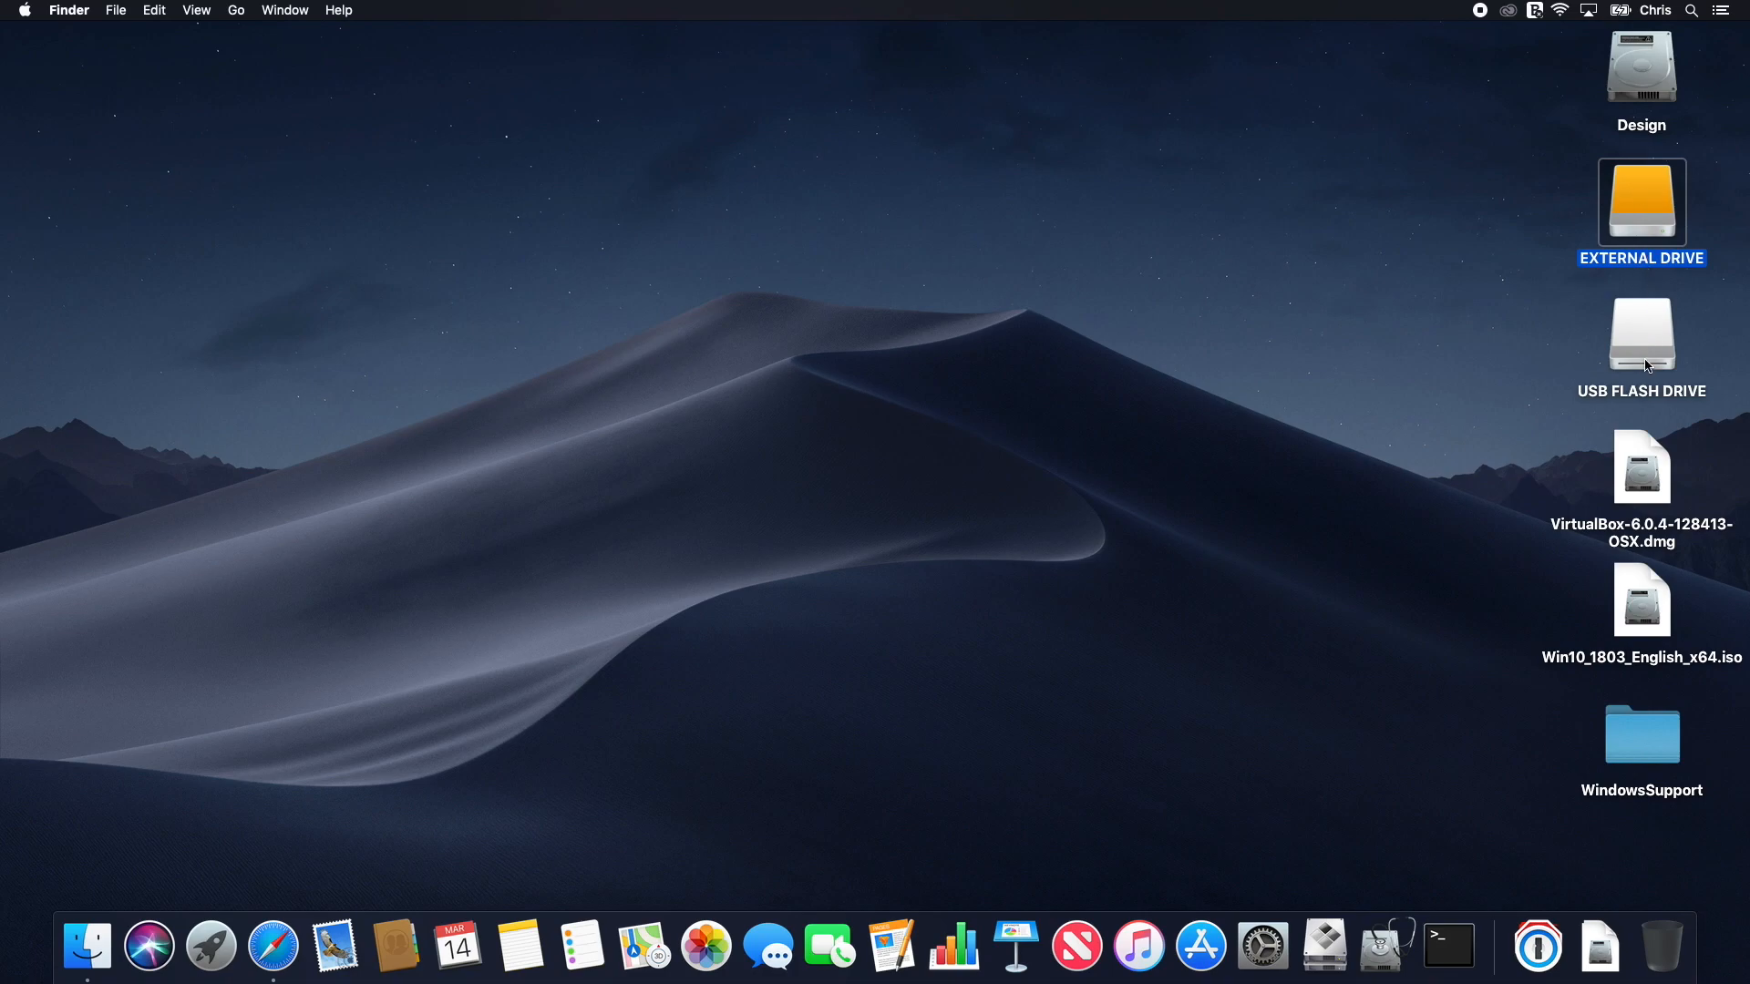
# Step: Single out the USB flash drive, the VirtualBox installer, the Windows 10 ISO and the WindowsSupport folder on the desktop
pyautogui.click(1645, 349)
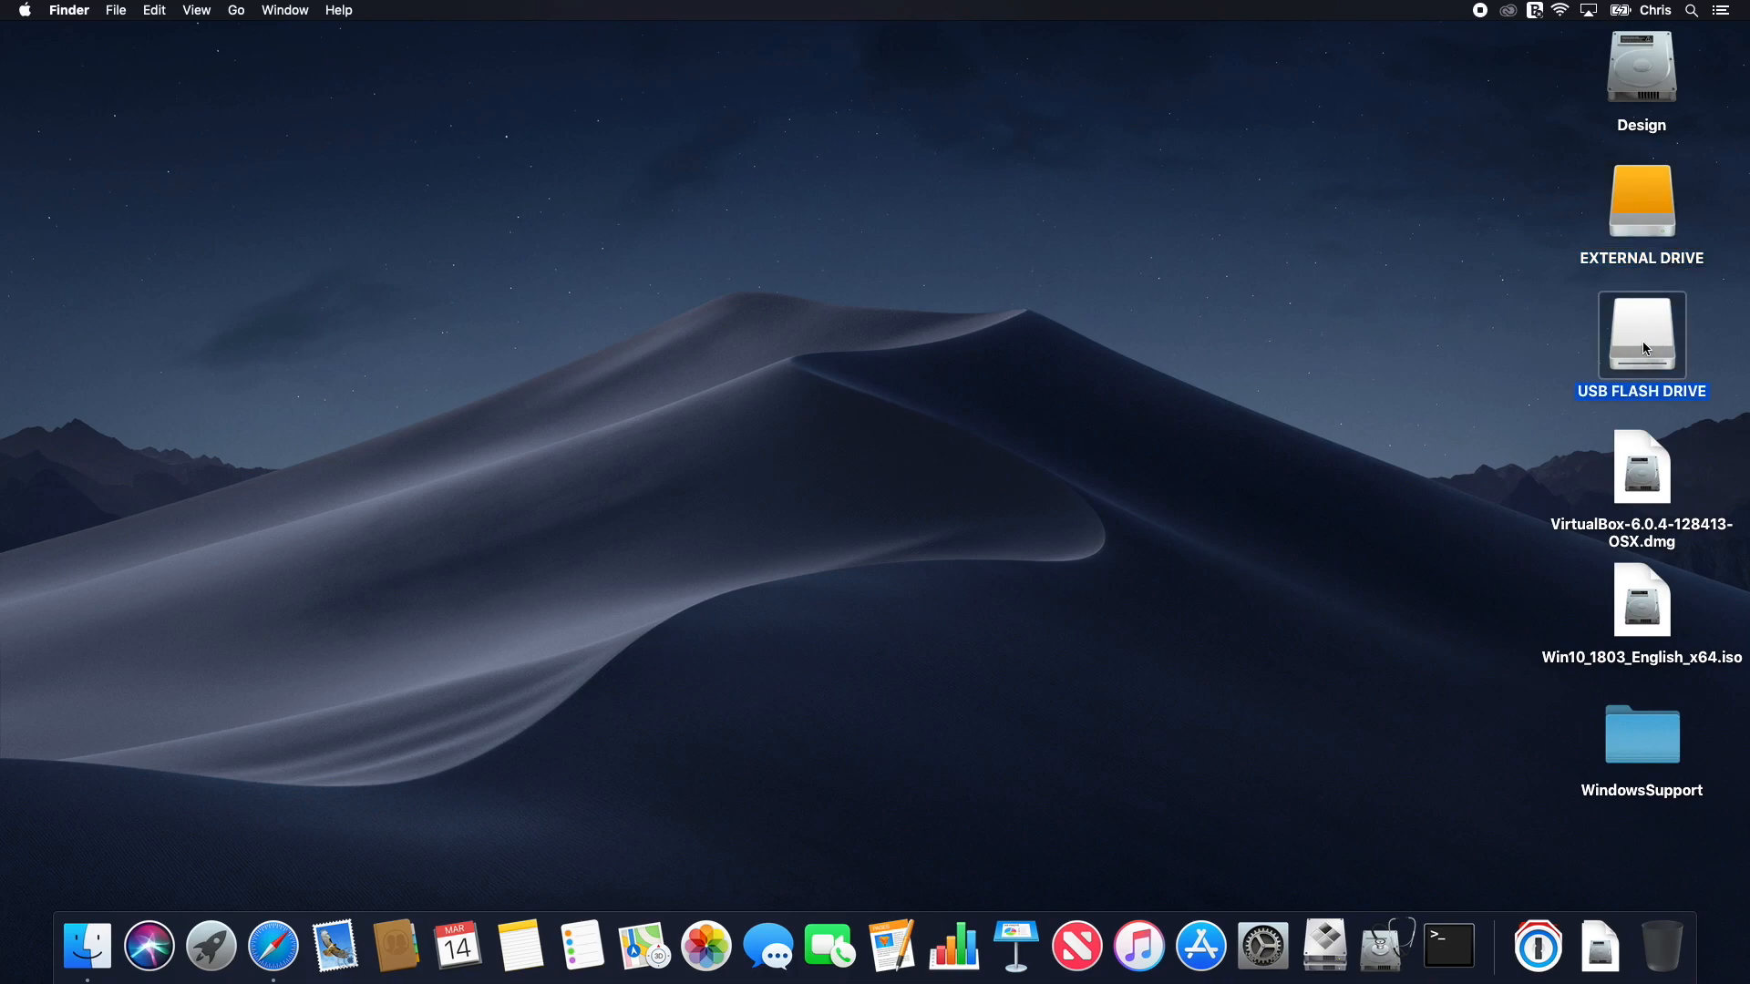
pyautogui.click(1644, 466)
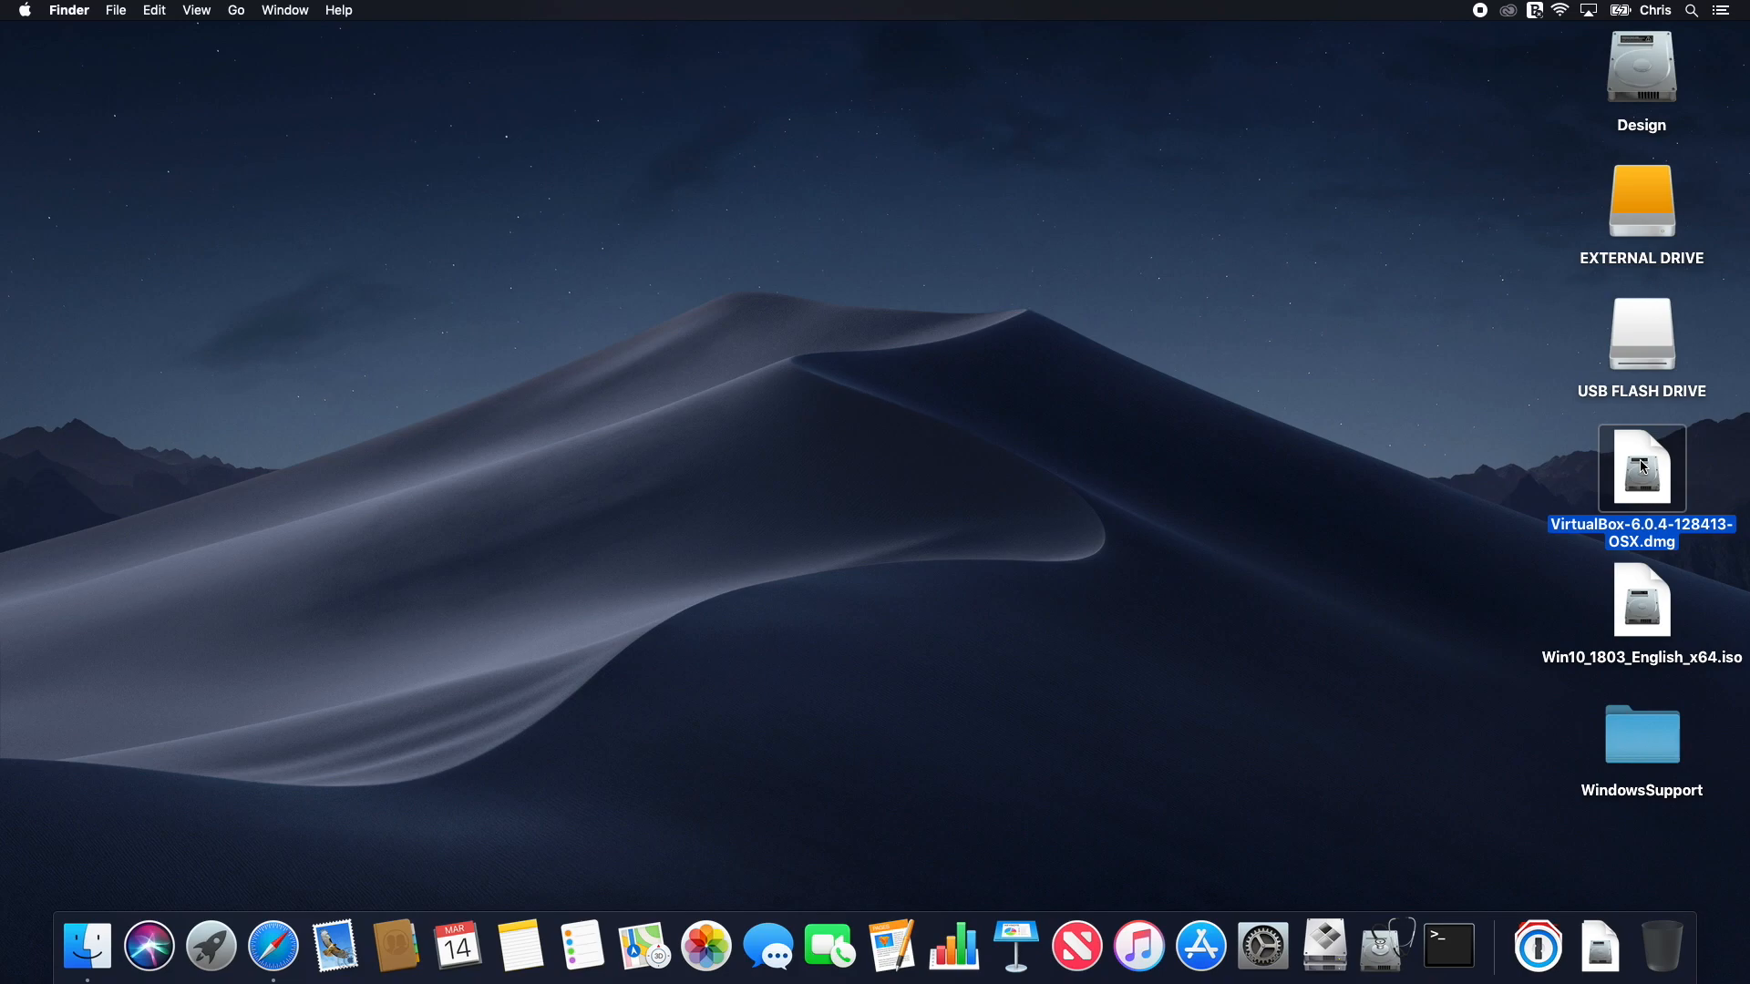
pyautogui.click(1640, 599)
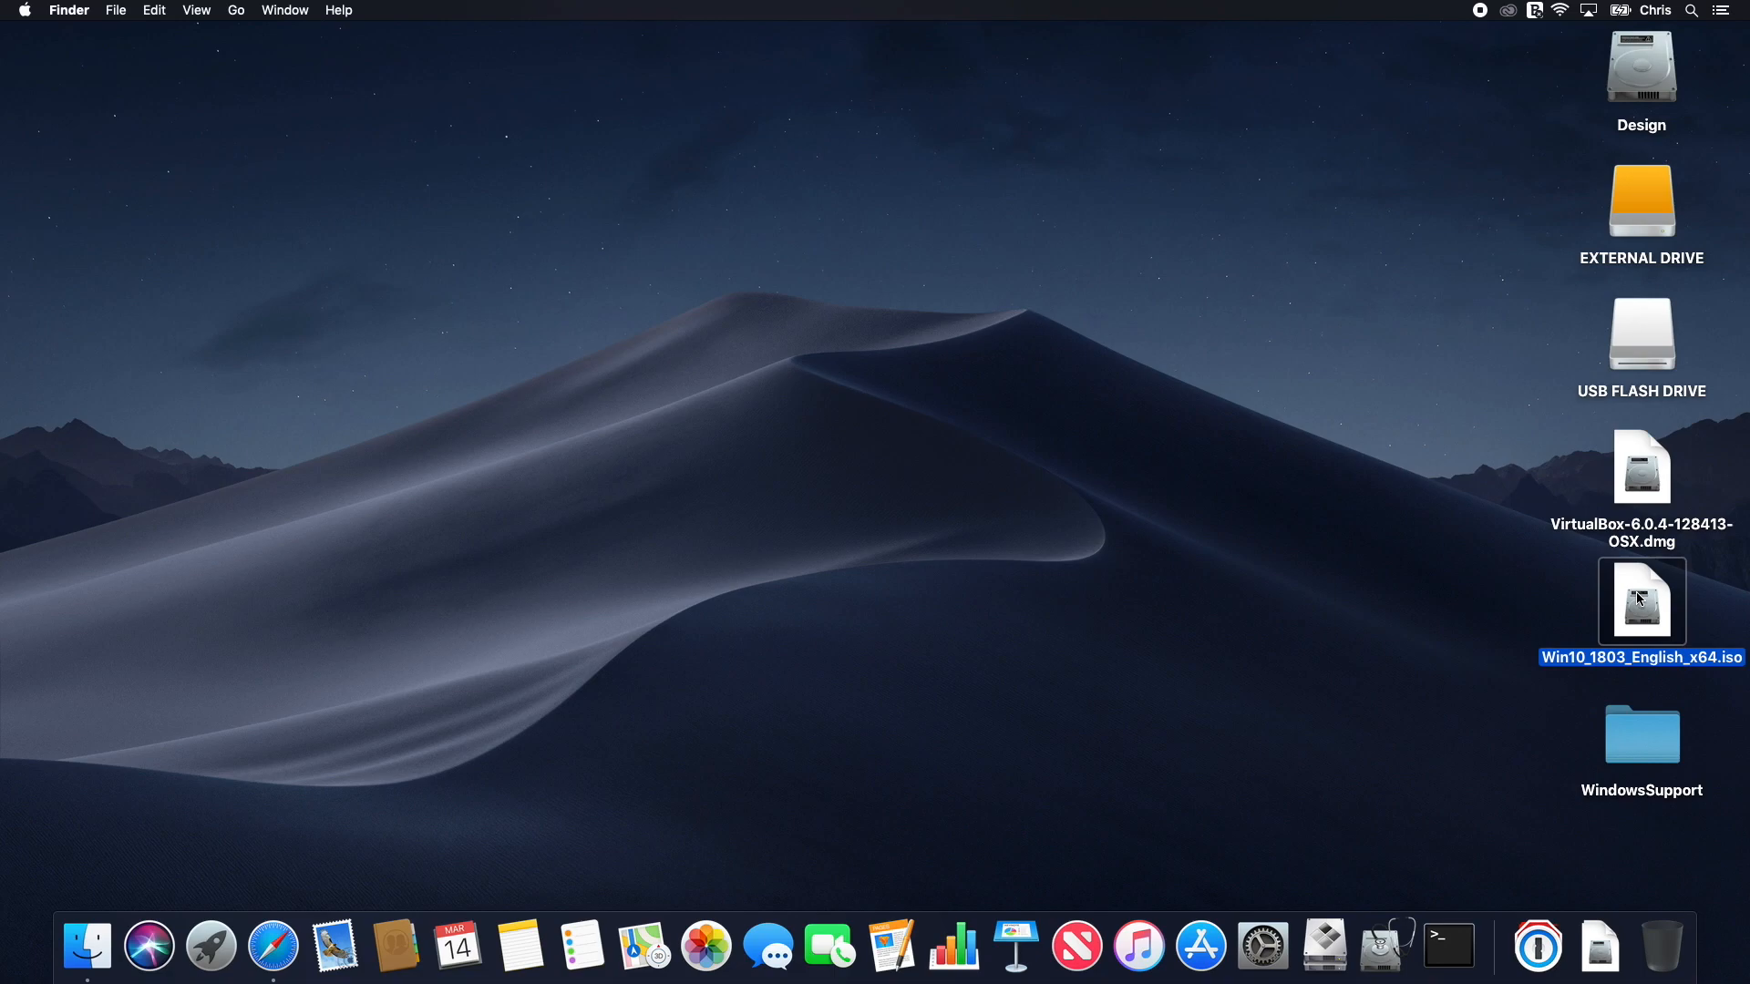
pyautogui.click(1640, 736)
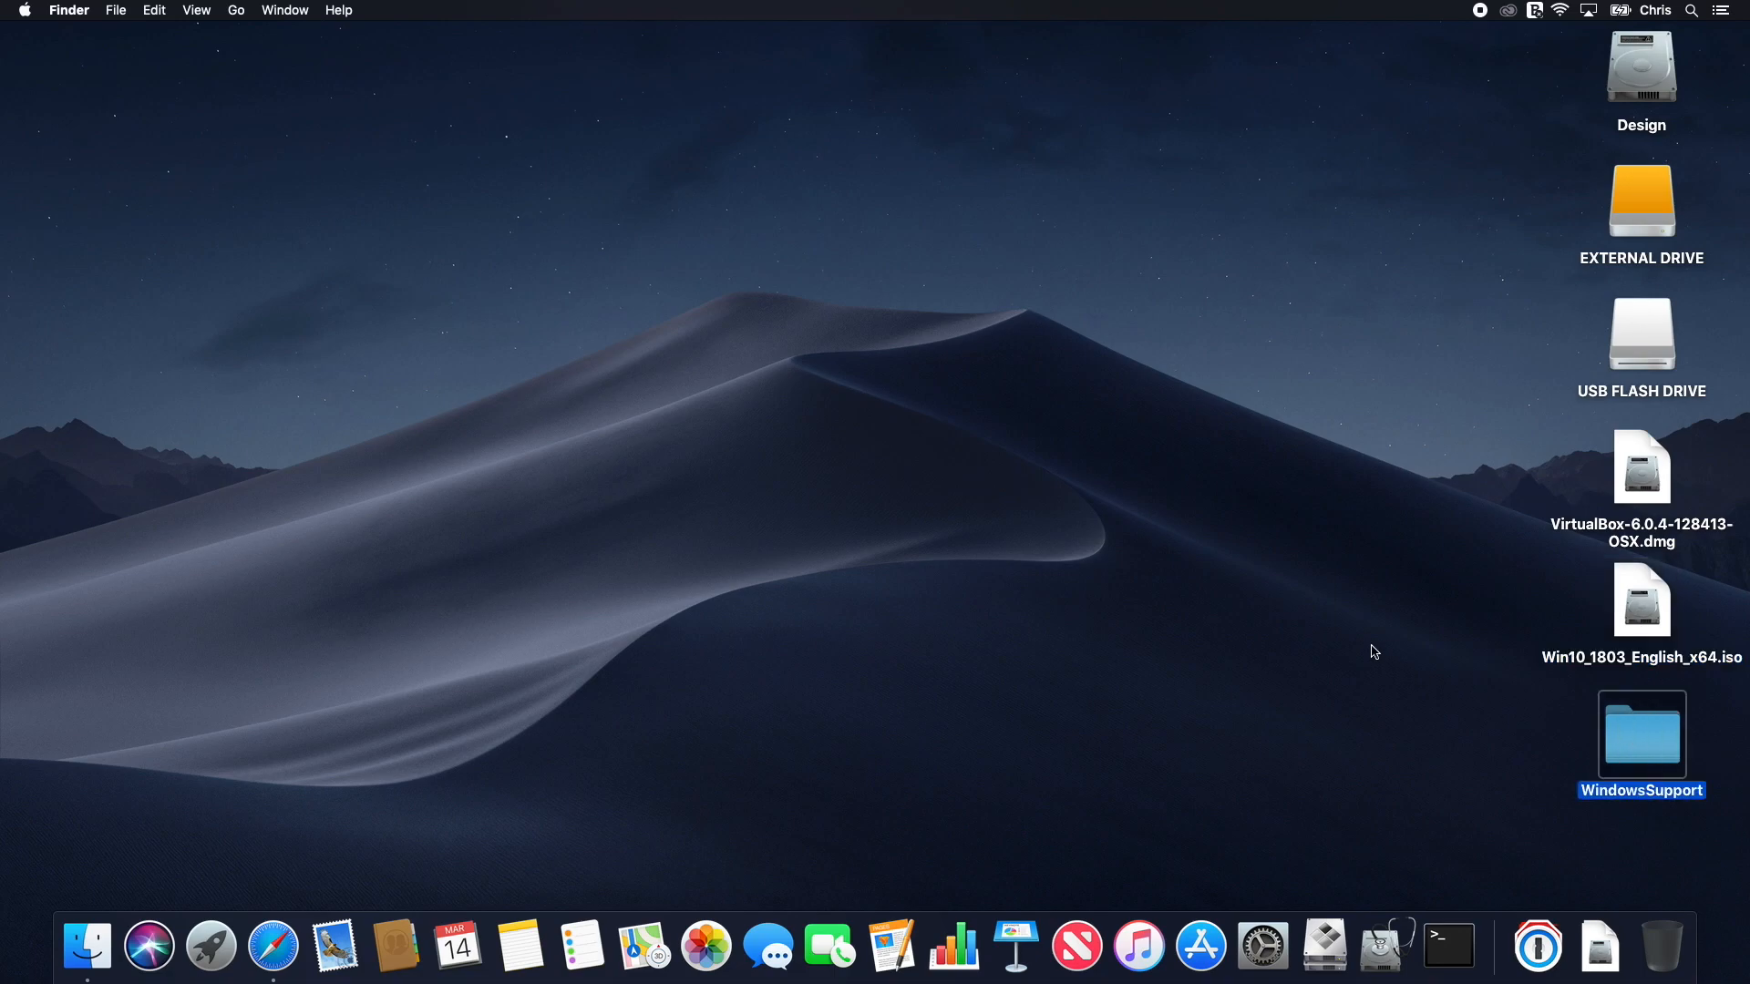
# Step: Open the Utilities folder from Applications in its own Finder window and display its contents as icons
pyautogui.click(1542, 947)
pyautogui.scroll(-10, 1401, 693)
pyautogui.scroll(-2, 1401, 693)
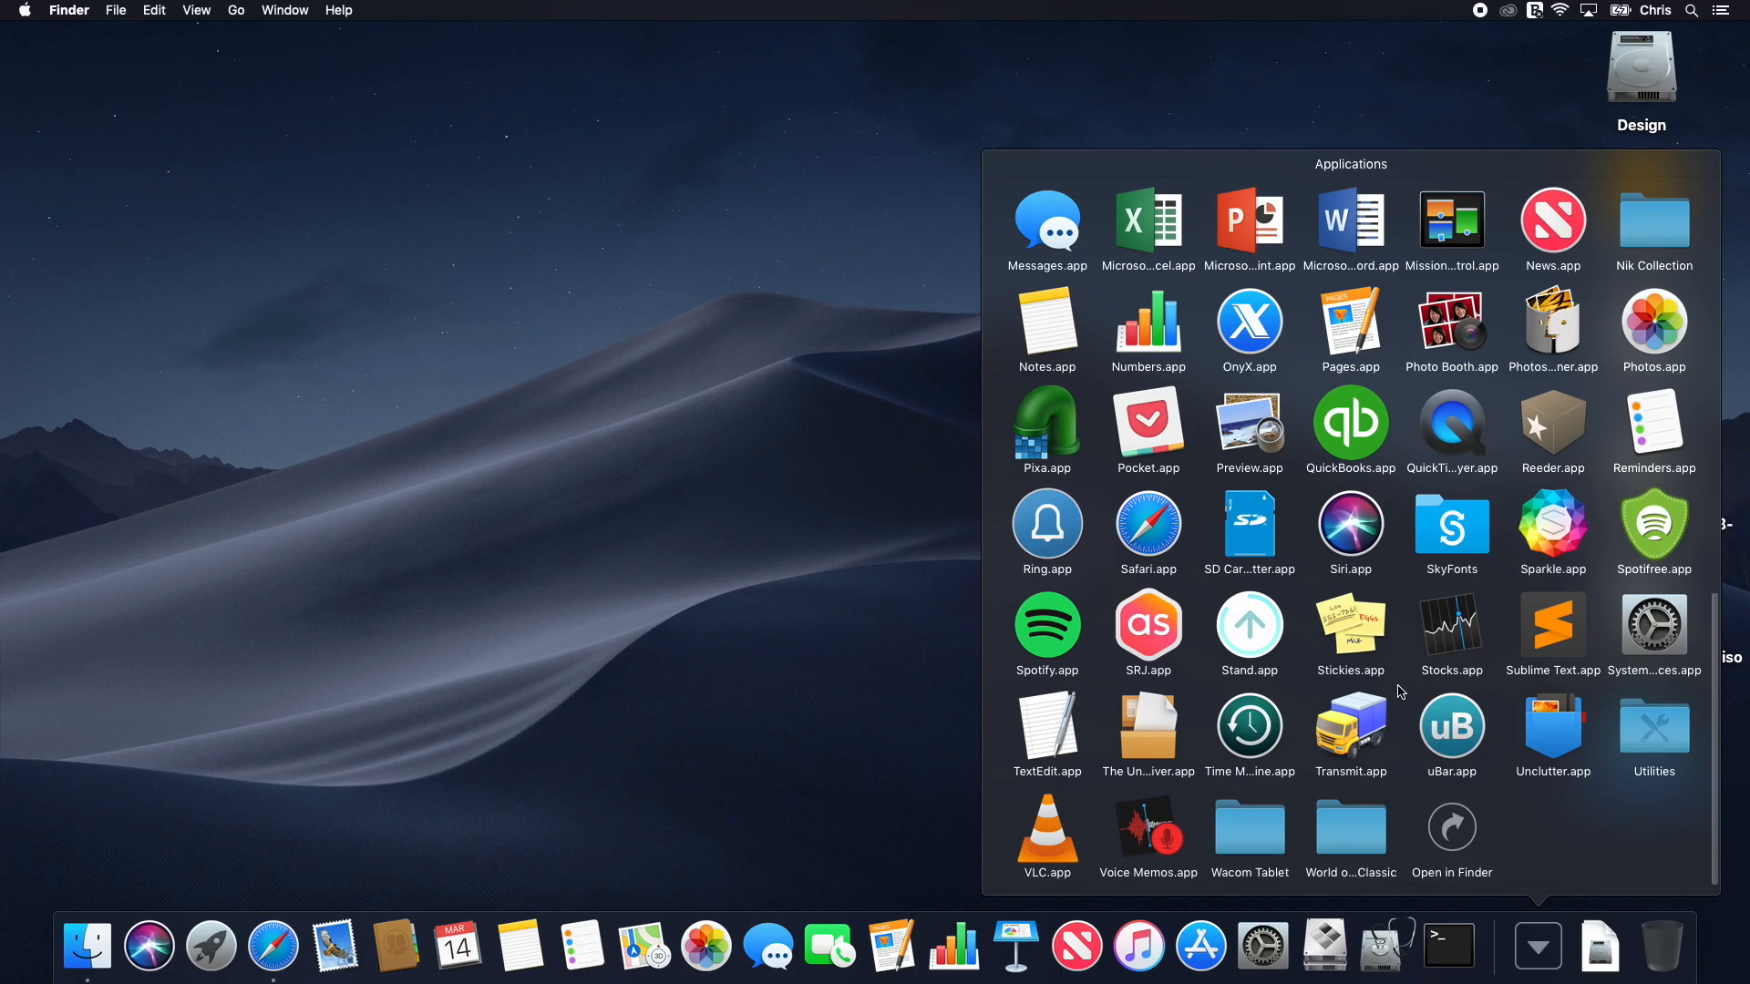
pyautogui.click(1645, 733)
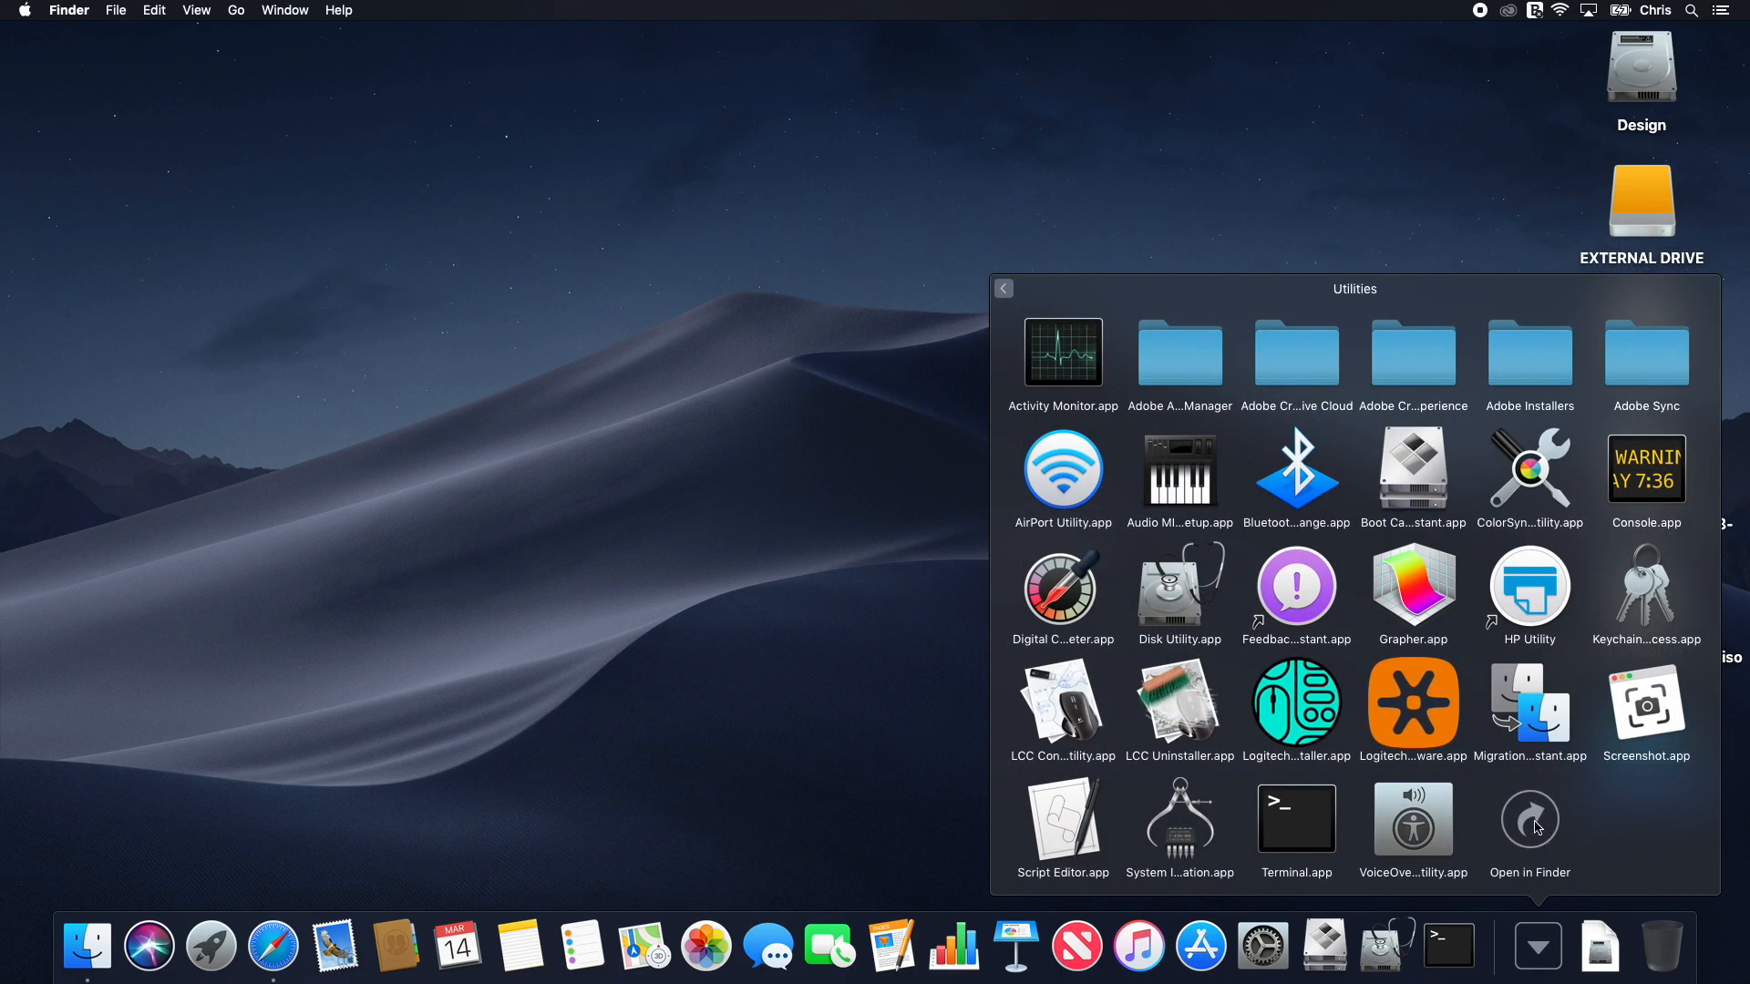
pyautogui.click(1538, 829)
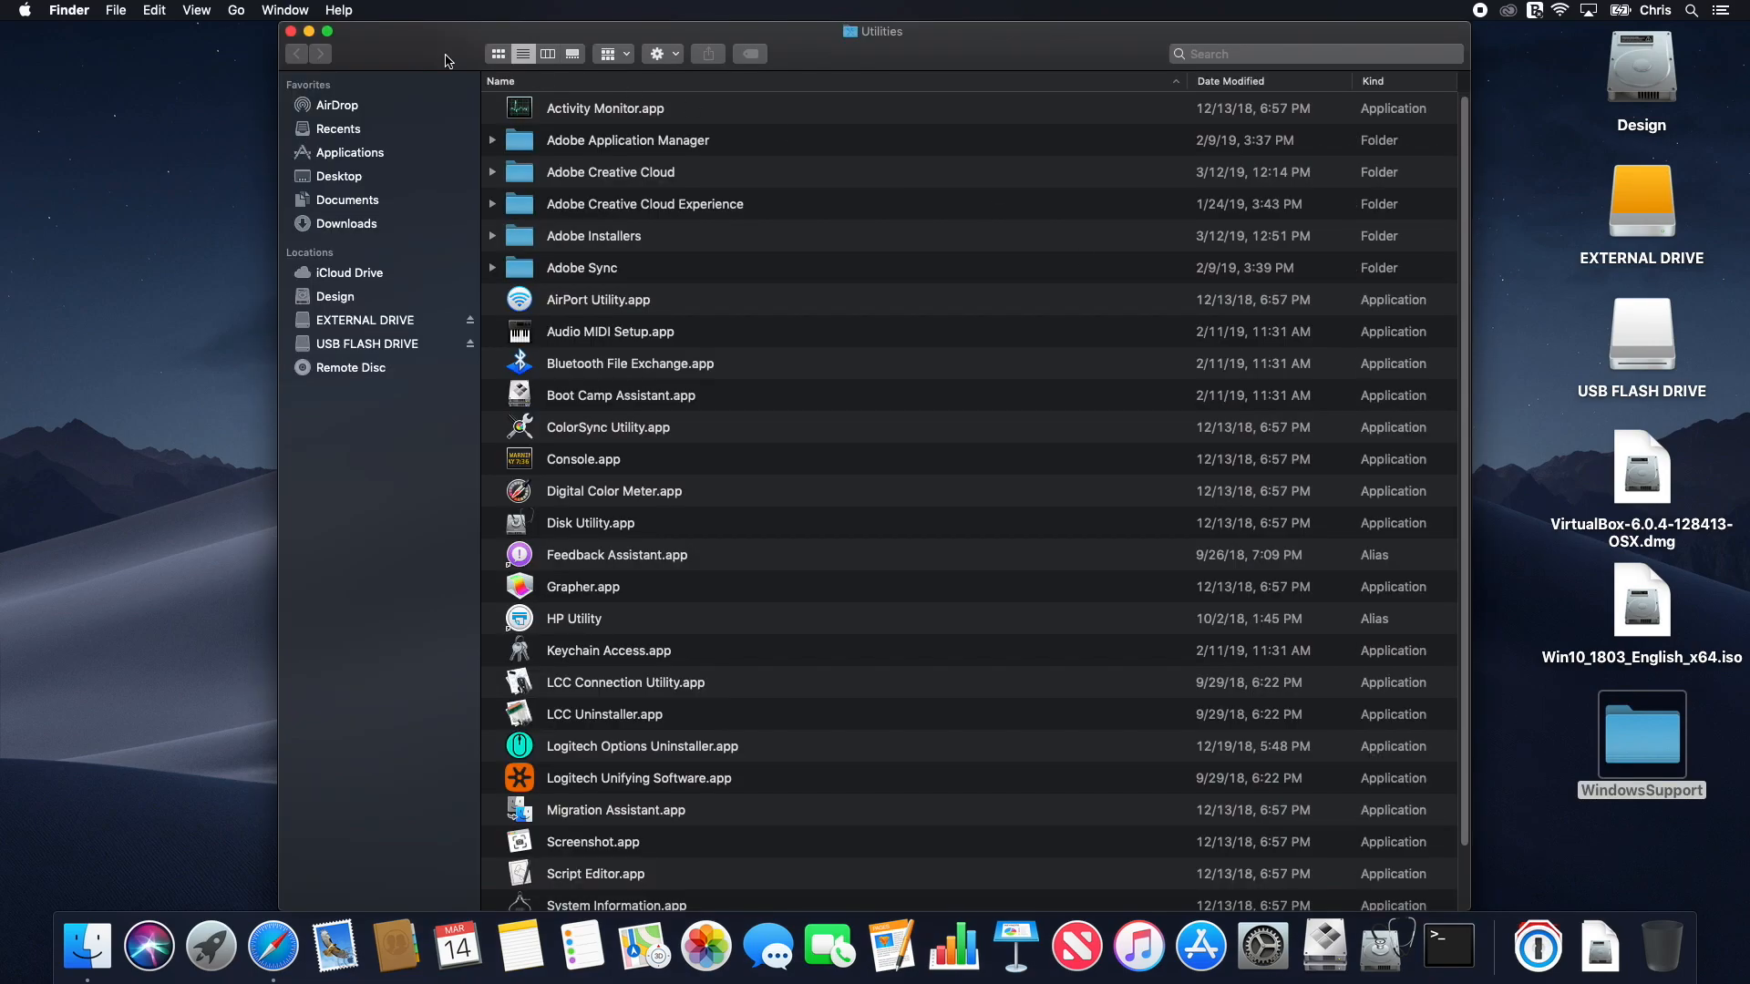
pyautogui.click(497, 56)
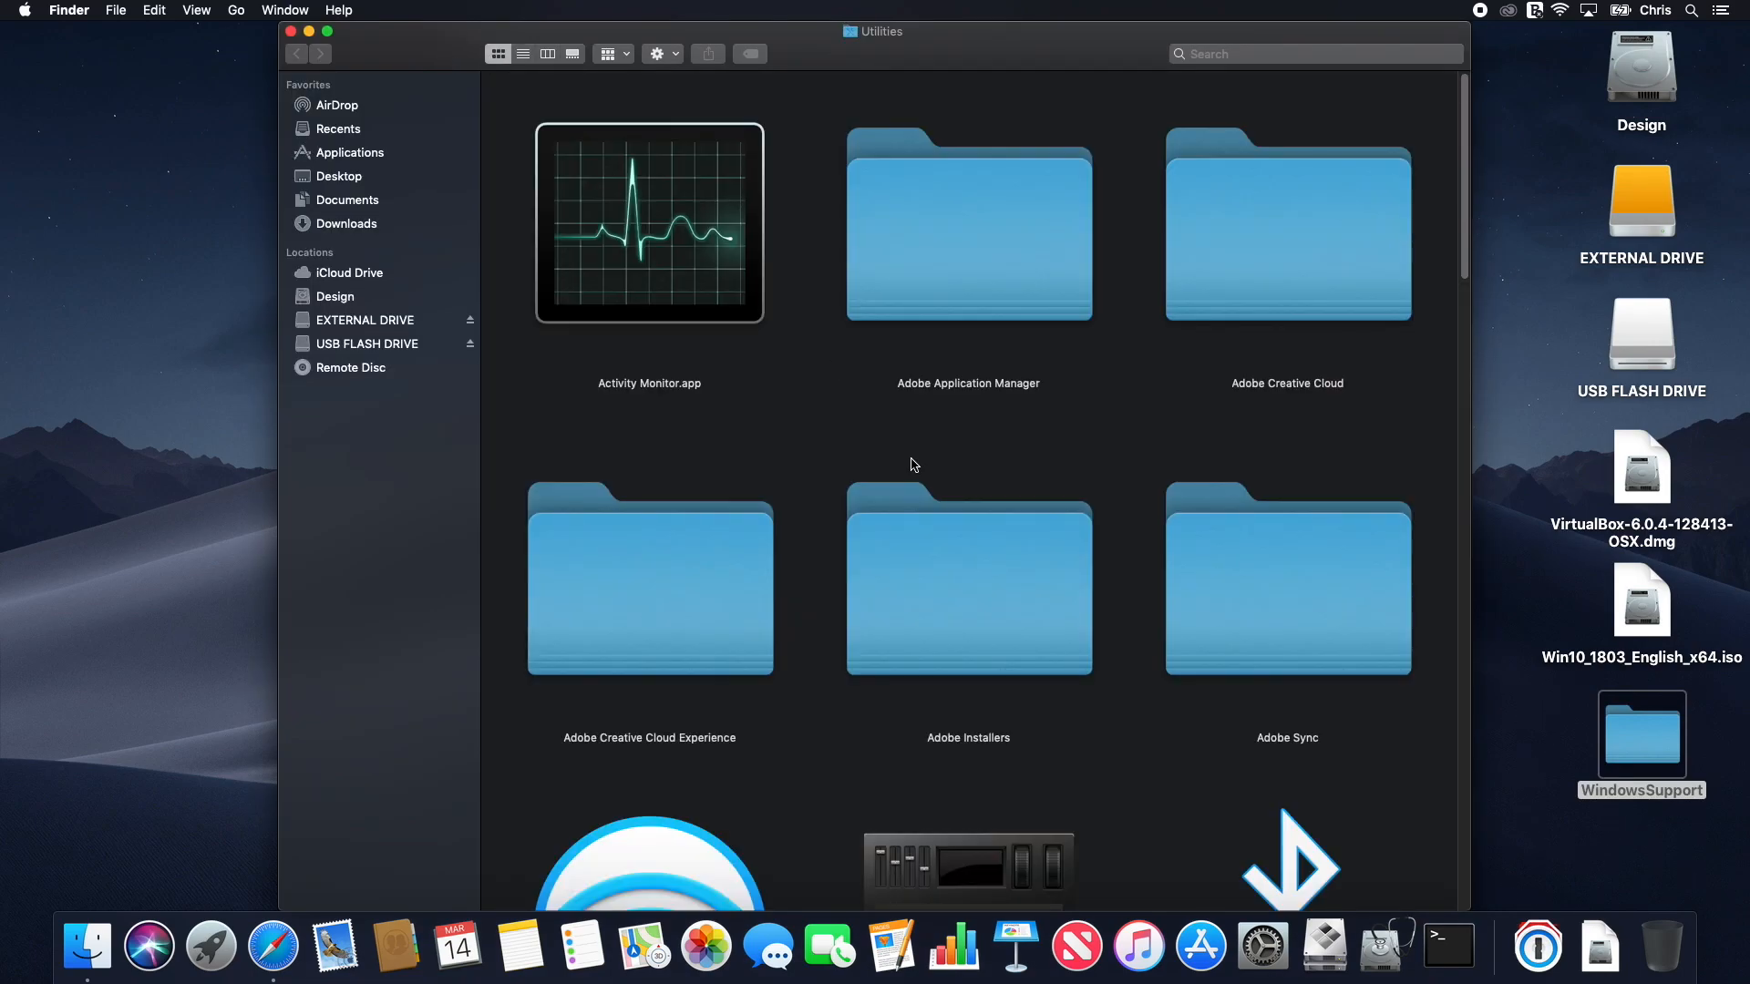
# Step: Find Boot Camp Assistant in the Utilities folder and launch it
pyautogui.scroll(-10, 909, 462)
pyautogui.scroll(-5, 909, 462)
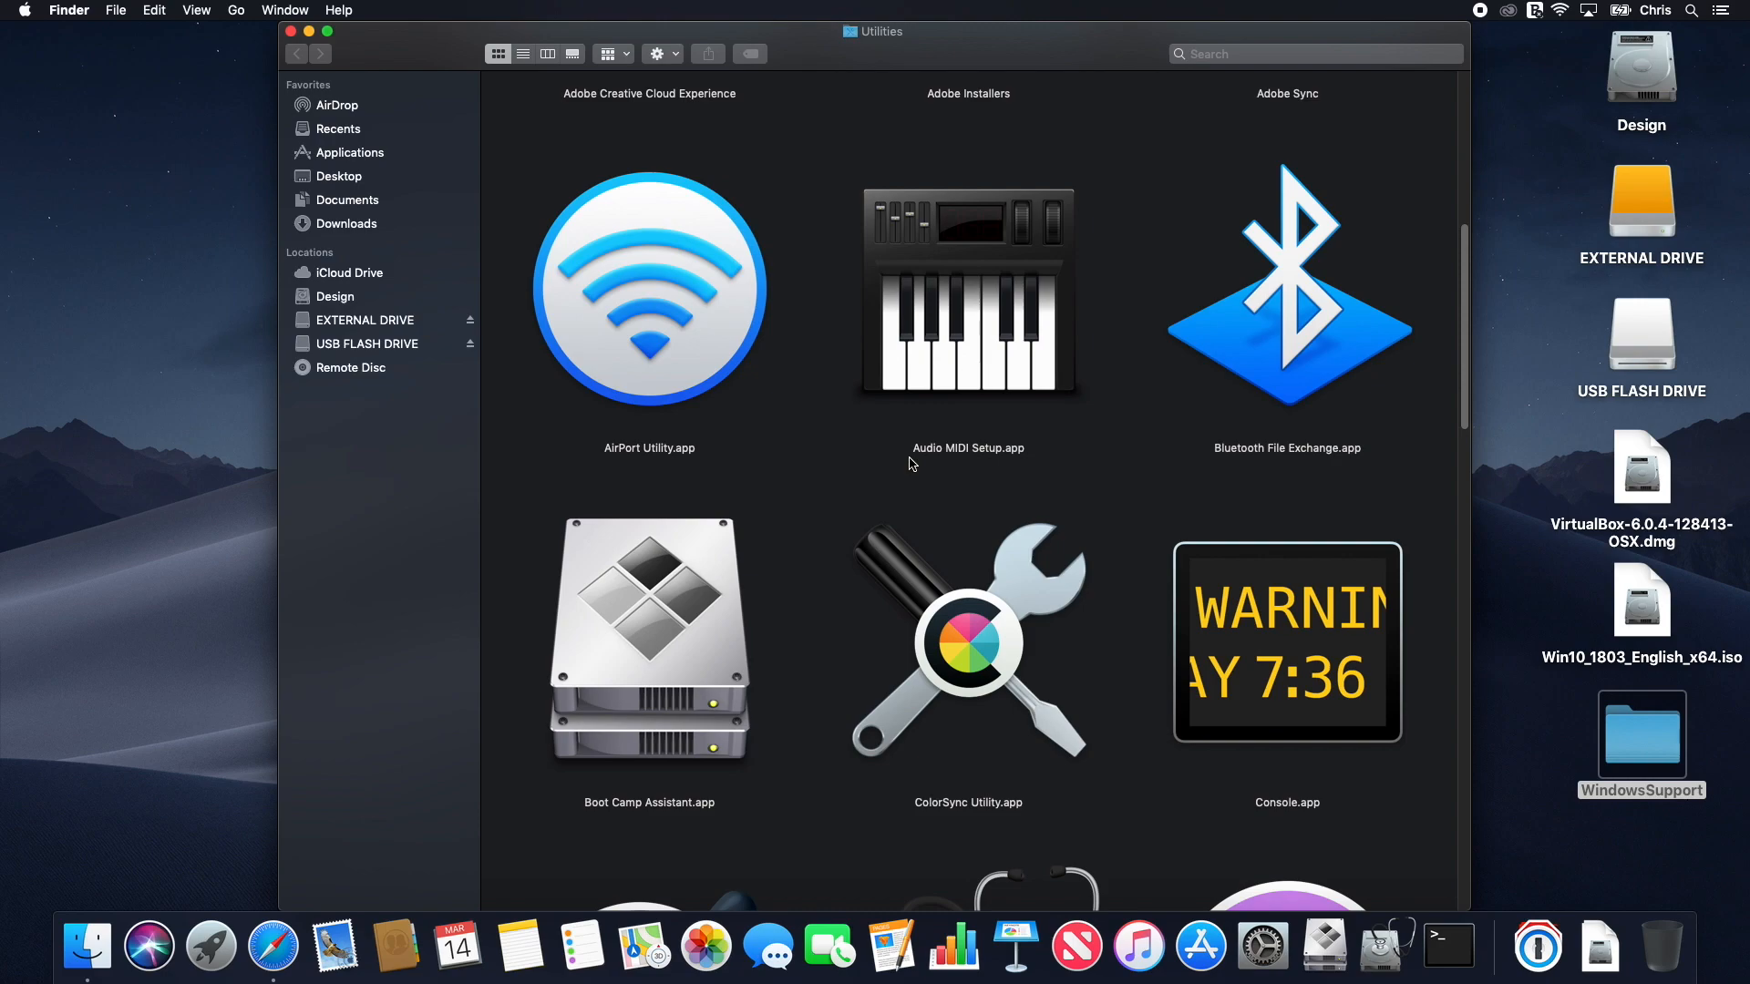
pyautogui.scroll(-2, 910, 462)
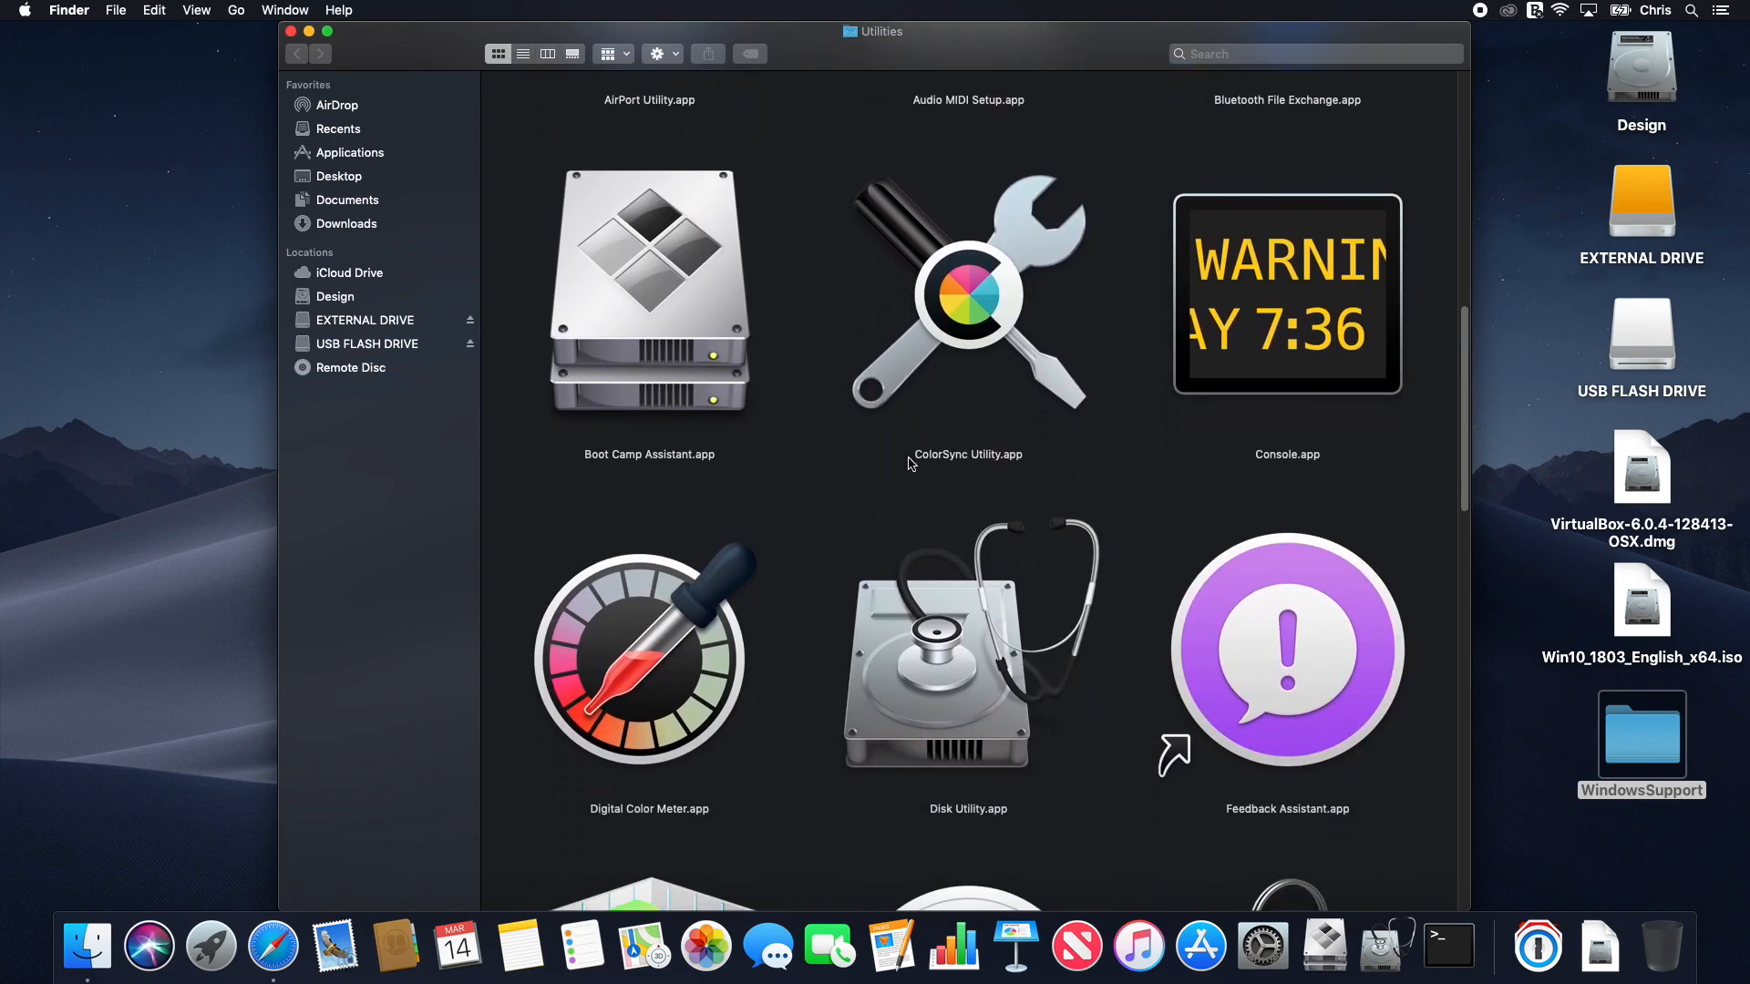
pyautogui.doubleClick(670, 297)
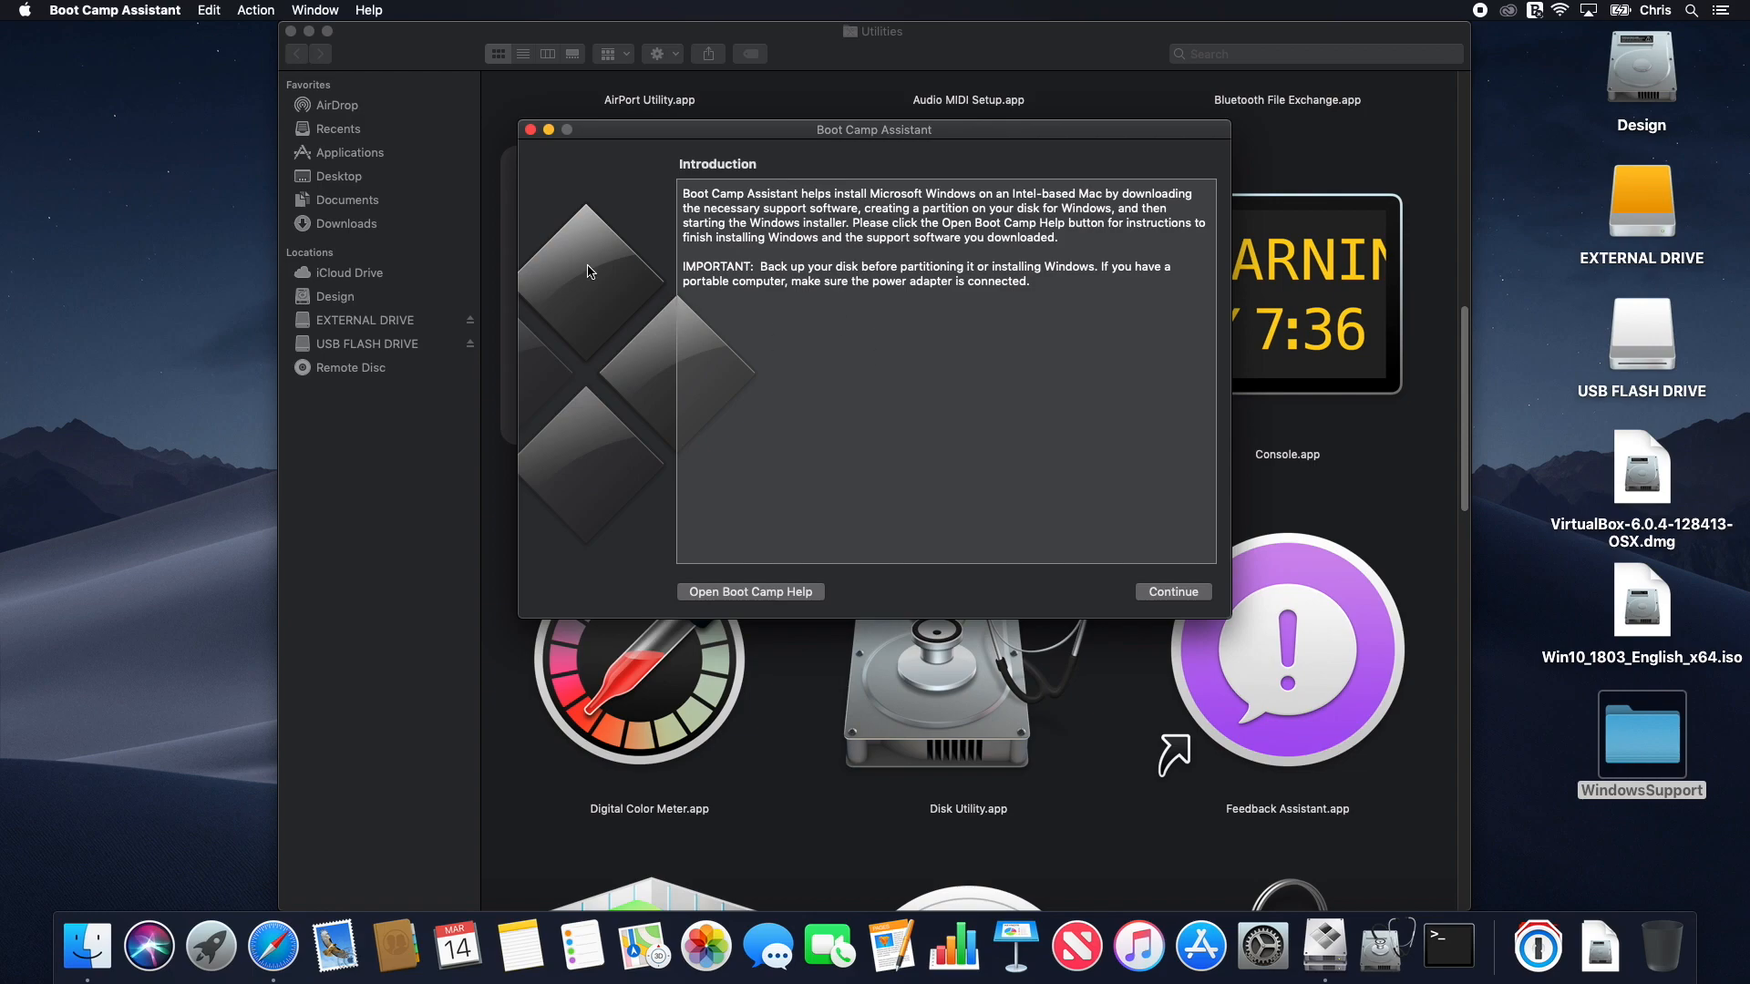
# Step: Try to download the Windows support software to the Desktop as WindowsSupport, cancel instead of replacing the existing folder, and close Boot Camp Assistant
pyautogui.click(268, 9)
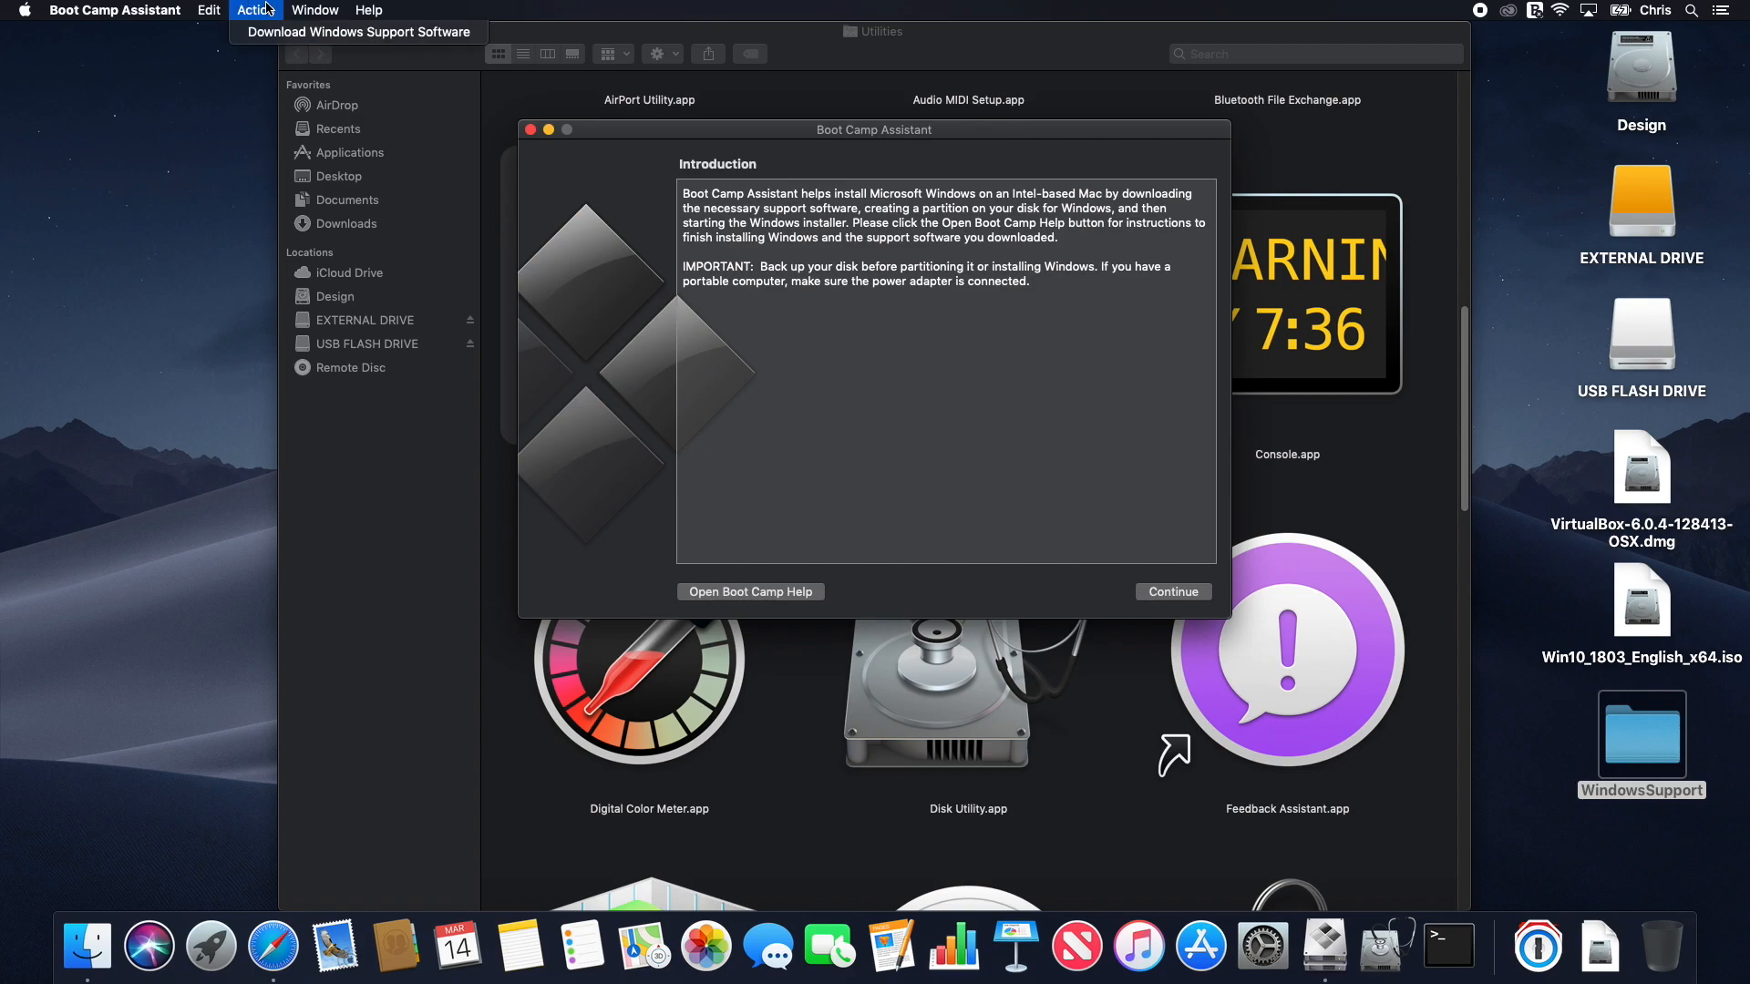
pyautogui.click(387, 36)
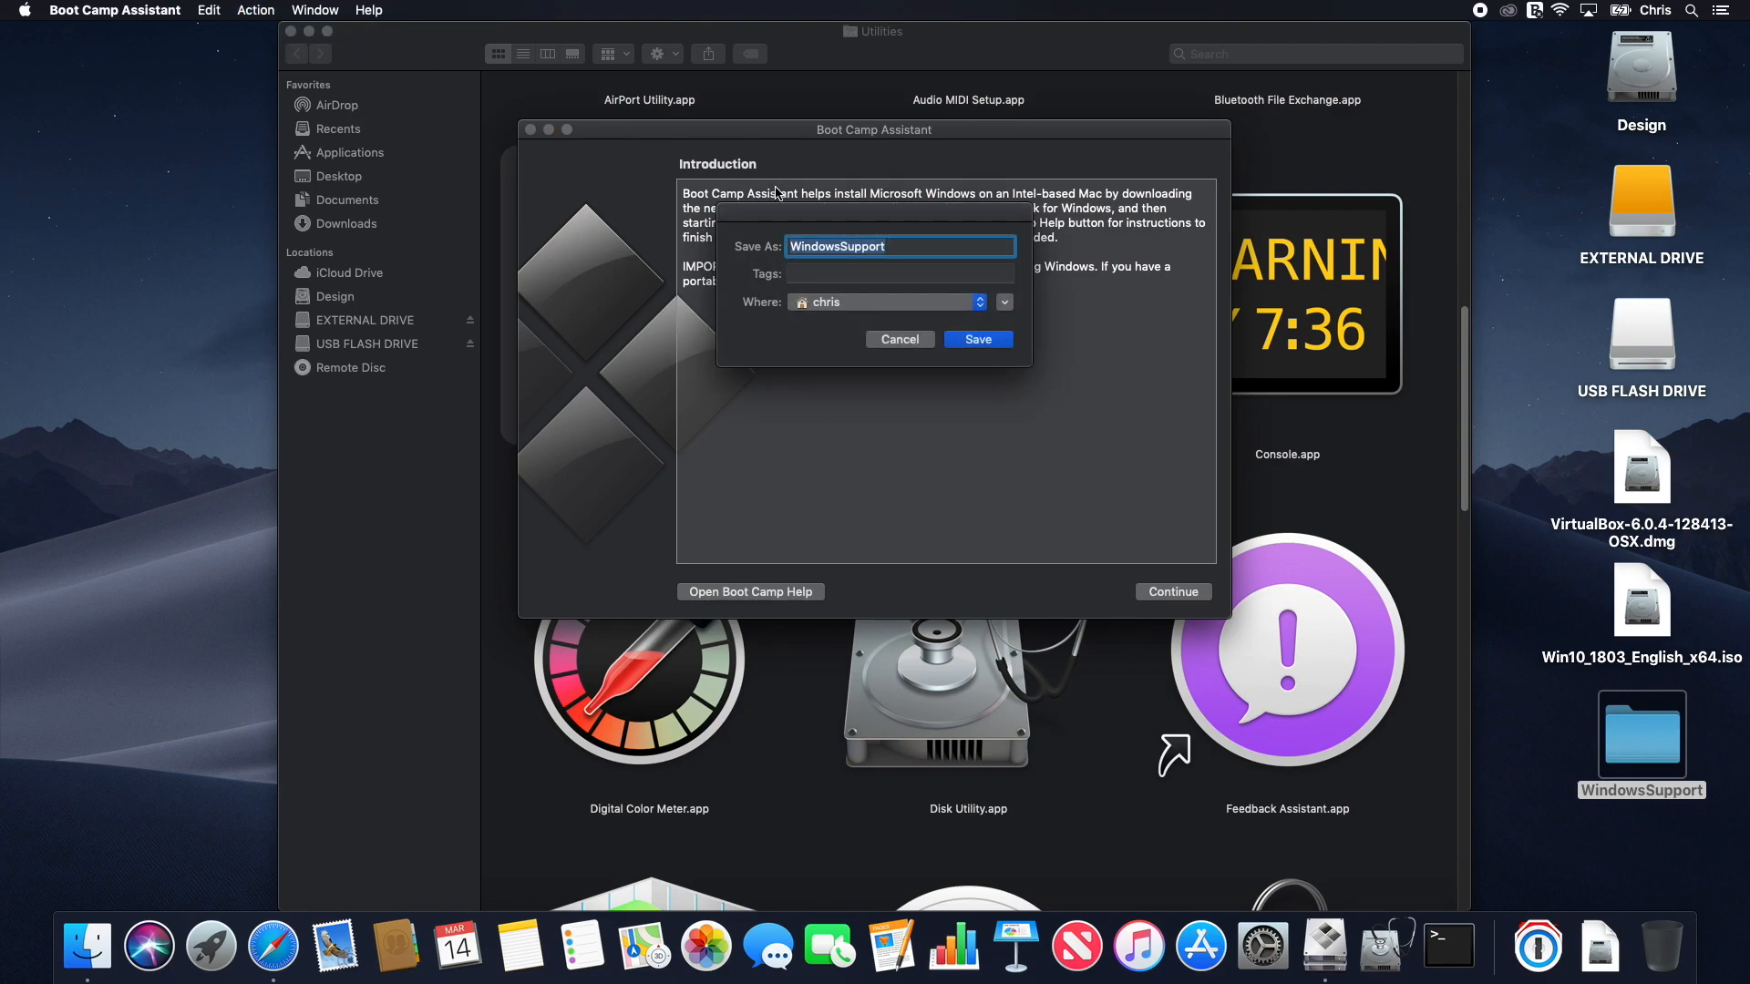
pyautogui.click(911, 303)
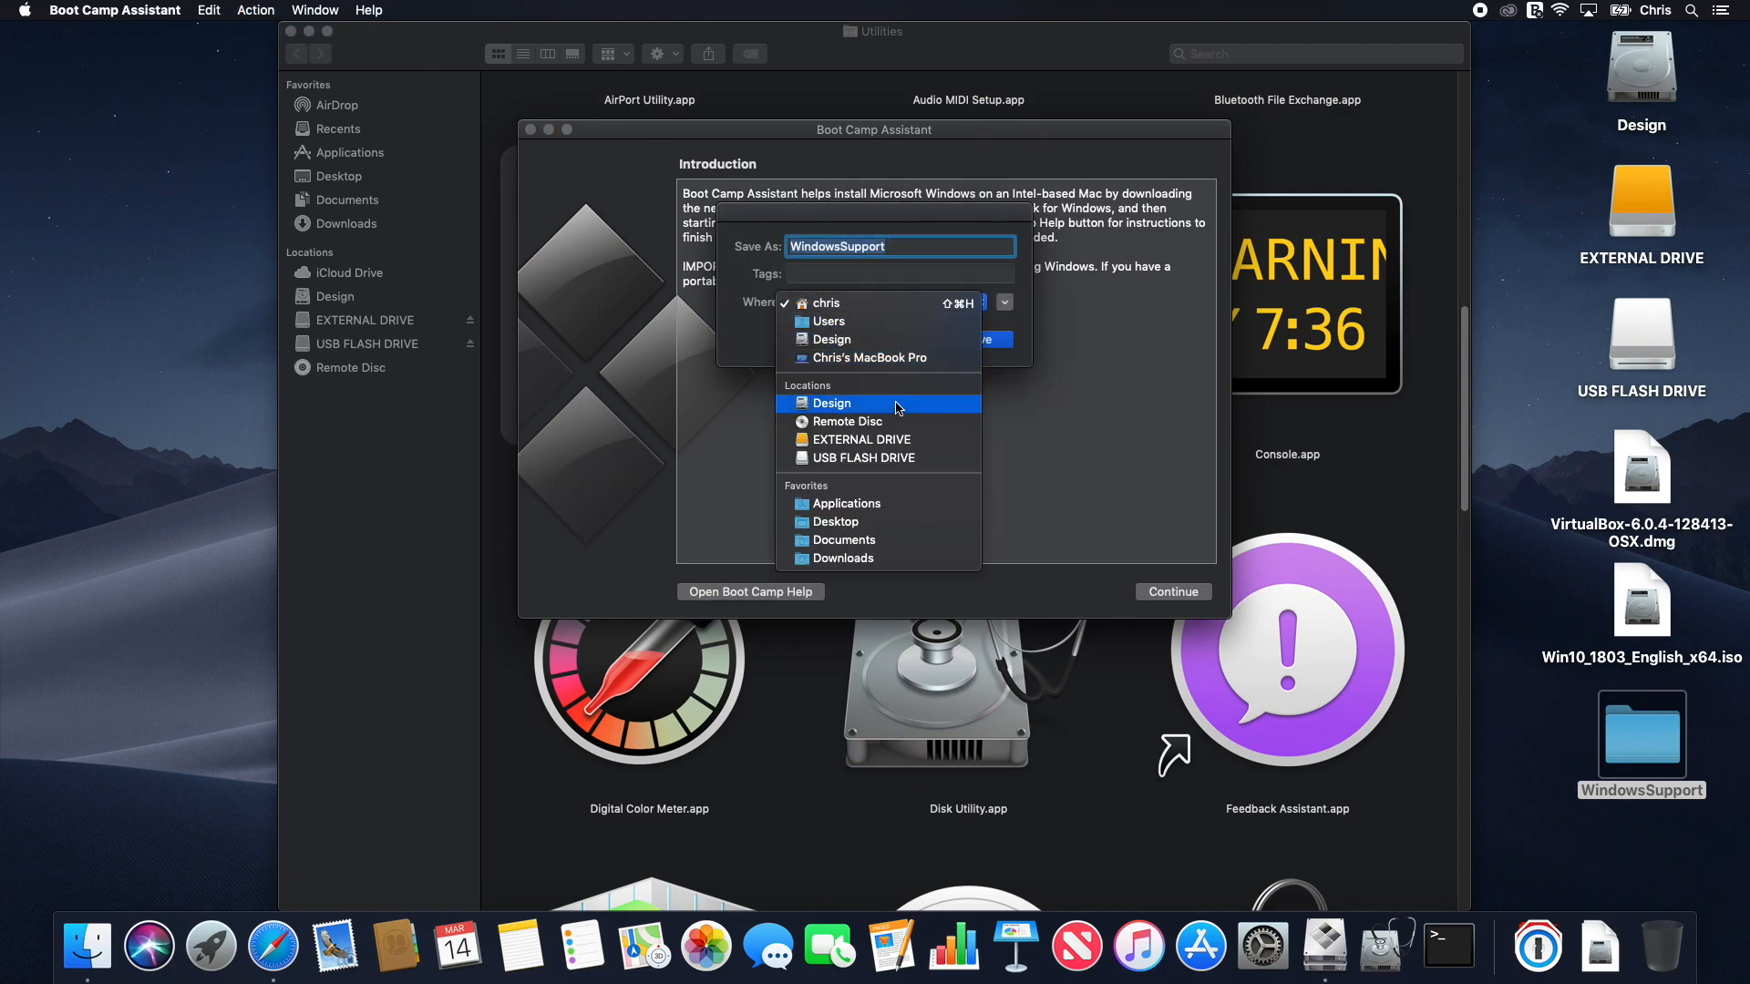
pyautogui.click(889, 524)
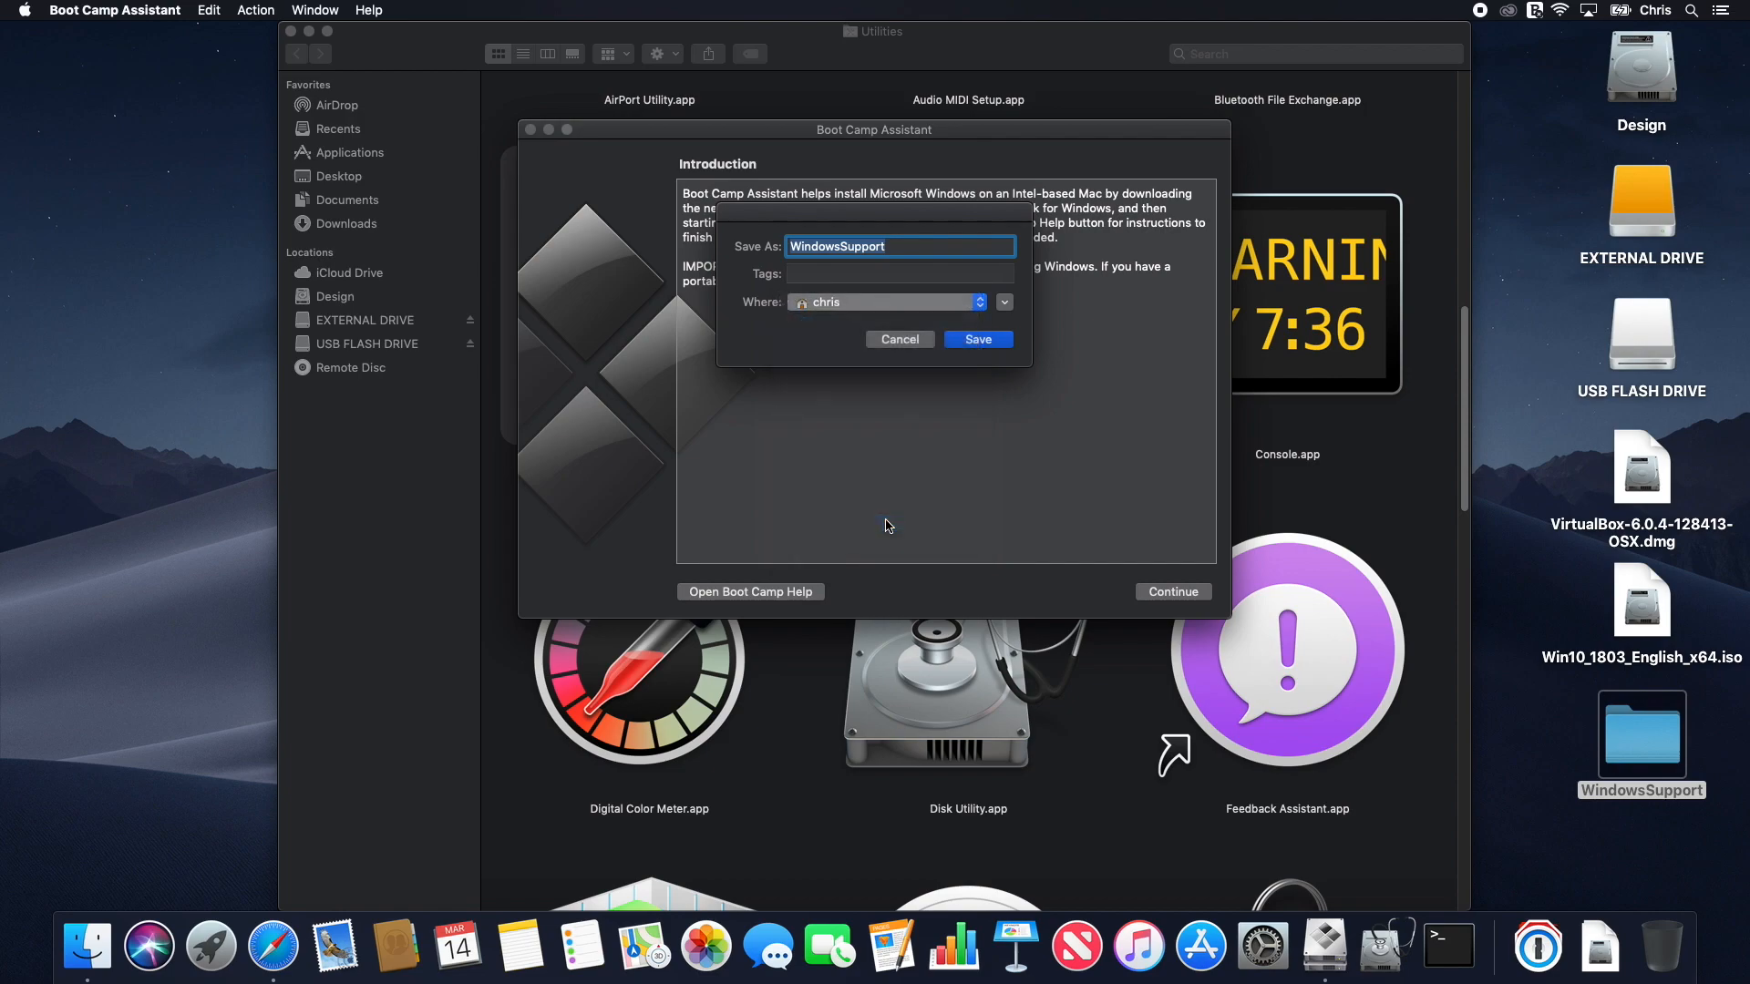
pyautogui.click(978, 339)
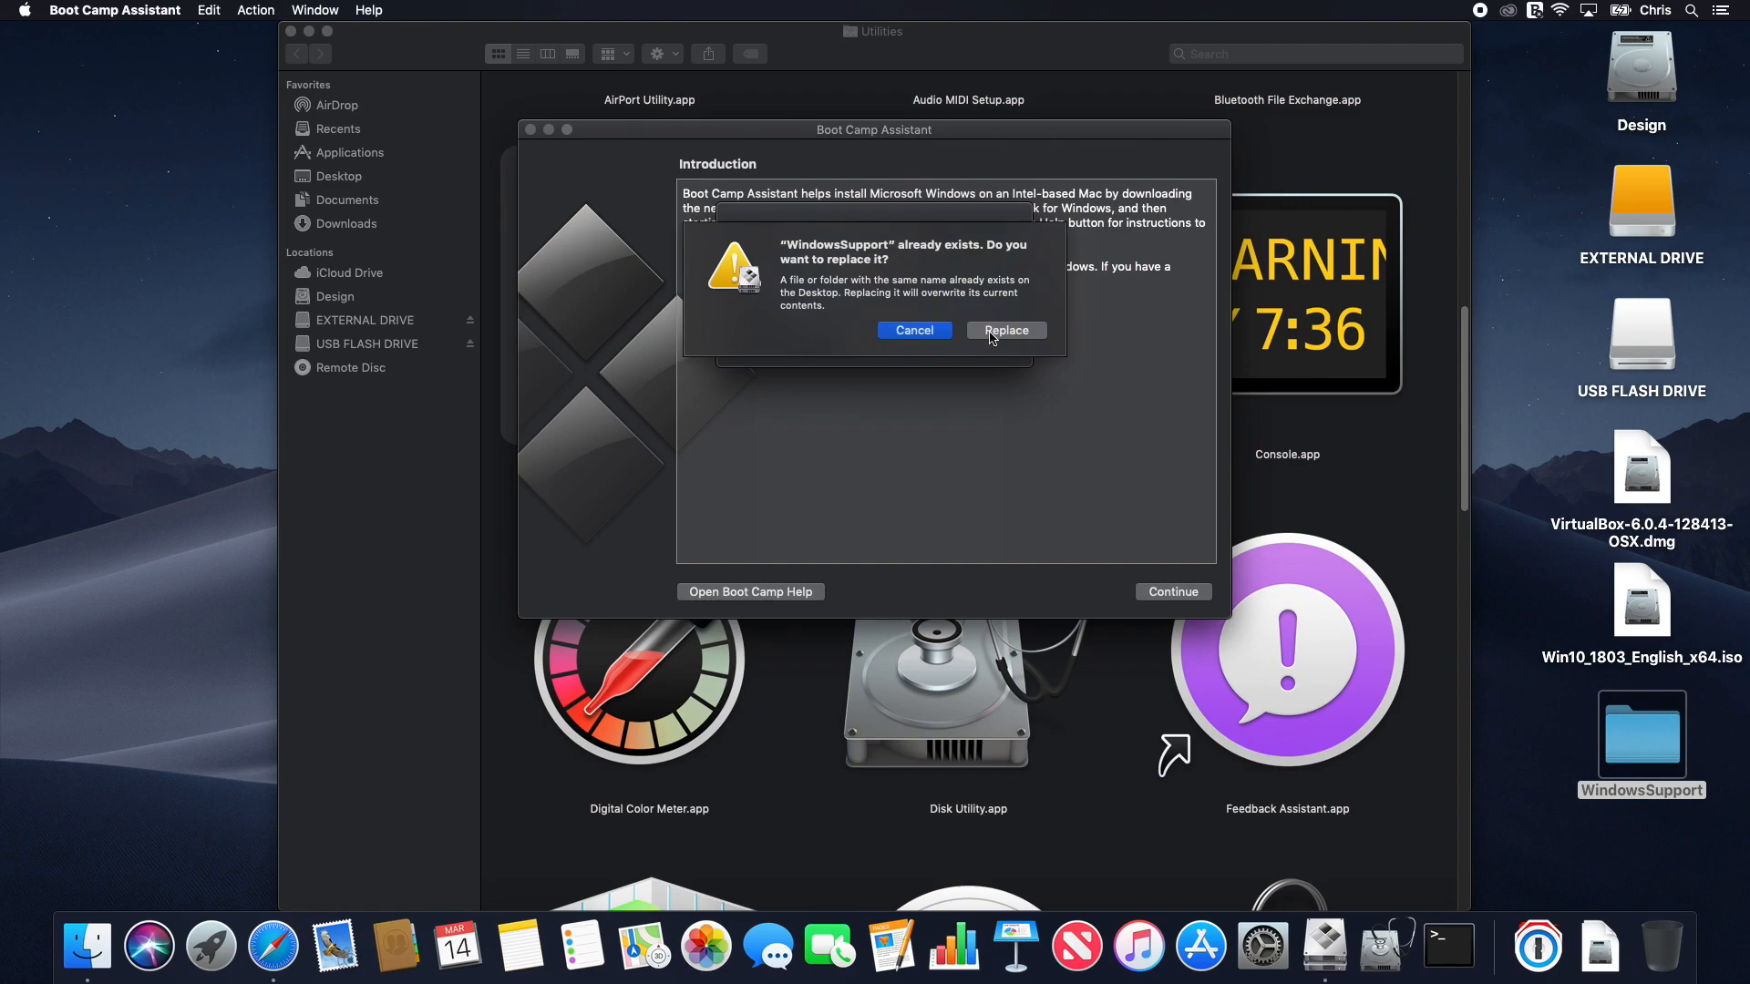
pyautogui.click(935, 333)
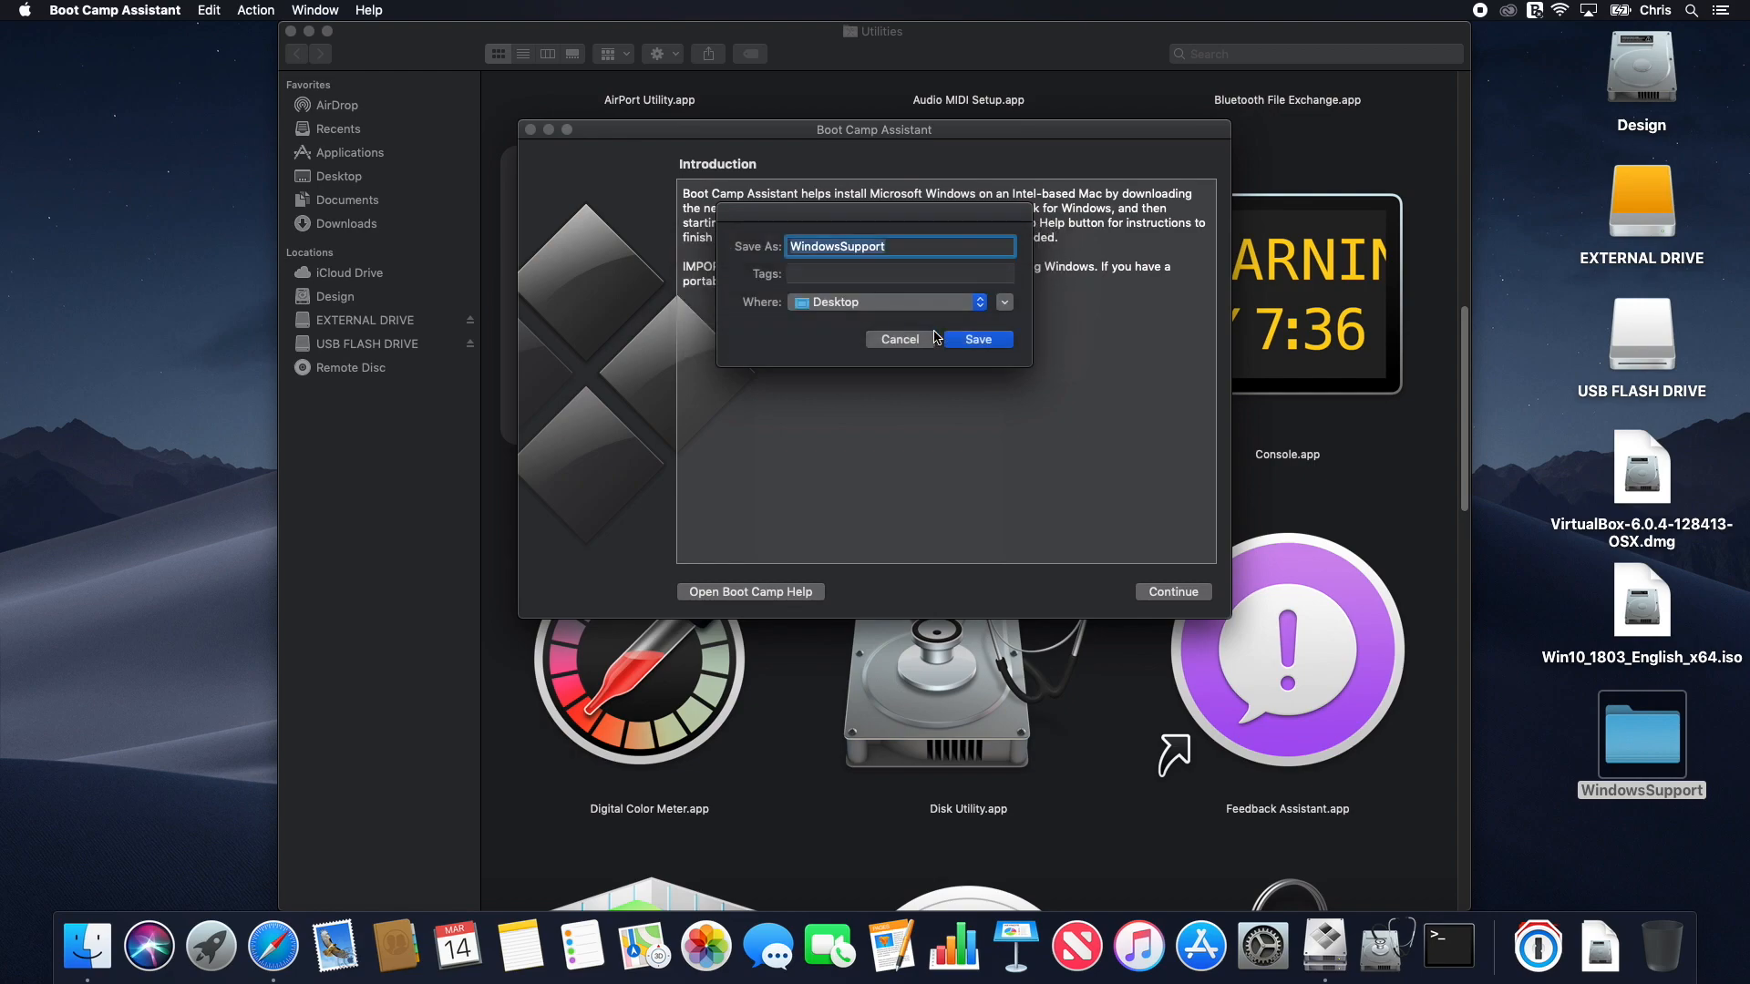
pyautogui.click(917, 343)
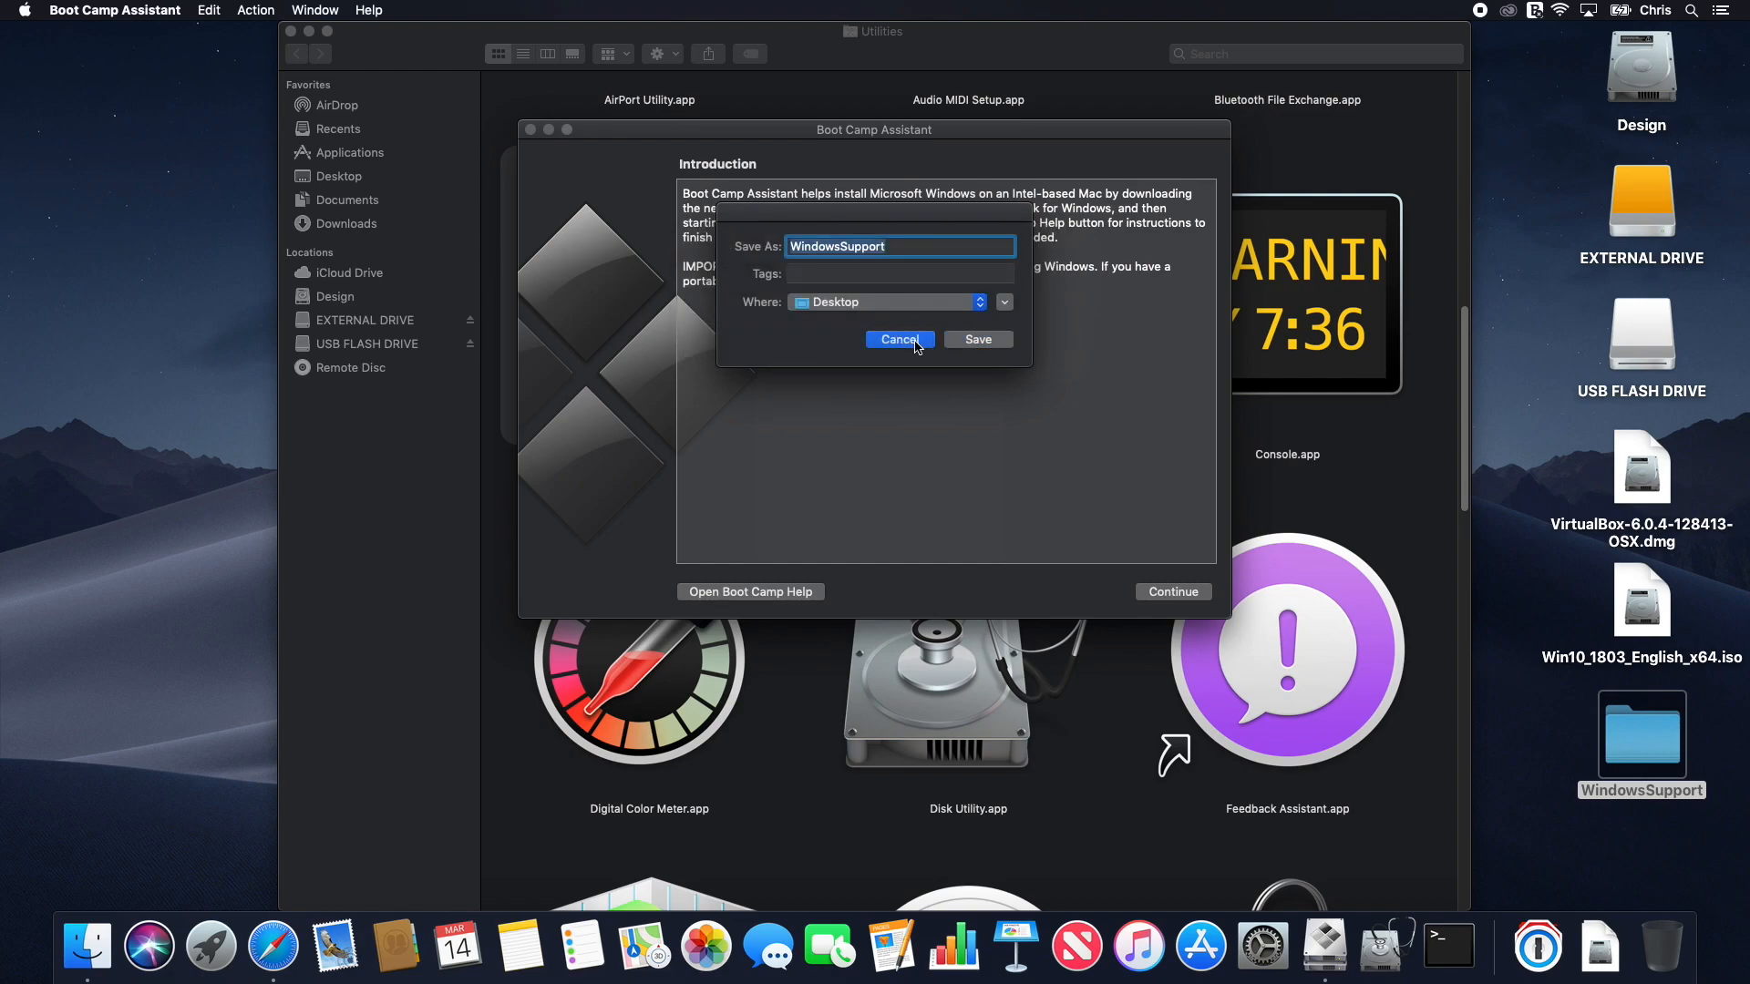
pyautogui.click(531, 131)
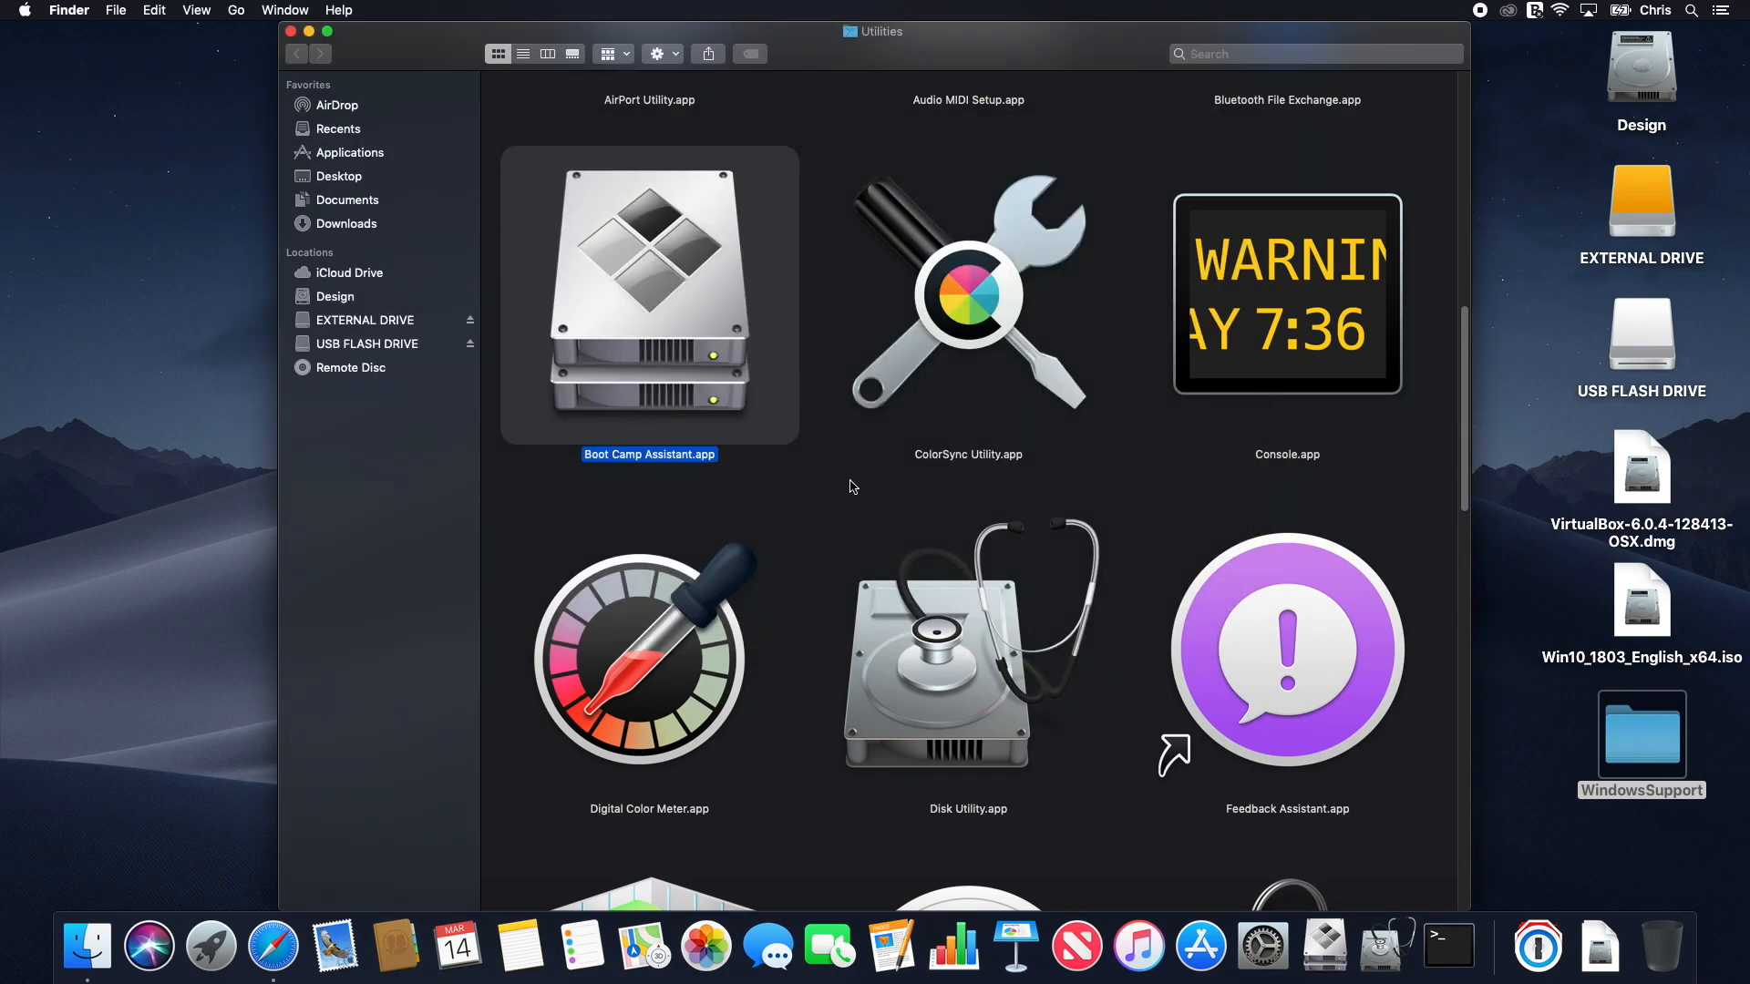
# Step: Launch Disk Utility from the Utilities folder
pyautogui.click(897, 486)
pyautogui.click(956, 655)
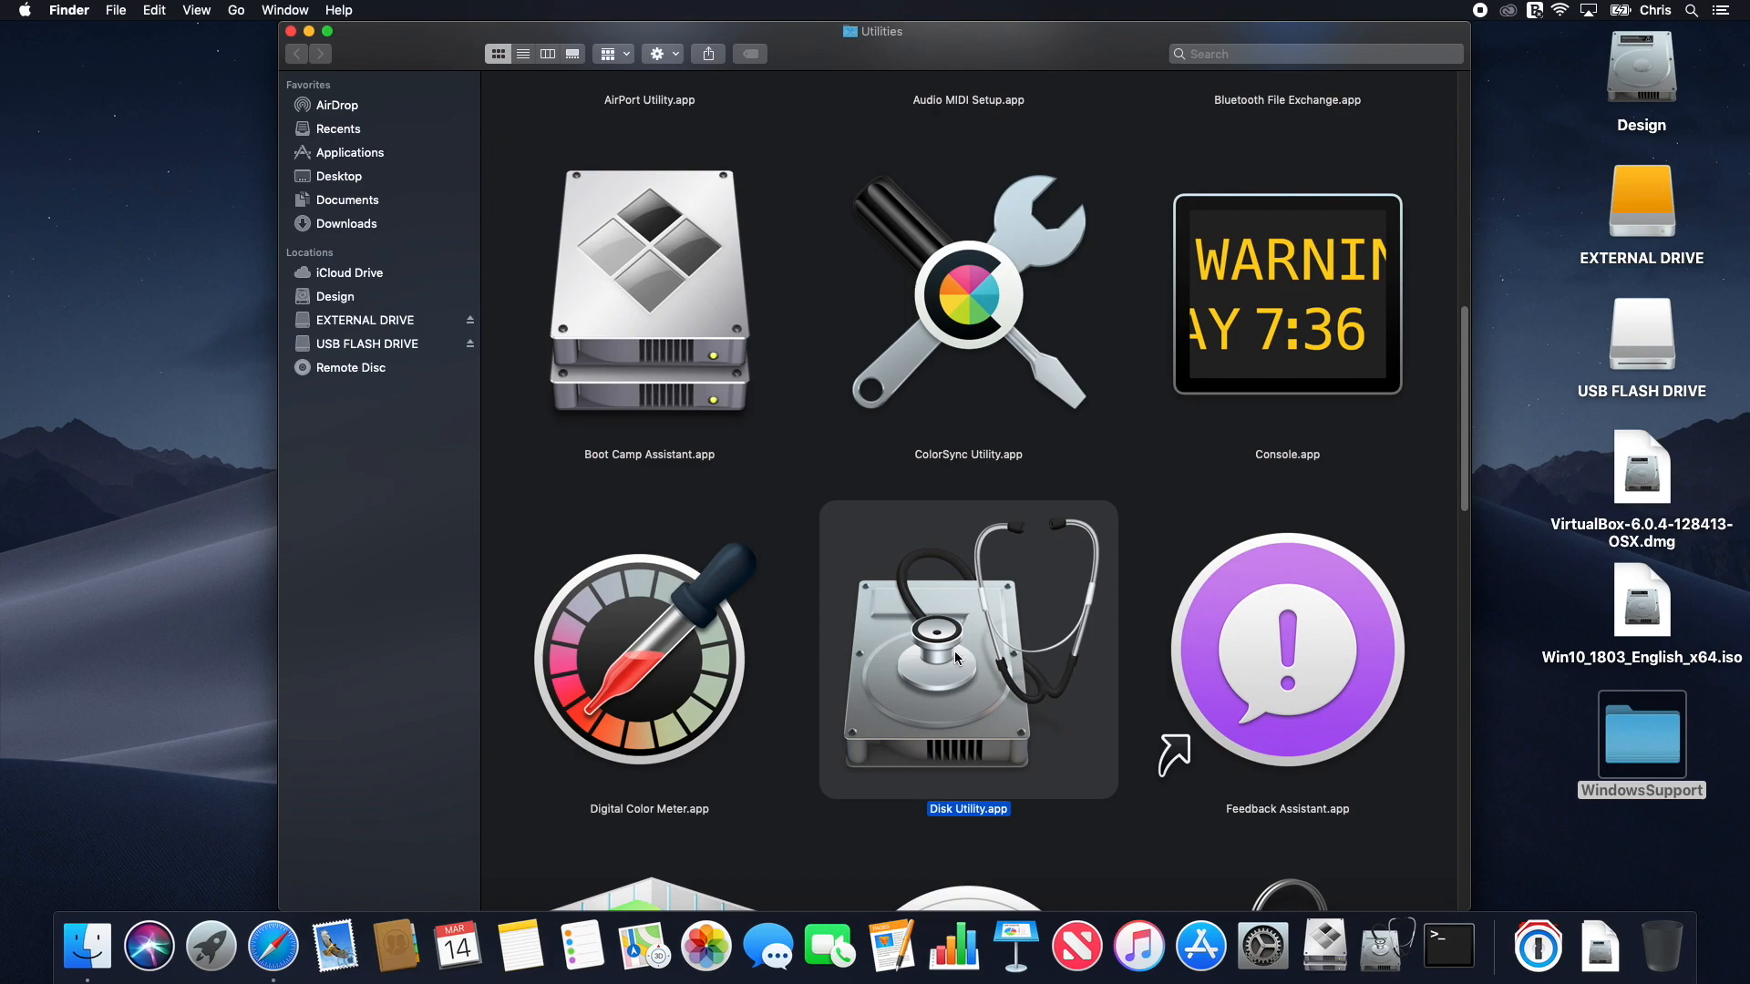
pyautogui.doubleClick(968, 606)
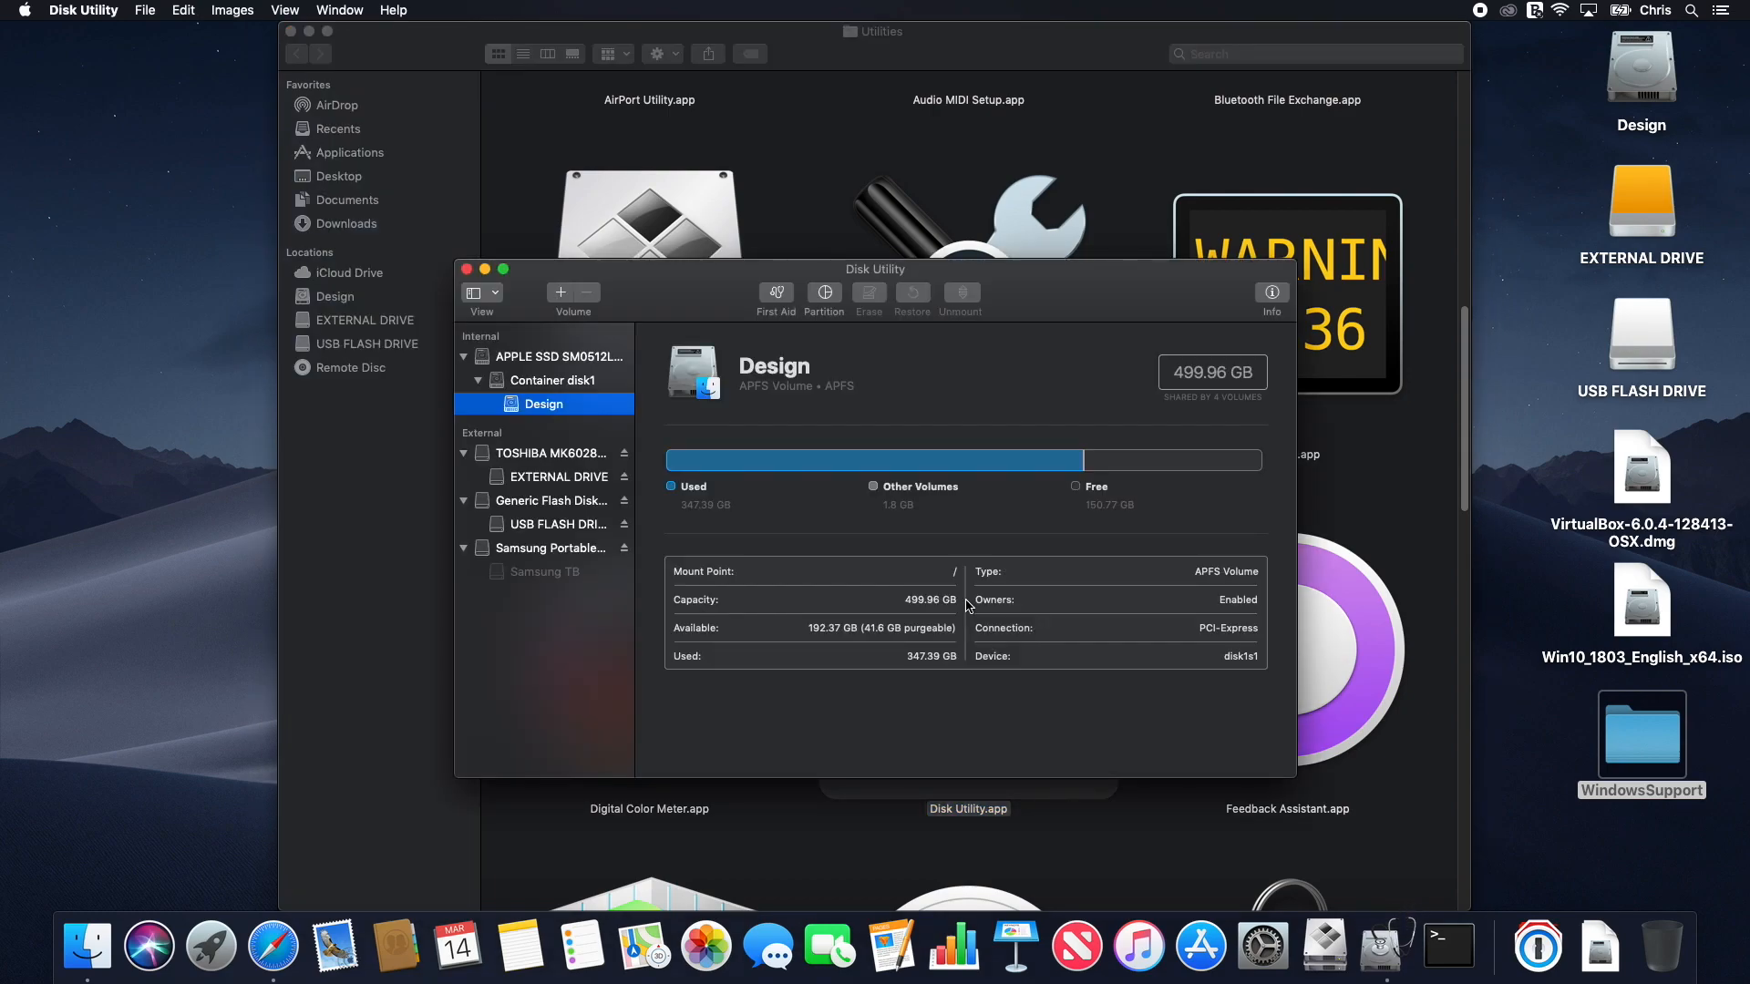
# Step: Erase the TOSHIBA MK6028GA Media disk, naming it WIN10 with the MS-DOS (FAT) format and the GUID Partition Map scheme
pyautogui.click(570, 461)
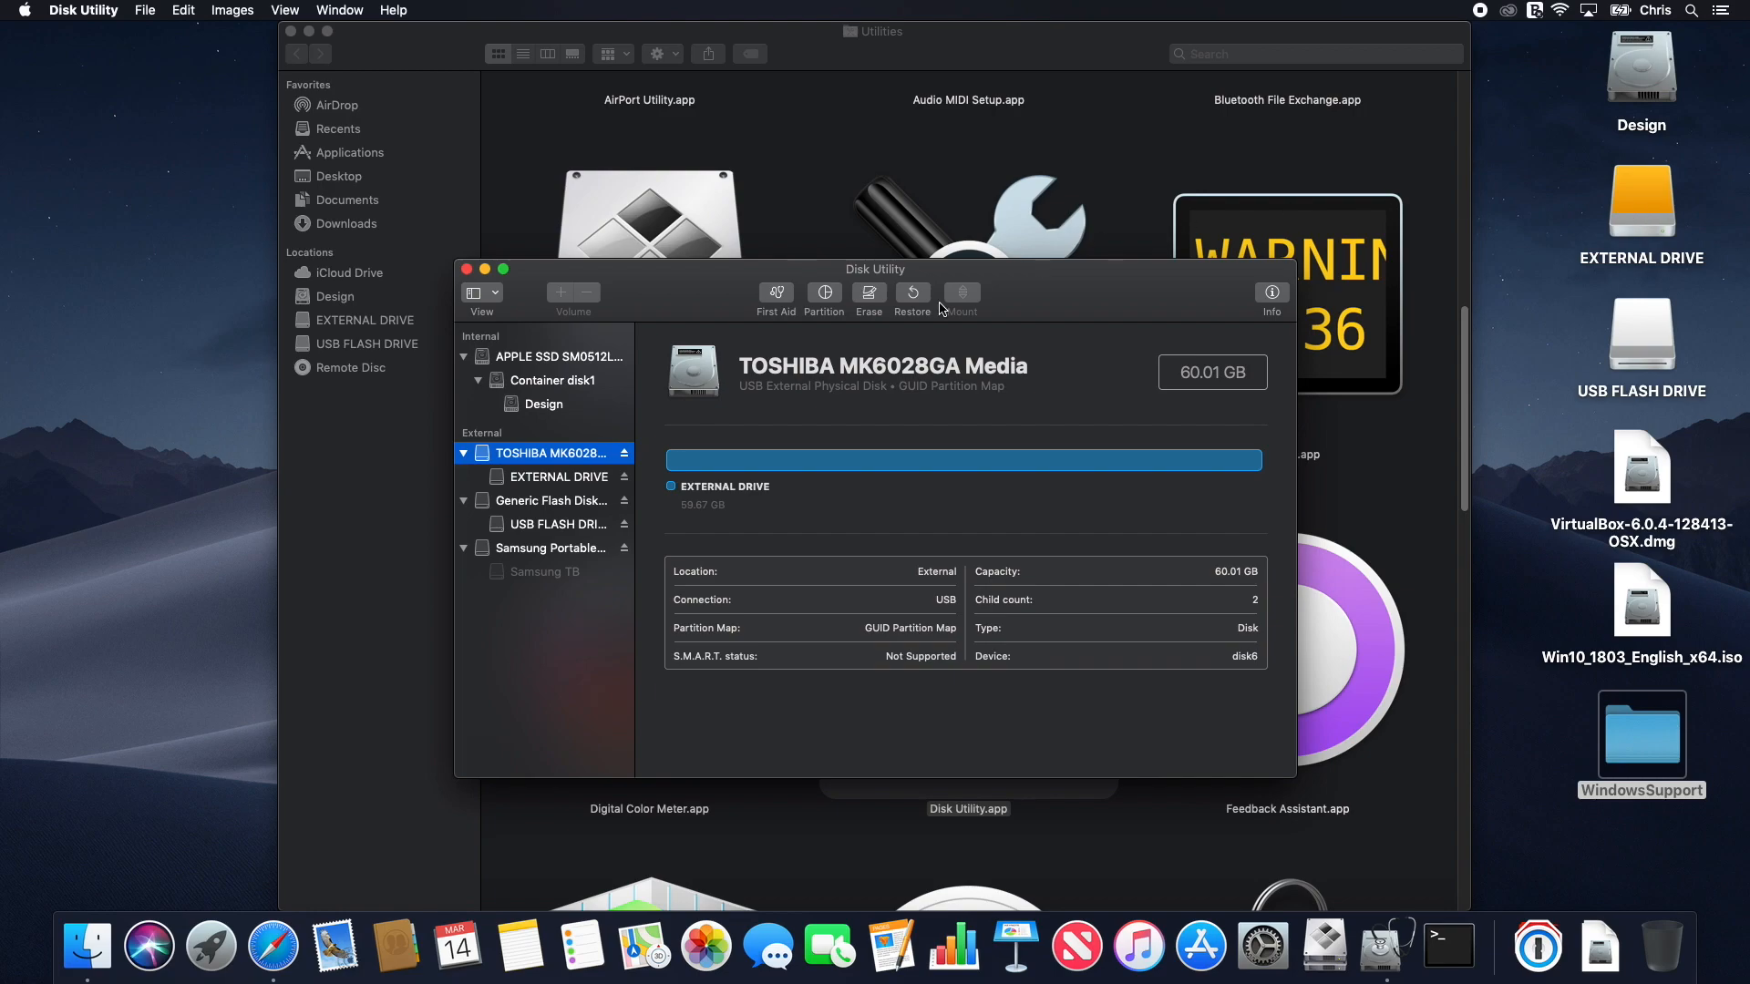
pyautogui.click(870, 296)
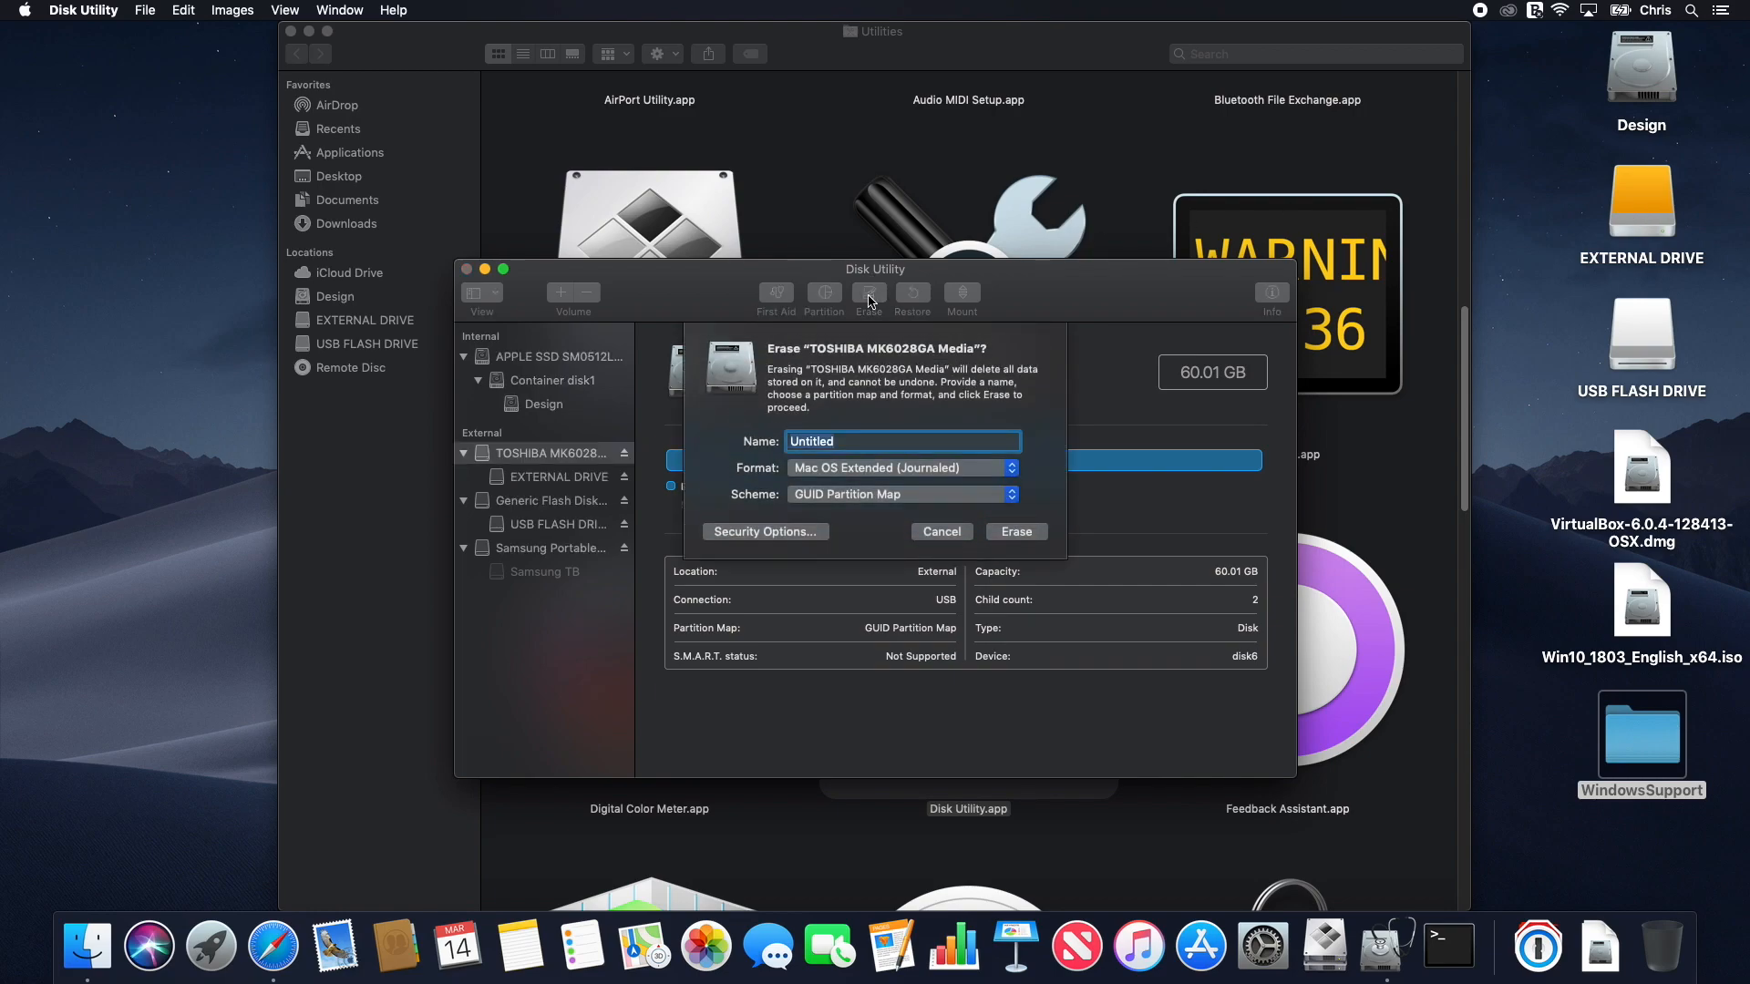
pyautogui.write('WIN10')
pyautogui.click(954, 468)
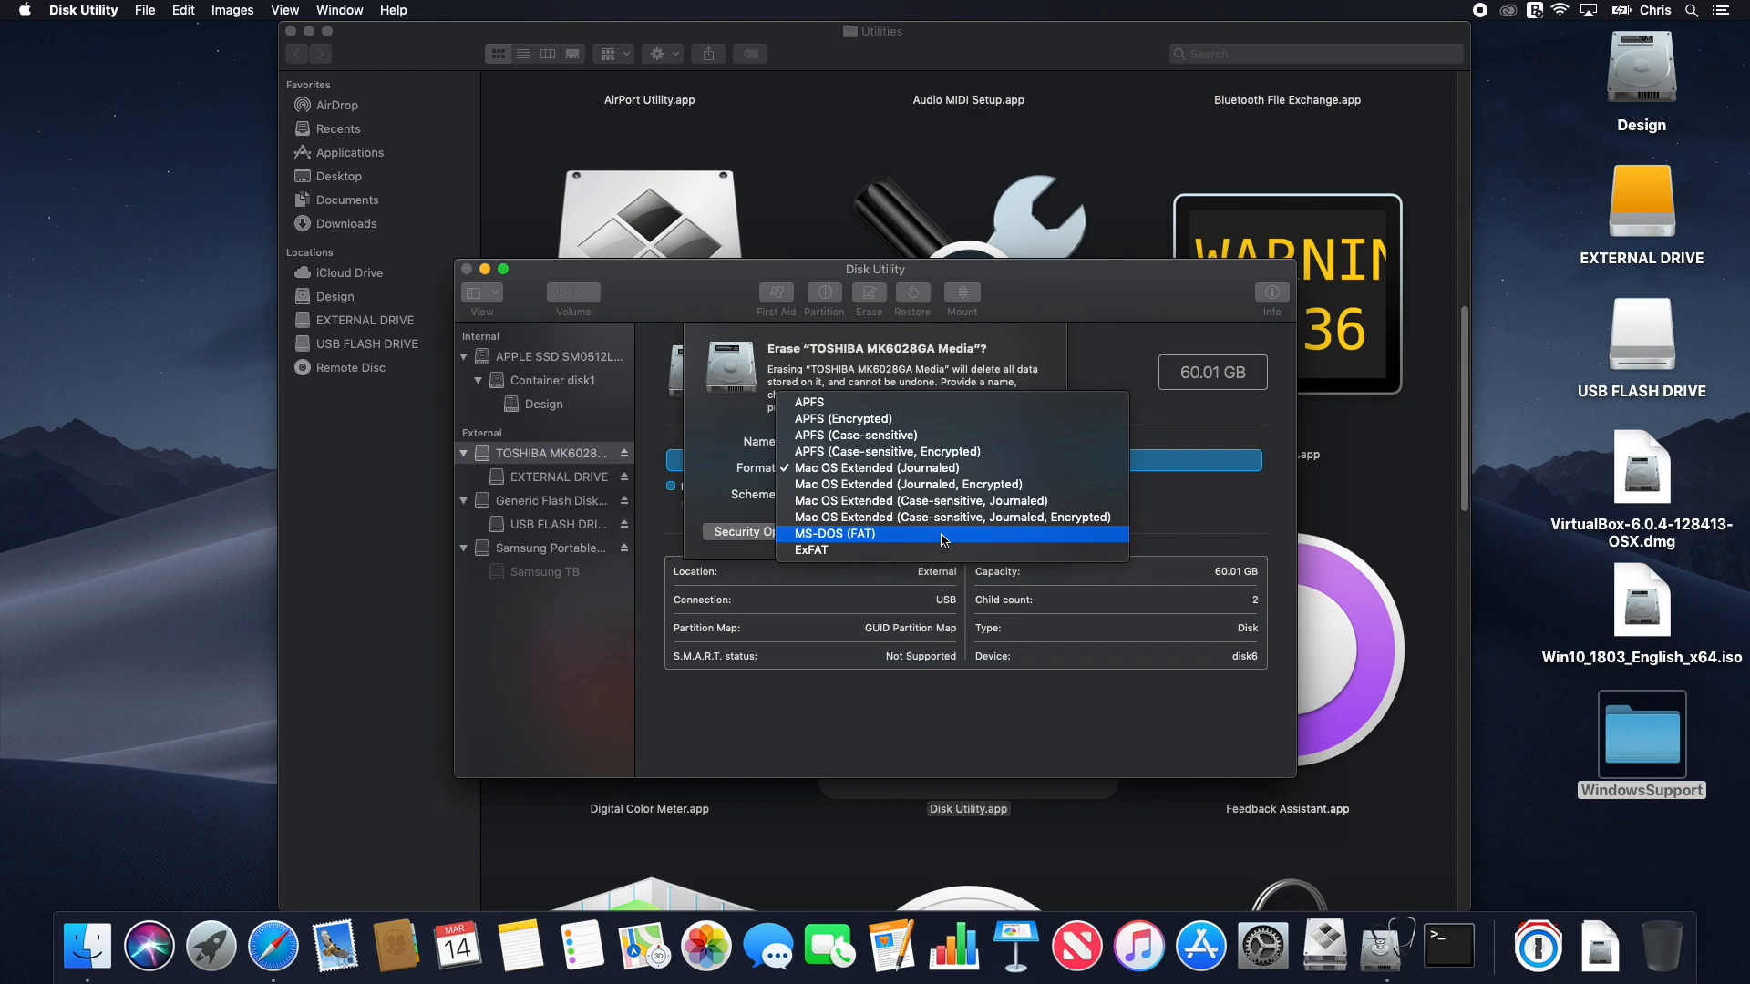
pyautogui.click(944, 537)
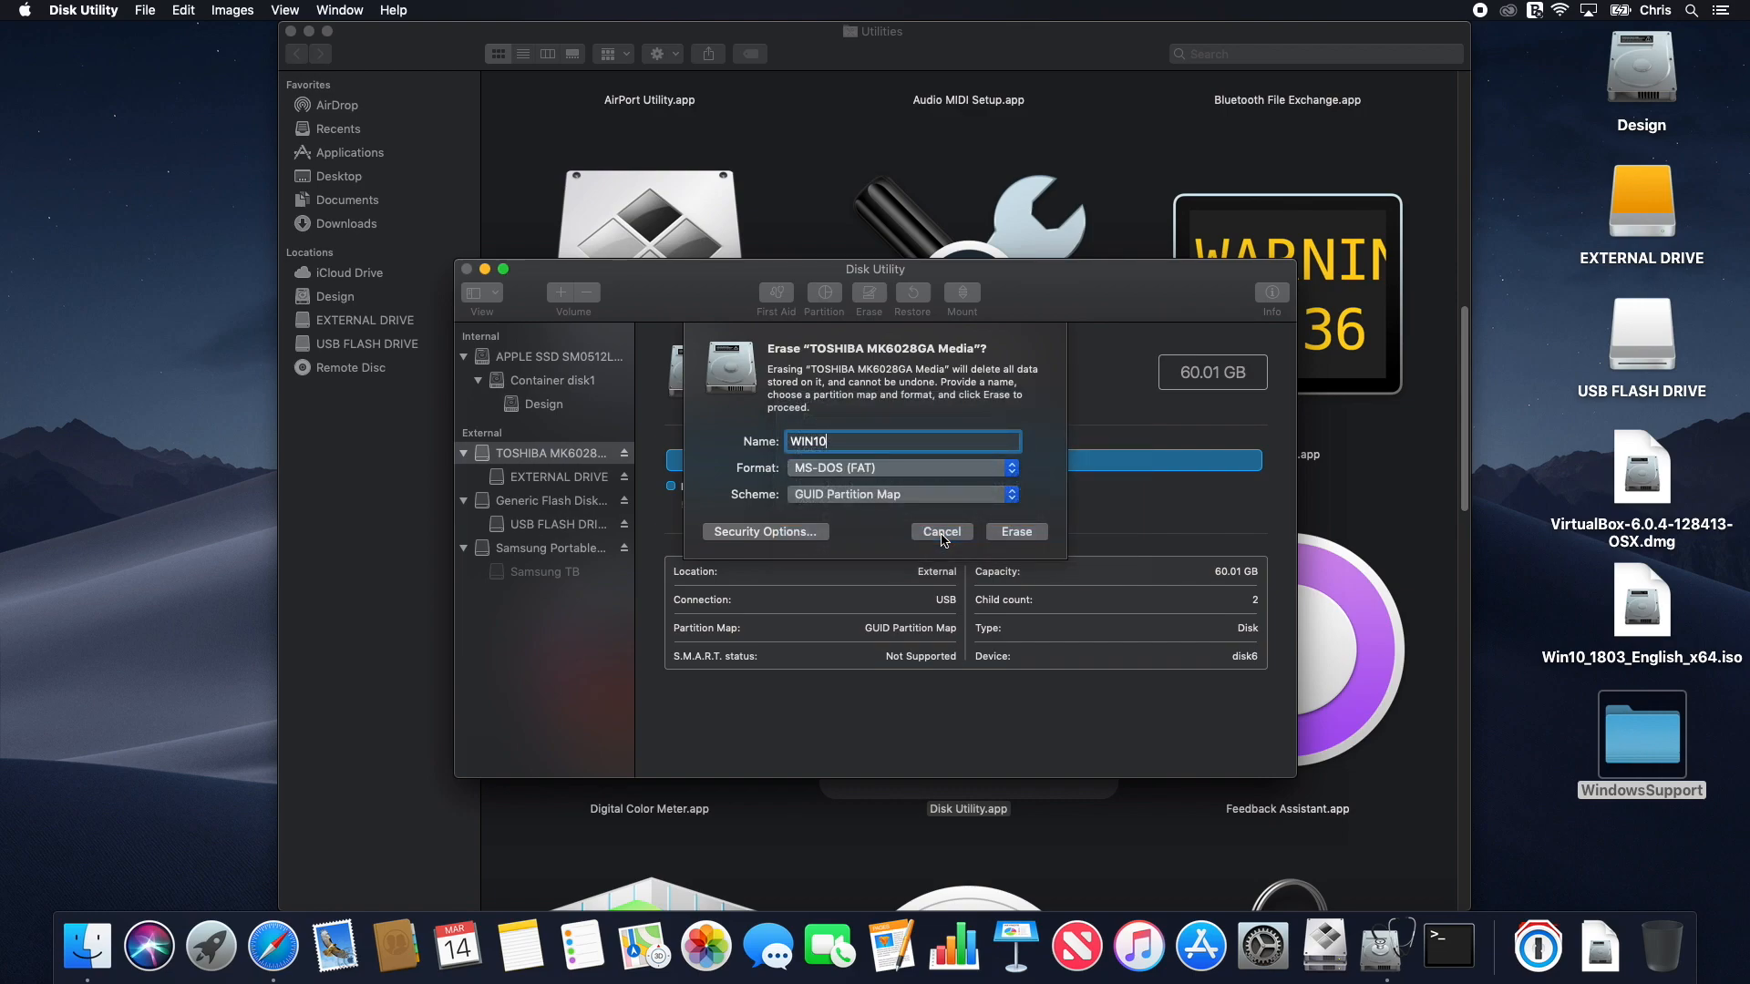
pyautogui.click(931, 494)
pyautogui.click(930, 496)
pyautogui.click(1013, 532)
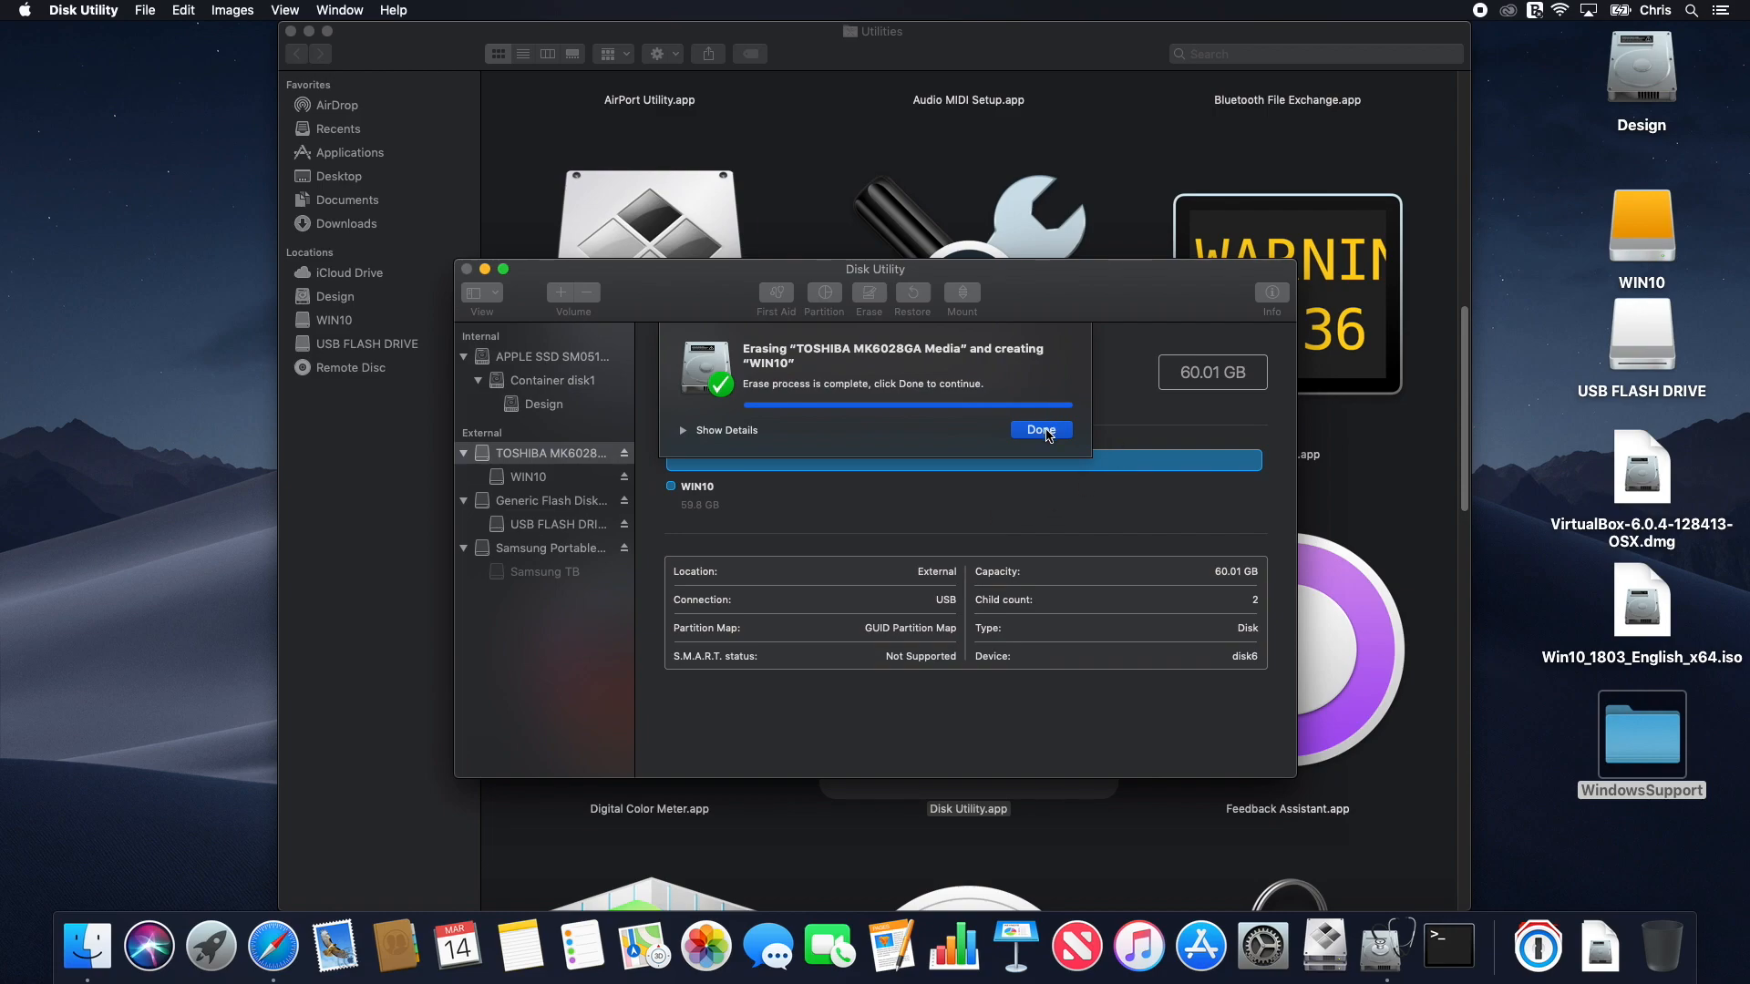
pyautogui.click(1042, 430)
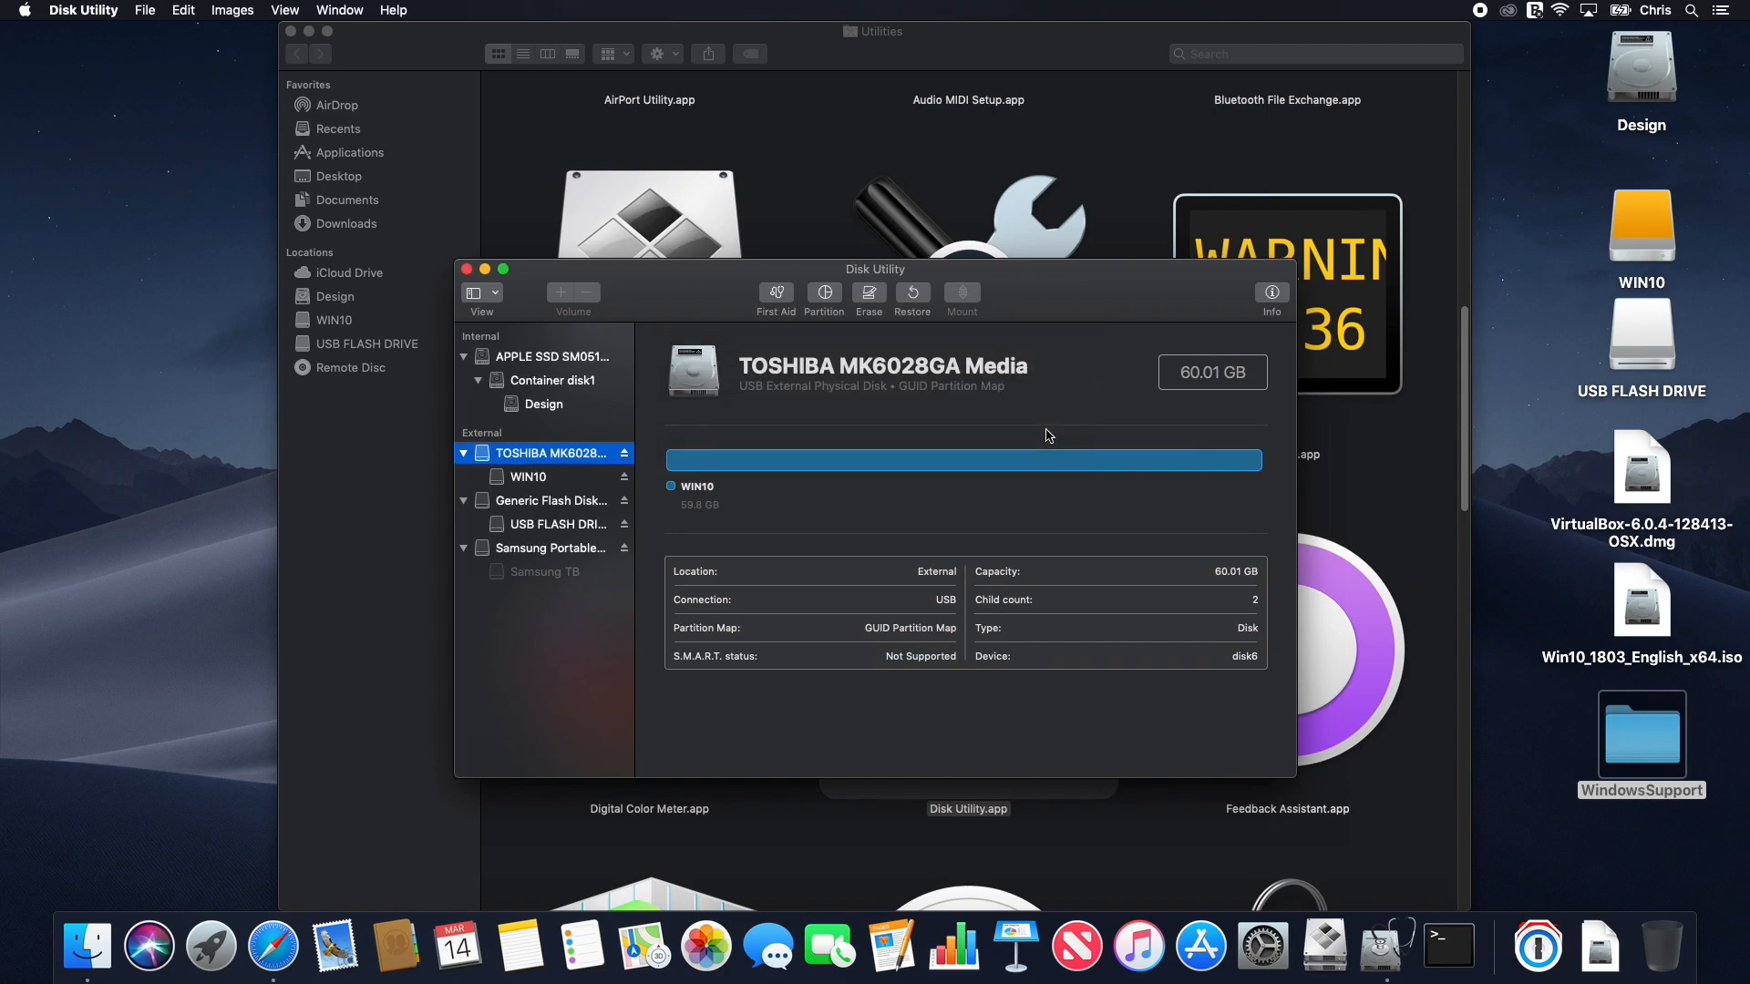
# Step: Switch the Disk Utility drive list to show only volumes, and return it to showing all devices
pyautogui.click(574, 504)
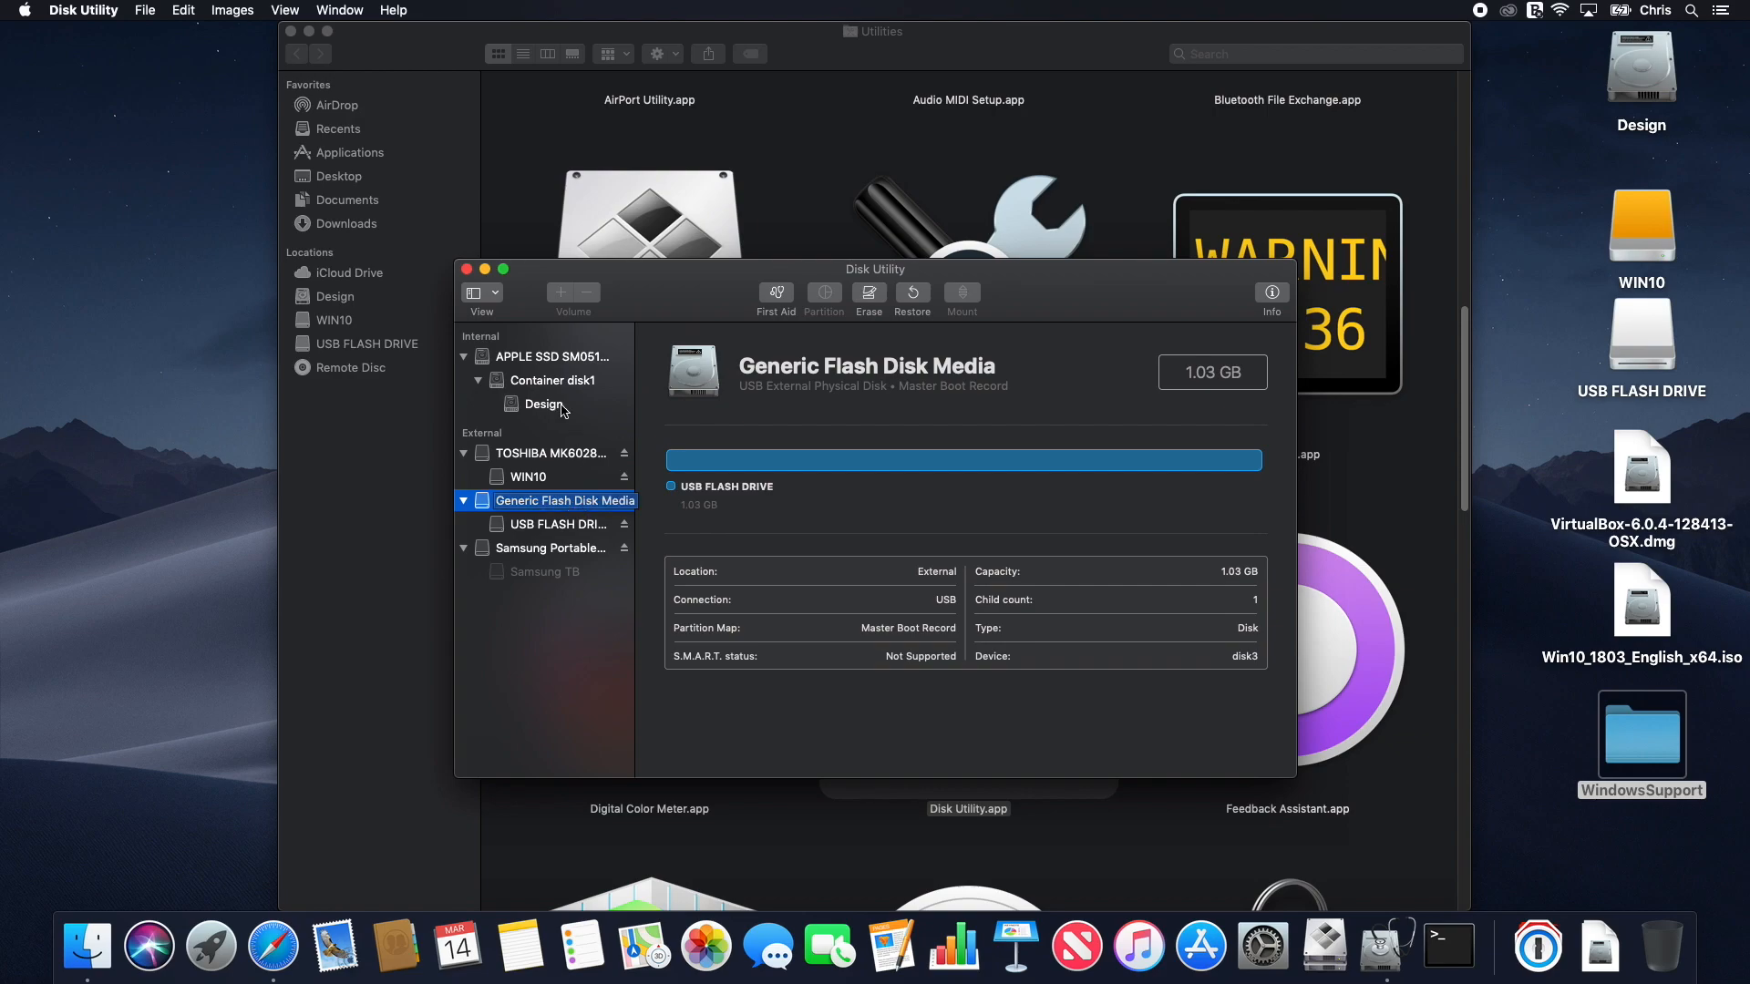
pyautogui.click(494, 294)
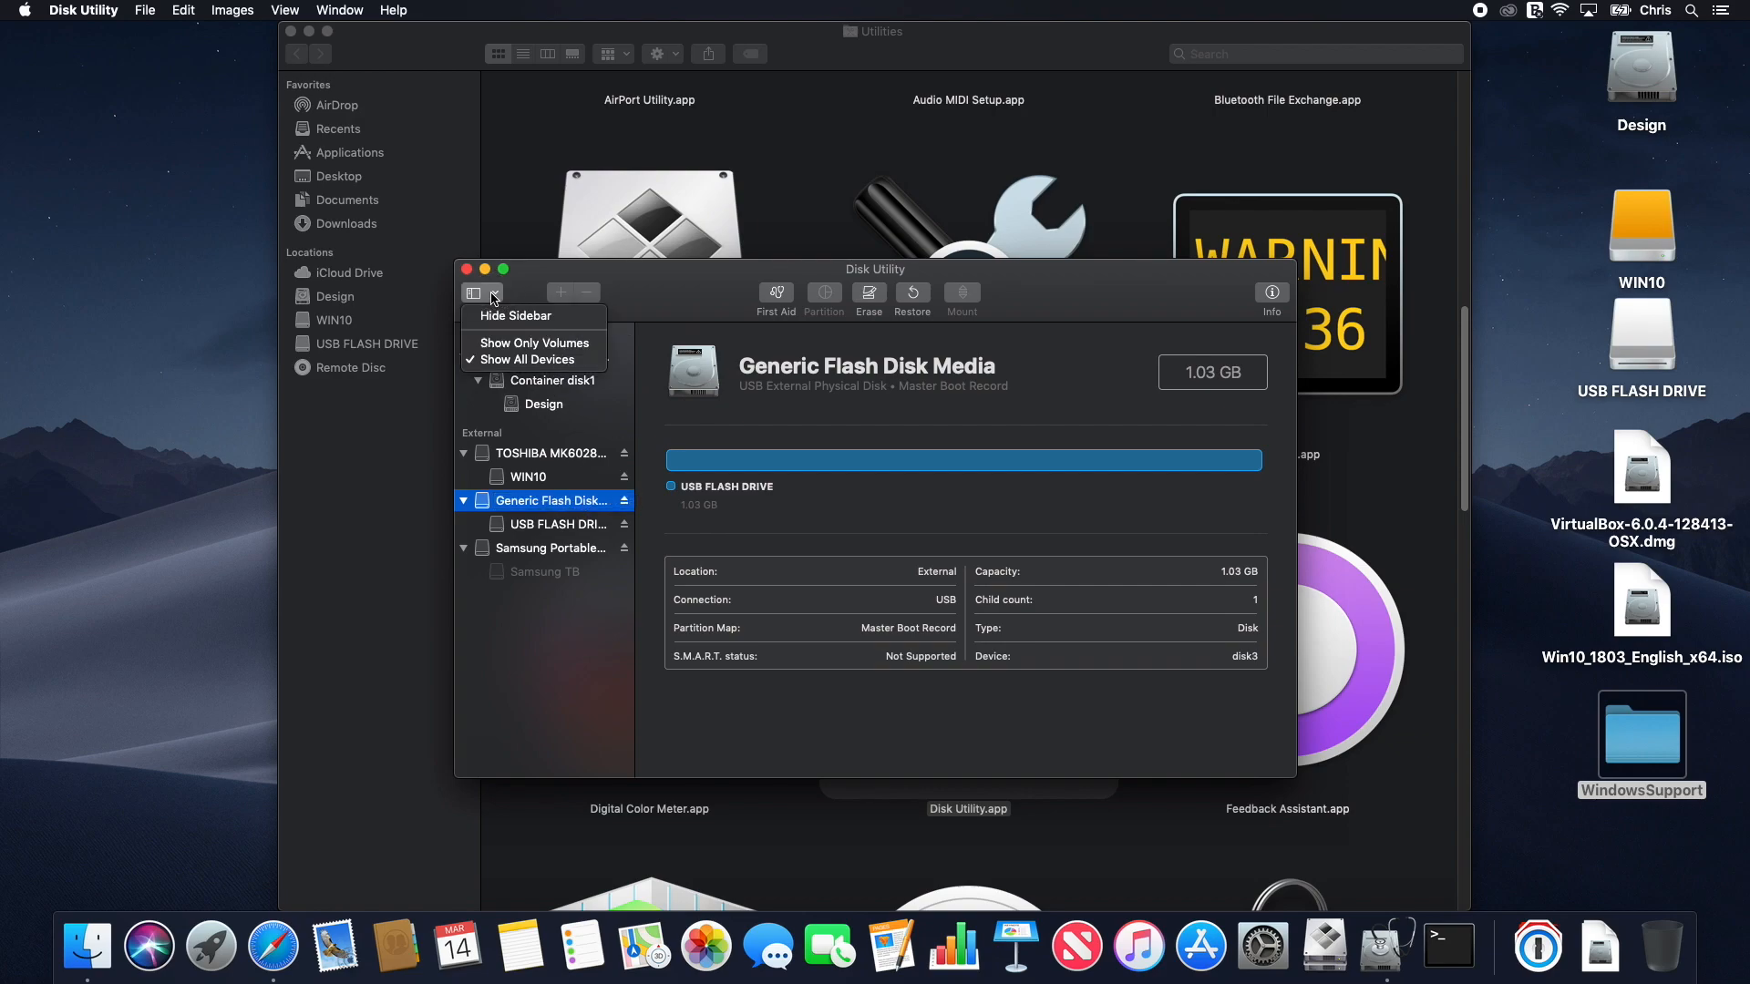
pyautogui.click(493, 344)
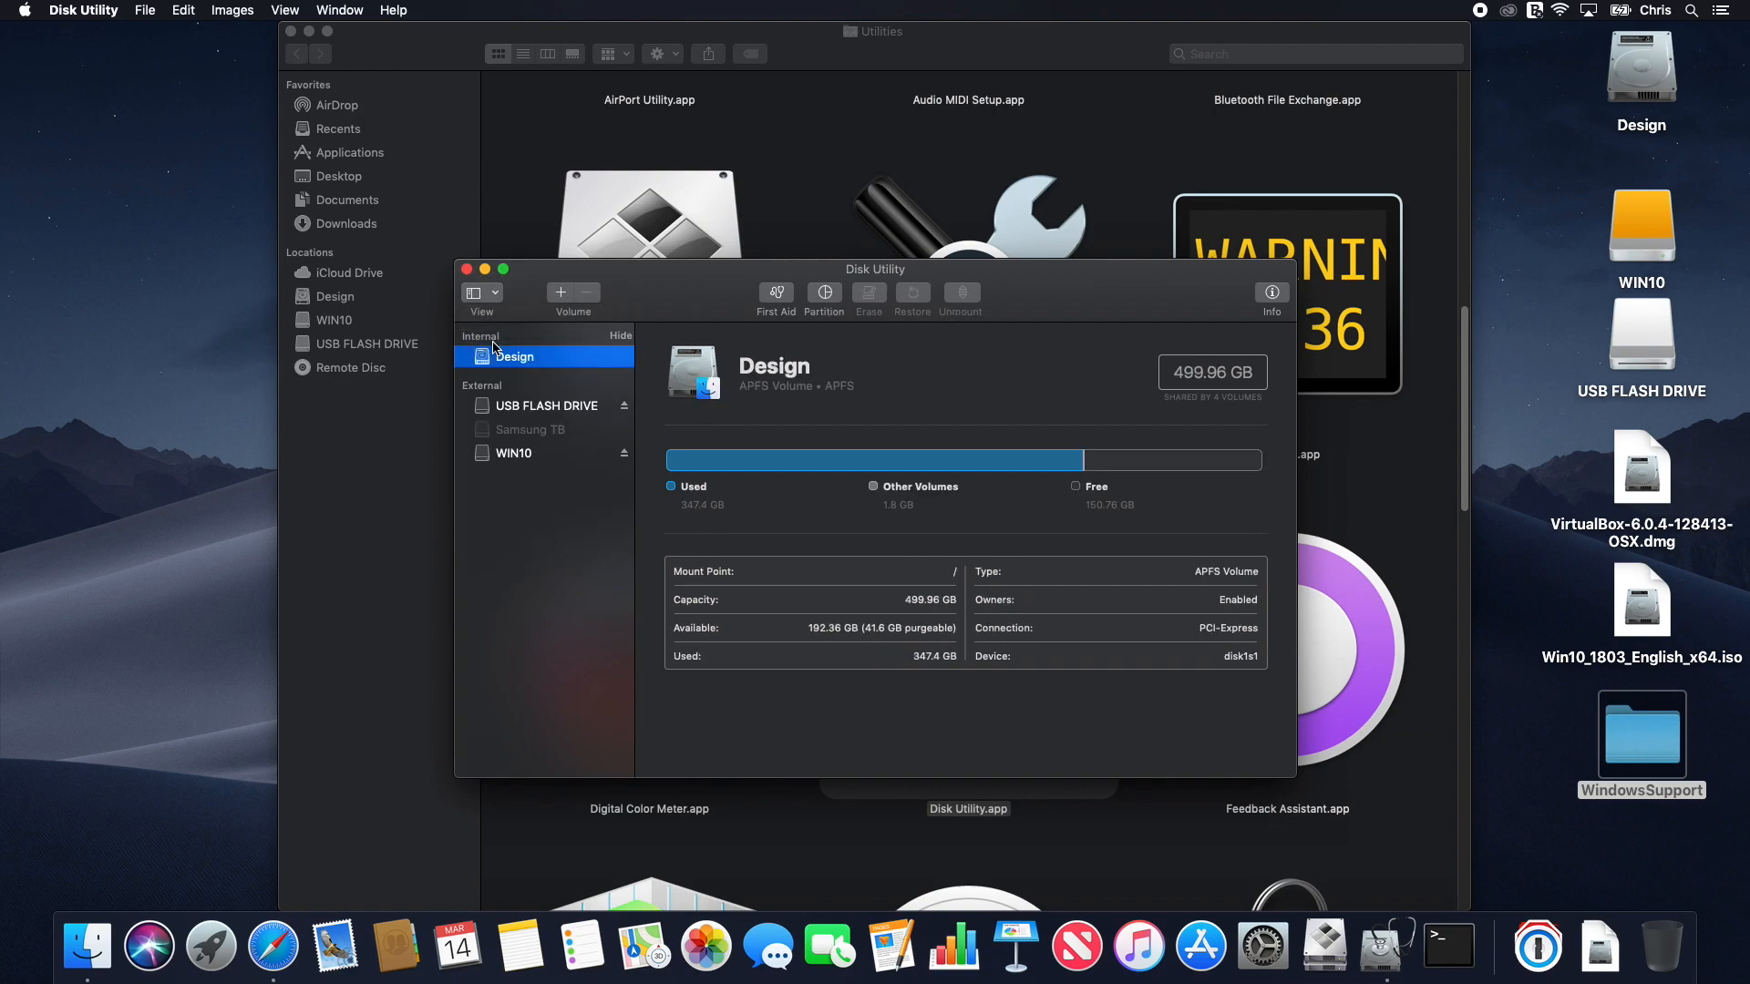
pyautogui.click(496, 296)
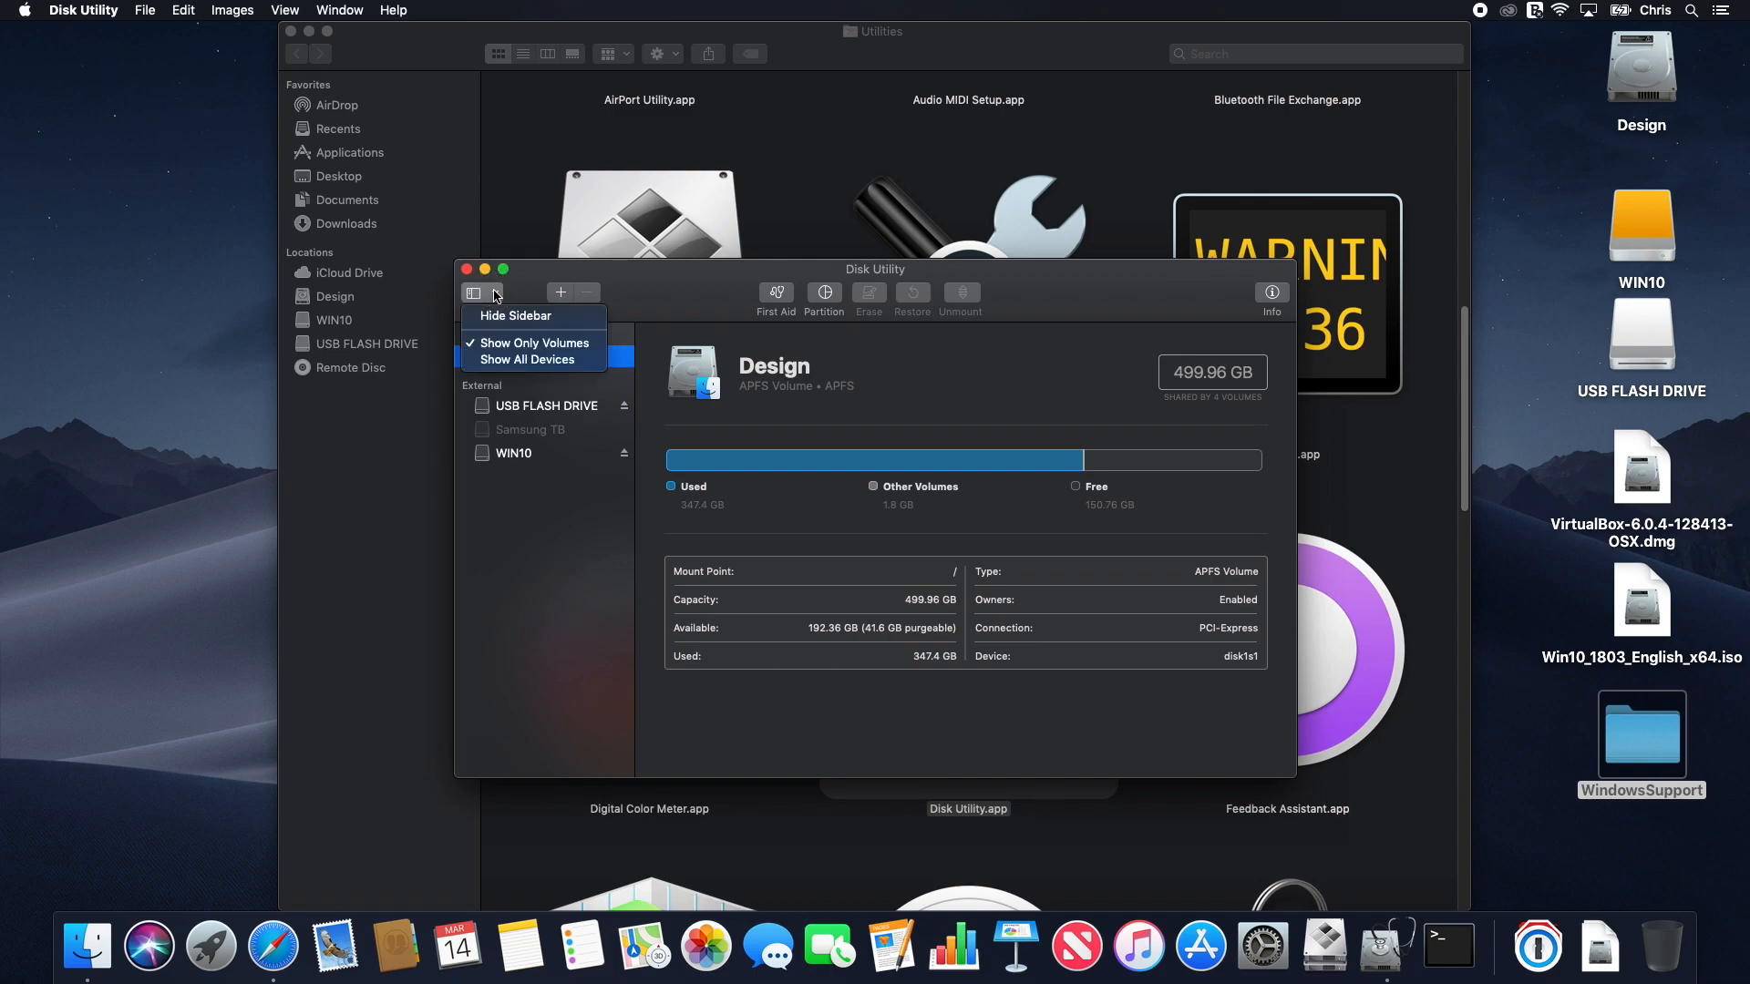
pyautogui.click(493, 361)
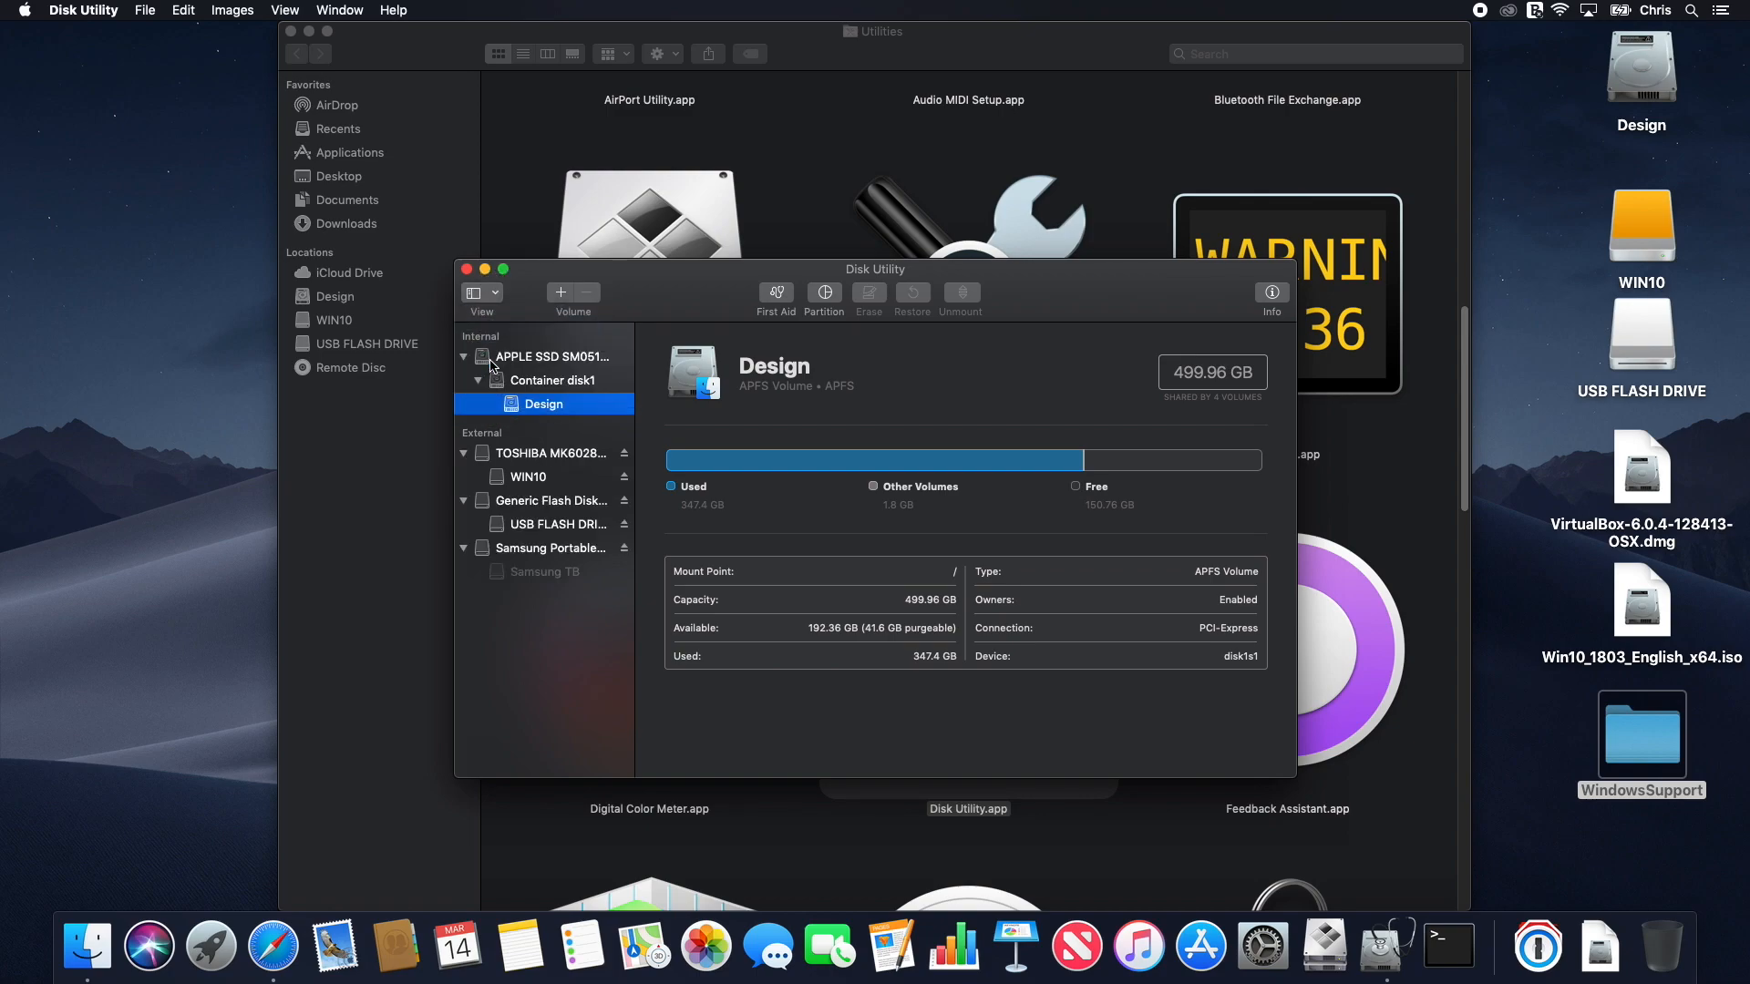
# Step: Erase the Generic Flash Disk Media with the MS-DOS (FAT) format and the Master Boot Record scheme, and close Disk Utility
pyautogui.click(561, 502)
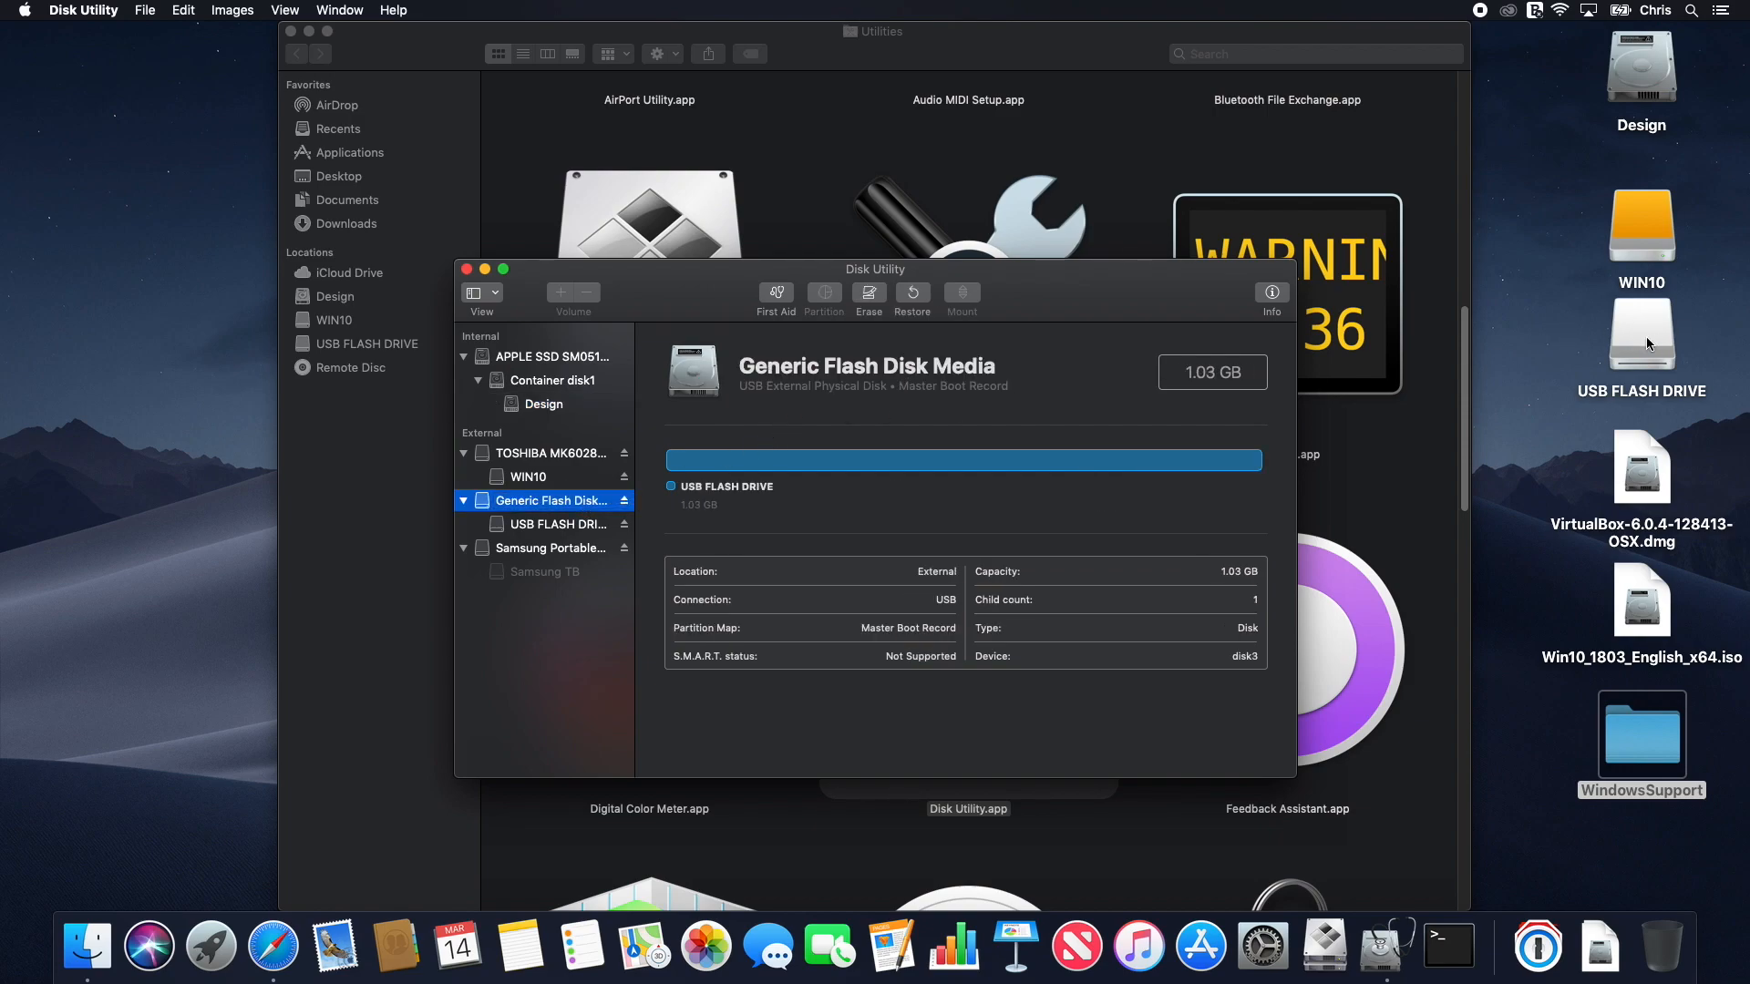
pyautogui.click(870, 293)
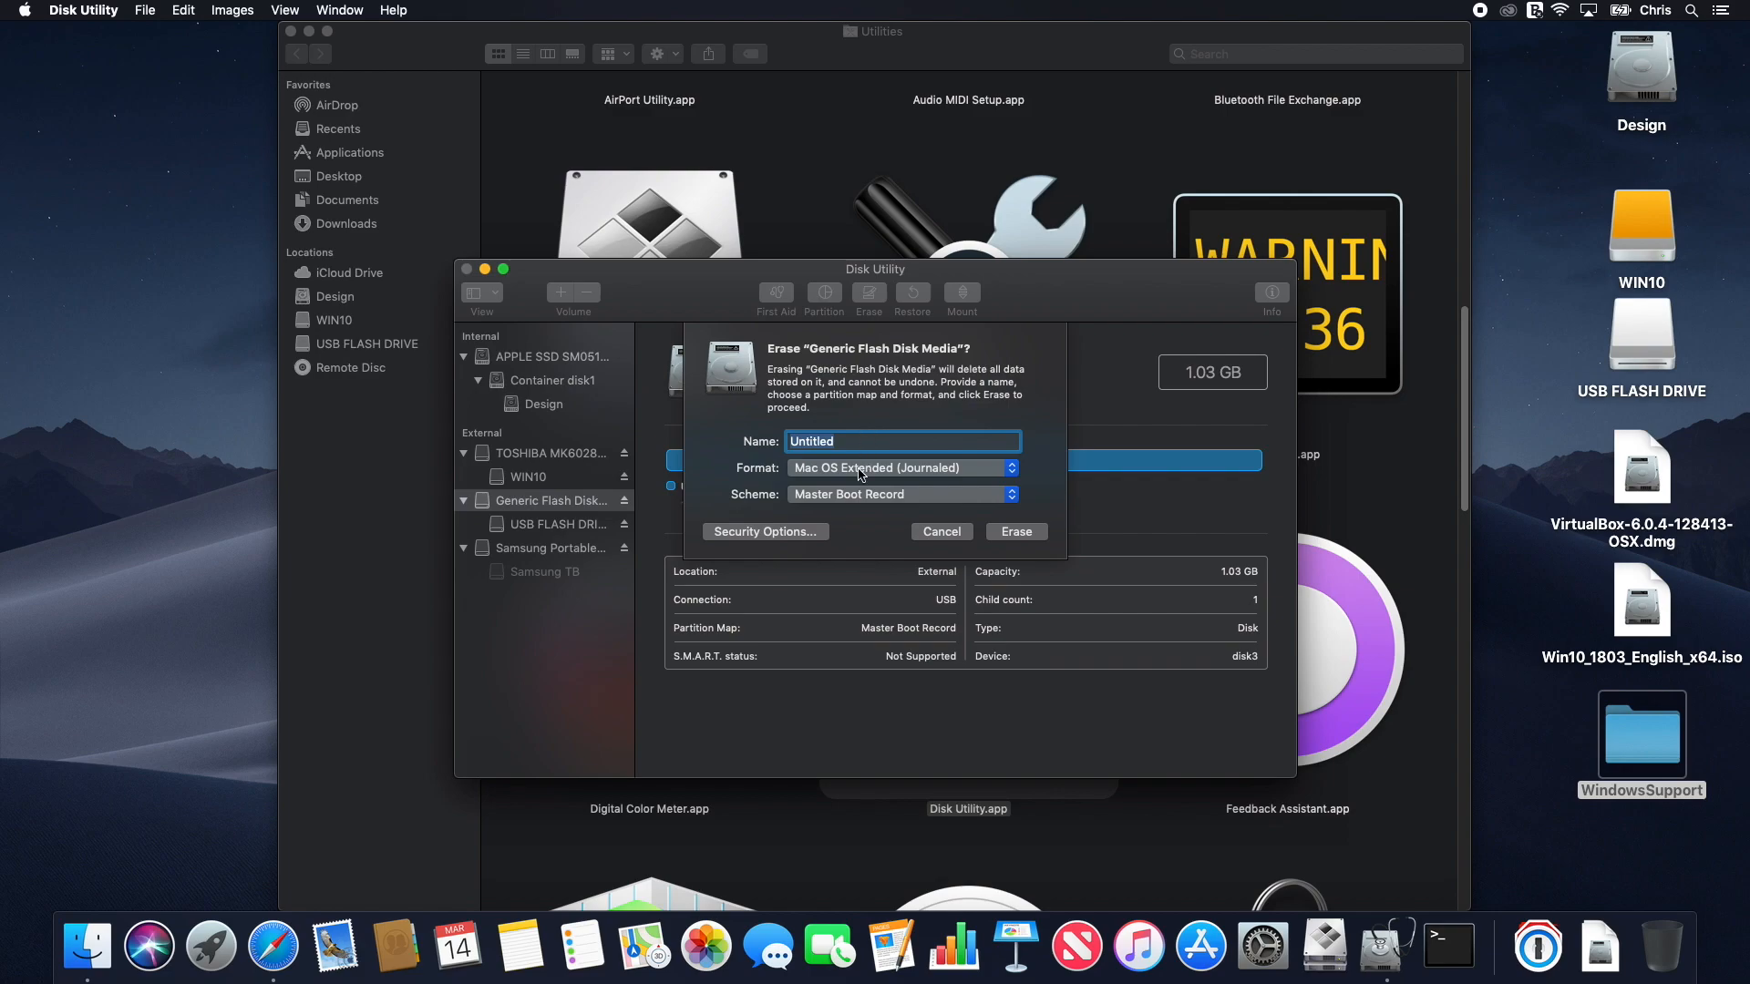
pyautogui.click(861, 470)
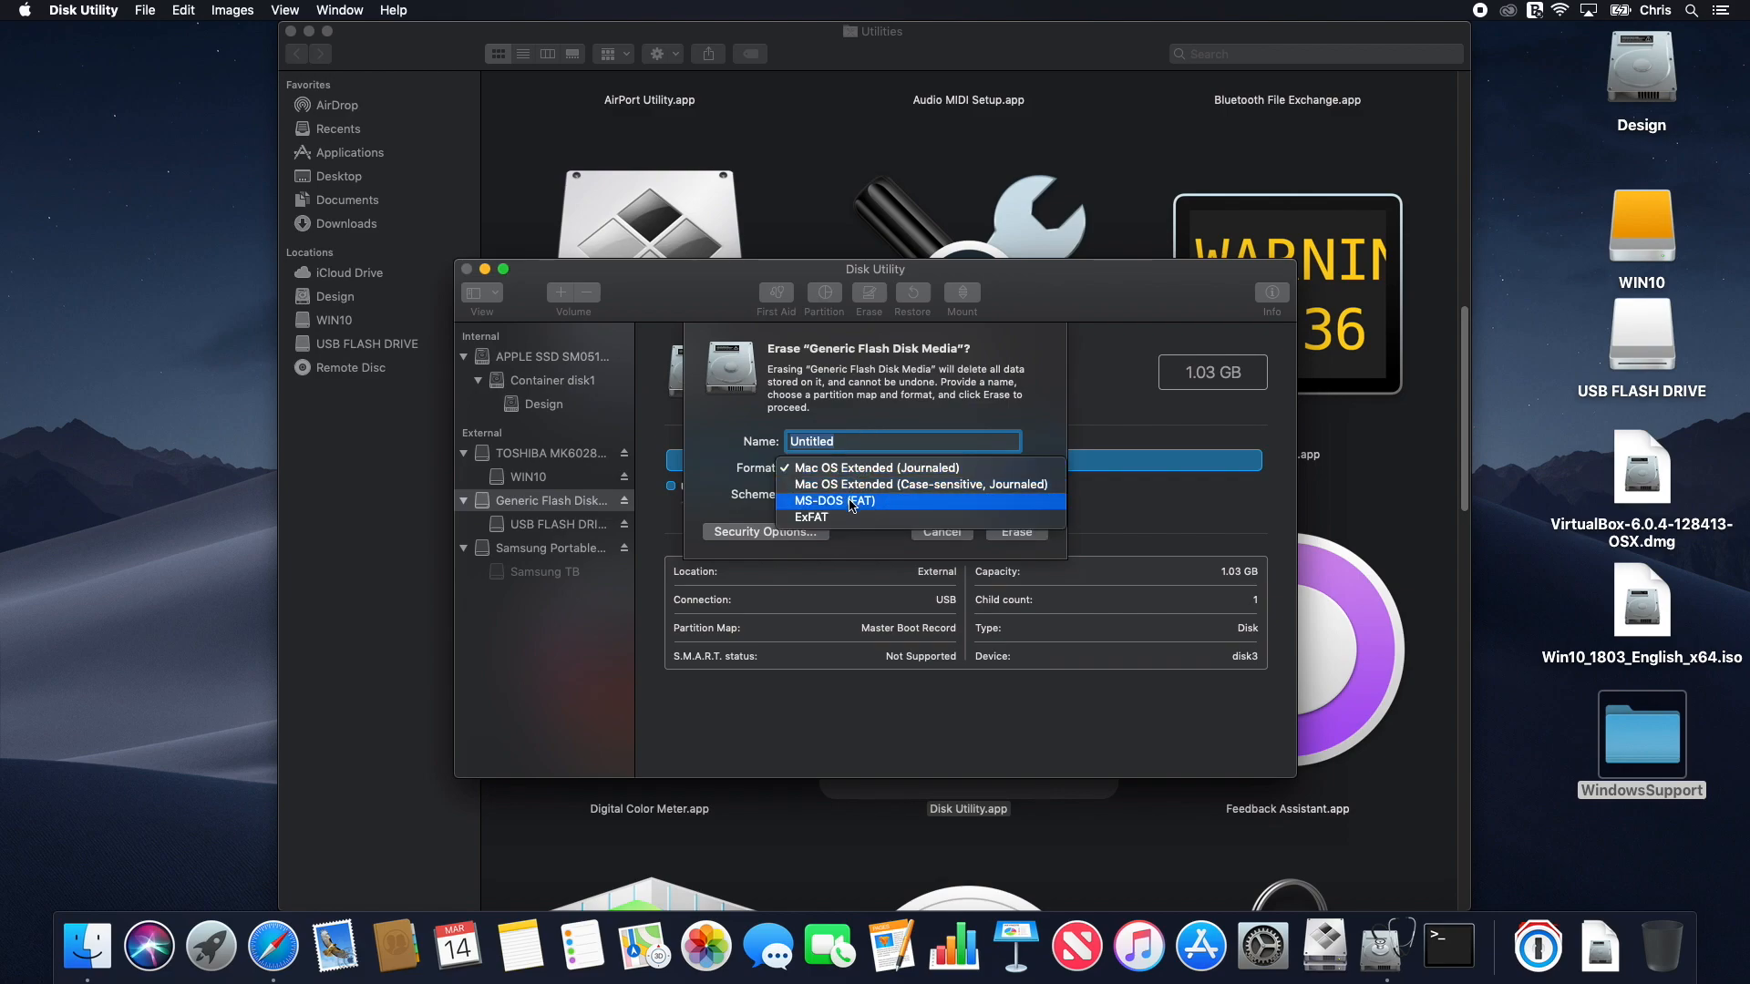
pyautogui.click(852, 502)
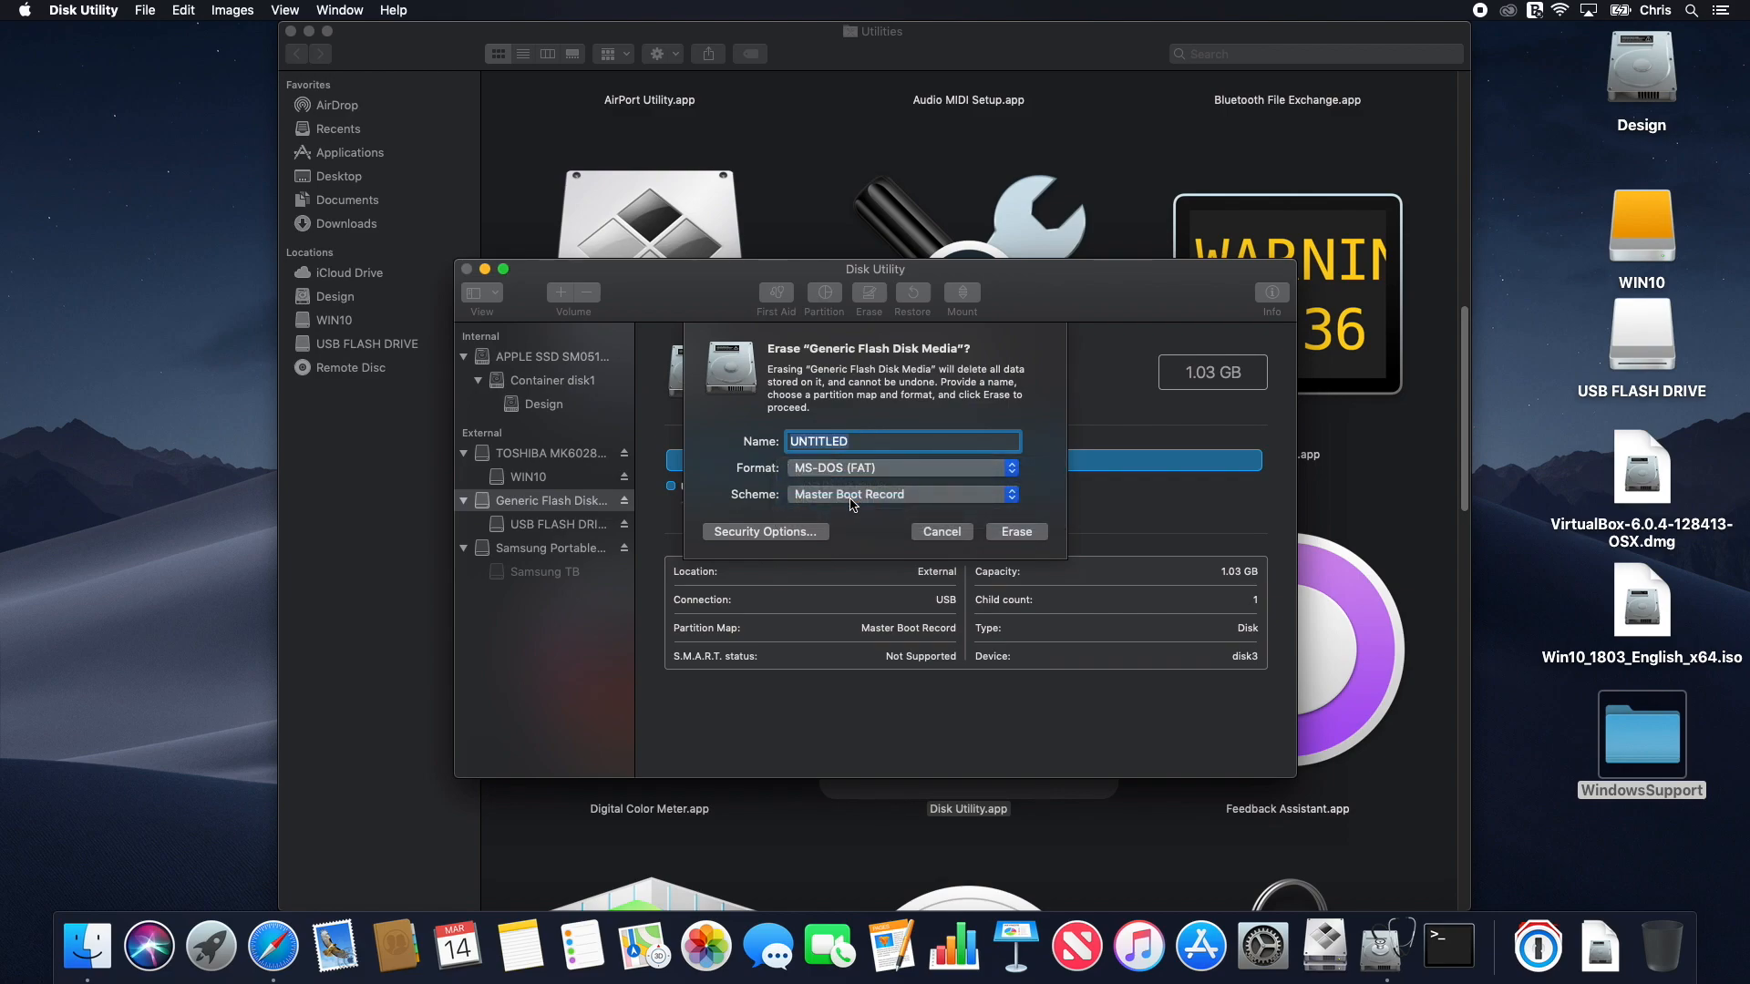
pyautogui.click(859, 498)
pyautogui.click(914, 495)
pyautogui.click(1017, 532)
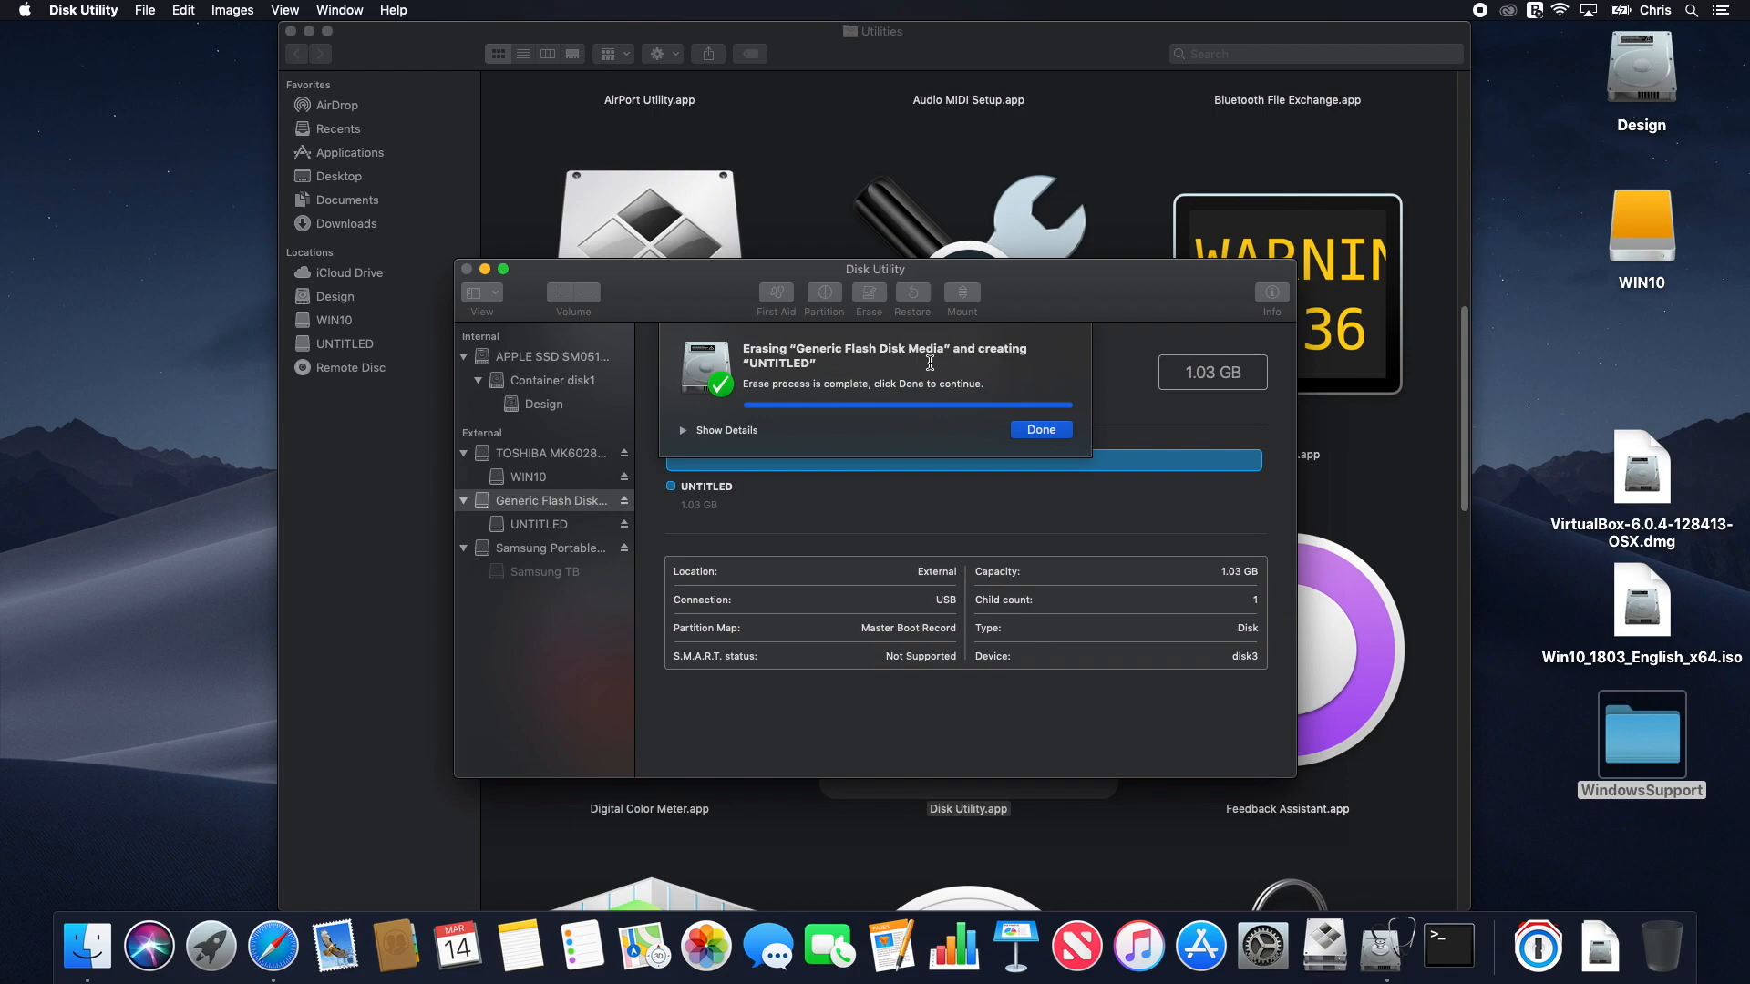
pyautogui.click(1044, 429)
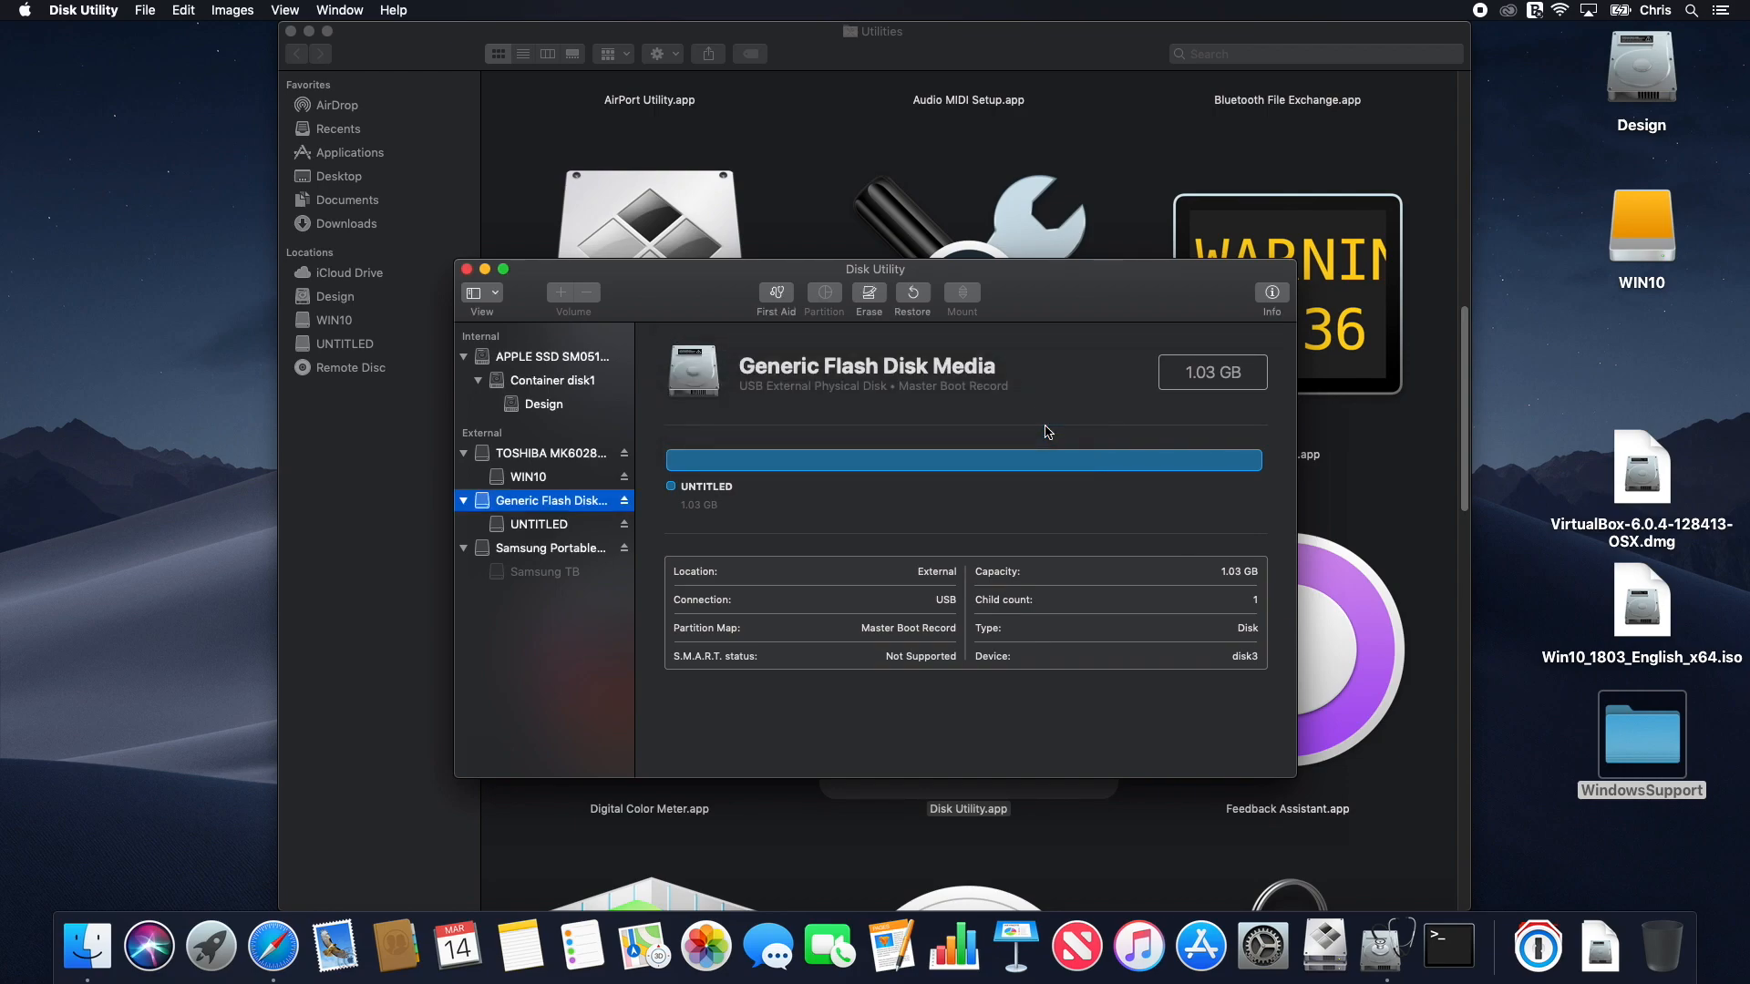
pyautogui.click(467, 269)
# Step: Launch Terminal from the Utilities folder
pyautogui.click(834, 440)
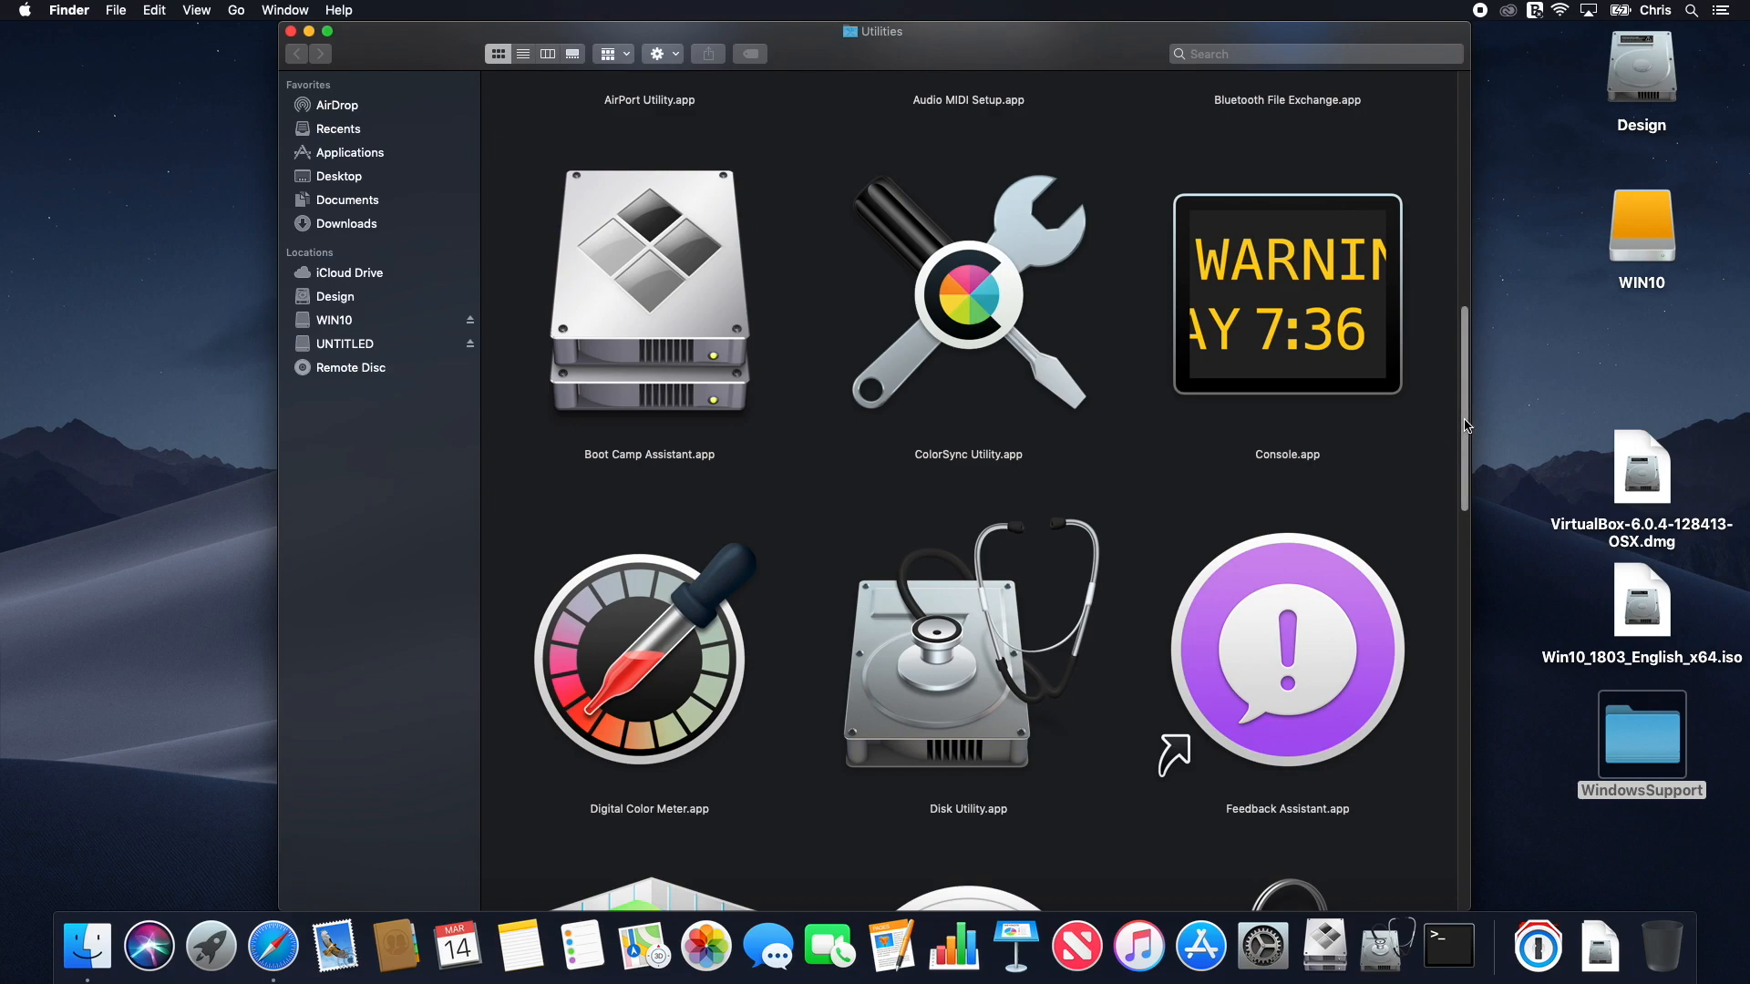
pyautogui.moveTo(1466, 426); pyautogui.dragTo(1460, 834)
pyautogui.click(1303, 438)
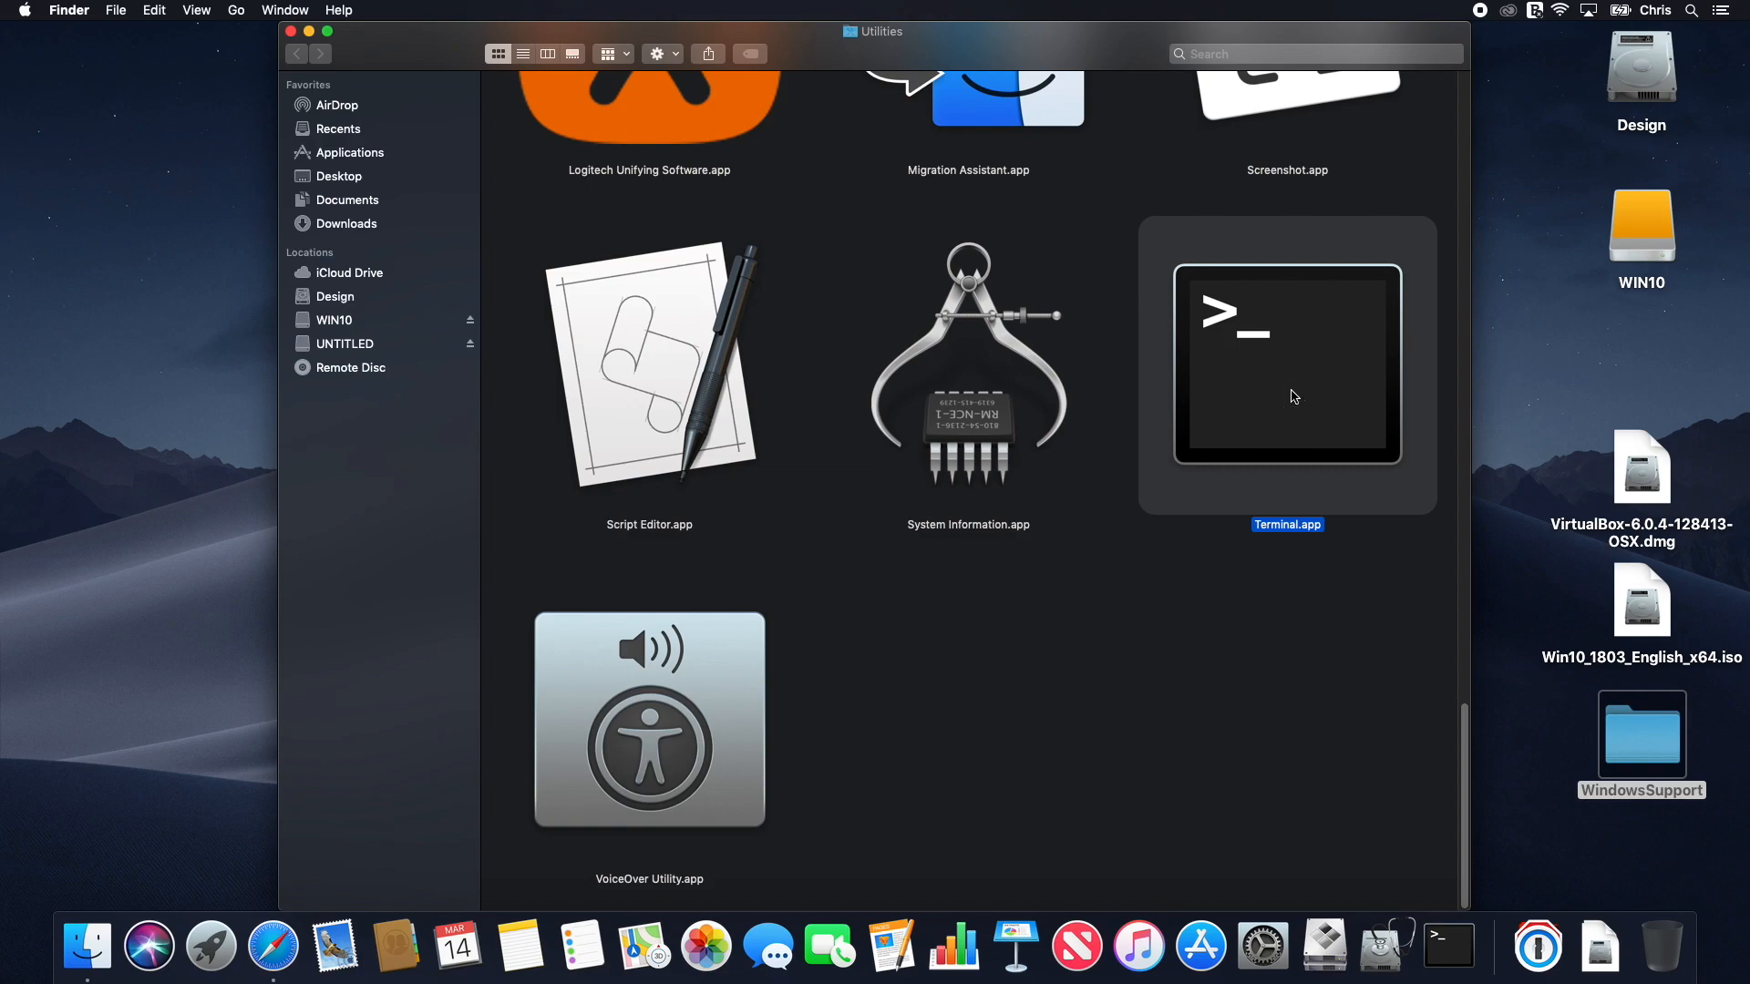
pyautogui.doubleClick(1294, 396)
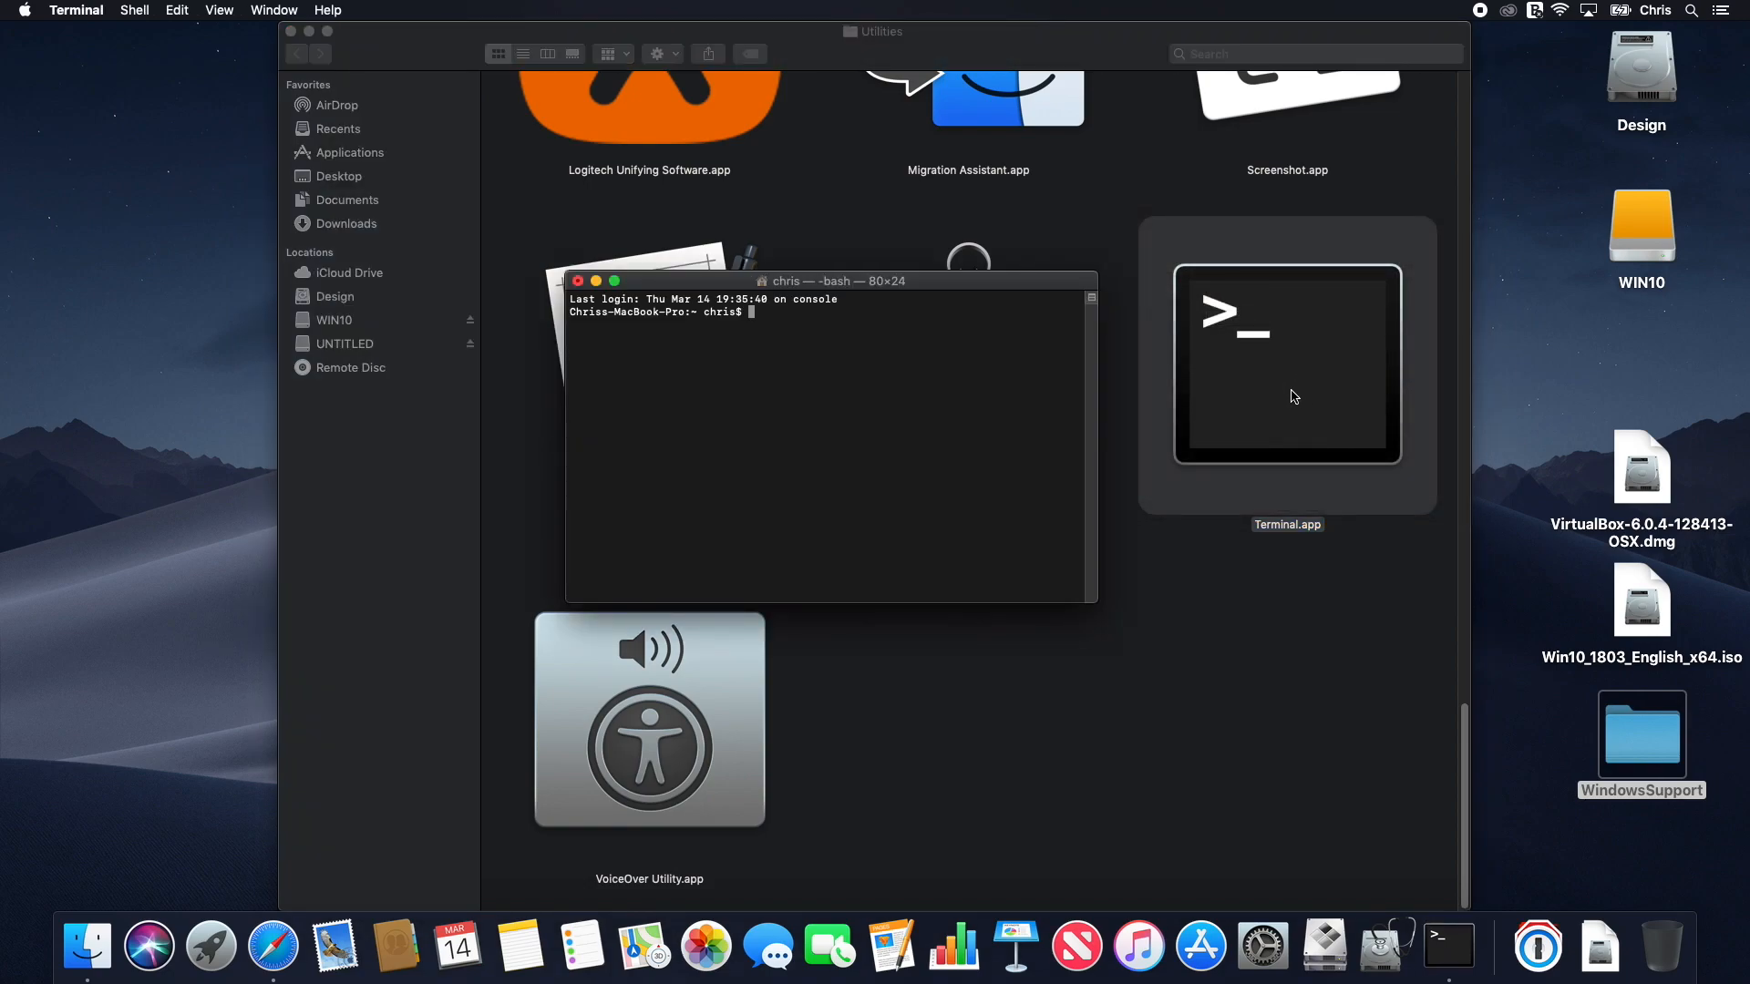
# Step: Bring up Terminal's Keep in Dock option, and close the Terminal and Utilities windows
pyautogui.rightClick(1454, 934)
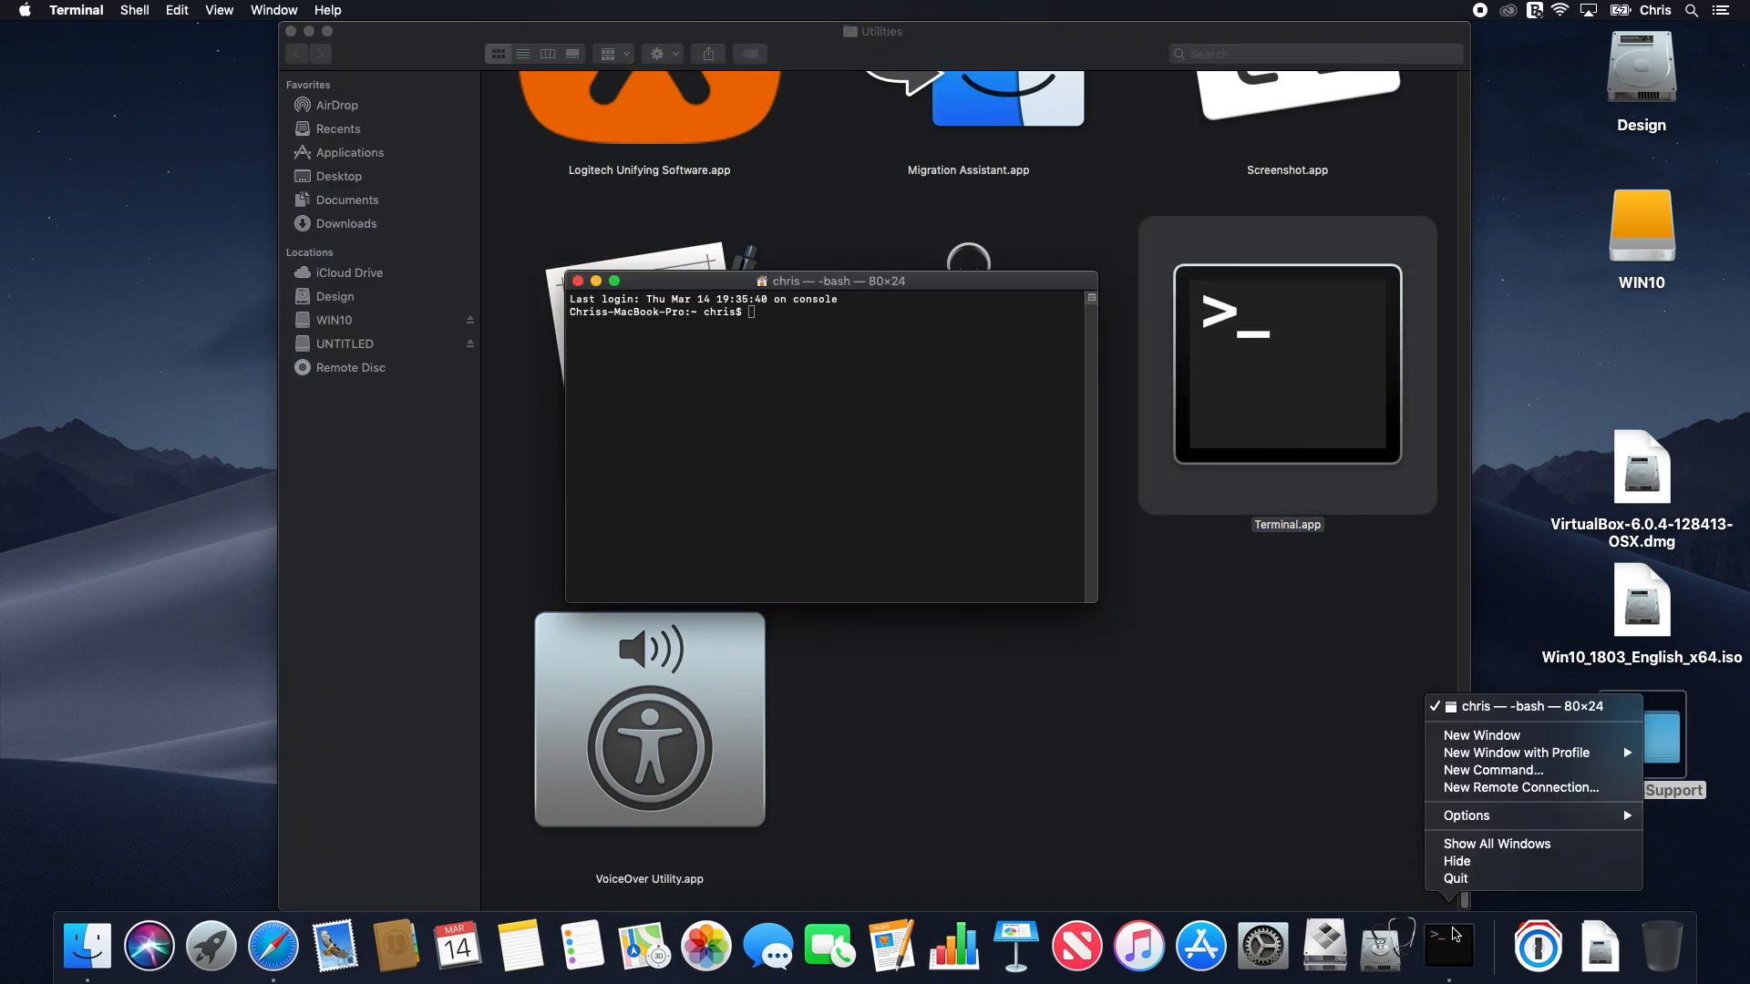
pyautogui.moveTo(1467, 816)
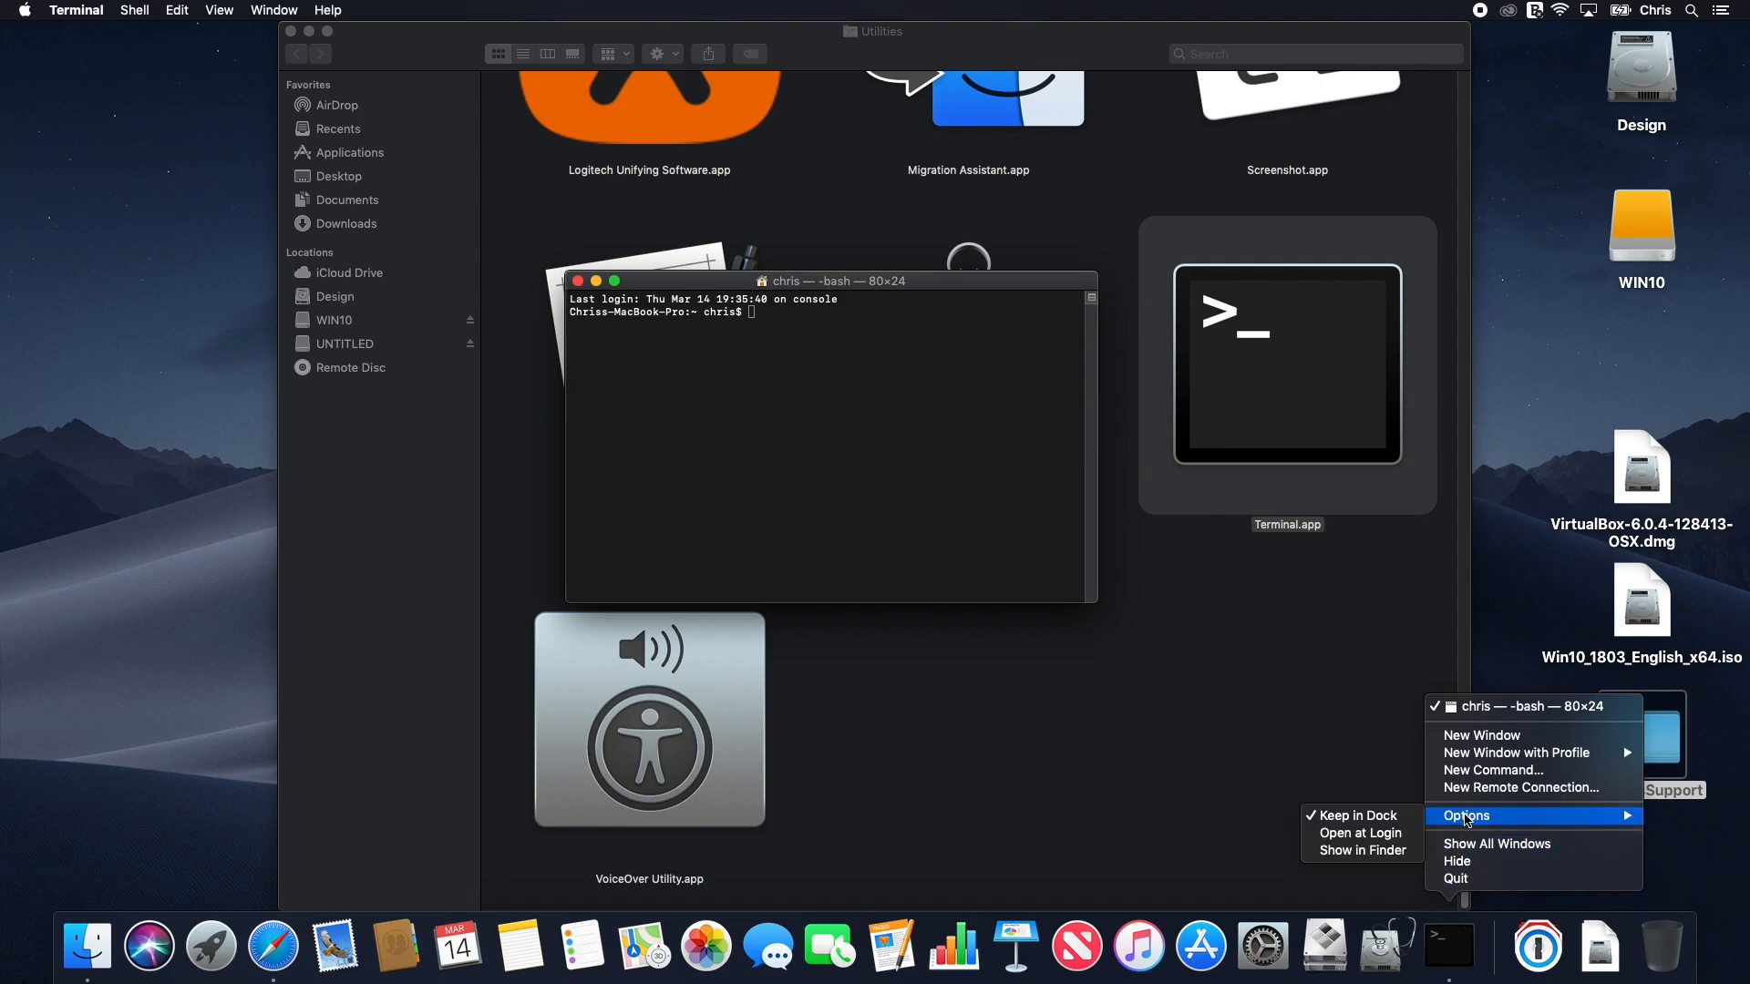
pyautogui.click(1391, 819)
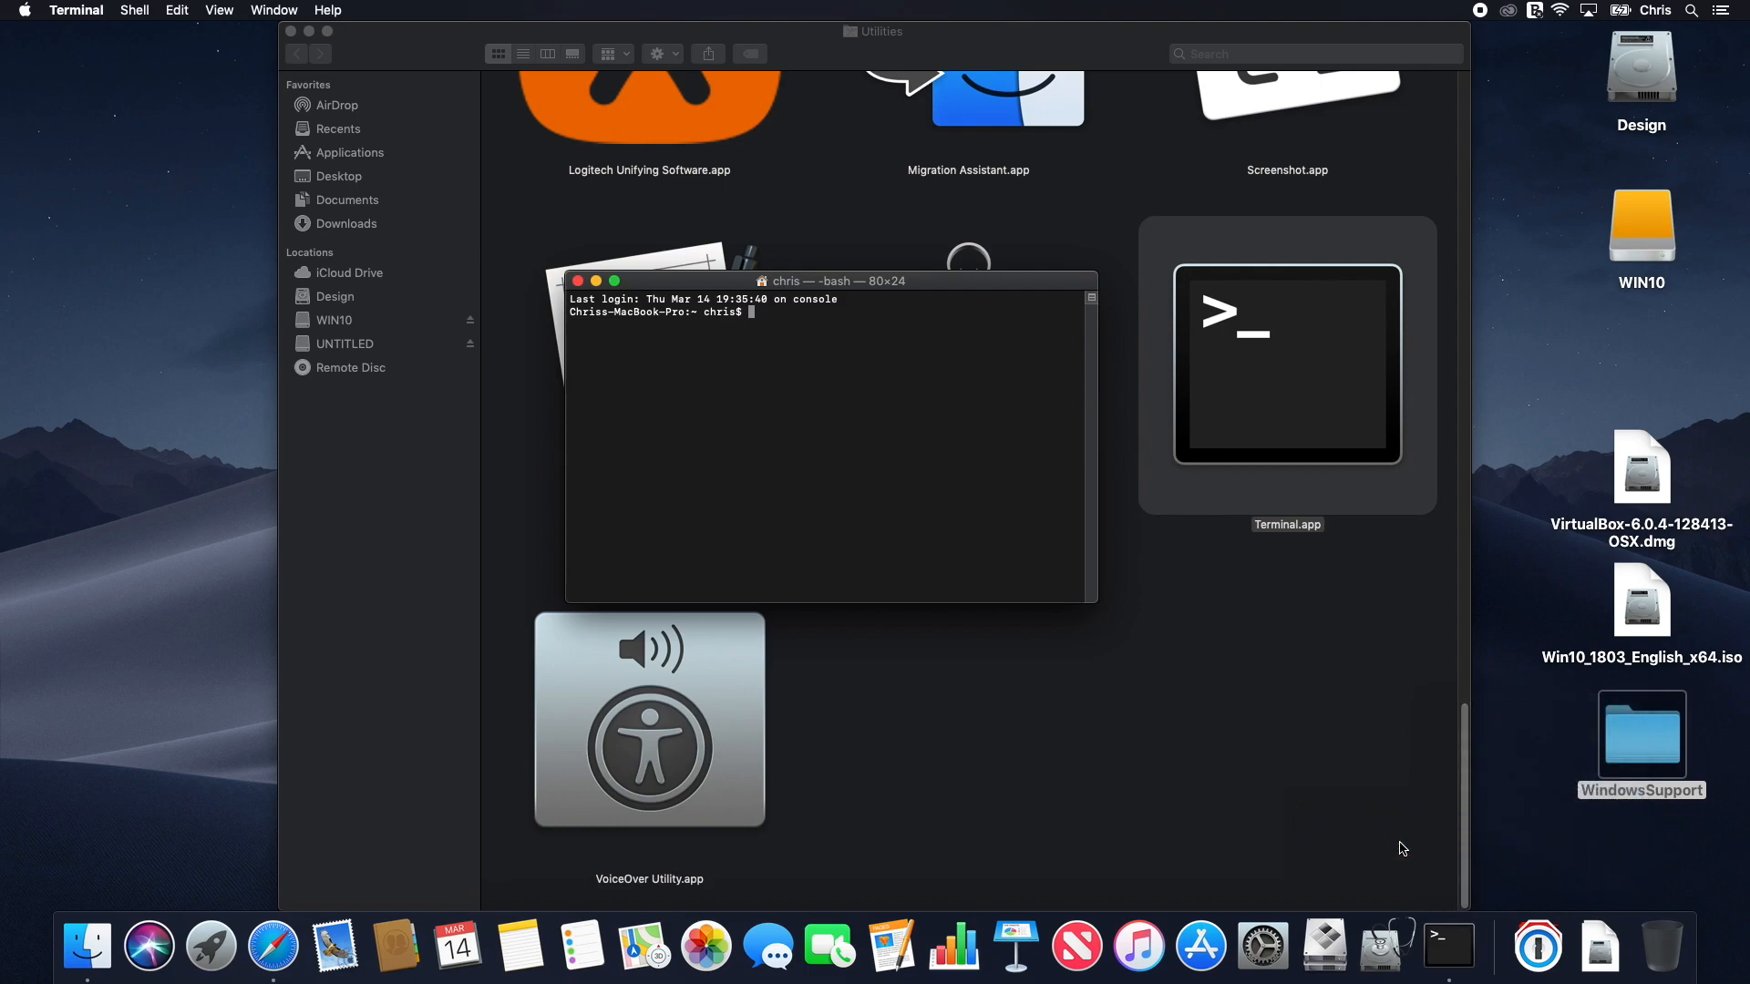
pyautogui.click(576, 282)
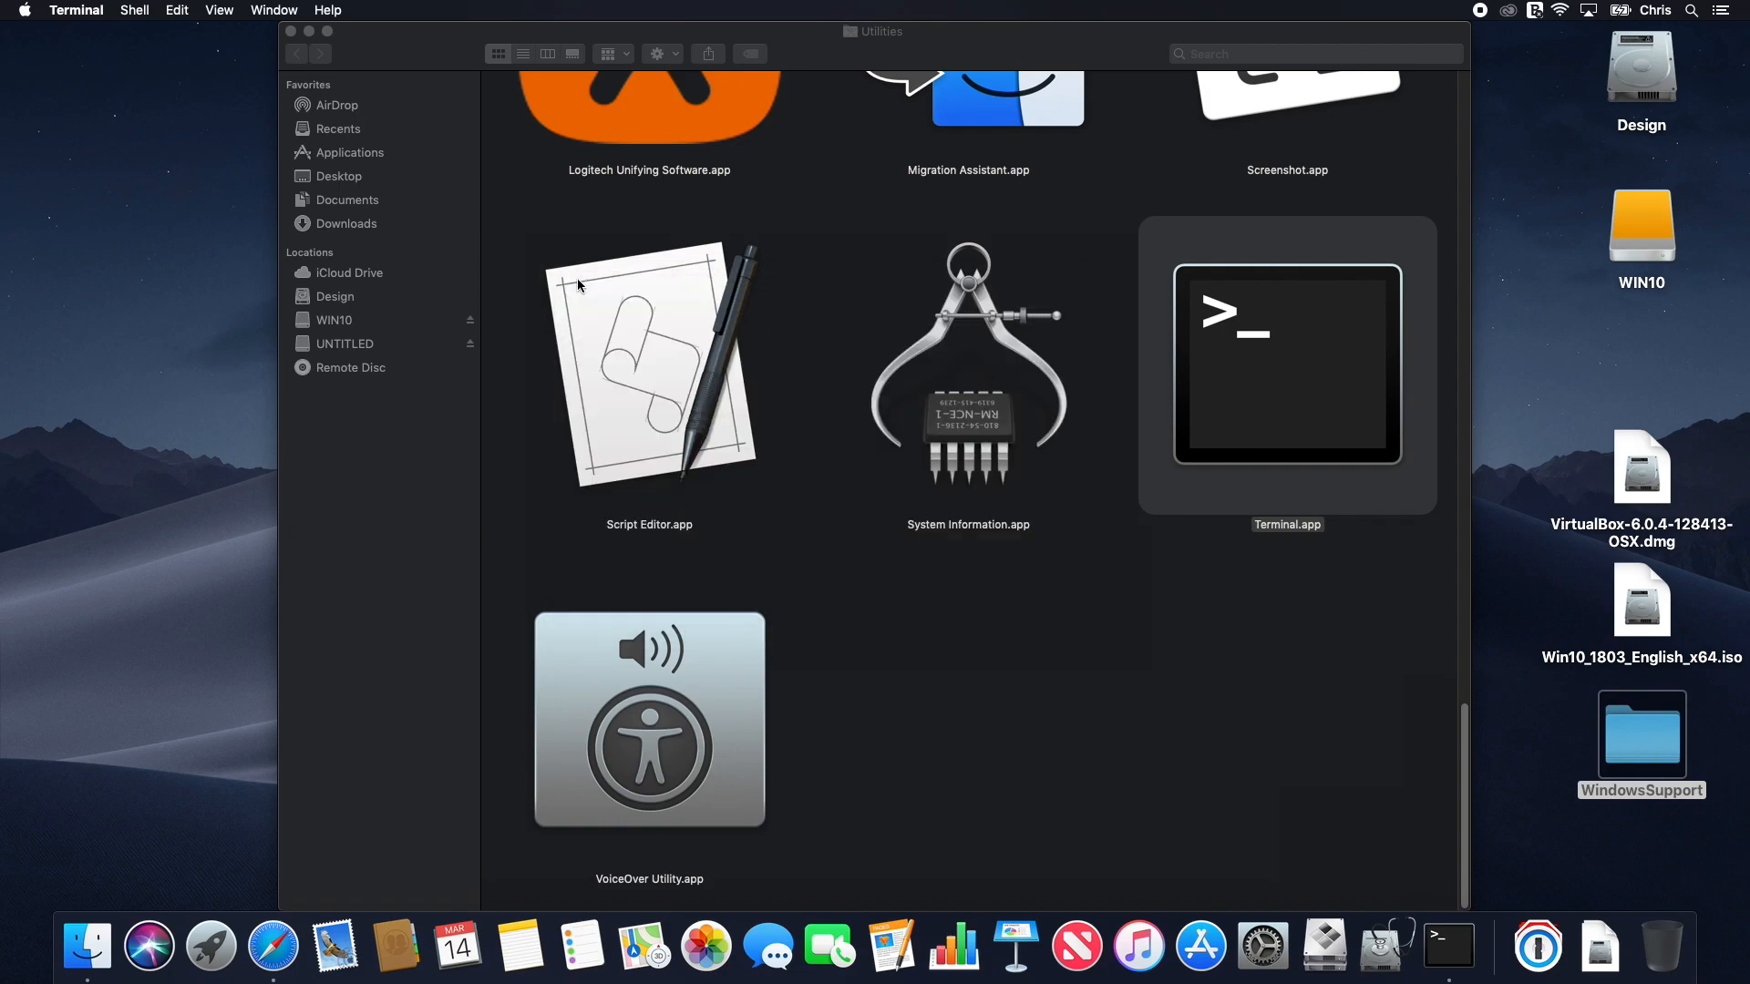
pyautogui.click(291, 31)
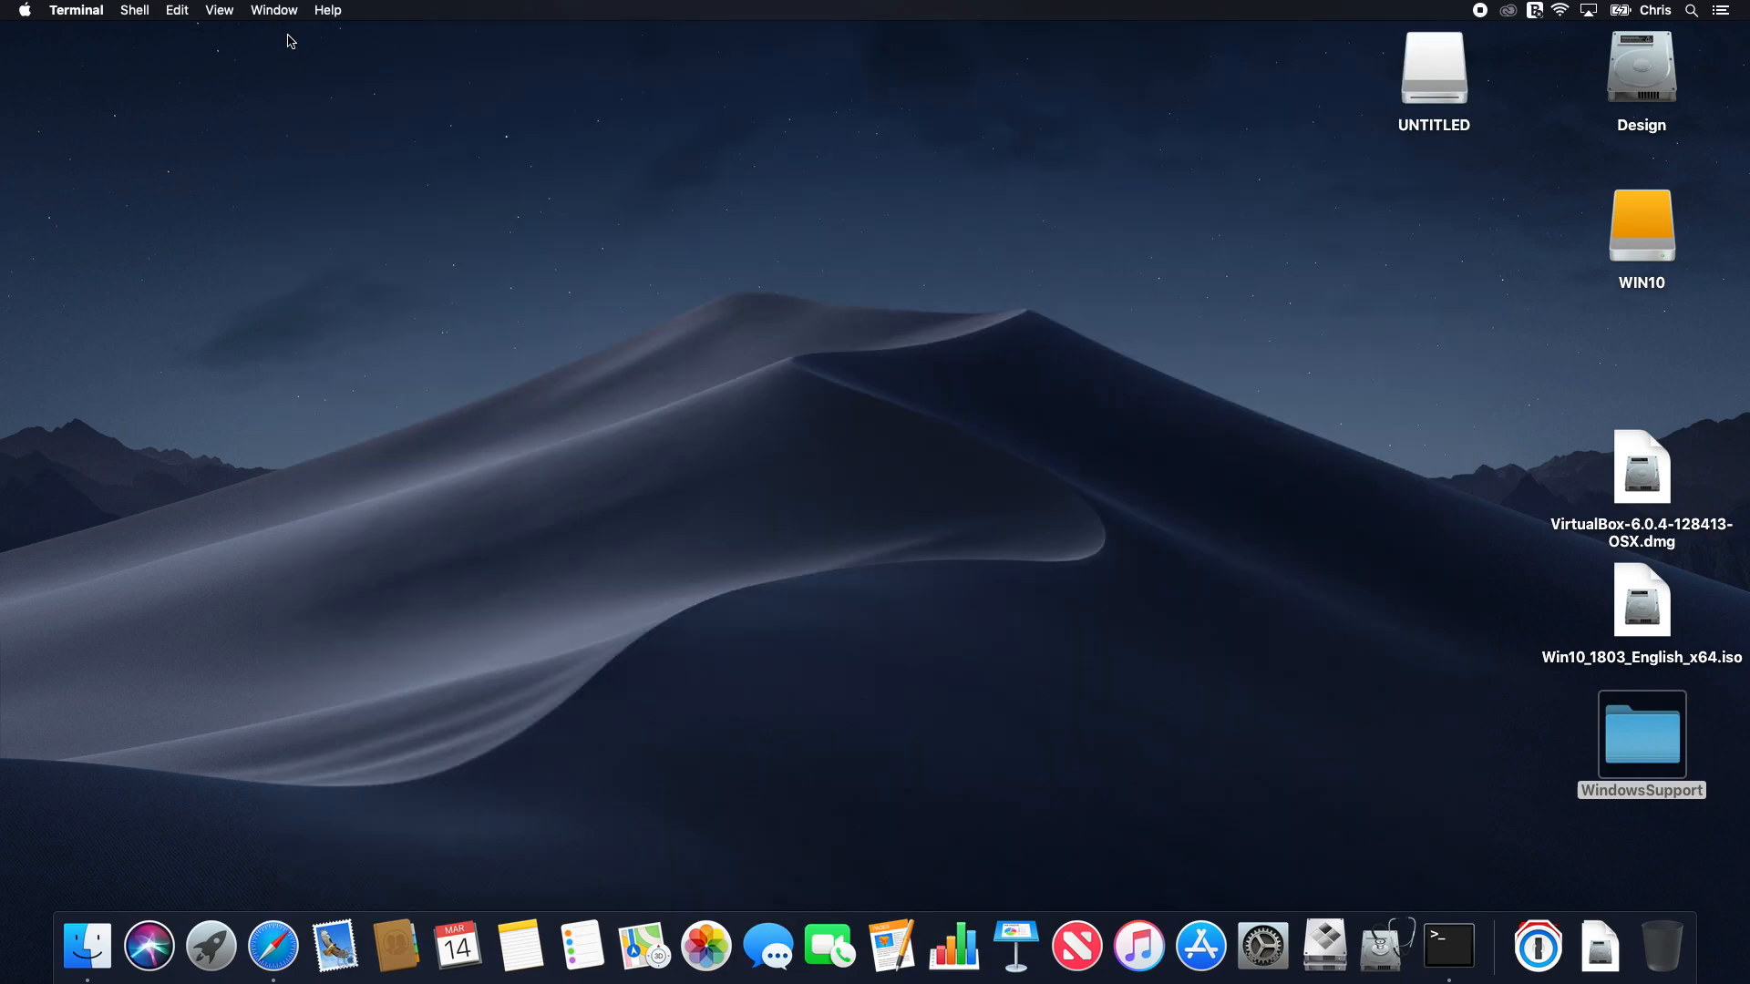
# Step: Switch to Safari, search Google for WINDOWS 10 ISO, and open Microsoft's Windows 10 disc image download page
pyautogui.click(274, 946)
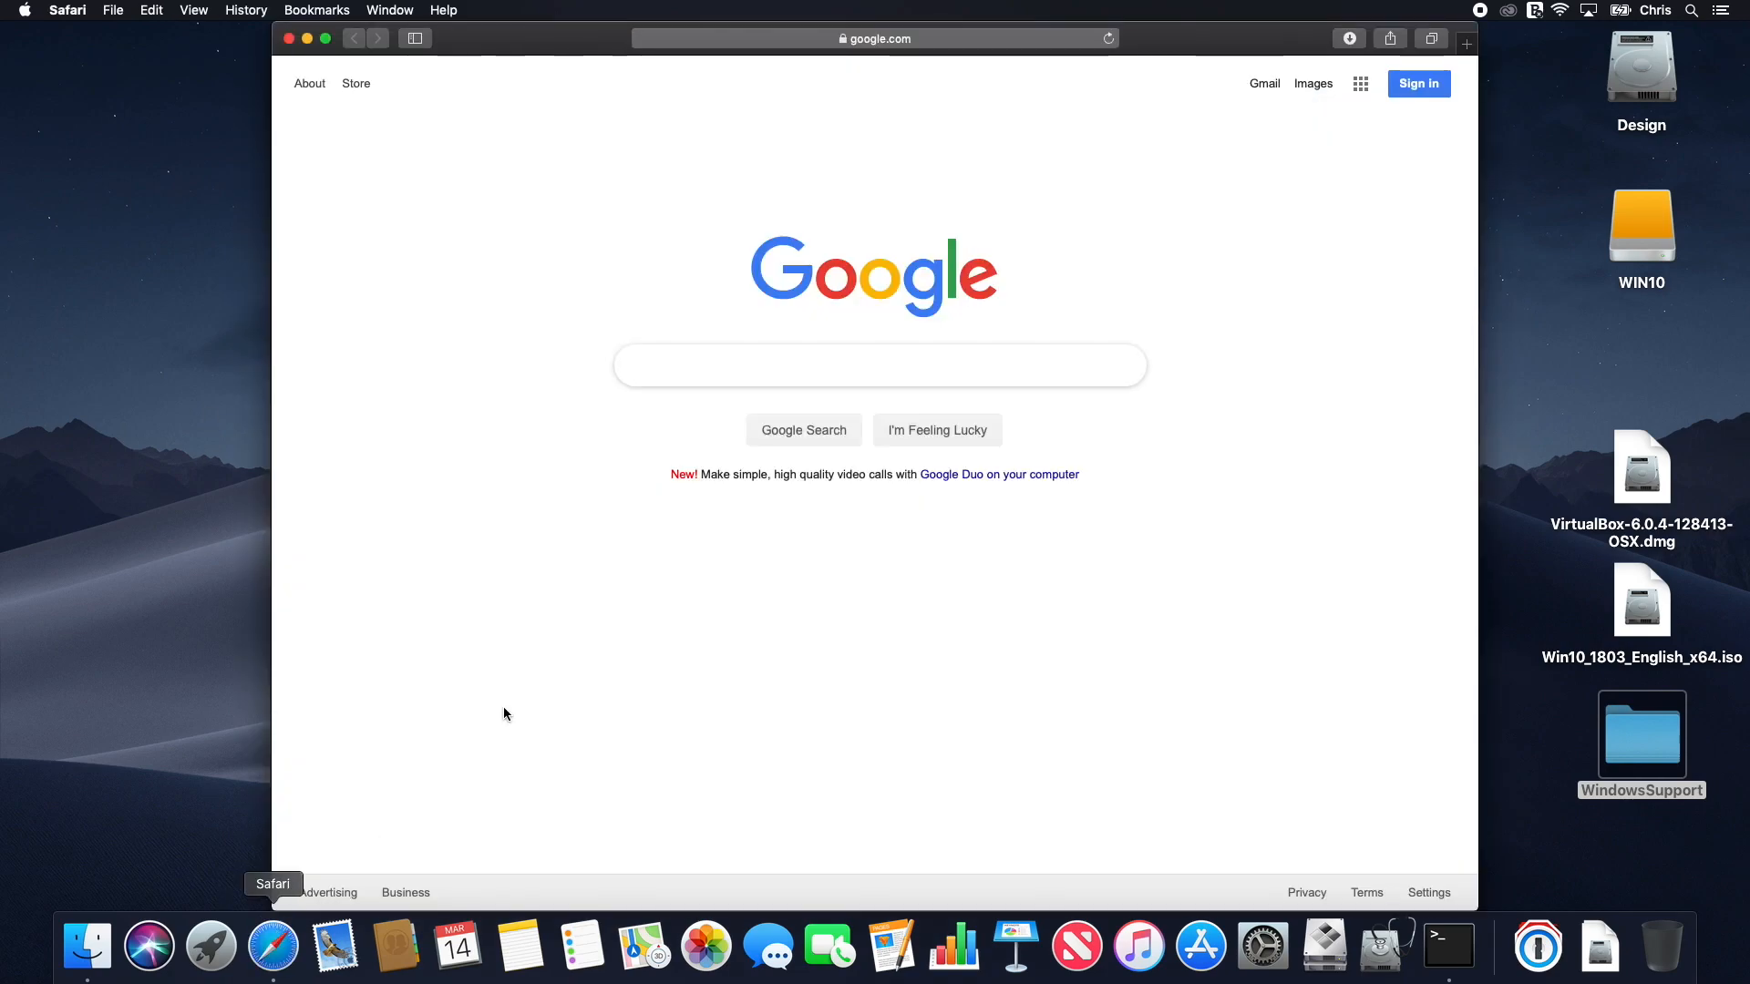
pyautogui.write('WIN')
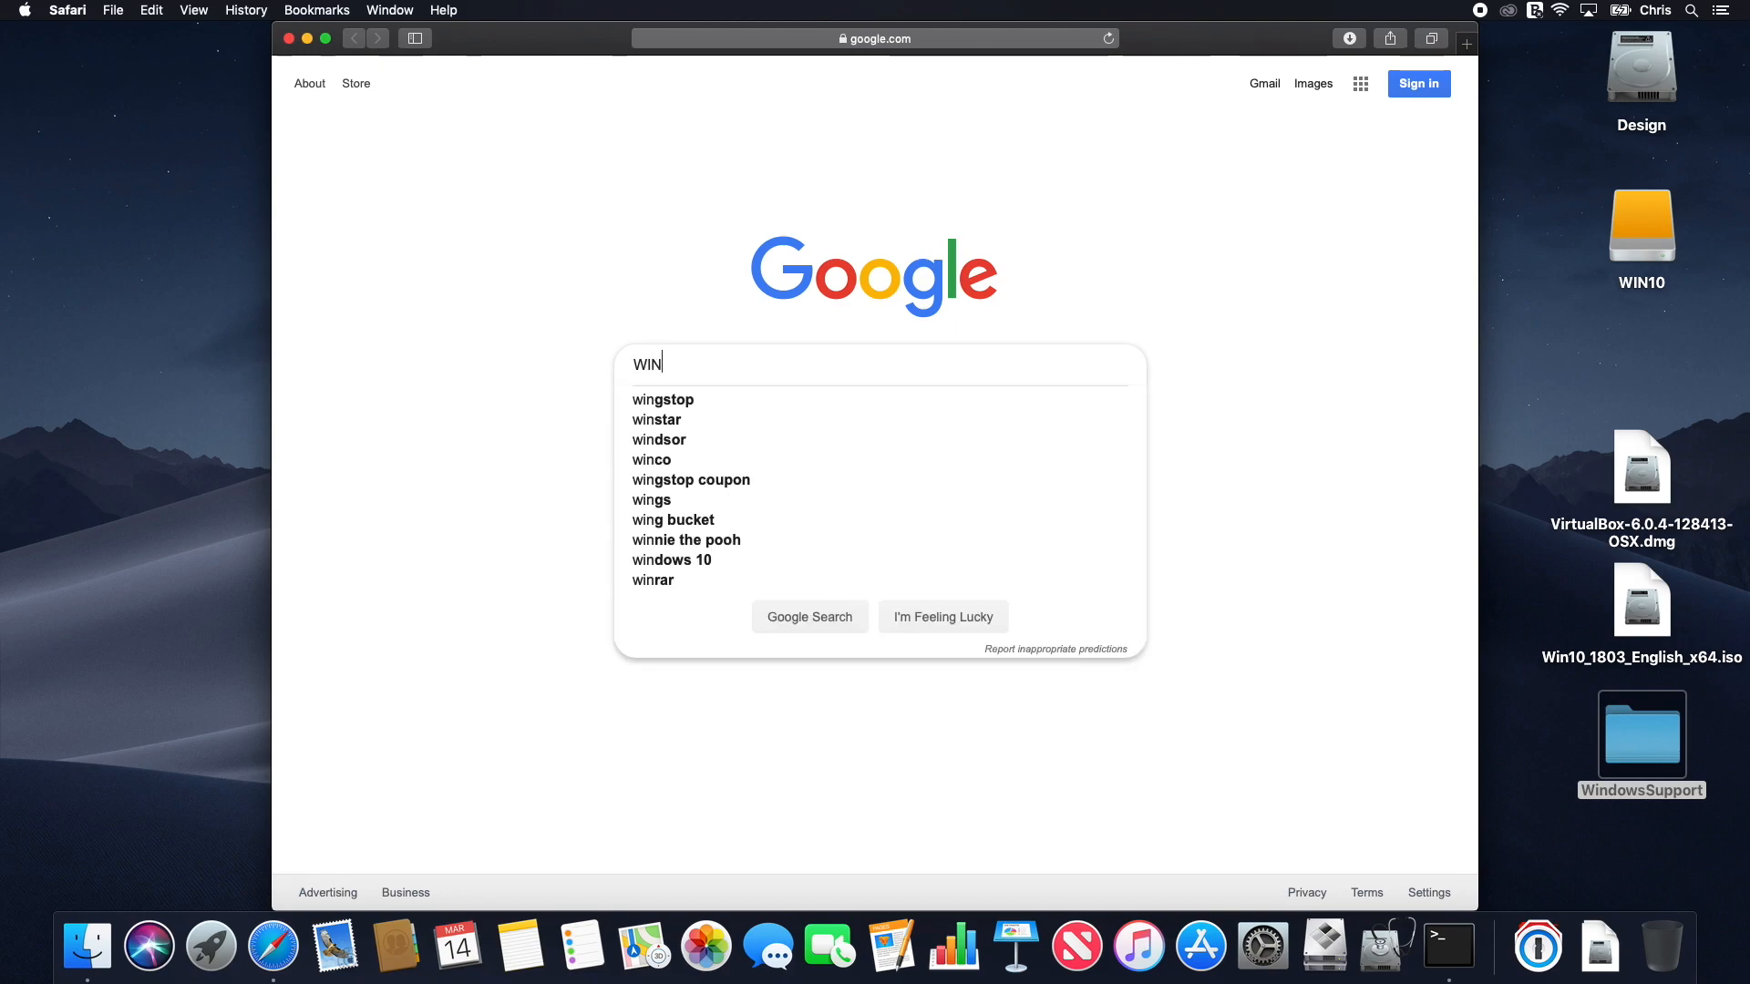
pyautogui.write('DOWS 10 ISO')
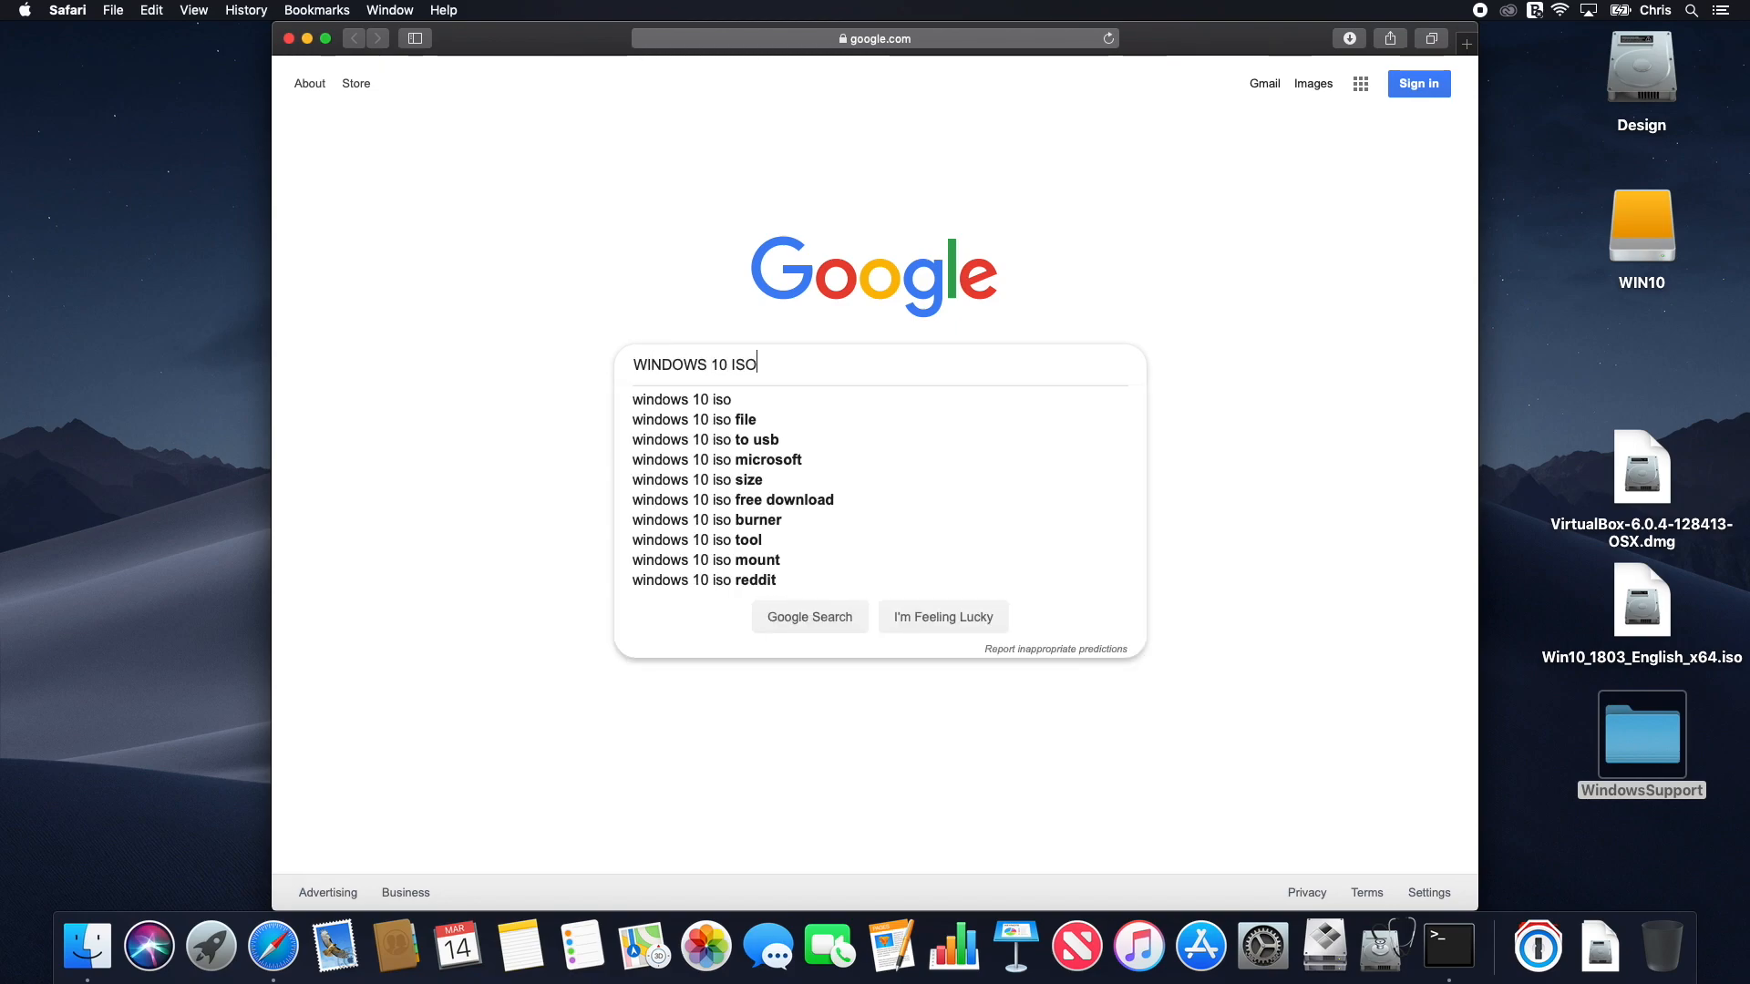
pyautogui.press('Return')
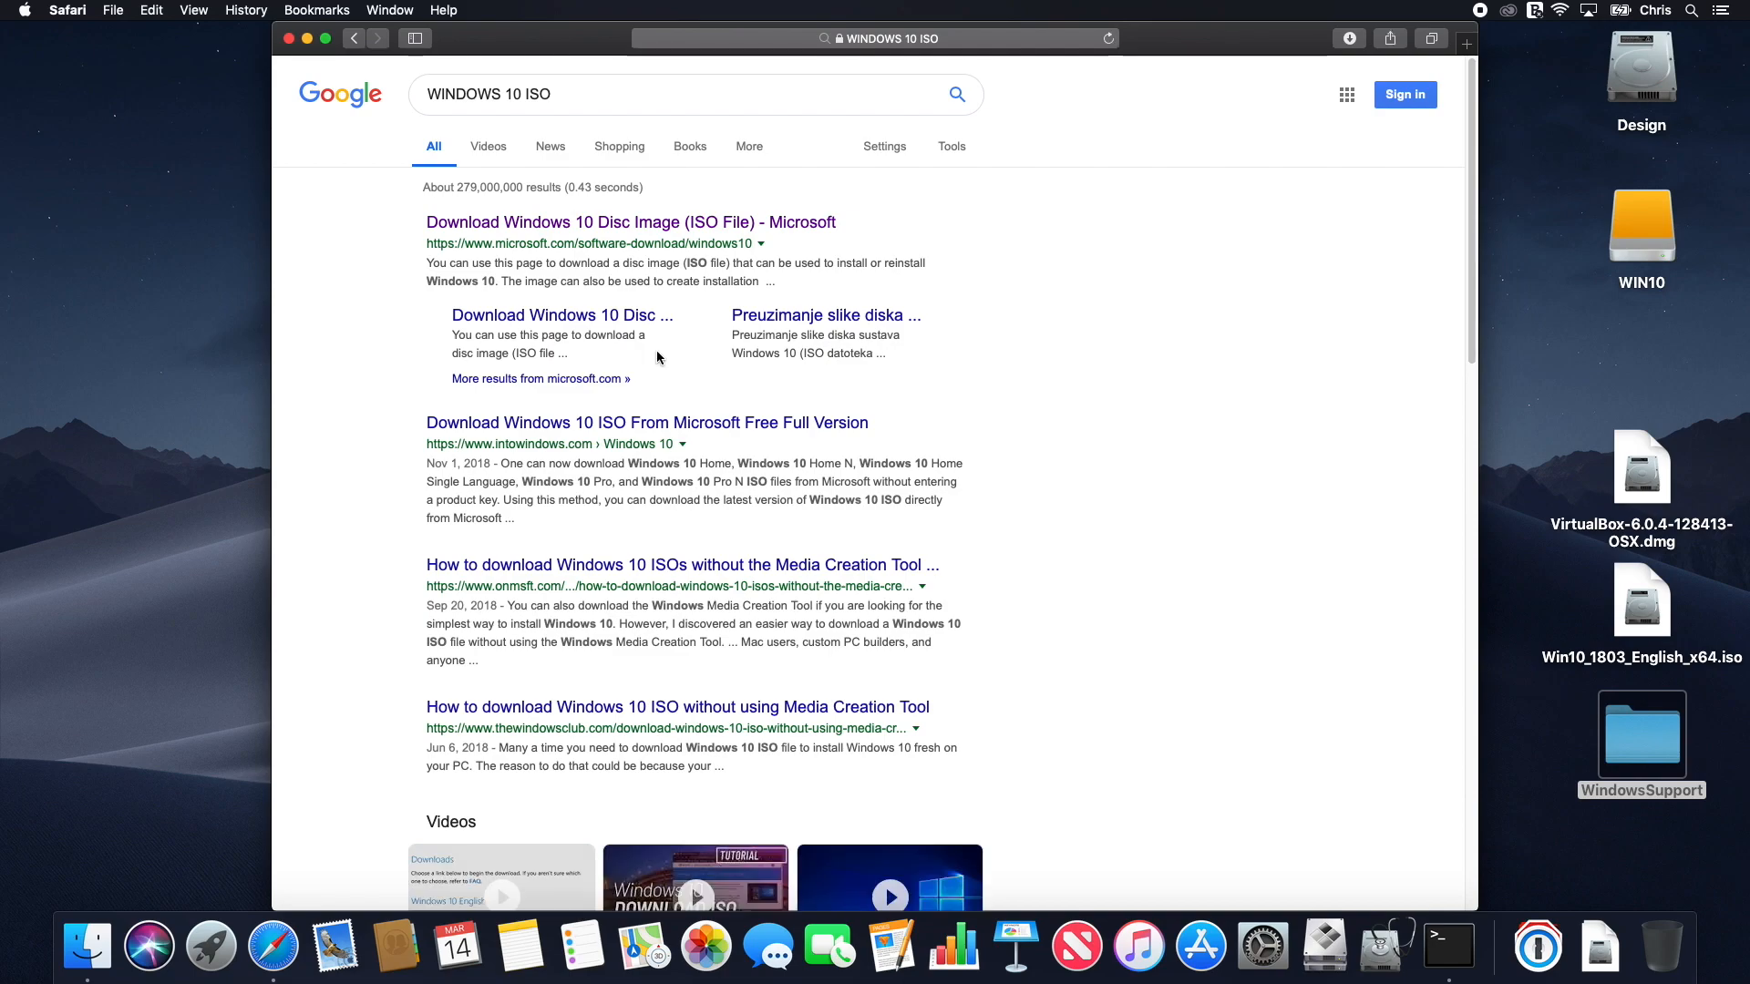
pyautogui.click(668, 225)
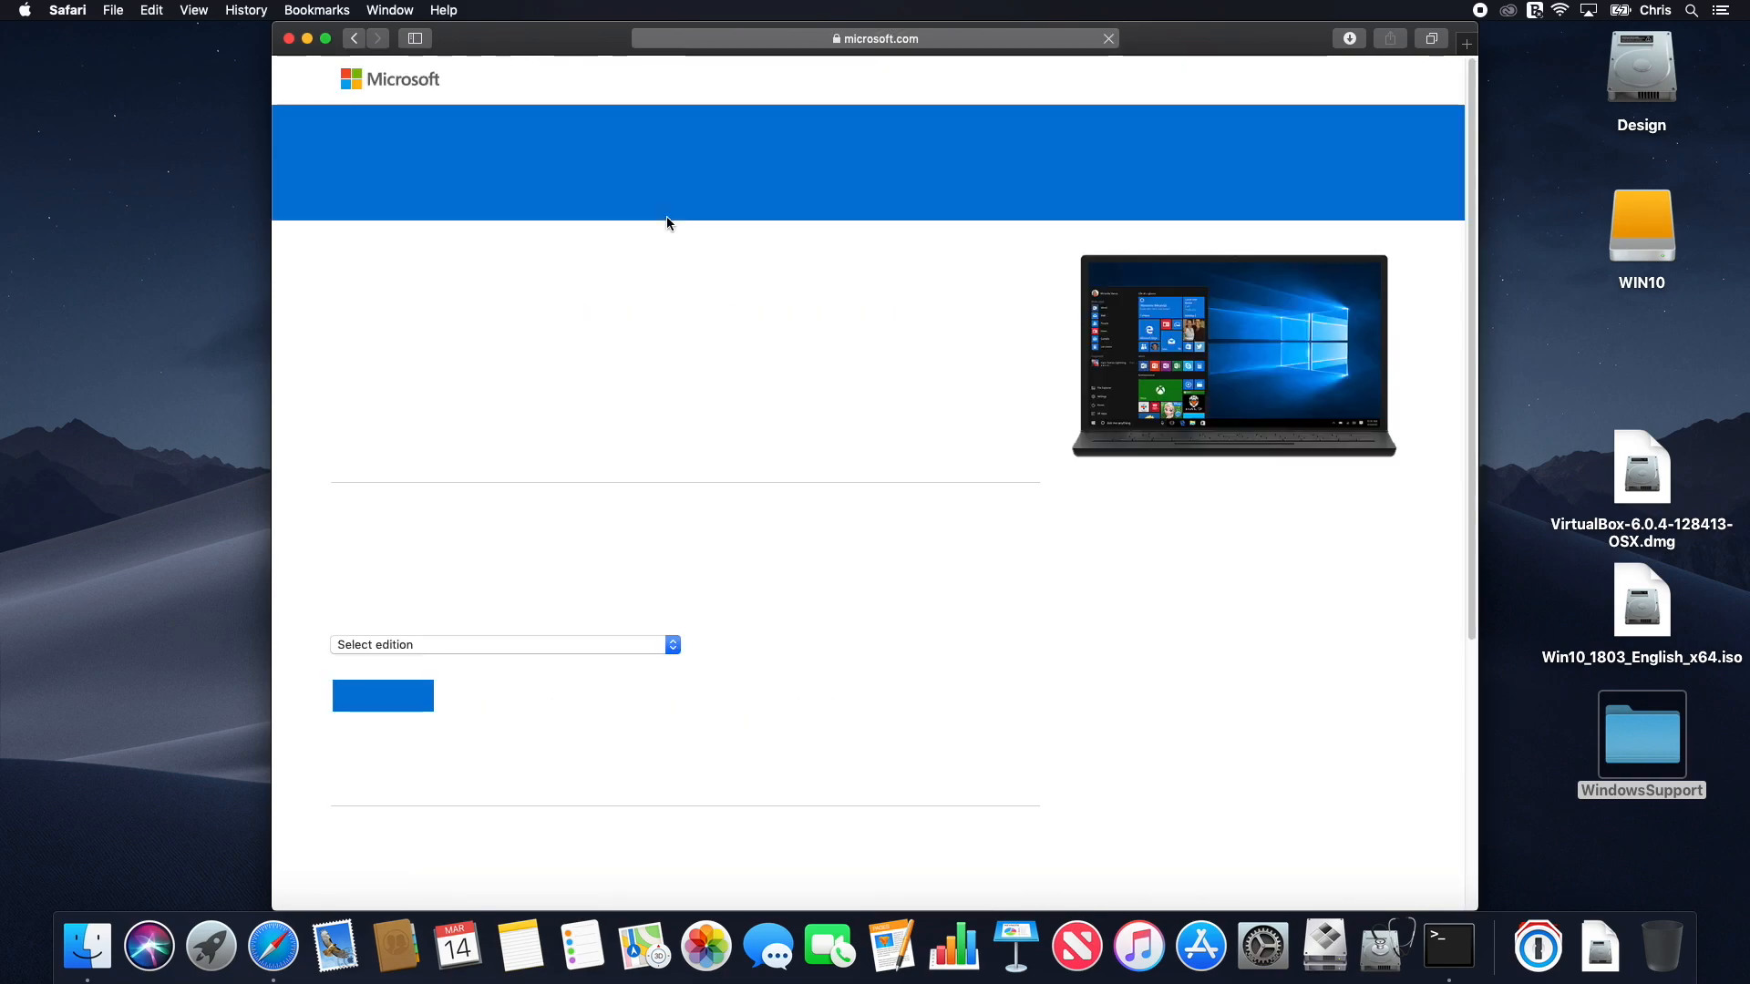
# Step: Select and confirm the Windows 10 edition listed under the April 2018 Update
pyautogui.scroll(-3, 697, 407)
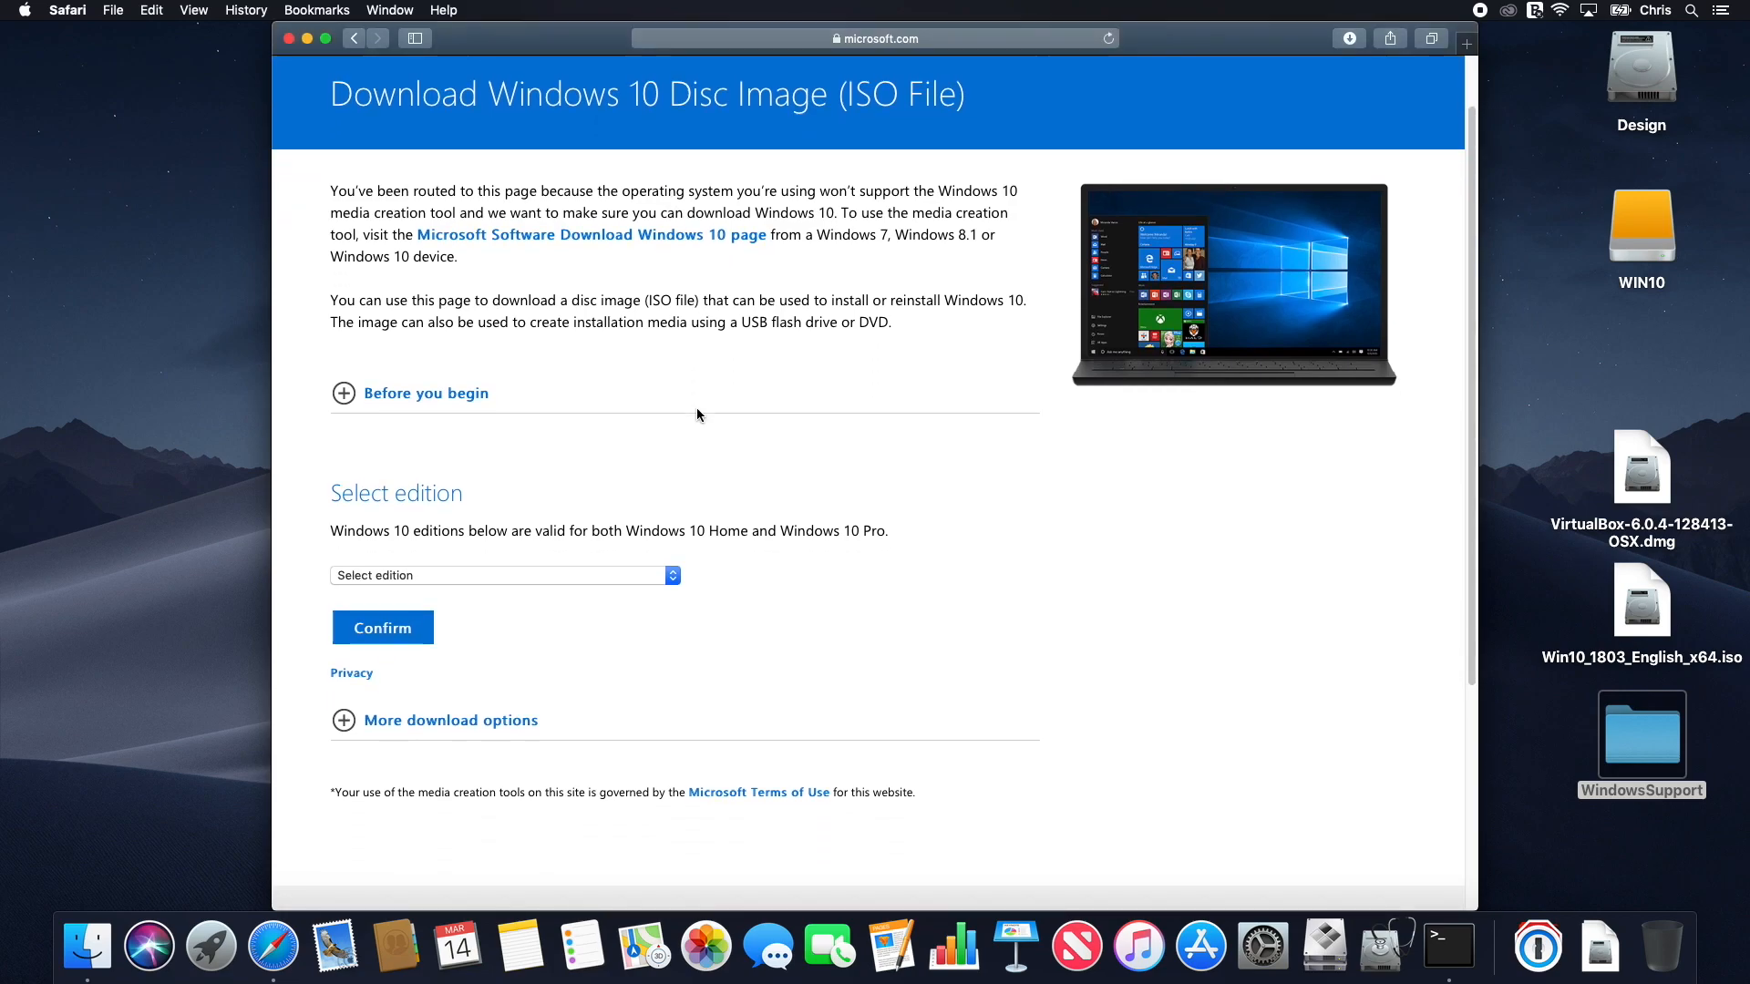
pyautogui.scroll(-2, 696, 415)
pyautogui.click(500, 493)
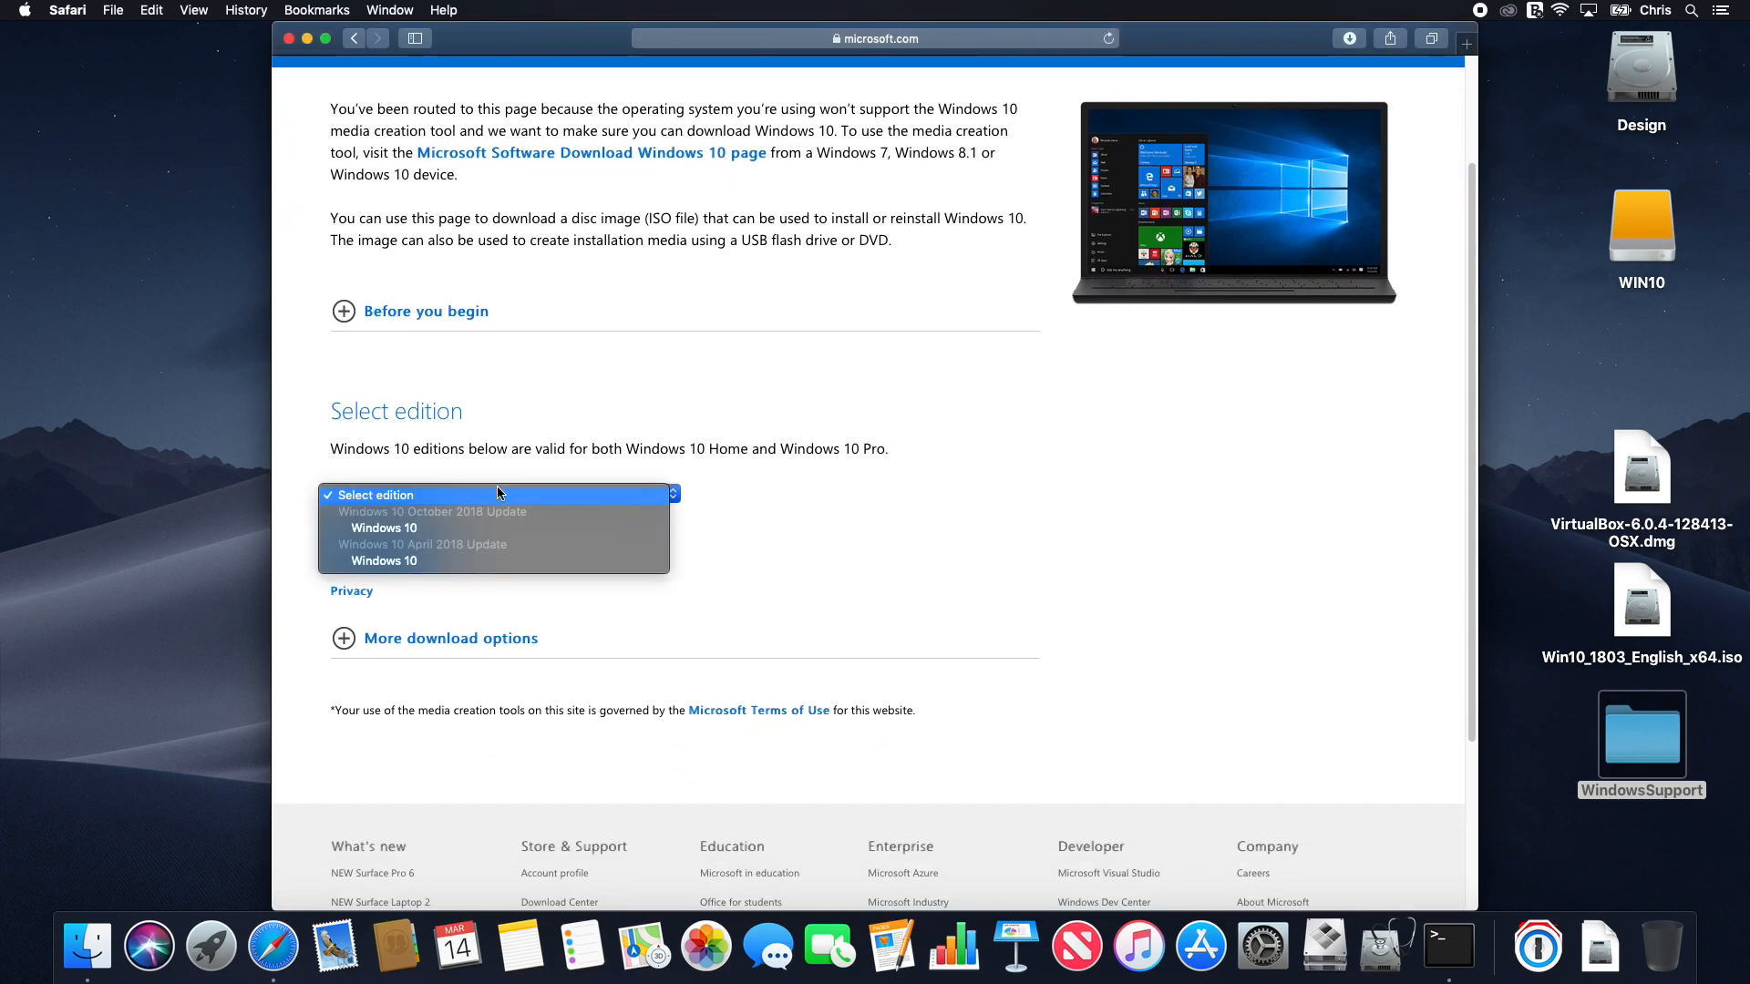
pyautogui.click(456, 562)
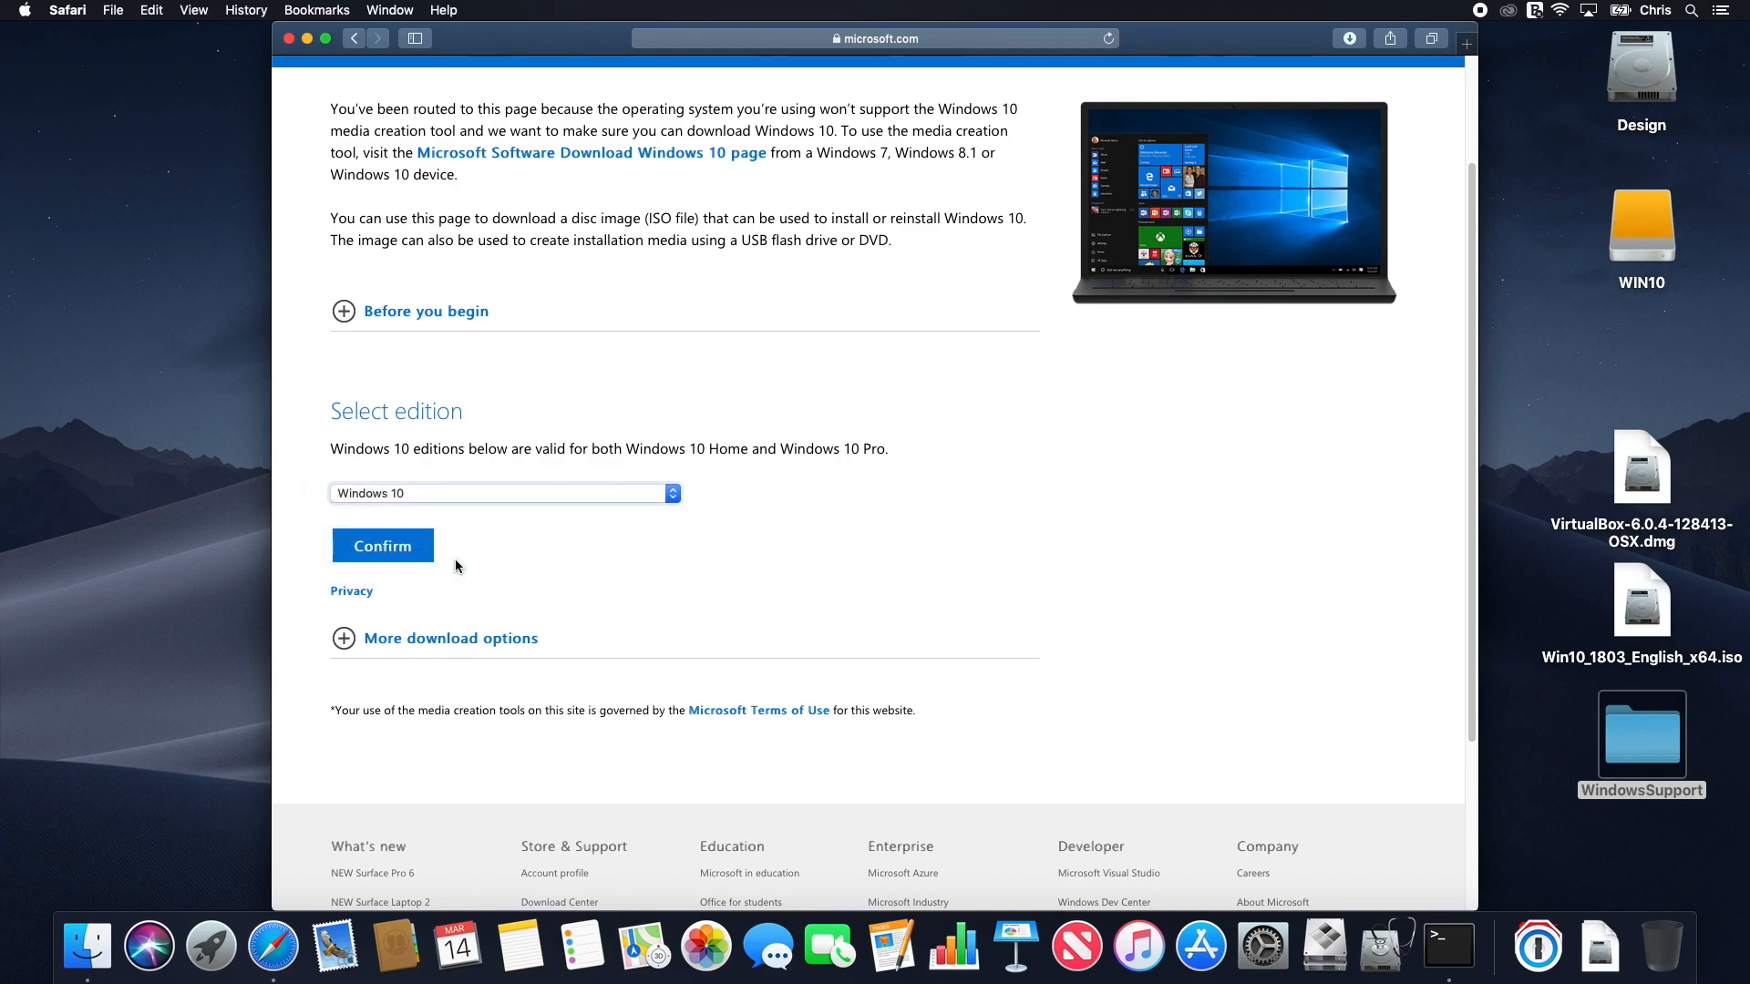
pyautogui.click(394, 547)
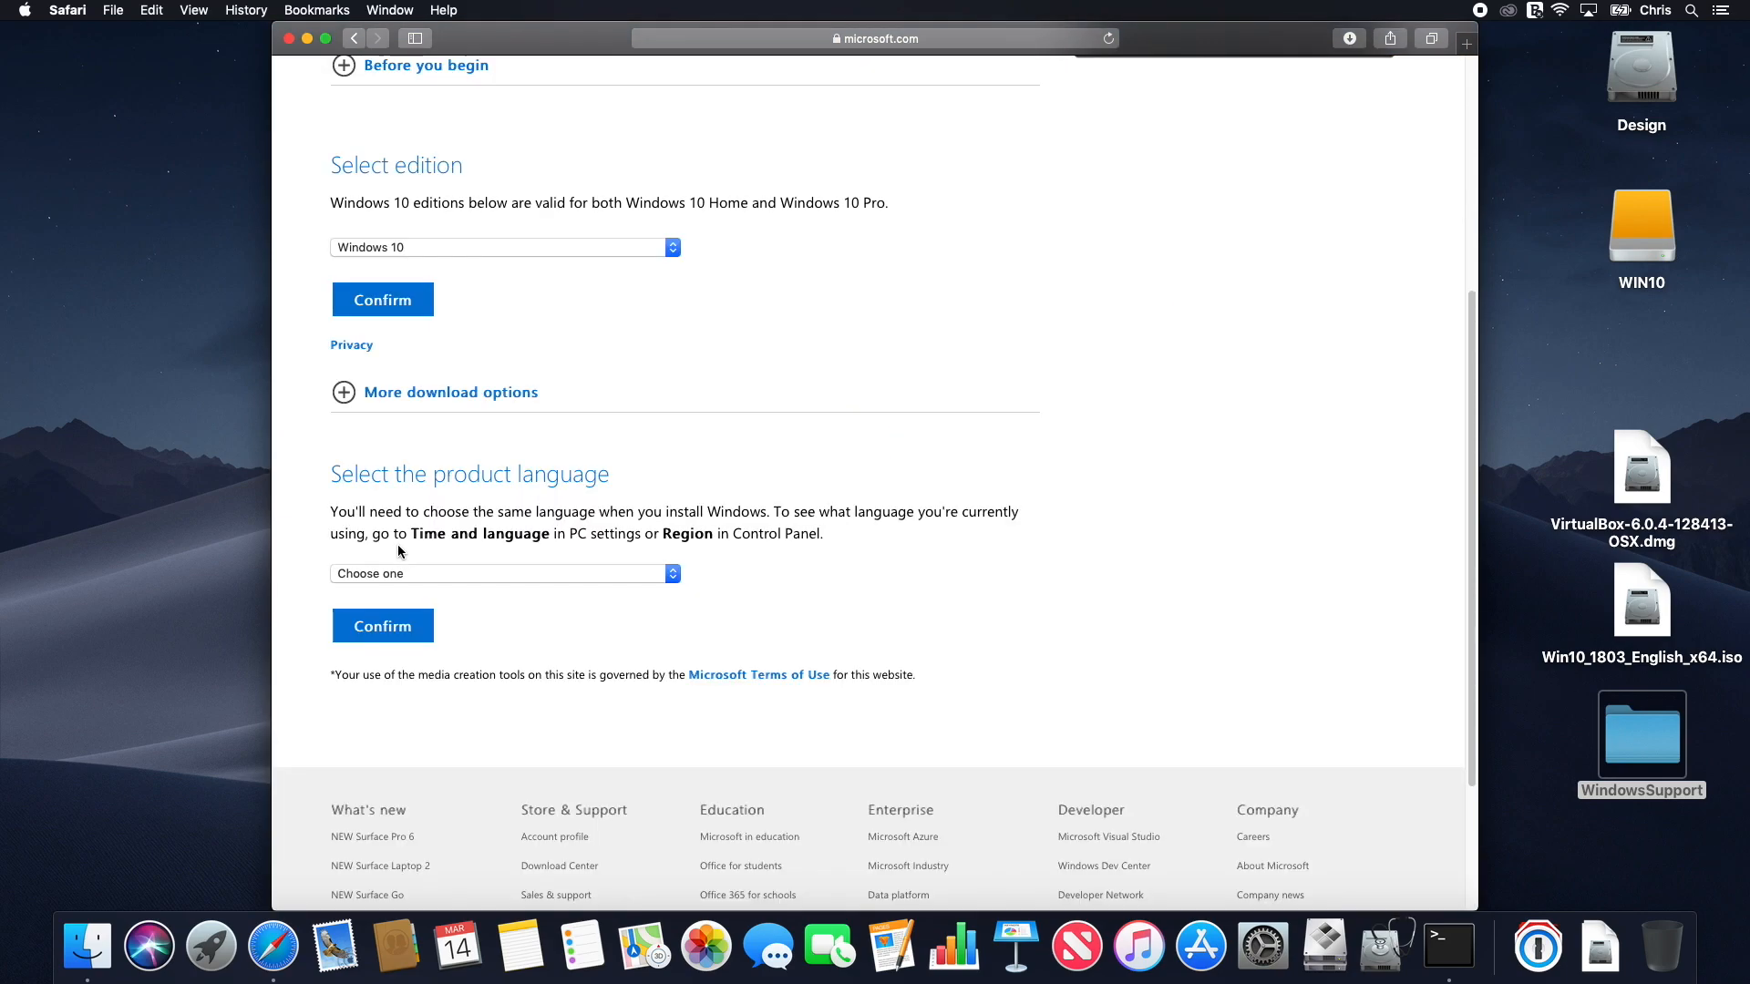
# Step: Confirm English as the product language and start the 64-bit download of Windows 10
pyautogui.click(399, 573)
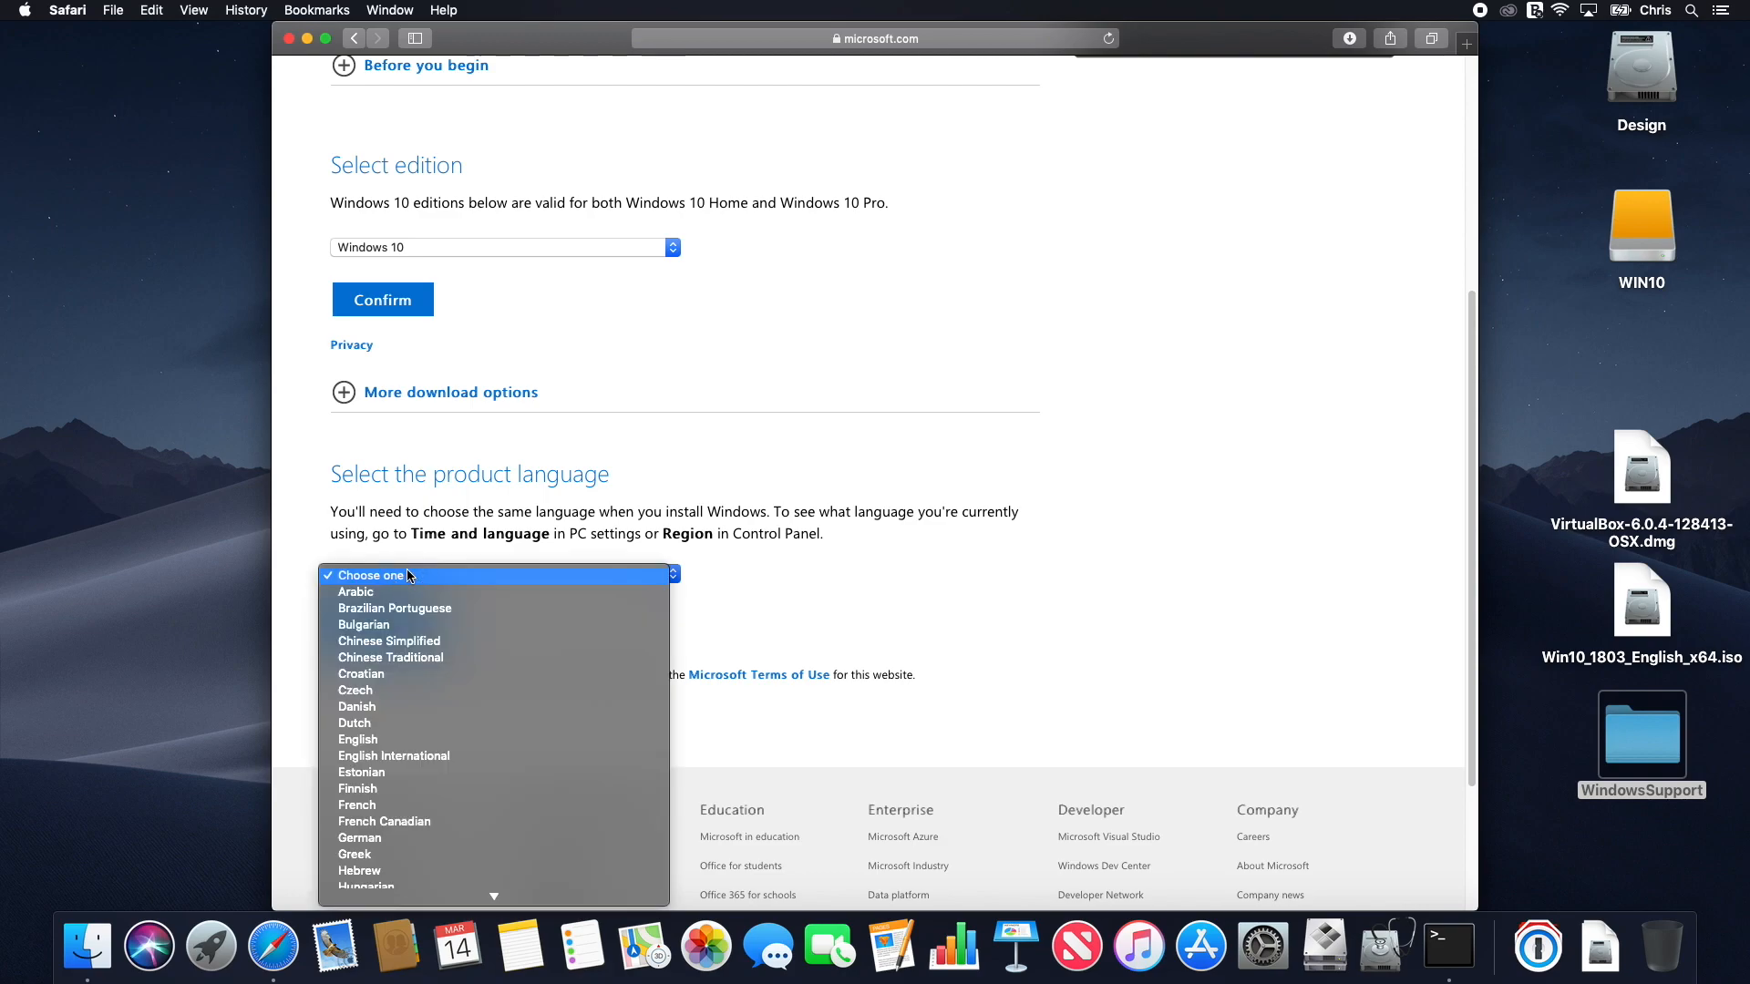
pyautogui.click(398, 739)
pyautogui.click(393, 645)
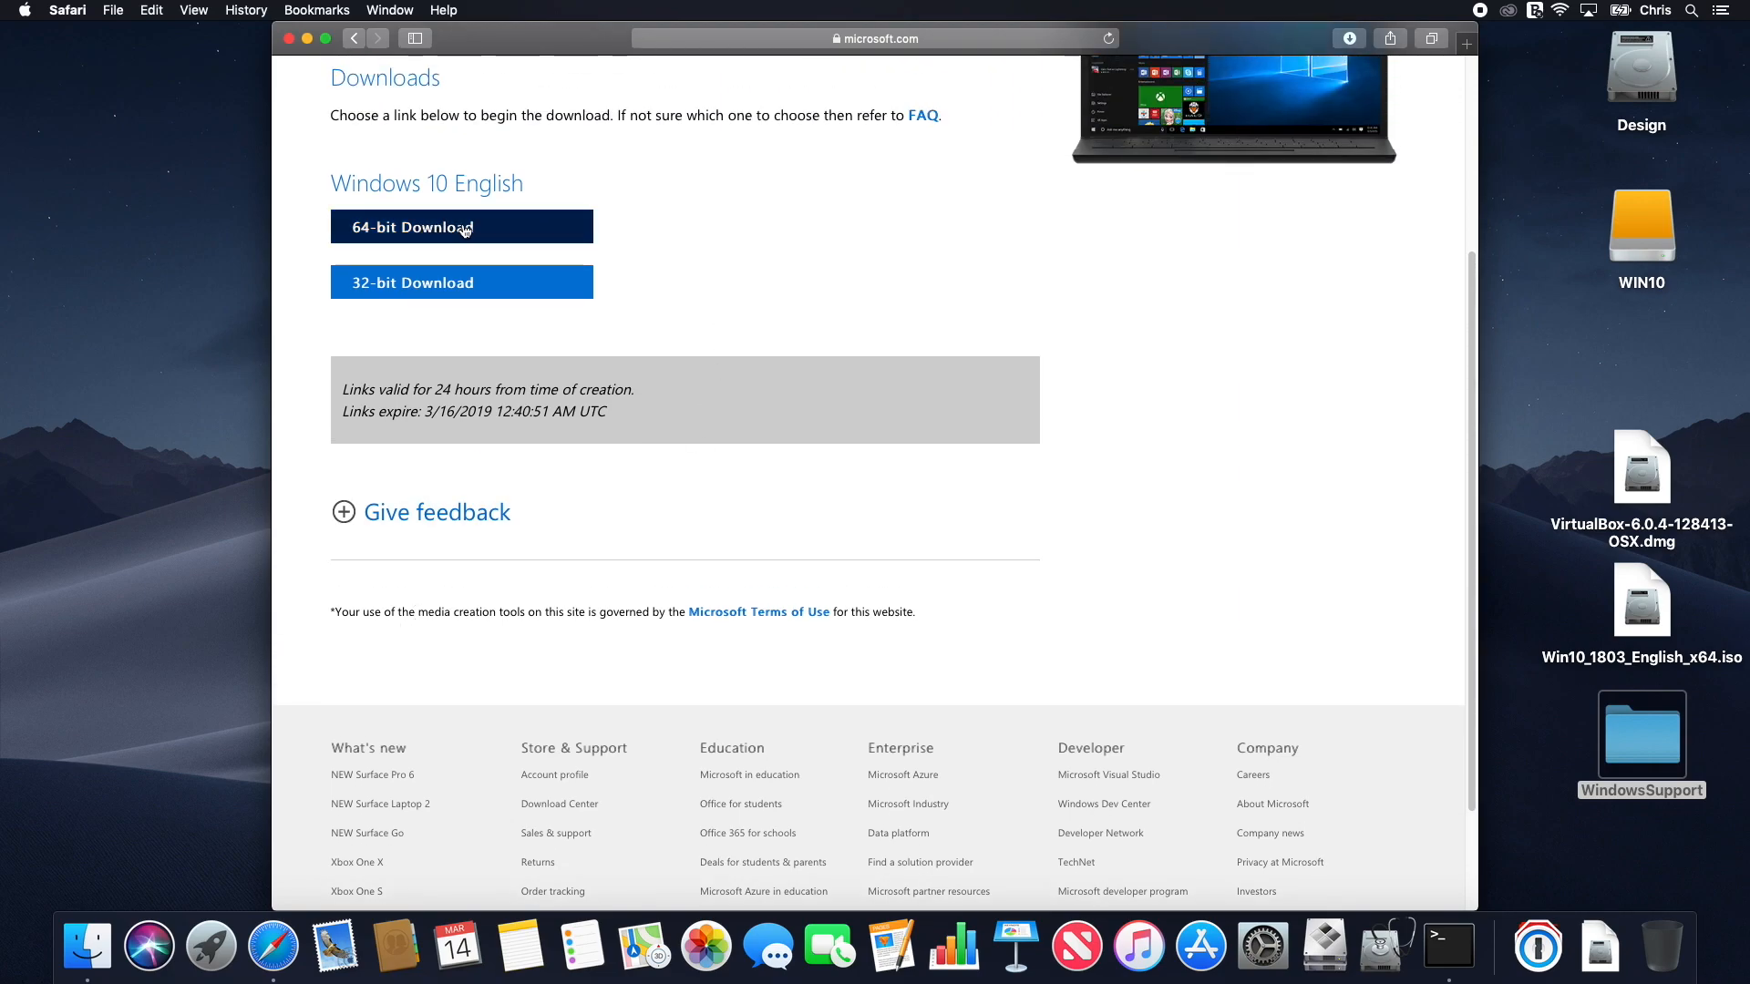
pyautogui.click(507, 229)
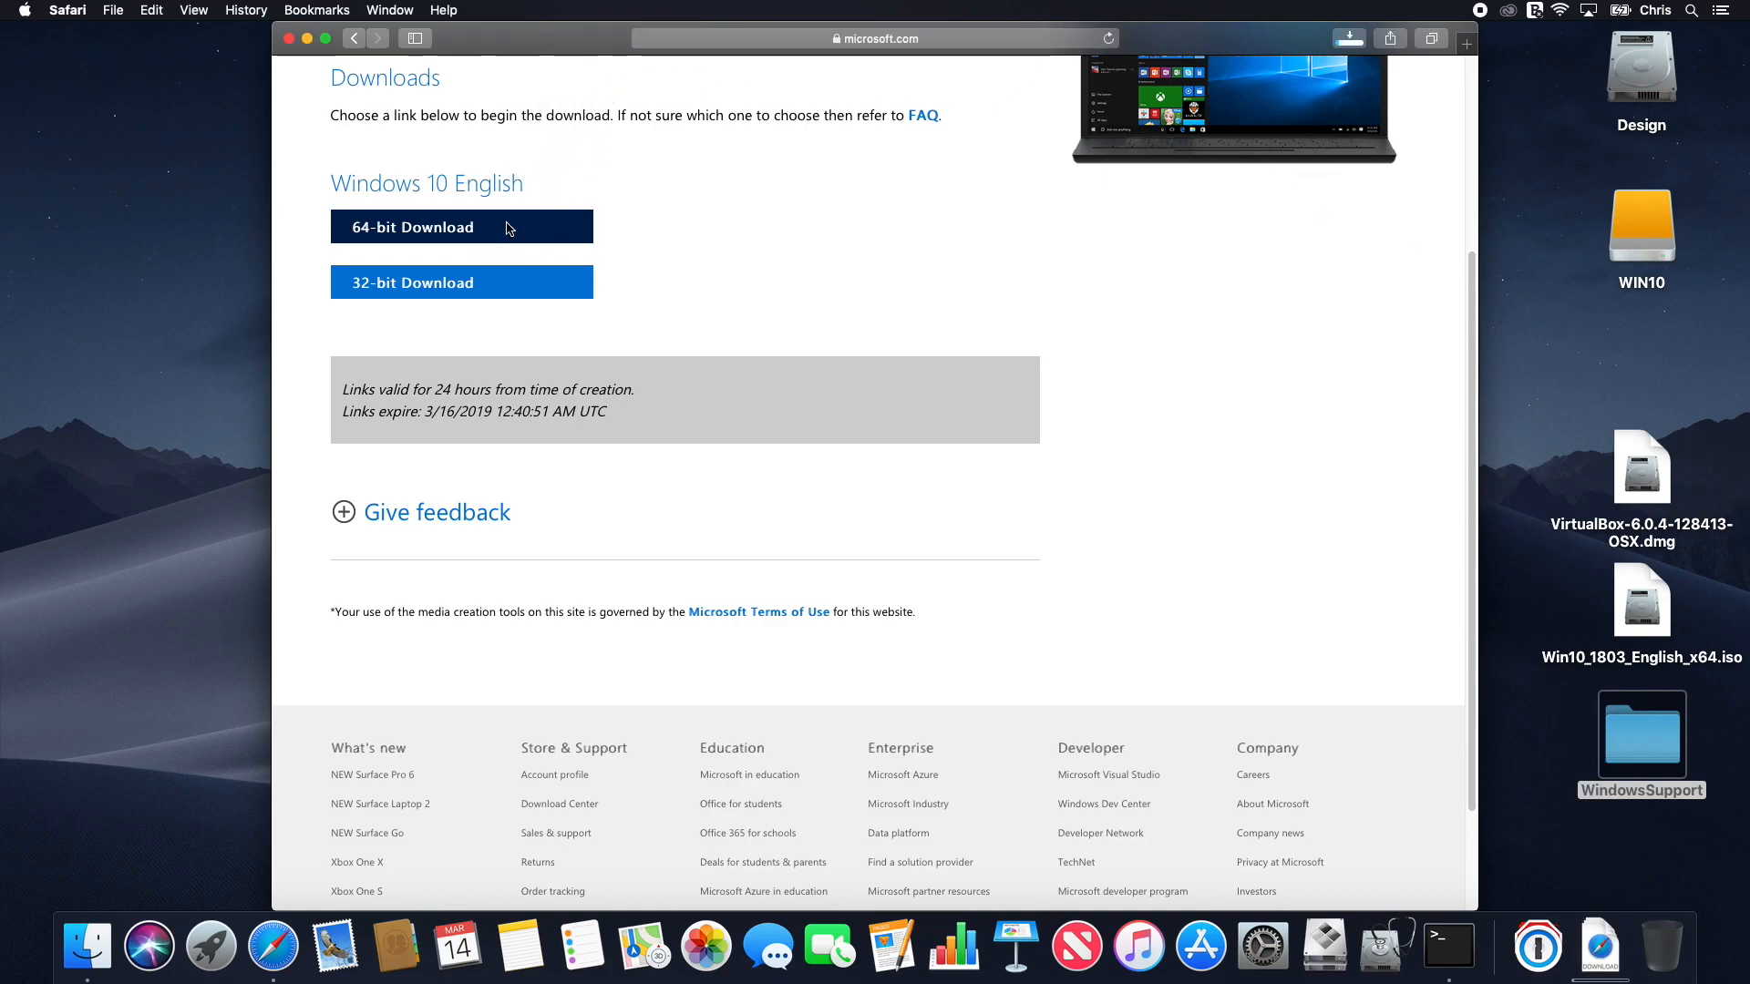
# Step: Return to the Google home page, search for virtualbox, and open the VirtualBox 6.0 download page on virtualbox.org
pyautogui.moveTo(353, 38); pyautogui.dragTo(362, 84)
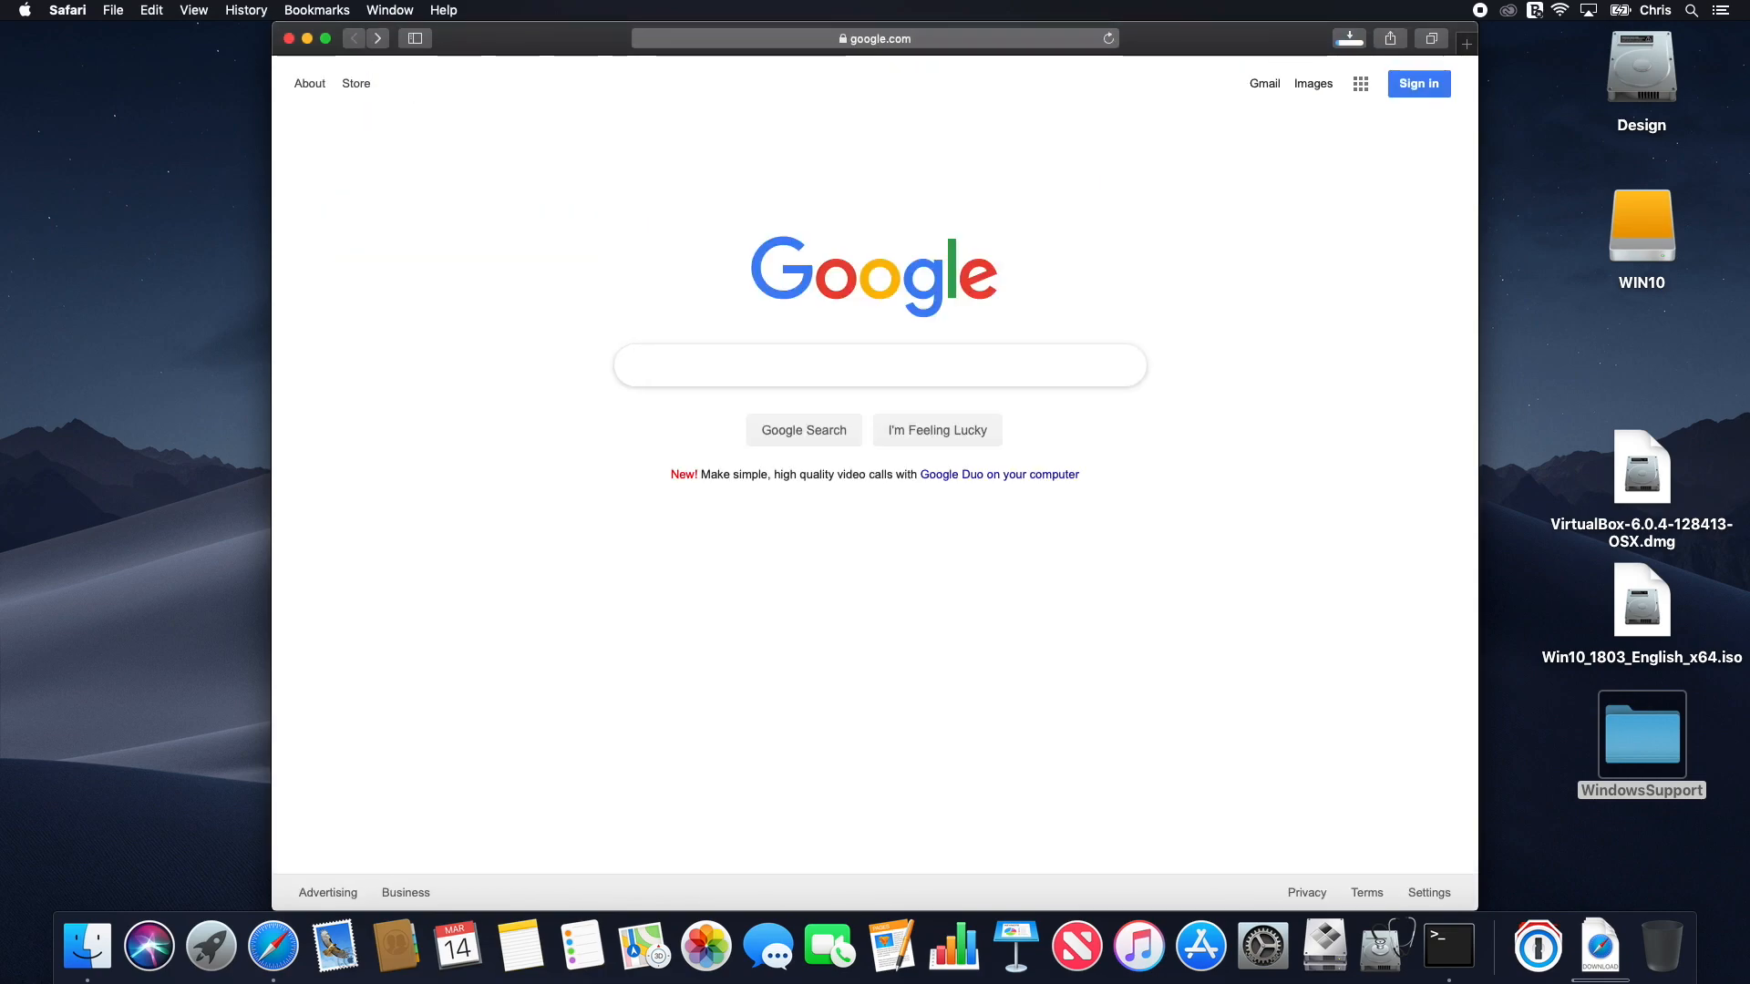
pyautogui.write('virtualbox')
pyautogui.press('Return')
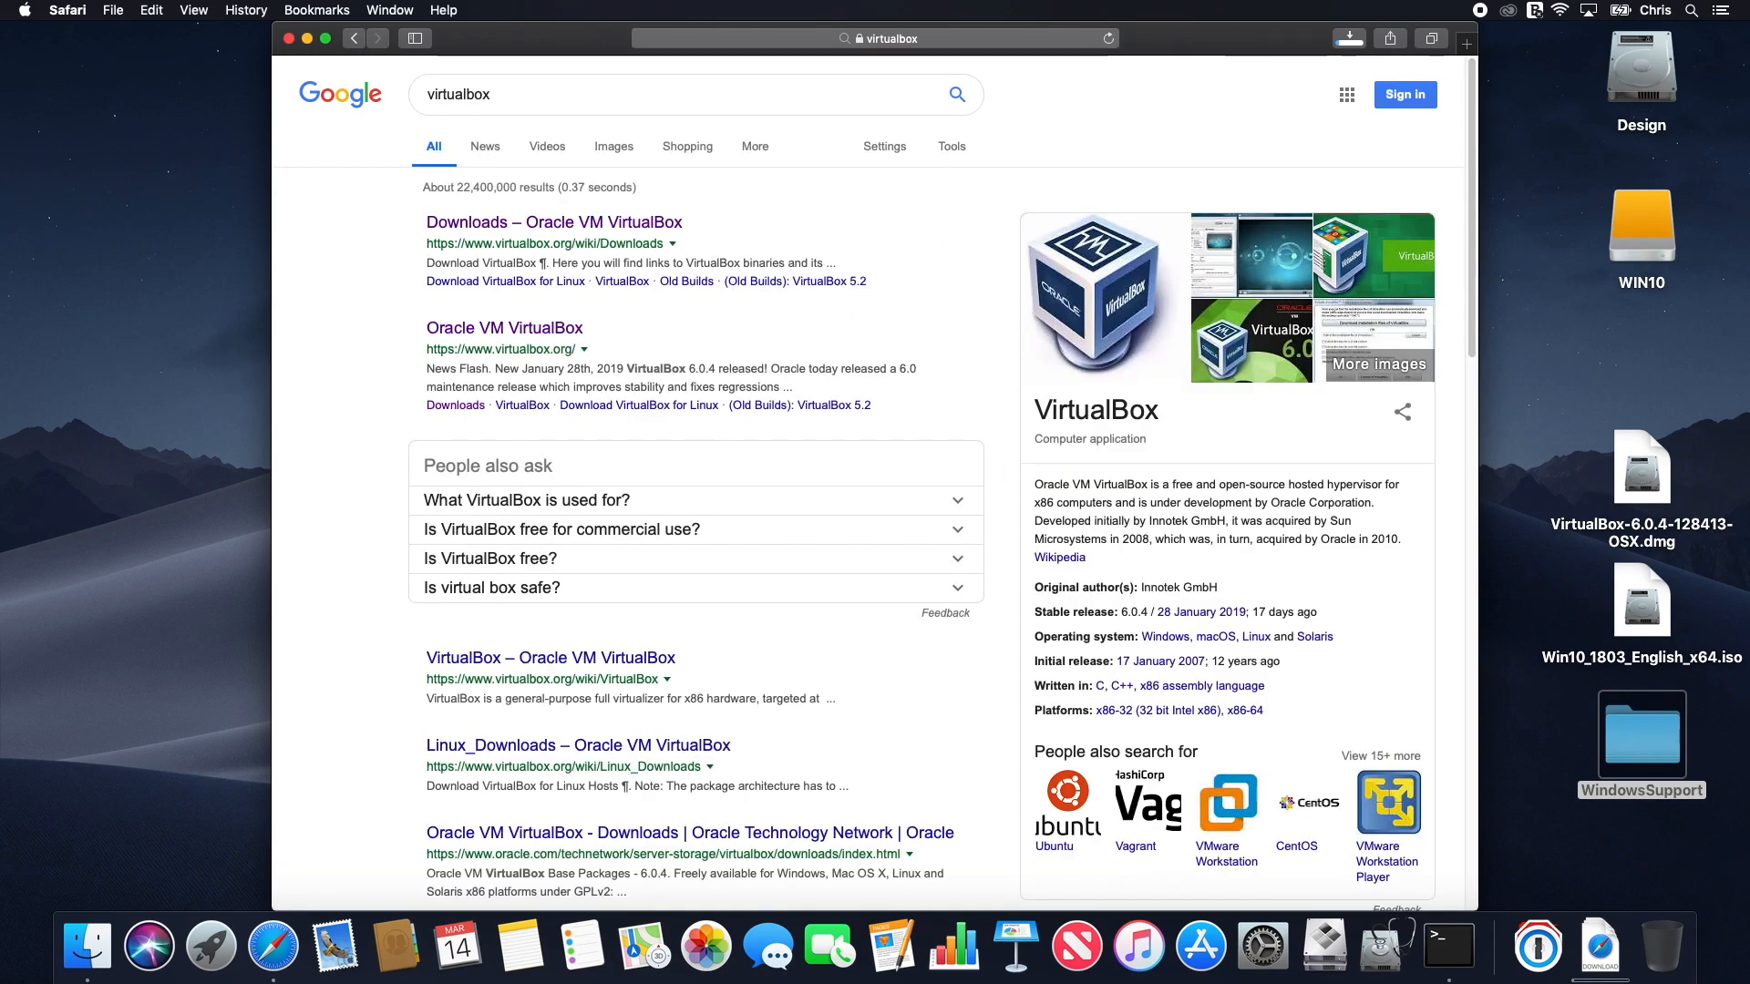
pyautogui.click(565, 331)
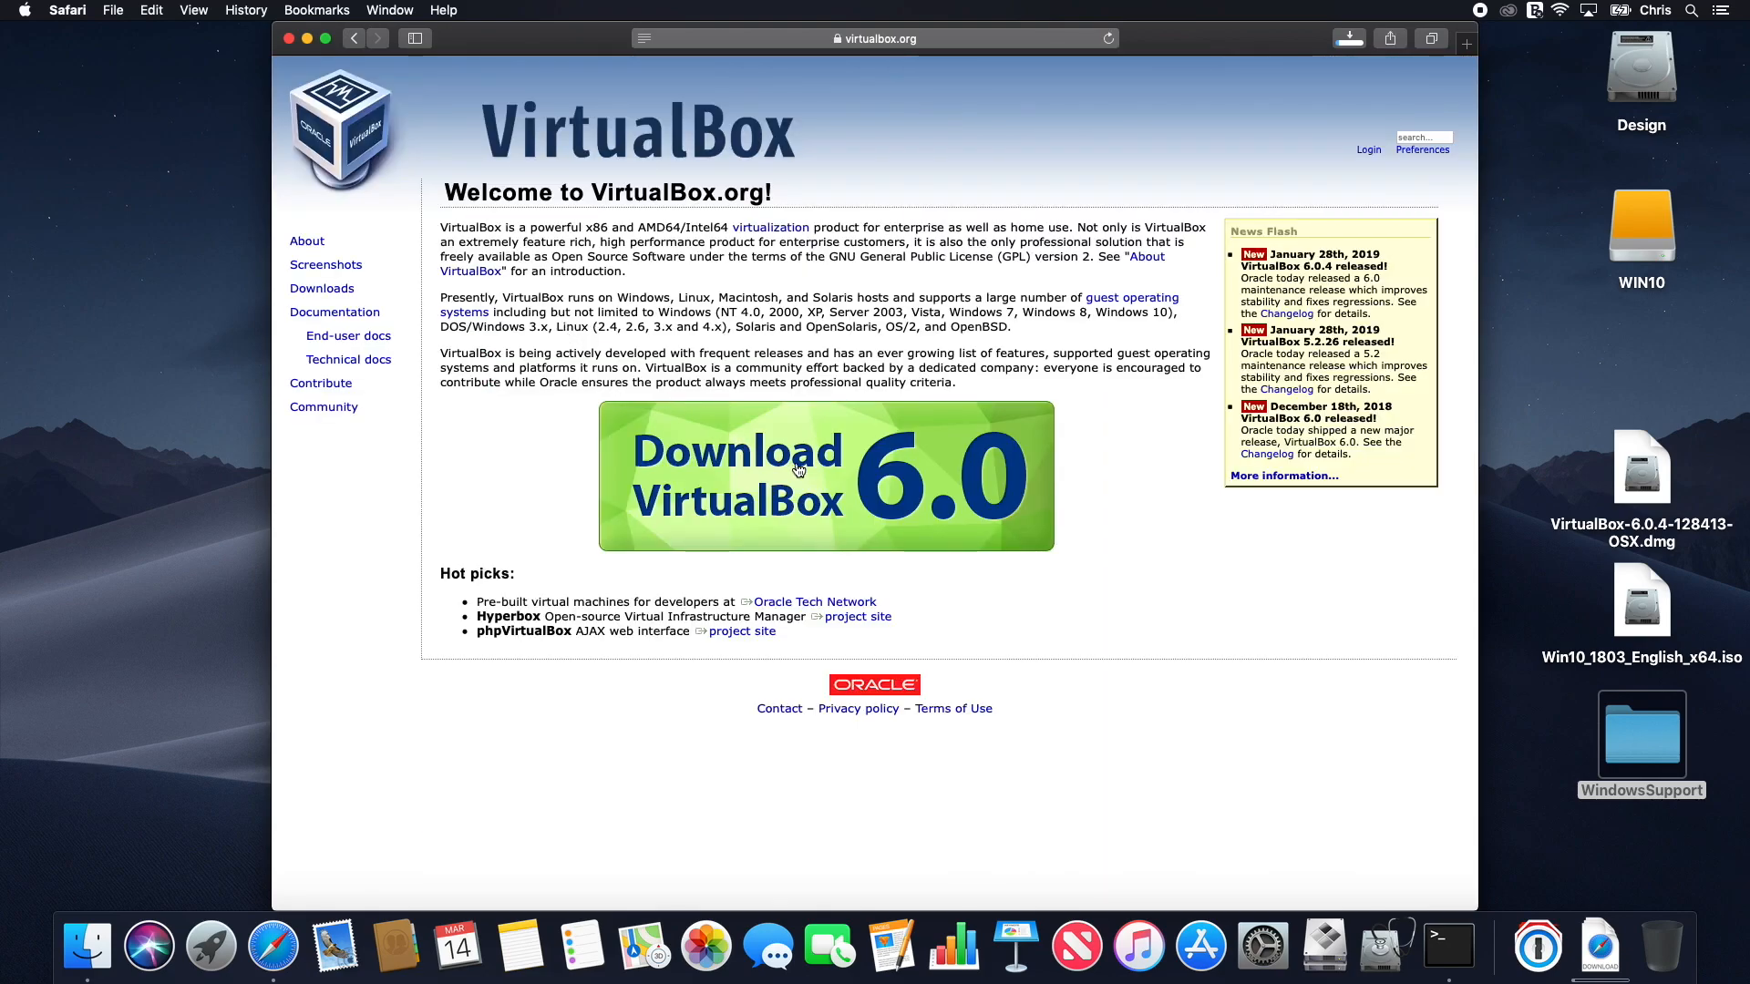
pyautogui.click(855, 446)
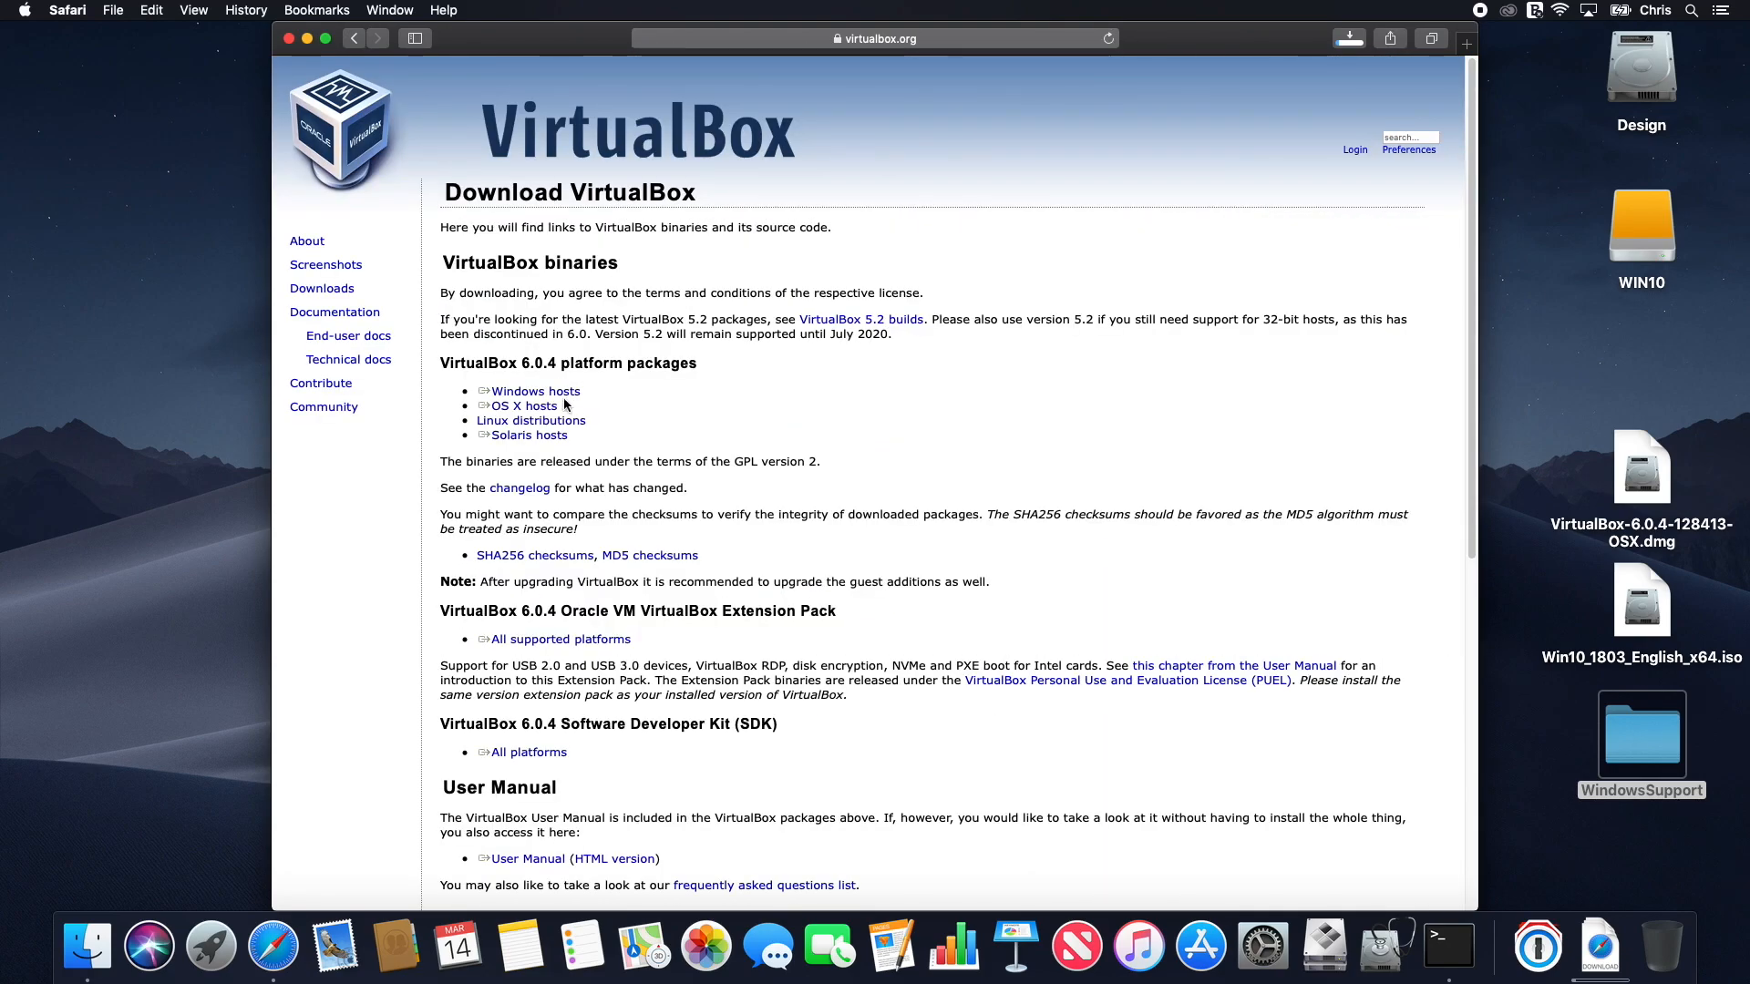
# Step: Request the VirtualBox 6.0.4 package for OS X hosts and close the browser window
pyautogui.click(533, 409)
pyautogui.click(290, 40)
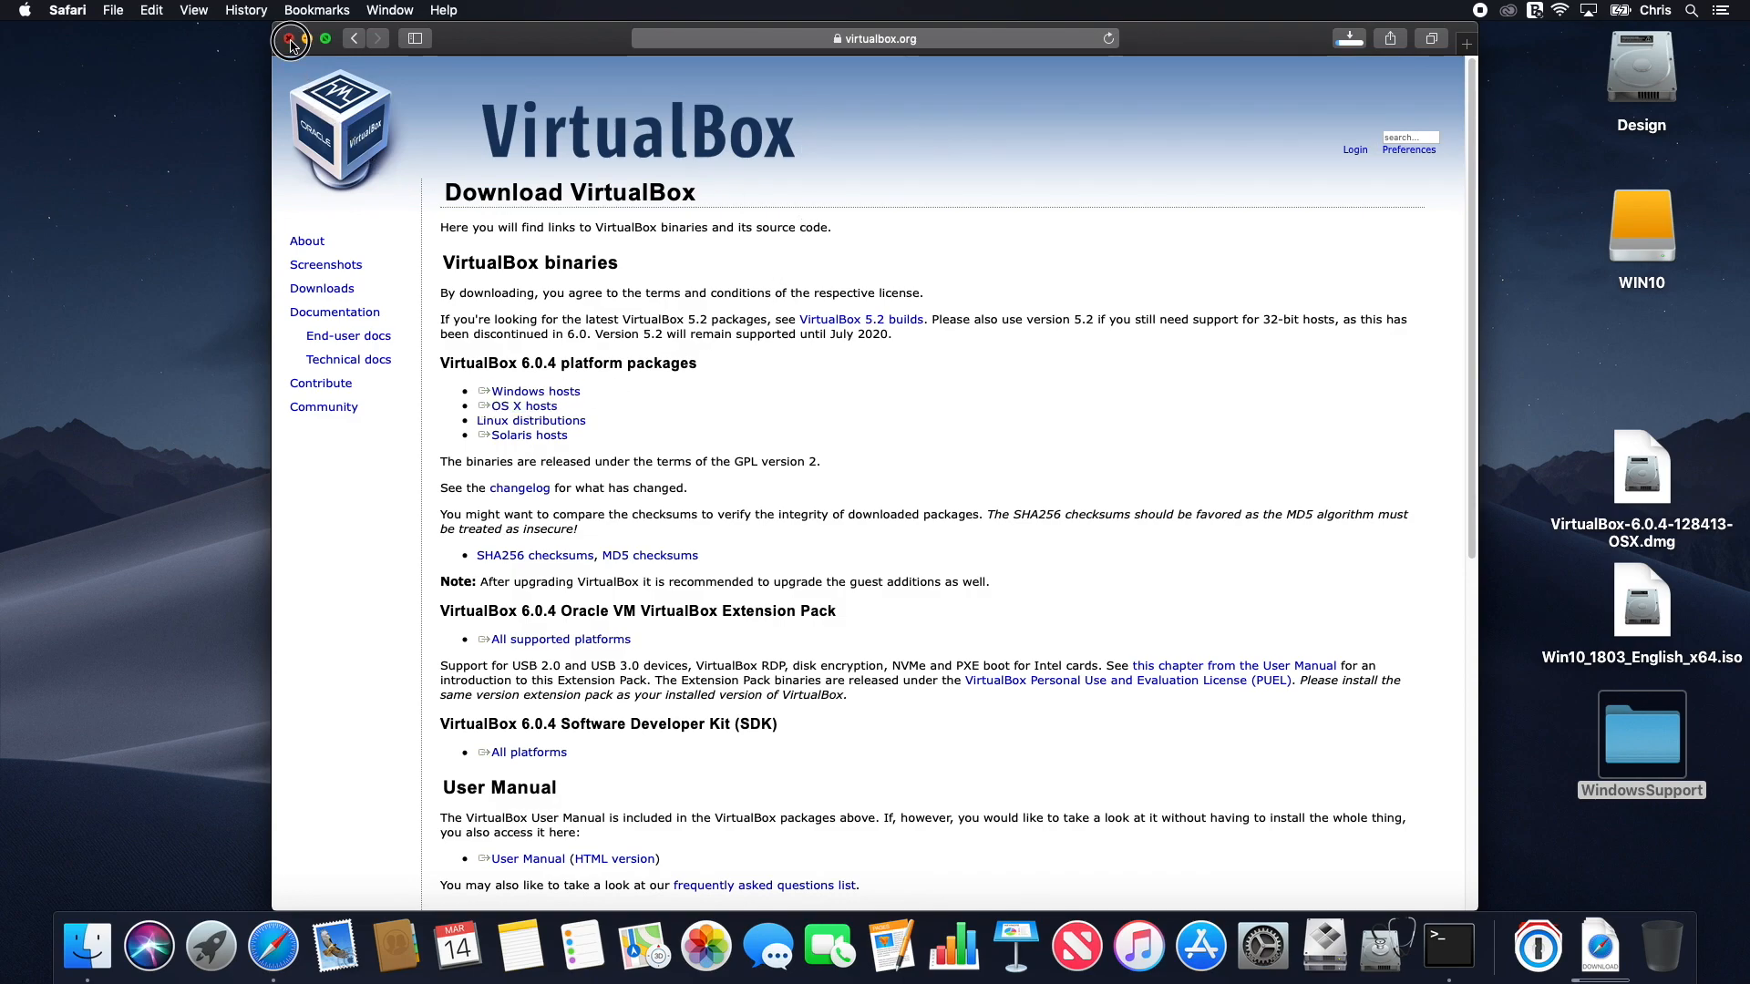
pyautogui.click(290, 40)
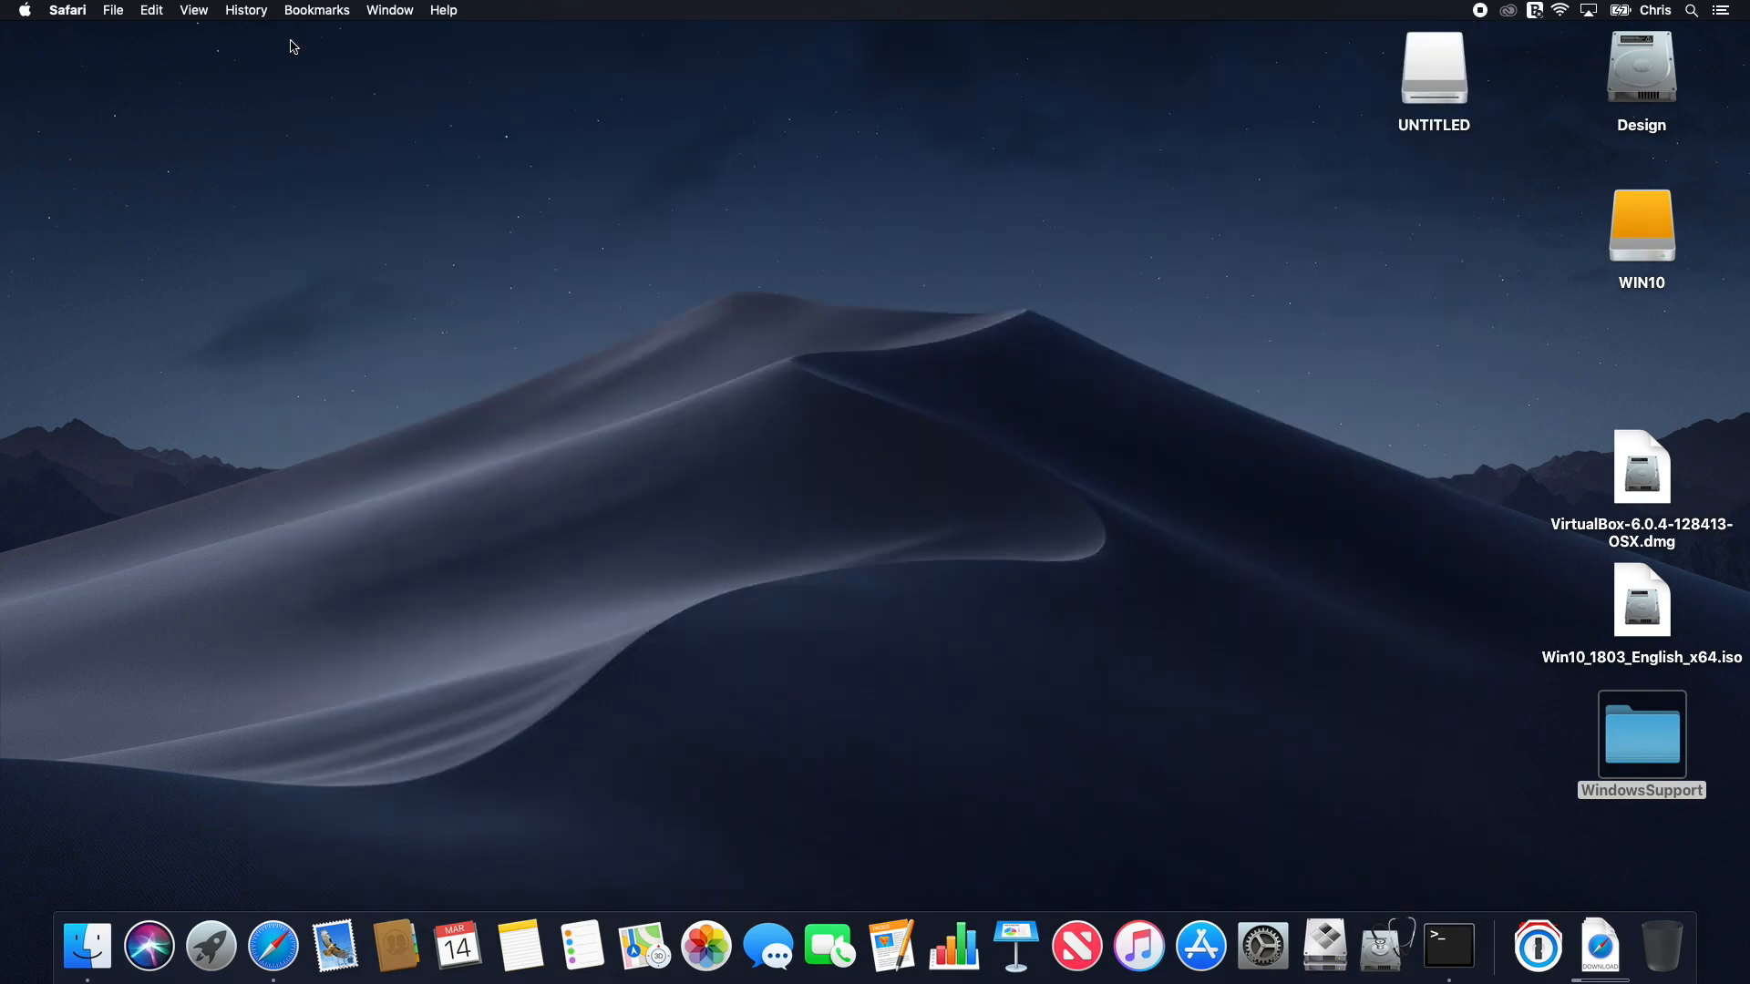
# Step: Line up the WIN10 and UNTITLED drive icons on the desktop between the Design drive and the VirtualBox disk image
pyautogui.click(1152, 408)
pyautogui.moveTo(1426, 78); pyautogui.dragTo(1631, 353)
pyautogui.moveTo(1540, 485); pyautogui.dragTo(1695, 804)
pyautogui.moveTo(1643, 461); pyautogui.dragTo(1642, 474)
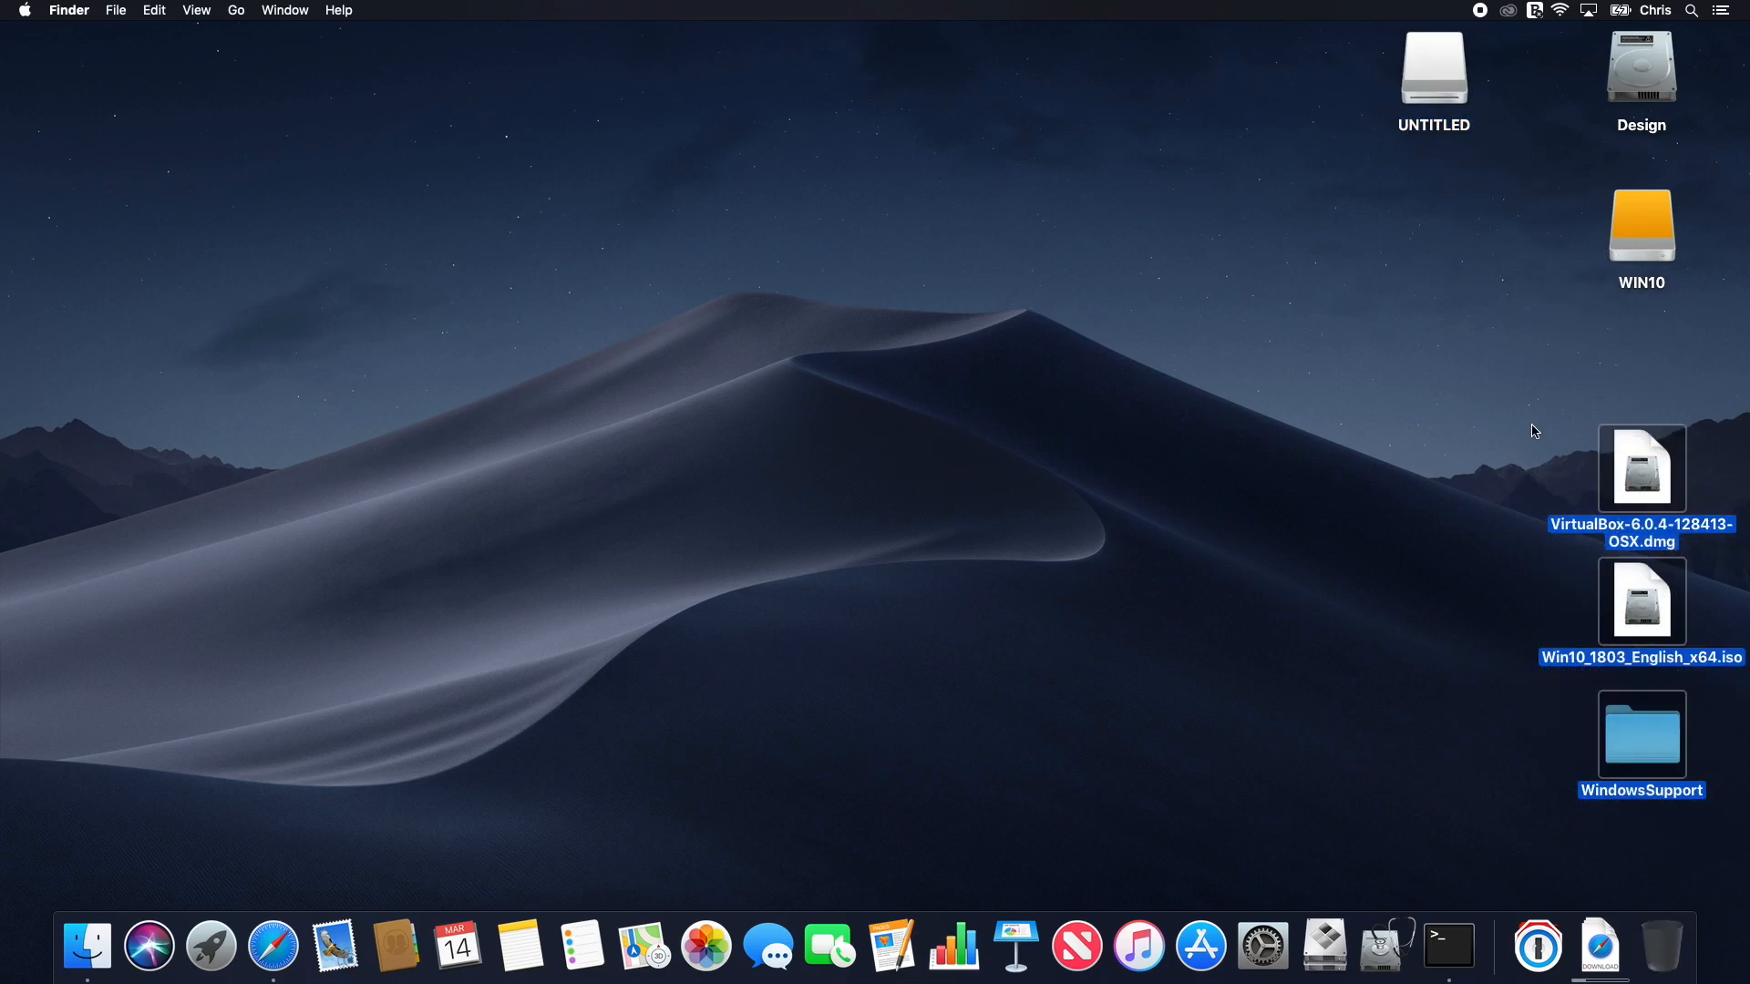
pyautogui.click(1531, 427)
pyautogui.moveTo(1635, 238); pyautogui.dragTo(1643, 193)
pyautogui.click(1553, 203)
pyautogui.moveTo(1465, 108); pyautogui.dragTo(1645, 346)
pyautogui.click(1493, 374)
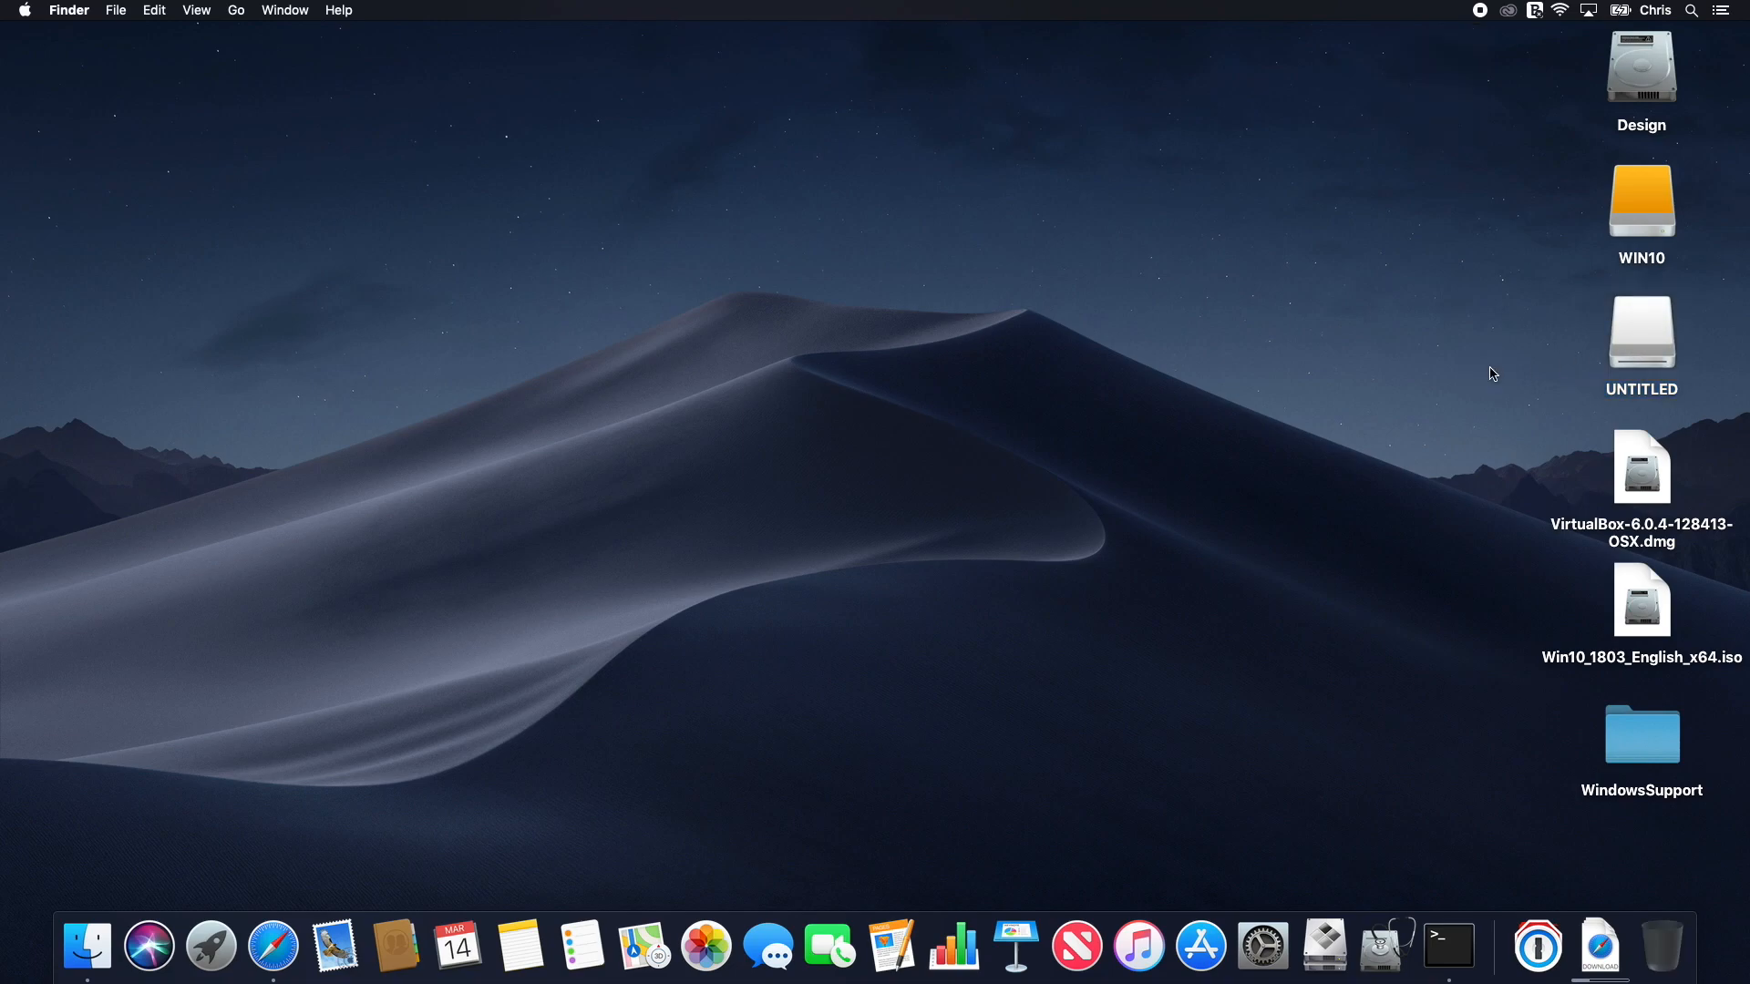
pyautogui.click(1492, 375)
# Step: Quit Safari even though its downloads are still in progress
pyautogui.rightClick(273, 946)
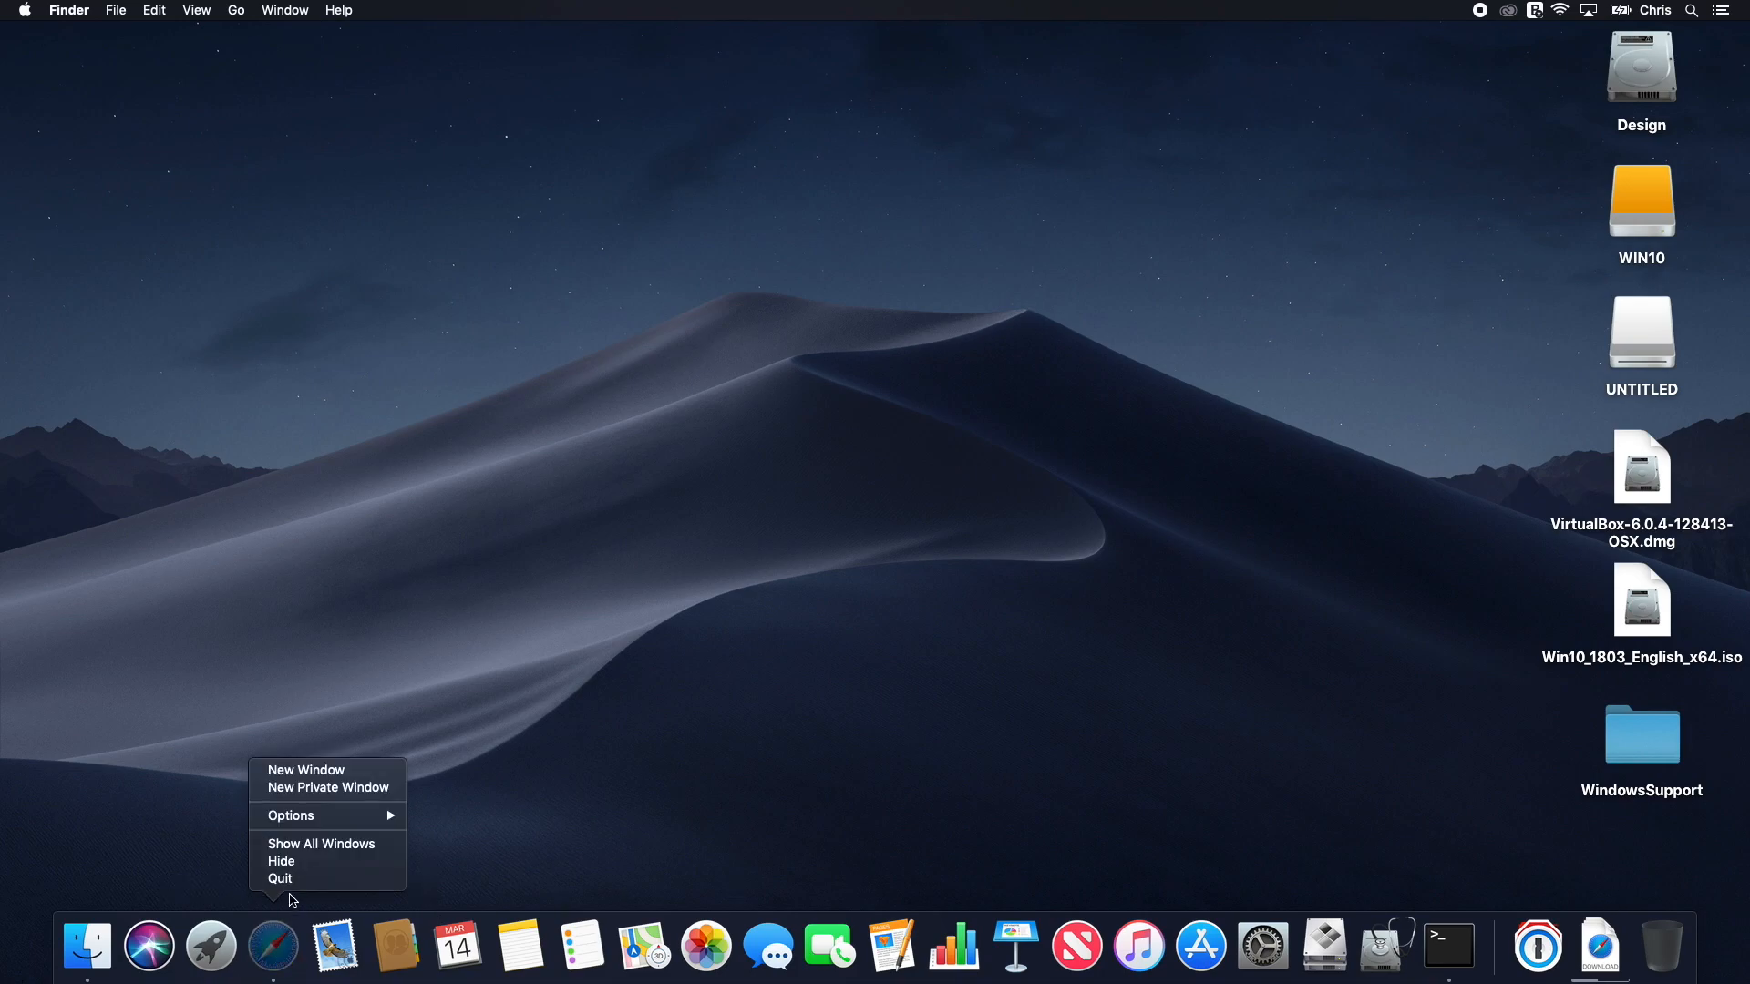
pyautogui.click(289, 882)
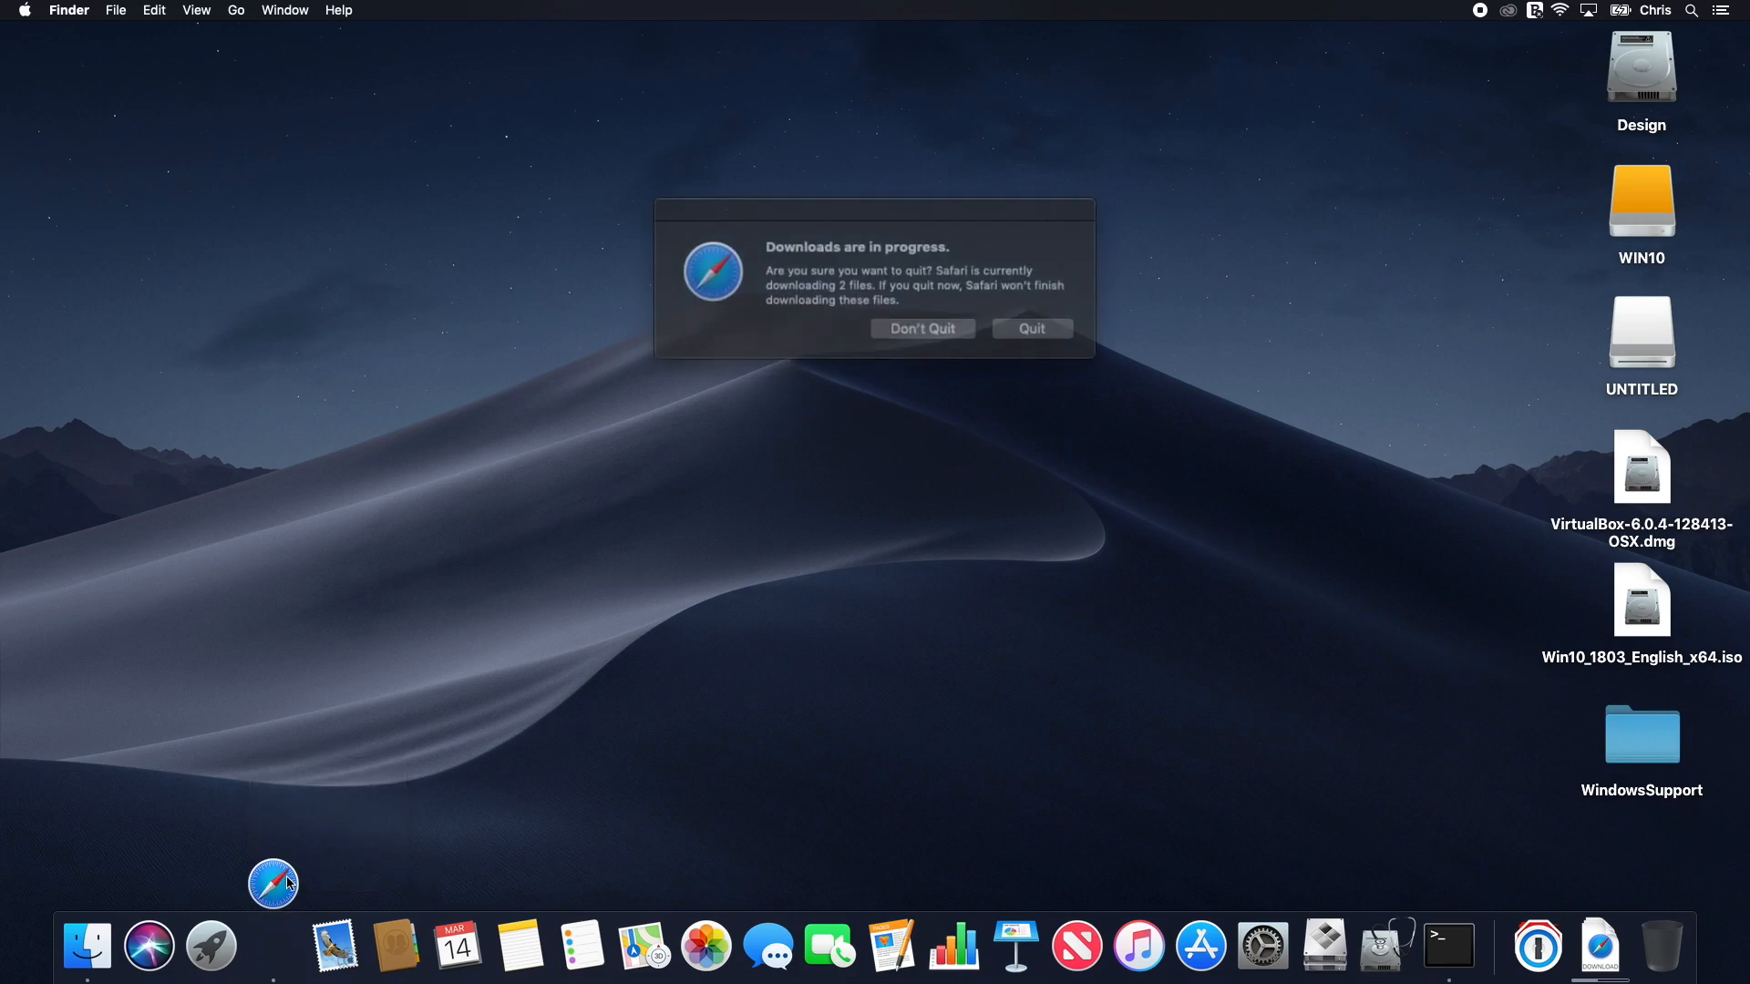
pyautogui.click(995, 323)
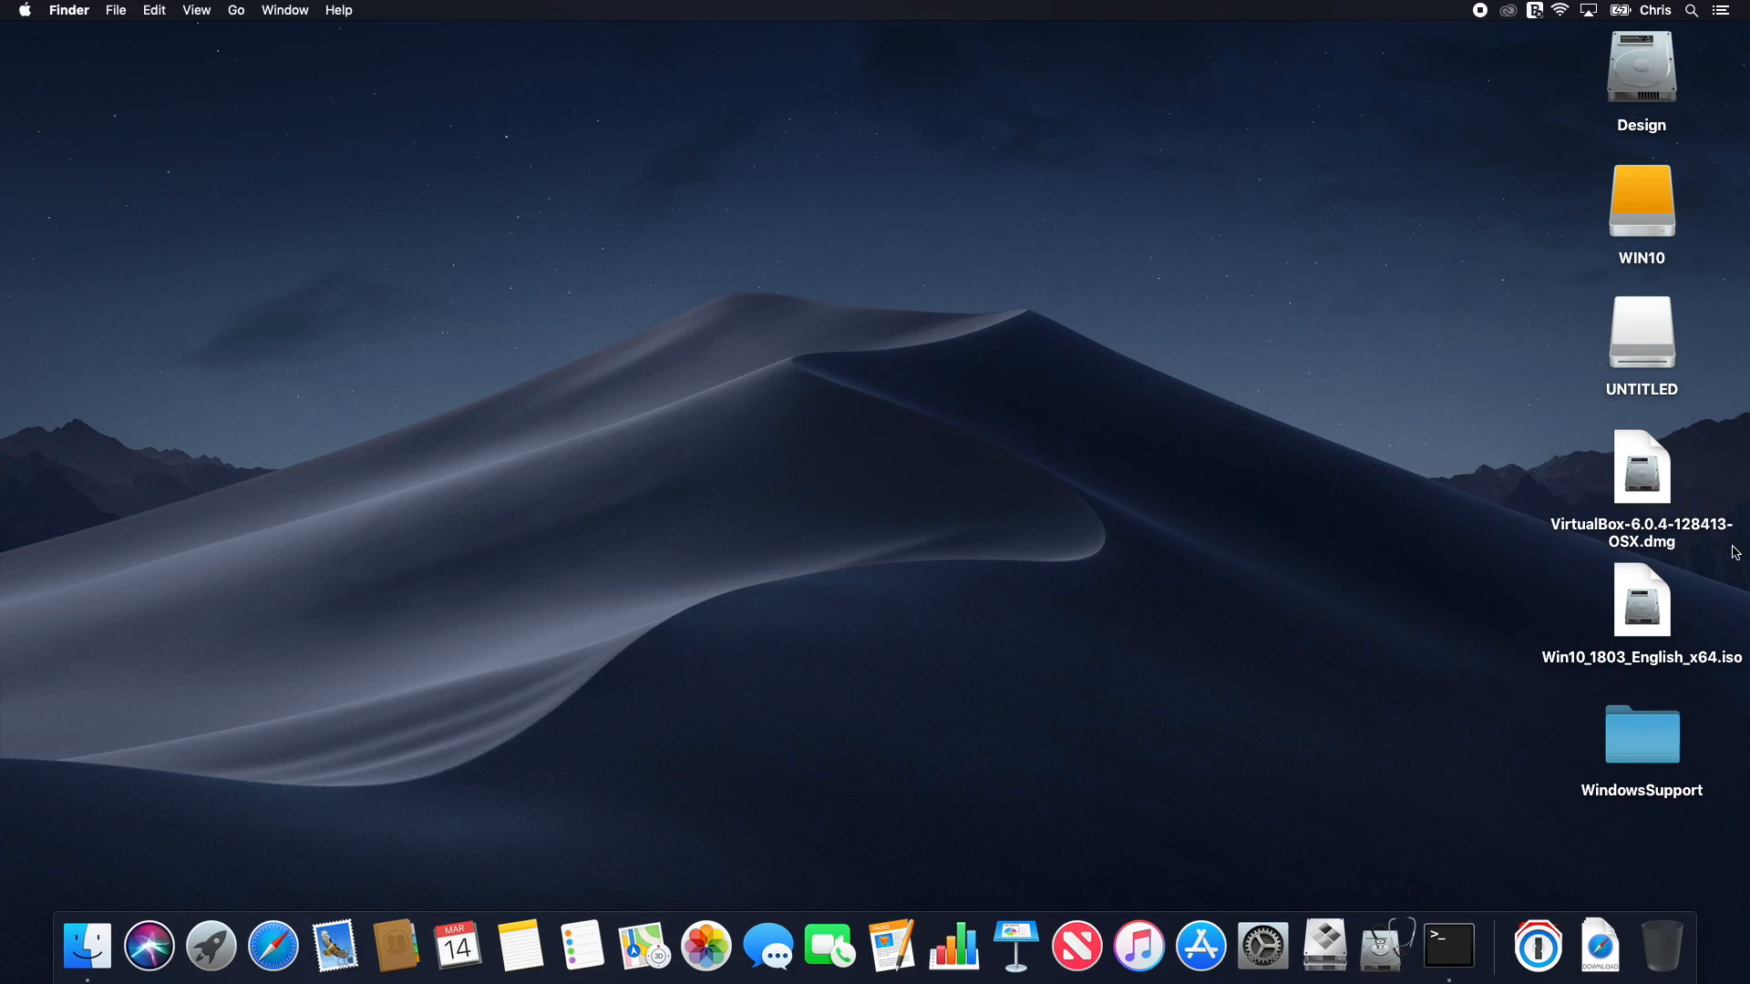
# Step: Copy the WindowsSupport folder from the desktop to the UNTITLED flash drive and close the drive's window
pyautogui.click(1662, 471)
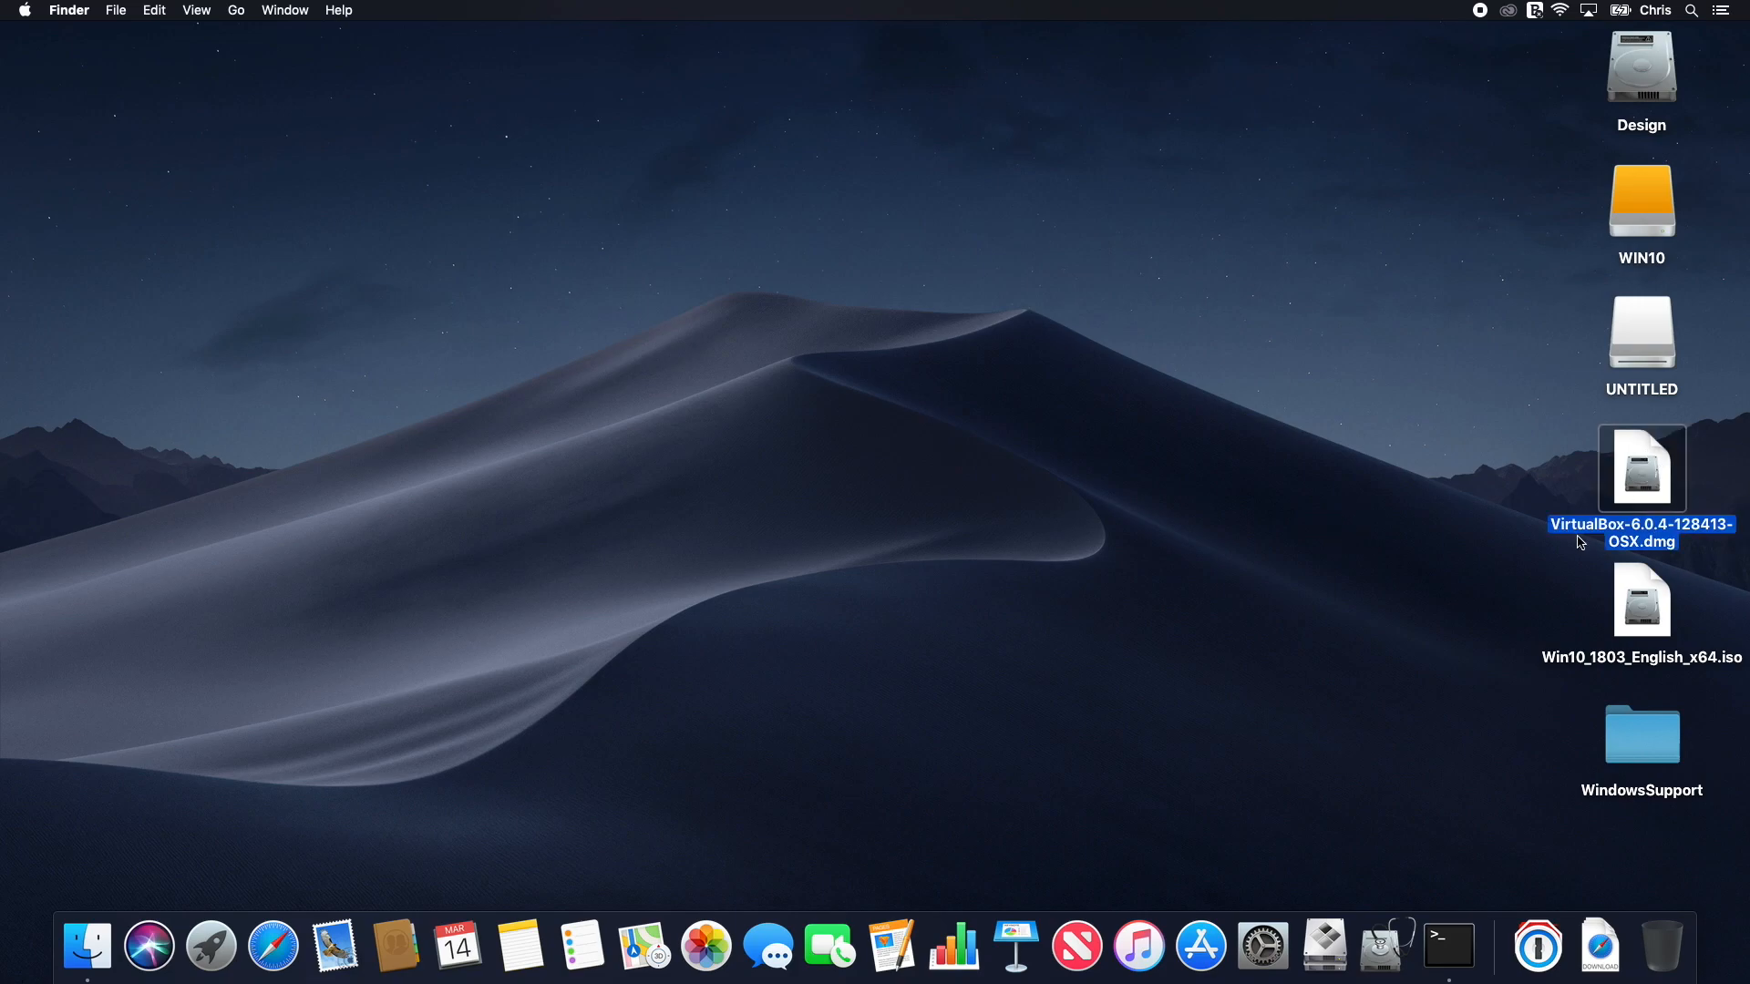
pyautogui.click(1540, 599)
pyautogui.click(1627, 756)
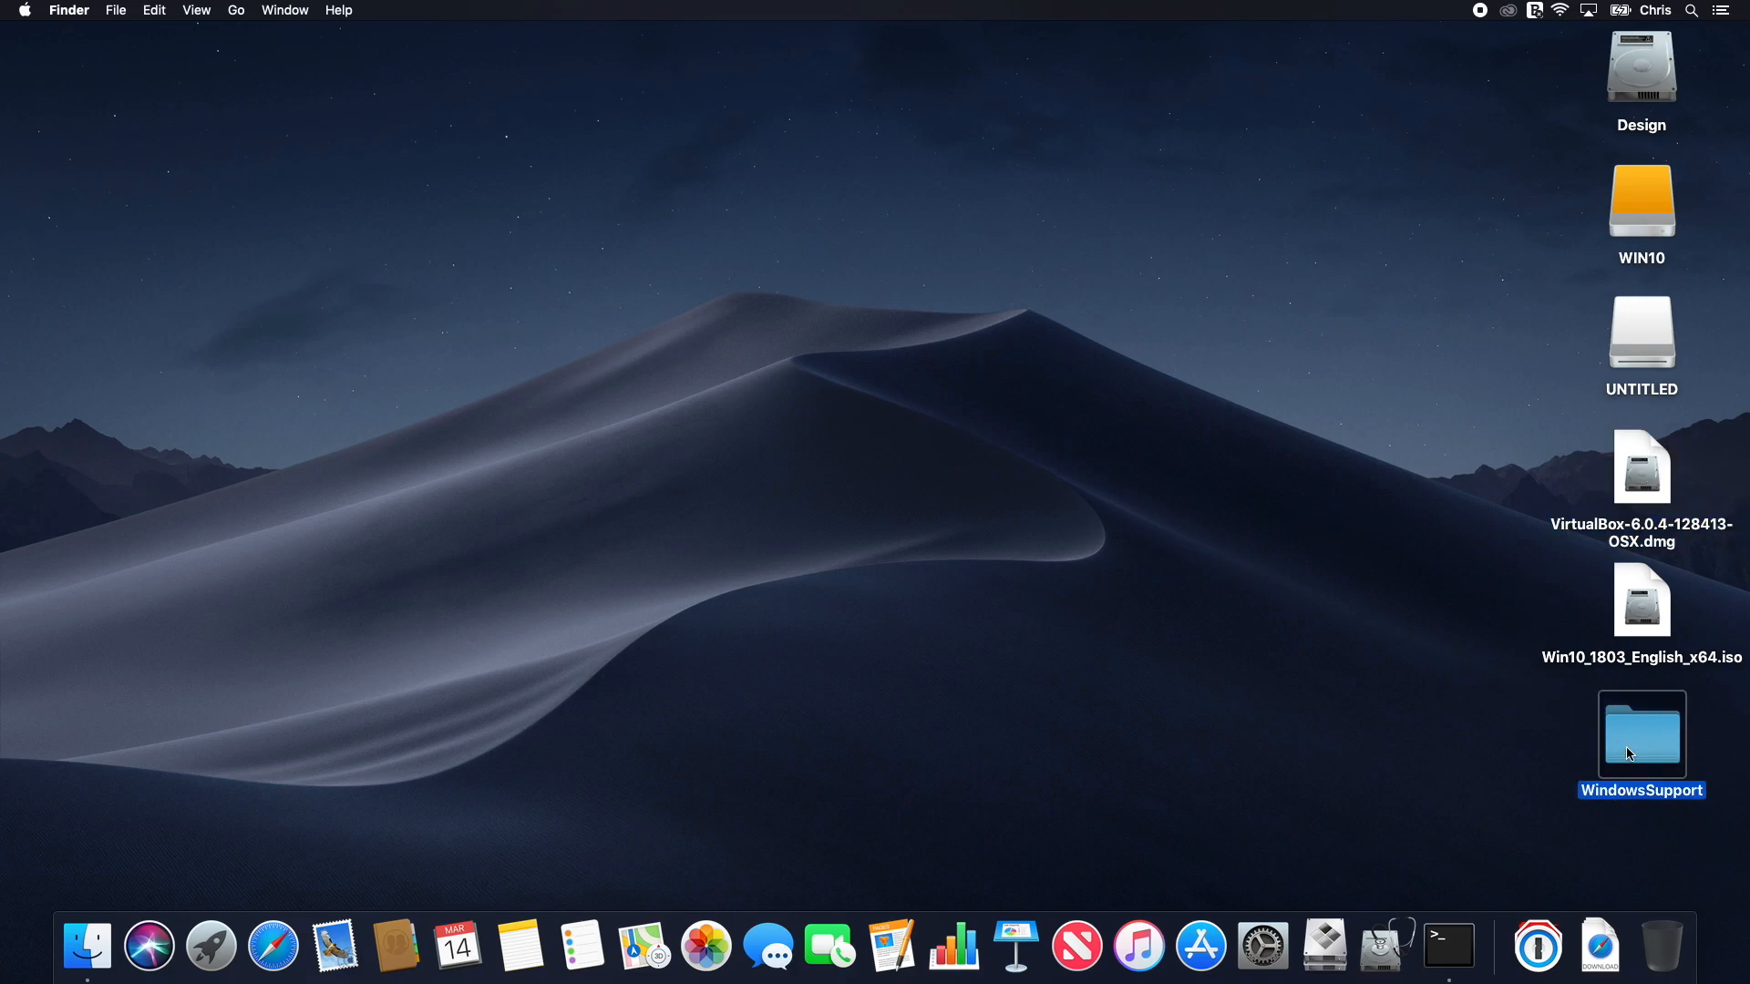
pyautogui.moveTo(1651, 740); pyautogui.dragTo(1656, 337)
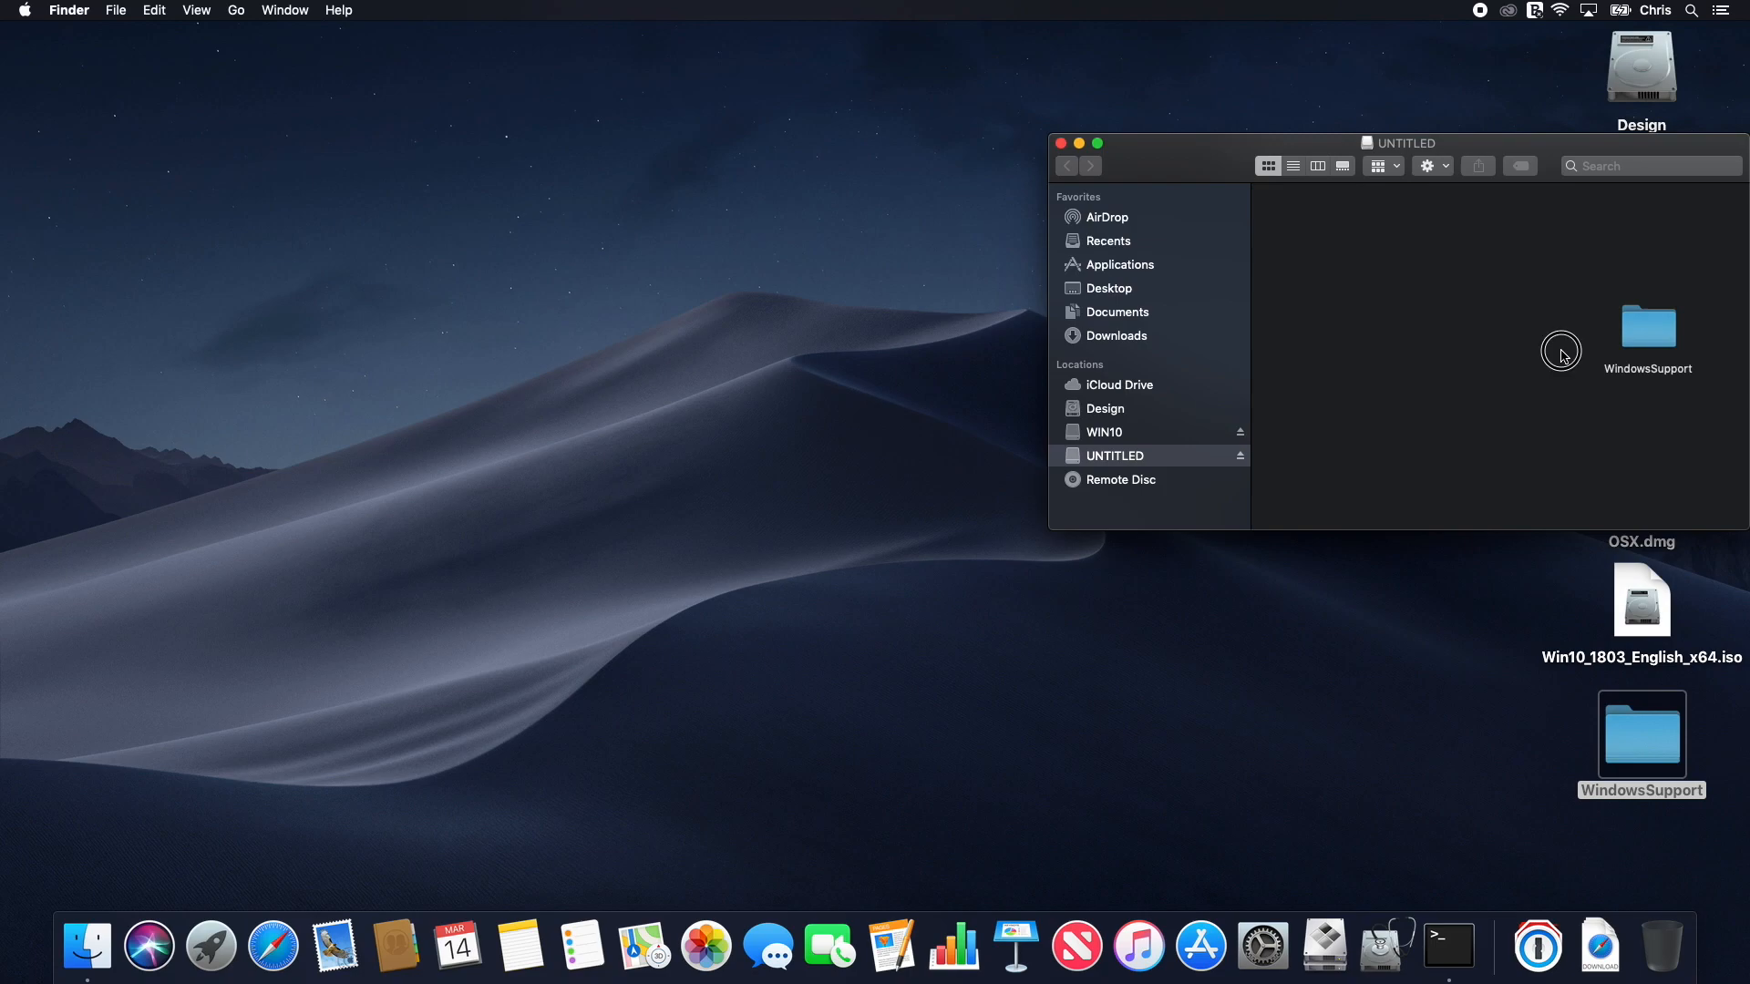
pyautogui.click(1062, 150)
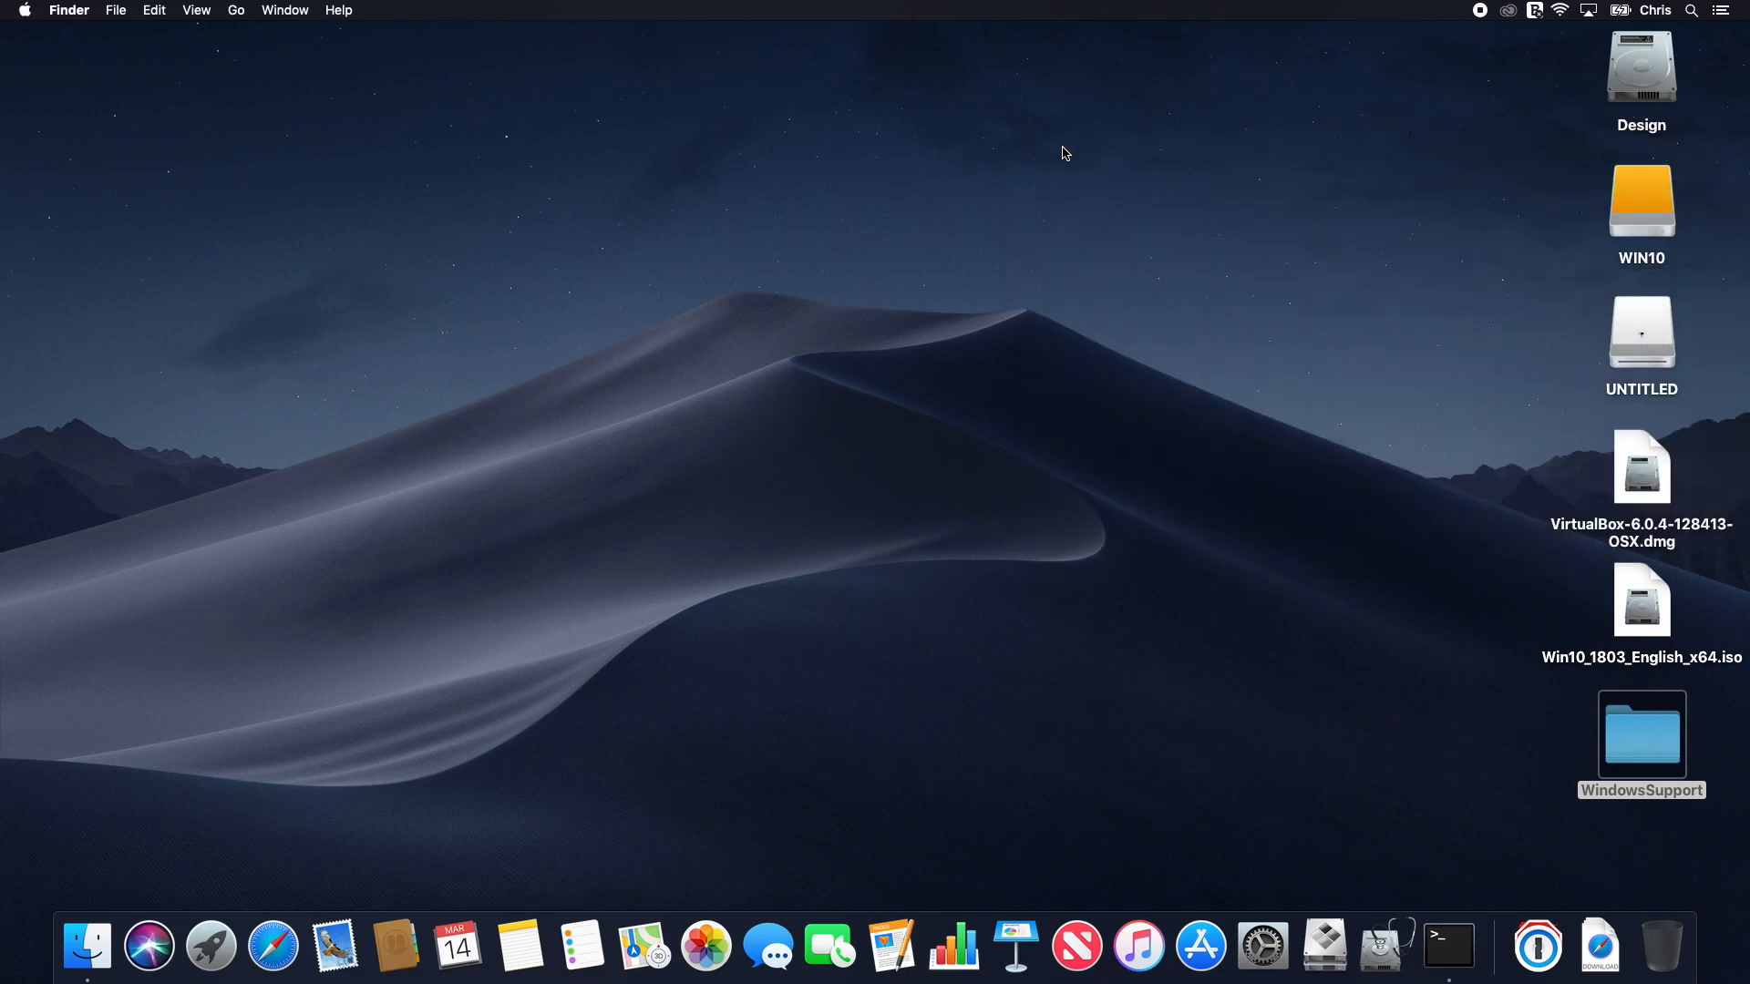
pyautogui.click(1108, 225)
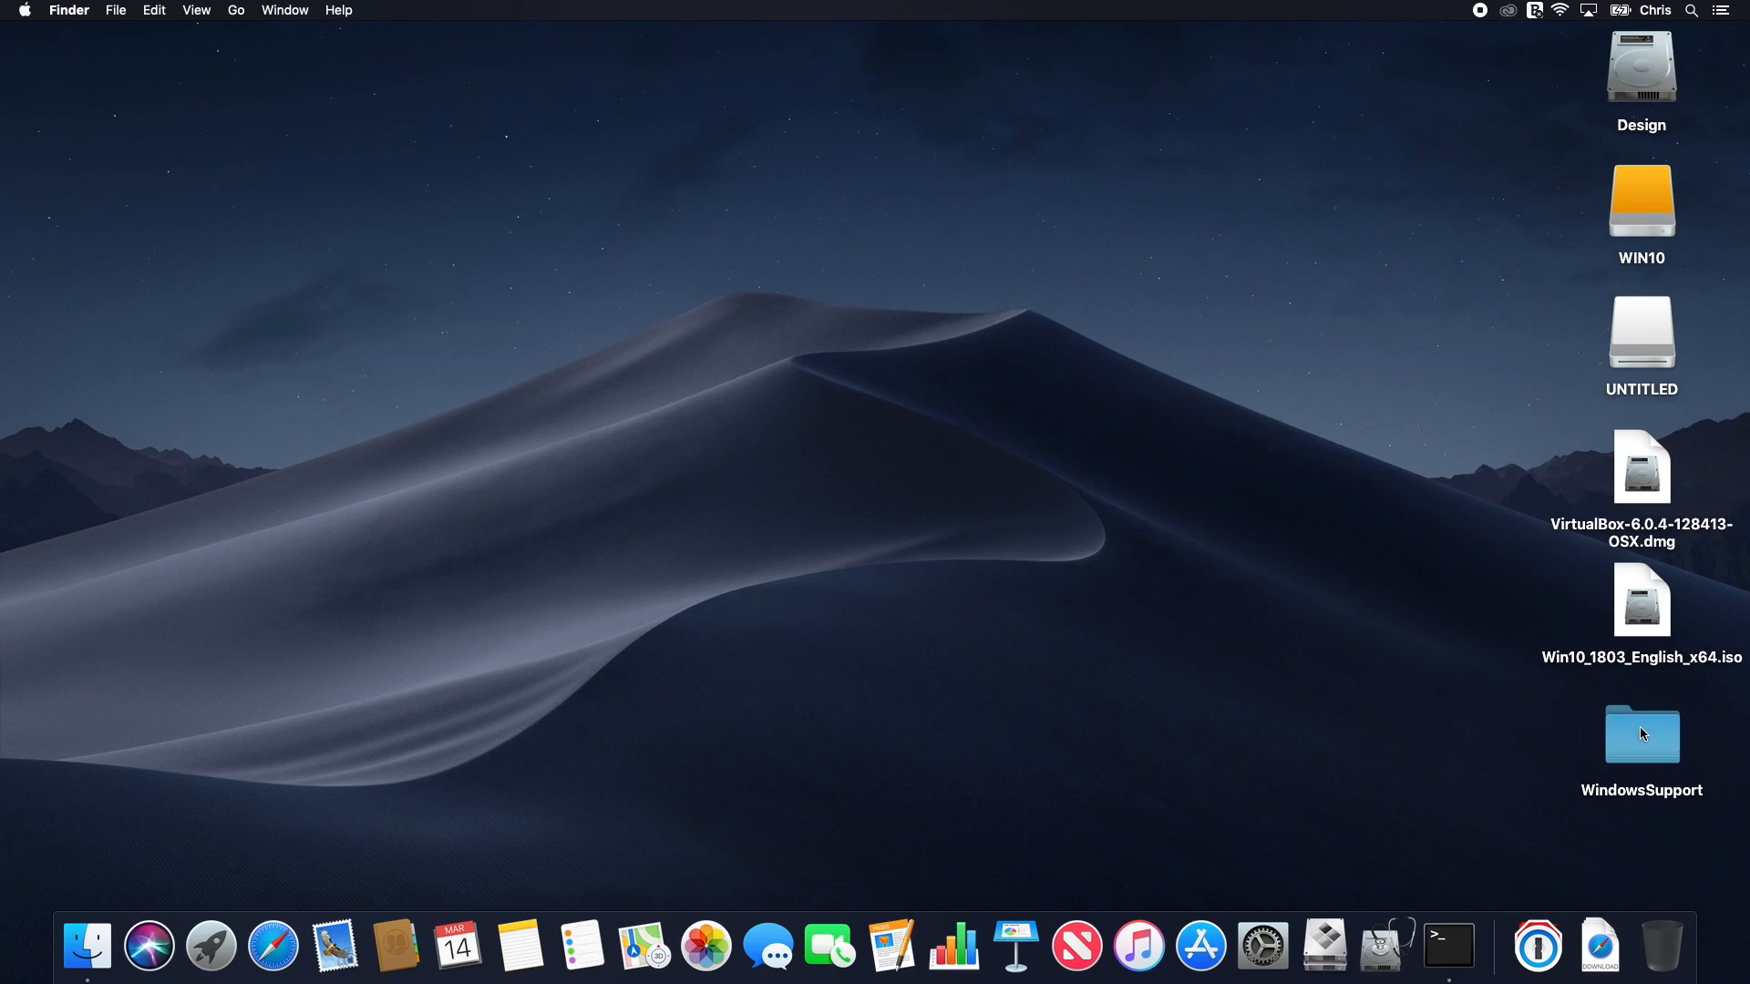
# Step: Open the VirtualBox-6.0.4-128413-OSX.dmg disk image, launch the VirtualBox.pkg installer and allow its compatibility check
pyautogui.click(1659, 461)
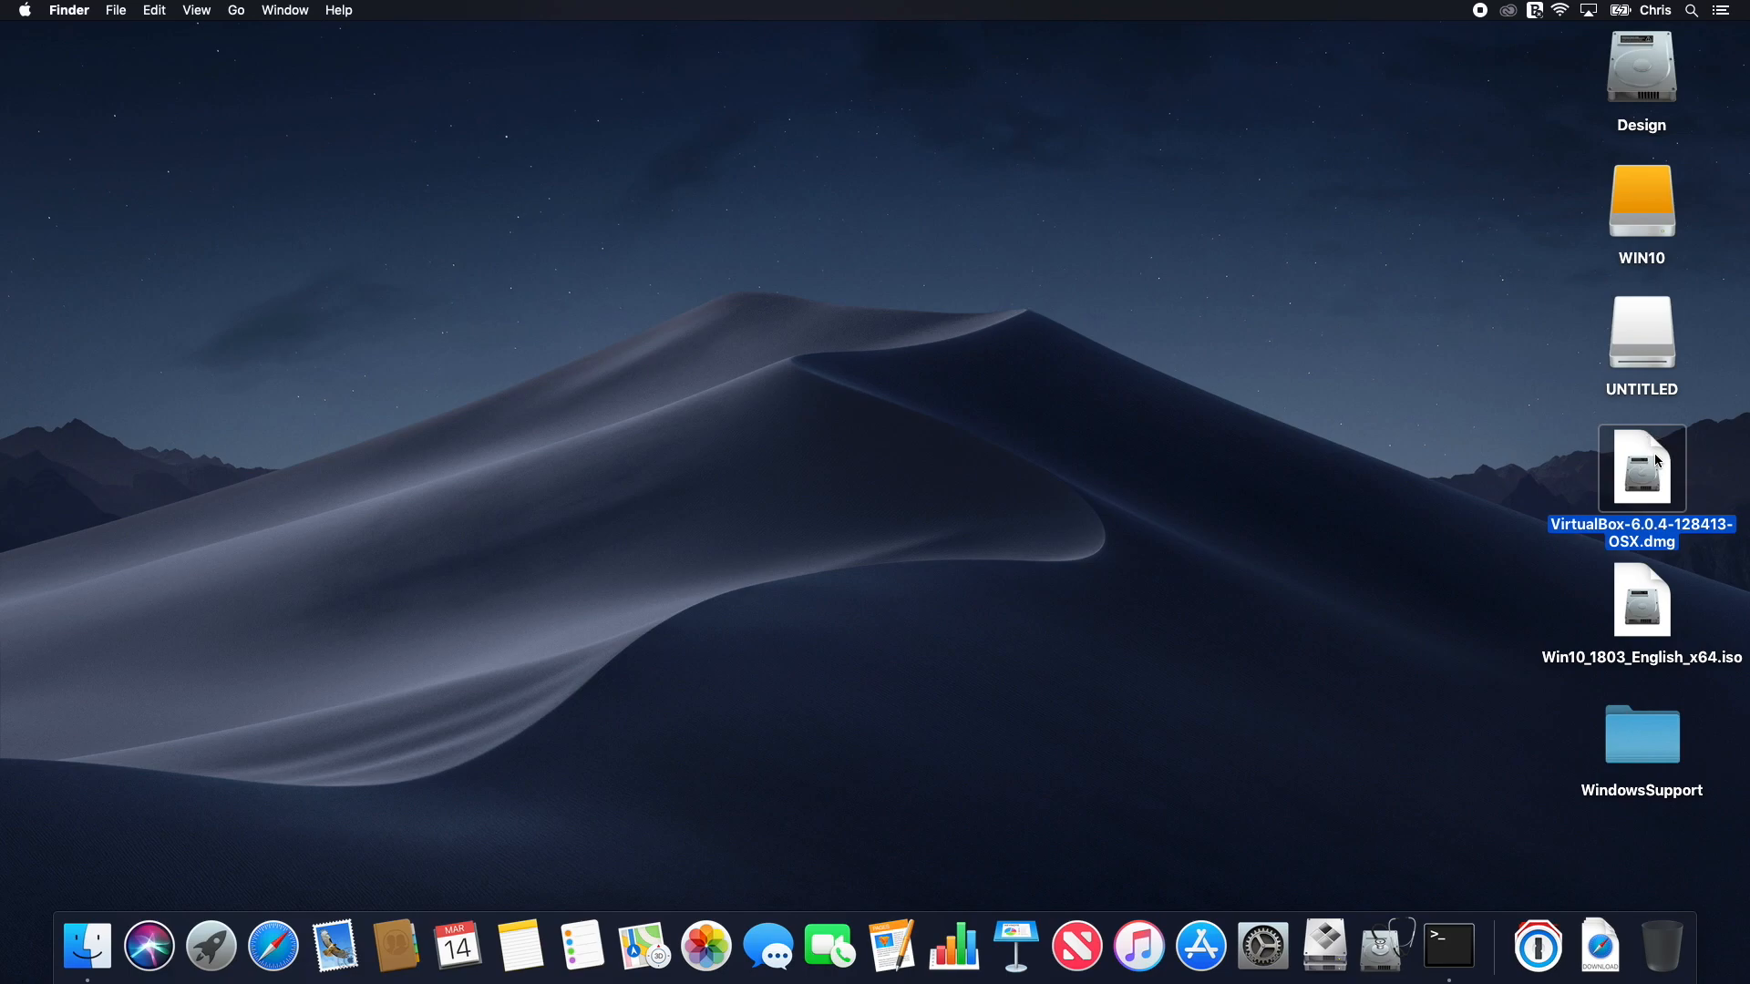
pyautogui.doubleClick(1658, 461)
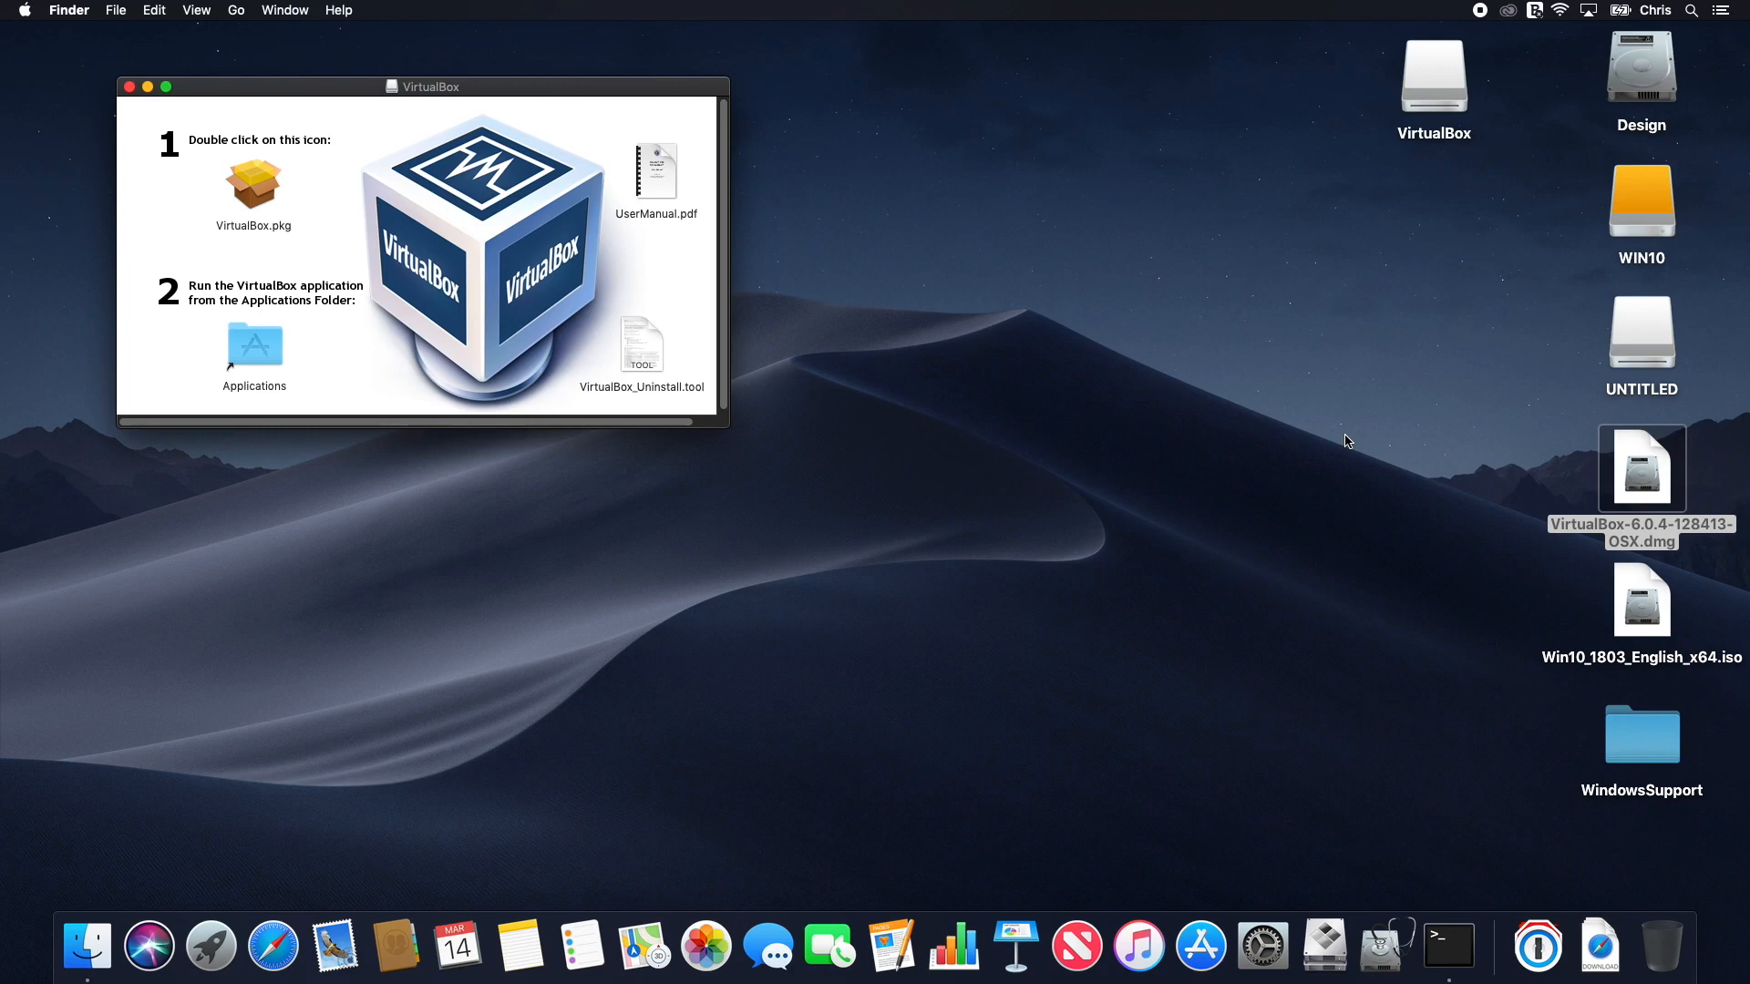
pyautogui.doubleClick(254, 190)
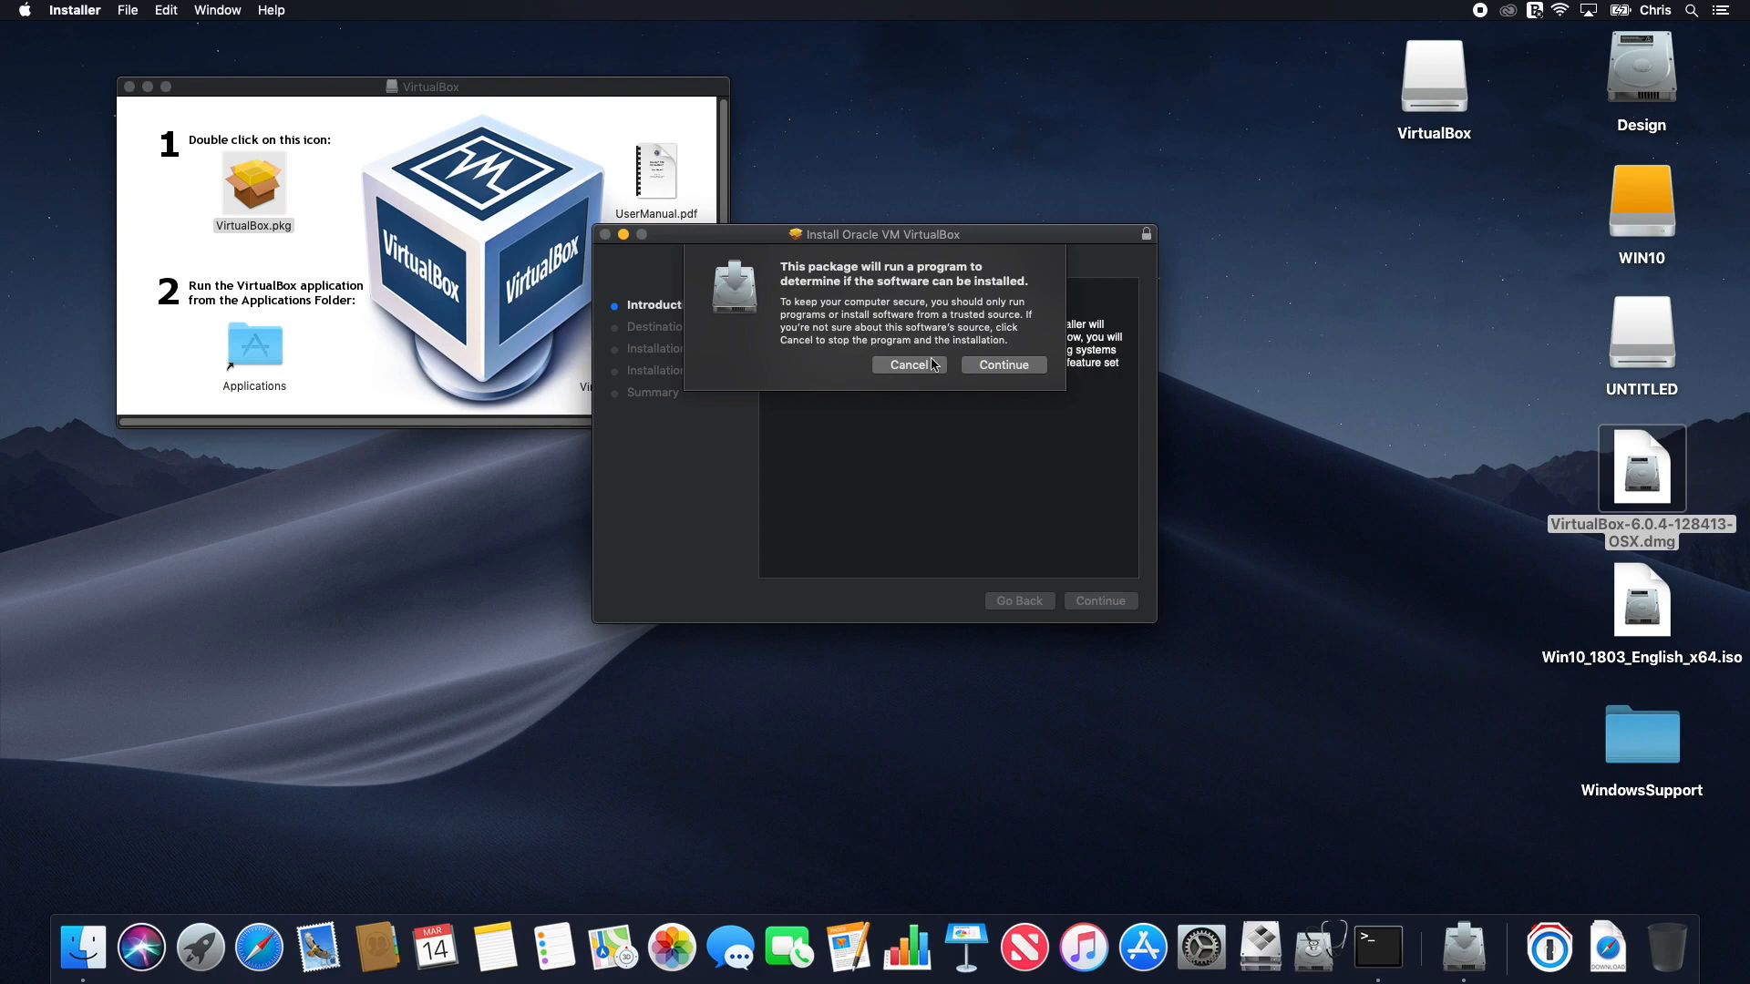
pyautogui.click(997, 365)
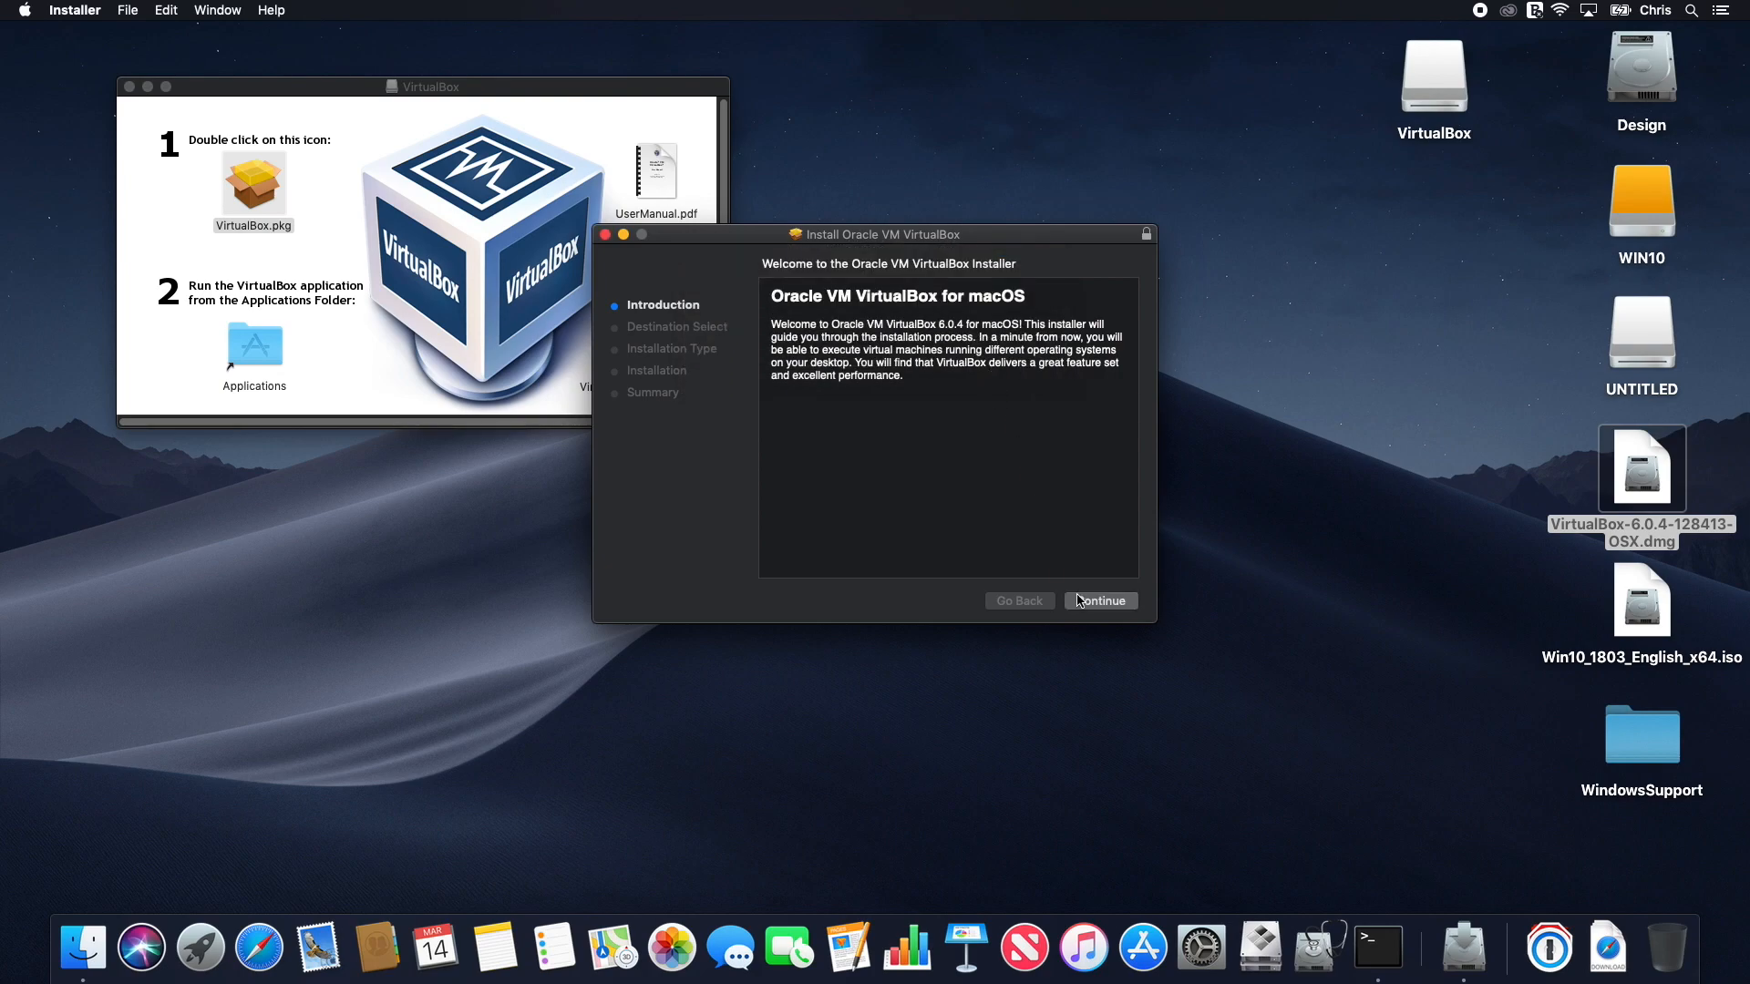
# Step: Install Oracle VM VirtualBox with the default options, authorizing with the account password, and close the installer and disk image windows
pyautogui.click(1080, 601)
pyautogui.click(1082, 601)
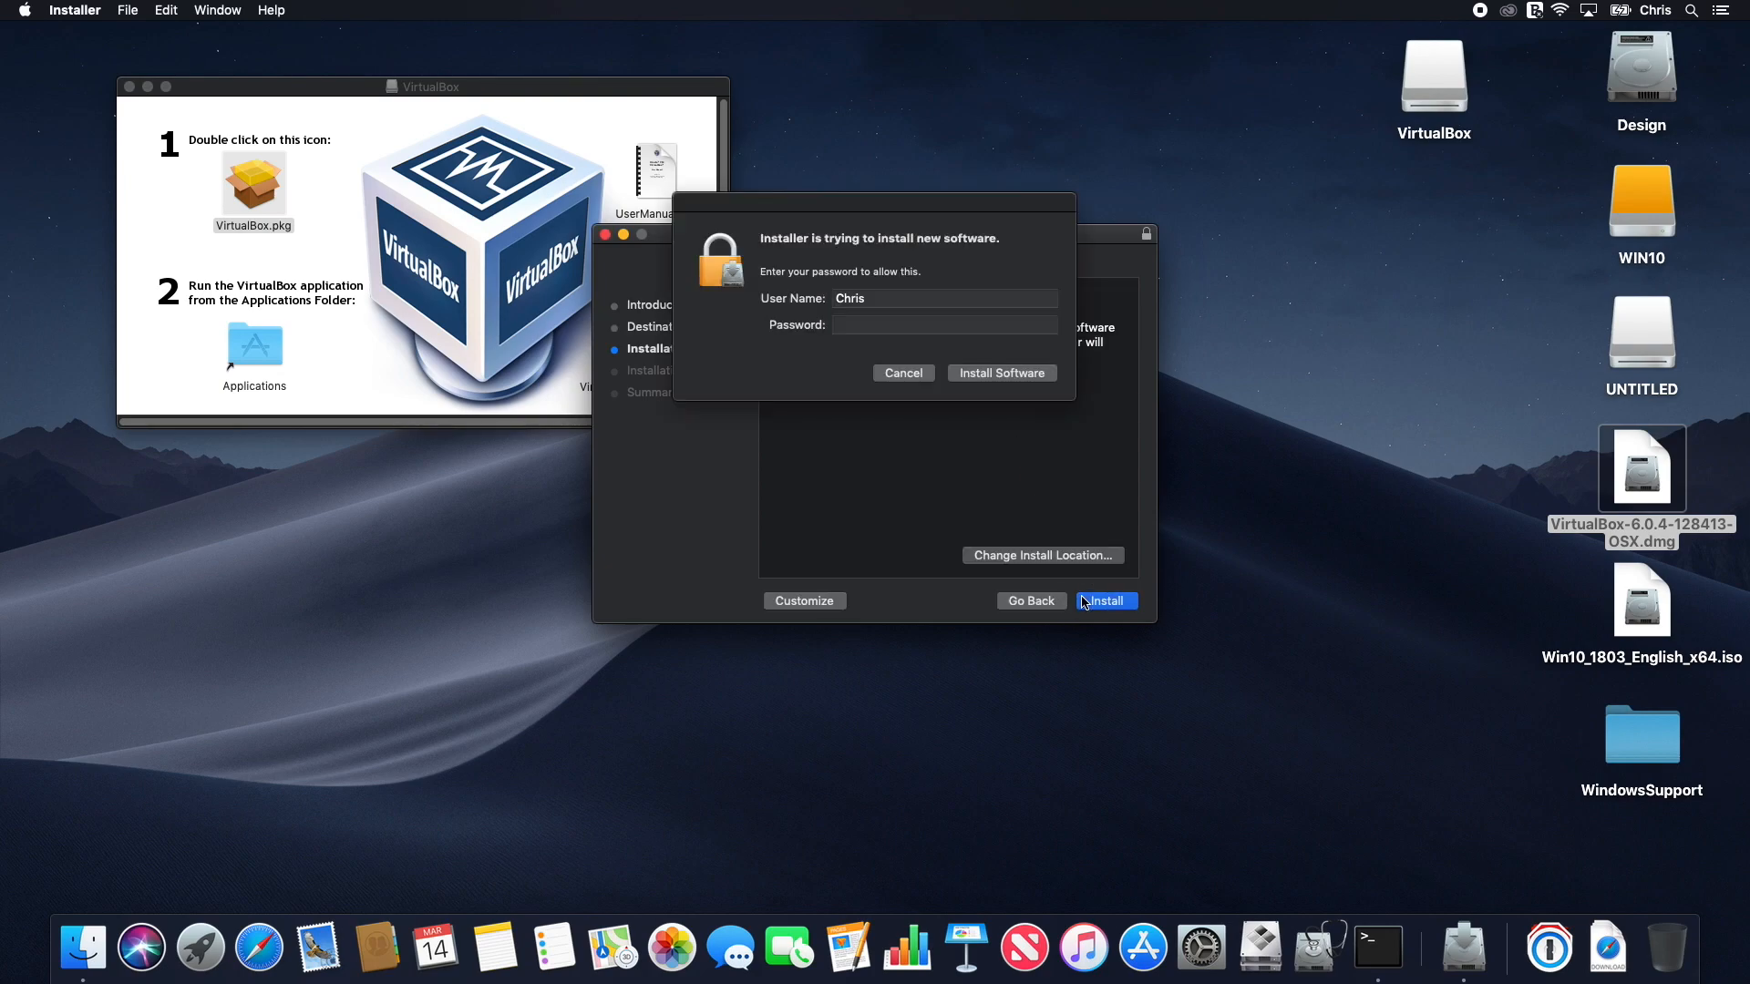
pyautogui.write('•••••')
pyautogui.press('Return')
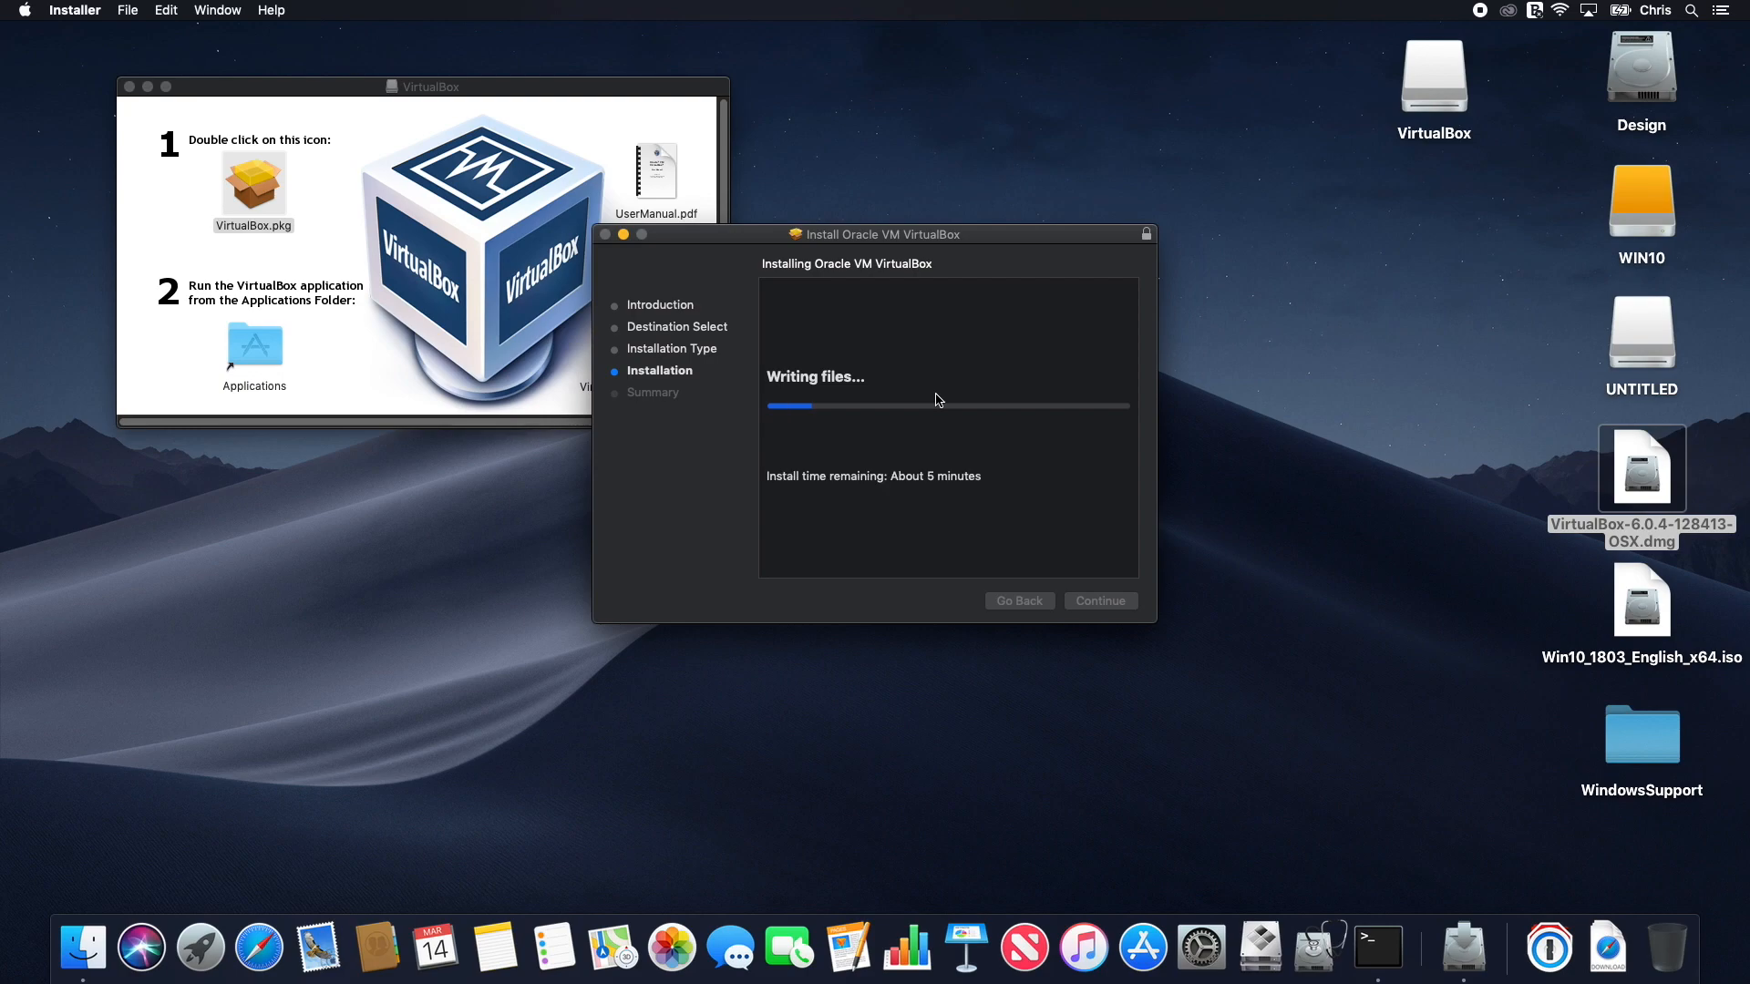
pyautogui.click(129, 88)
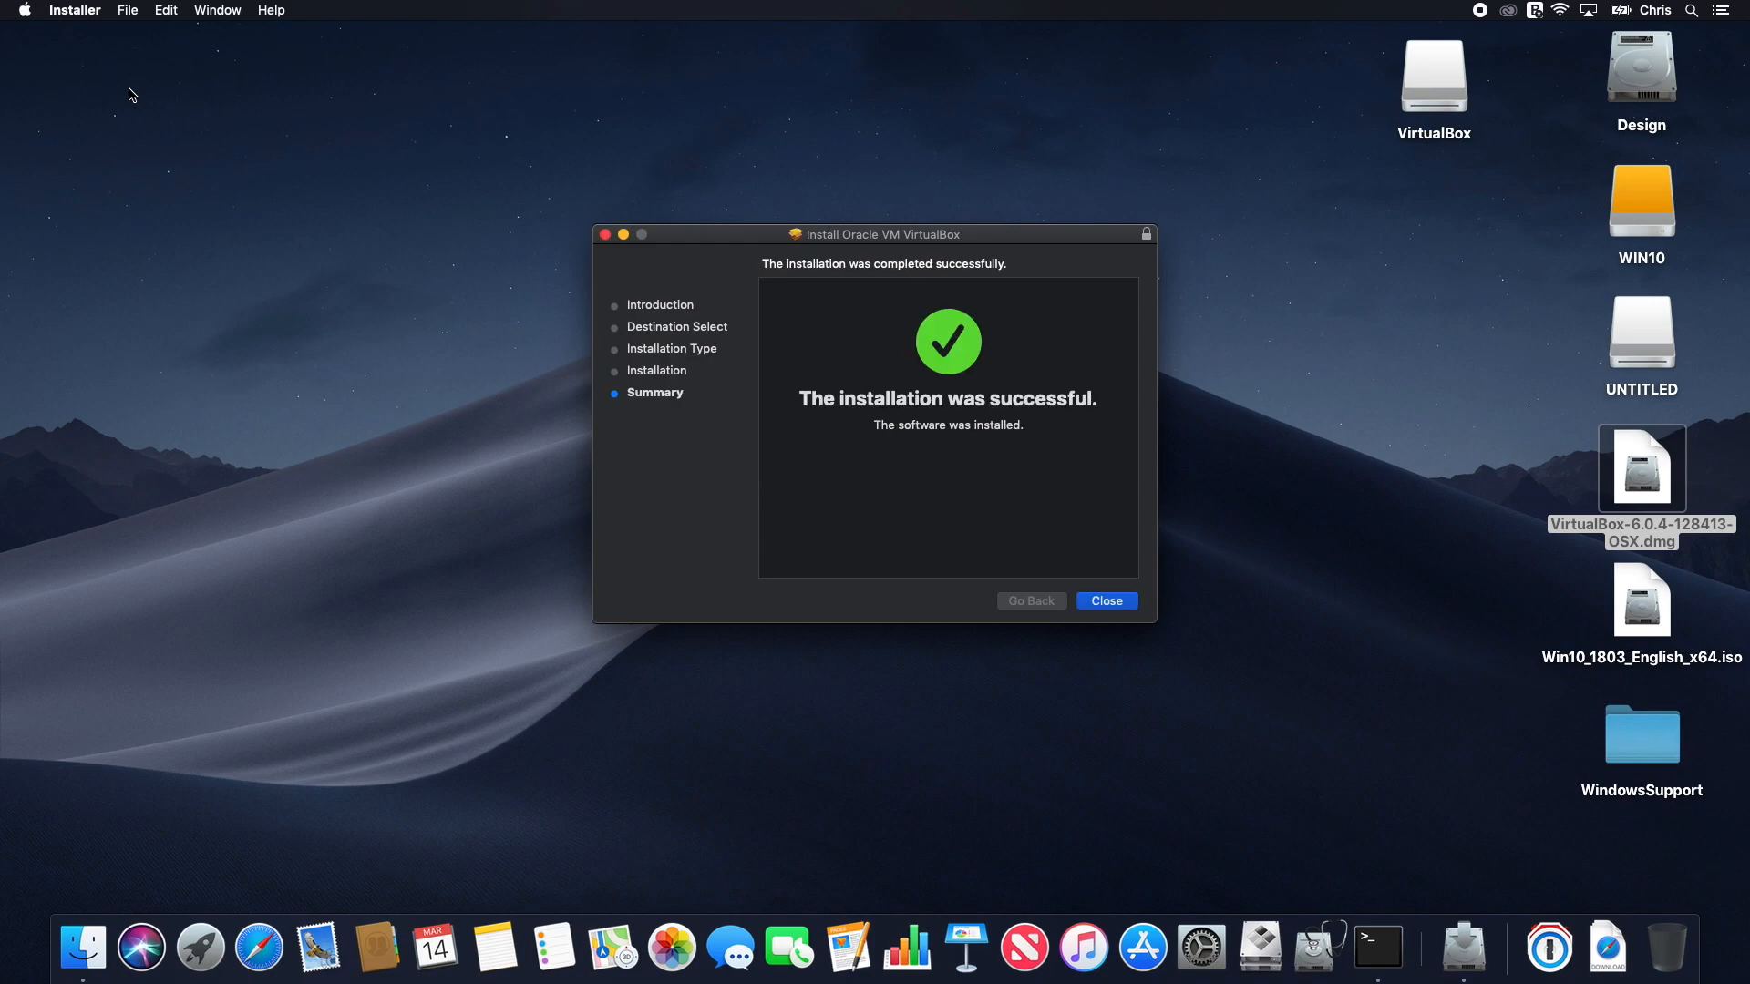
pyautogui.click(1108, 602)
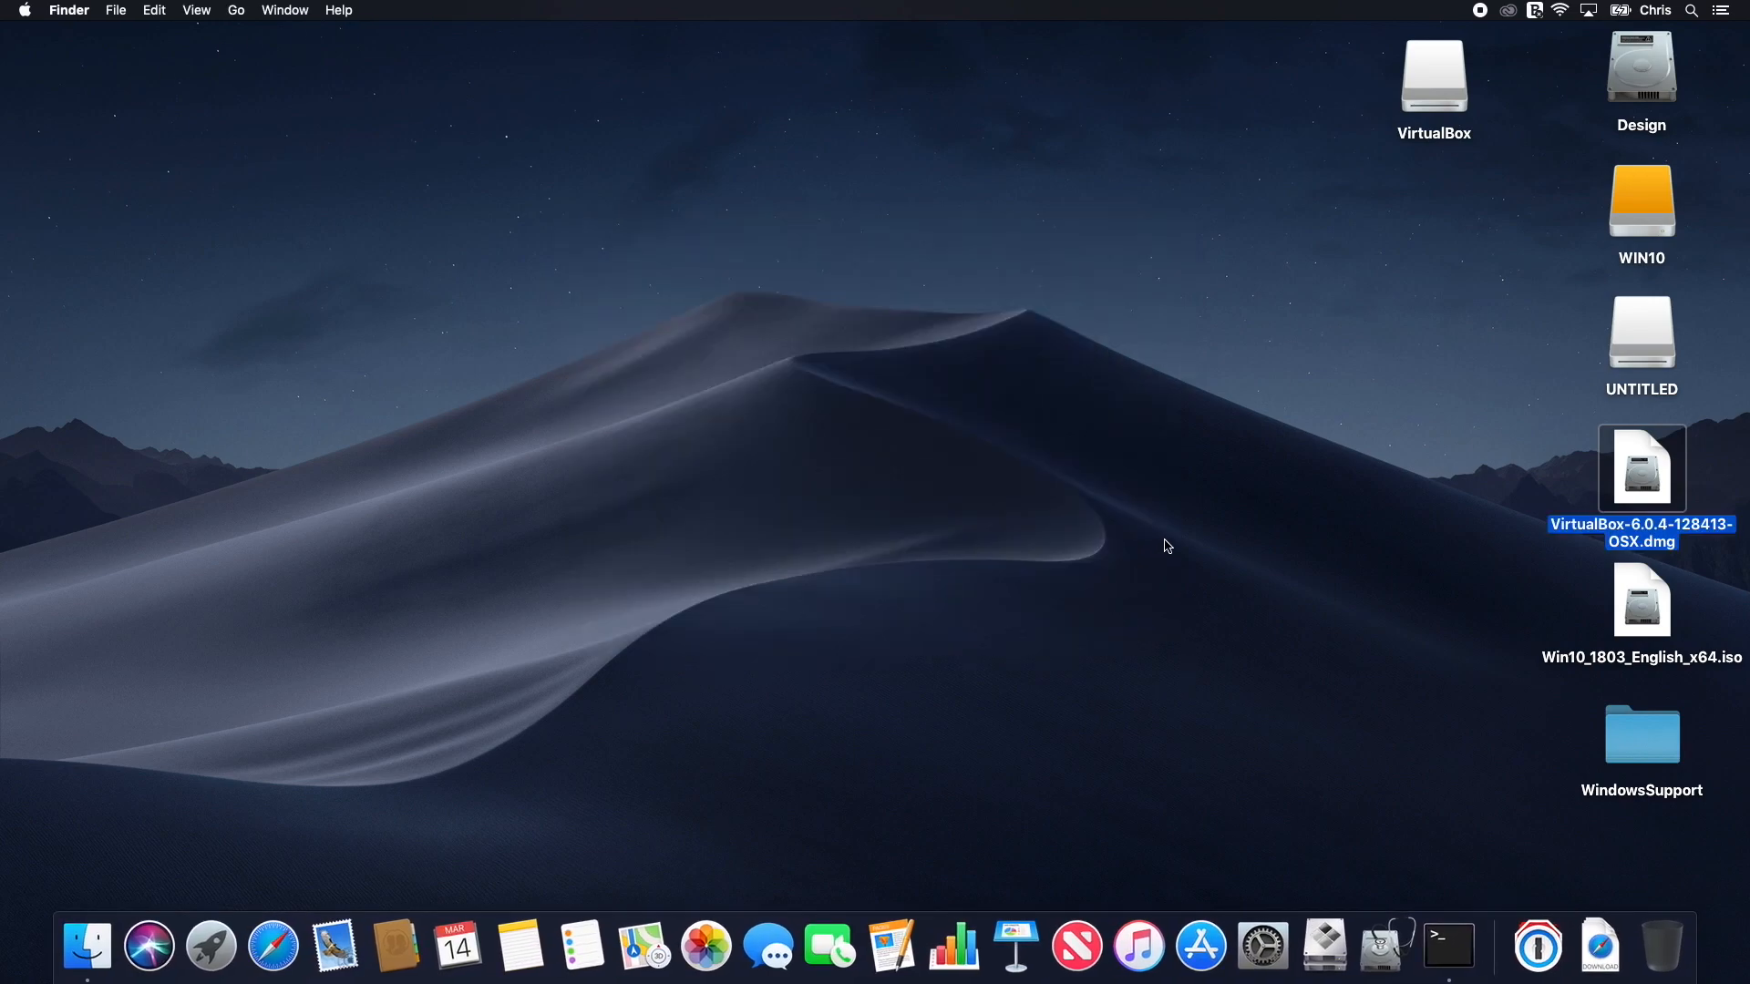
pyautogui.click(1165, 542)
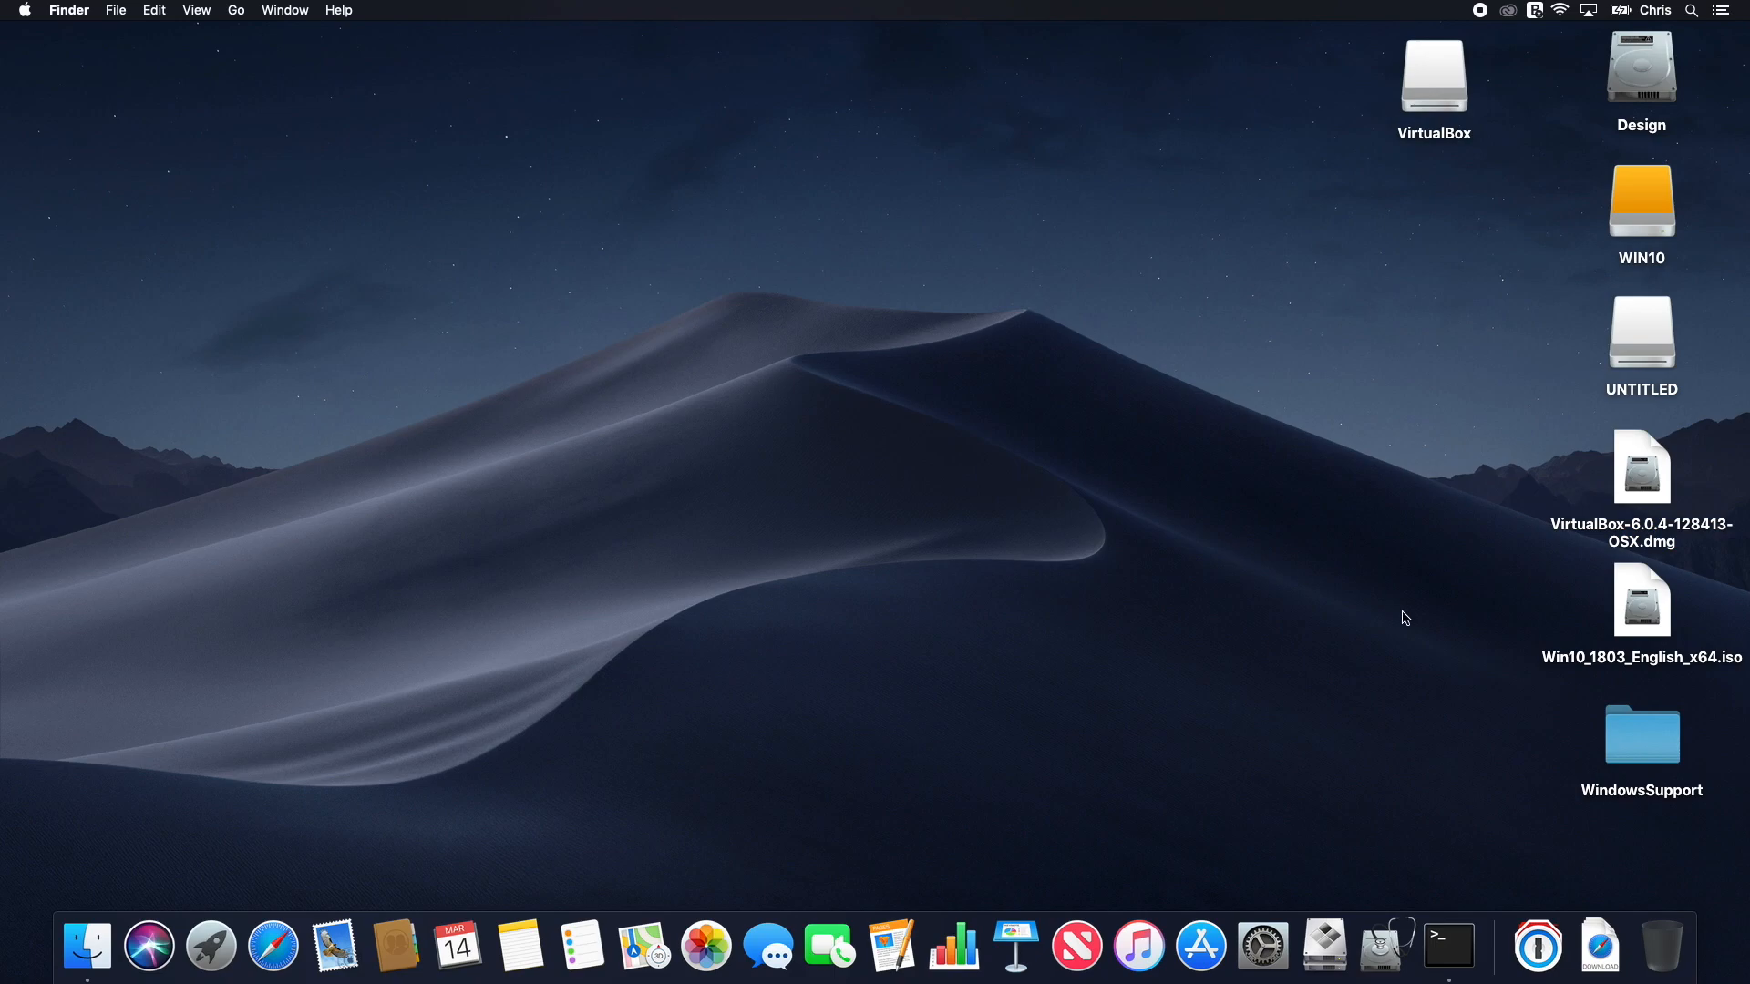
# Step: Run diskutil list in Terminal and find the disk identifier of the WIN10 drive
pyautogui.click(1450, 948)
pyautogui.write('diskutil list')
pyautogui.press('Return')
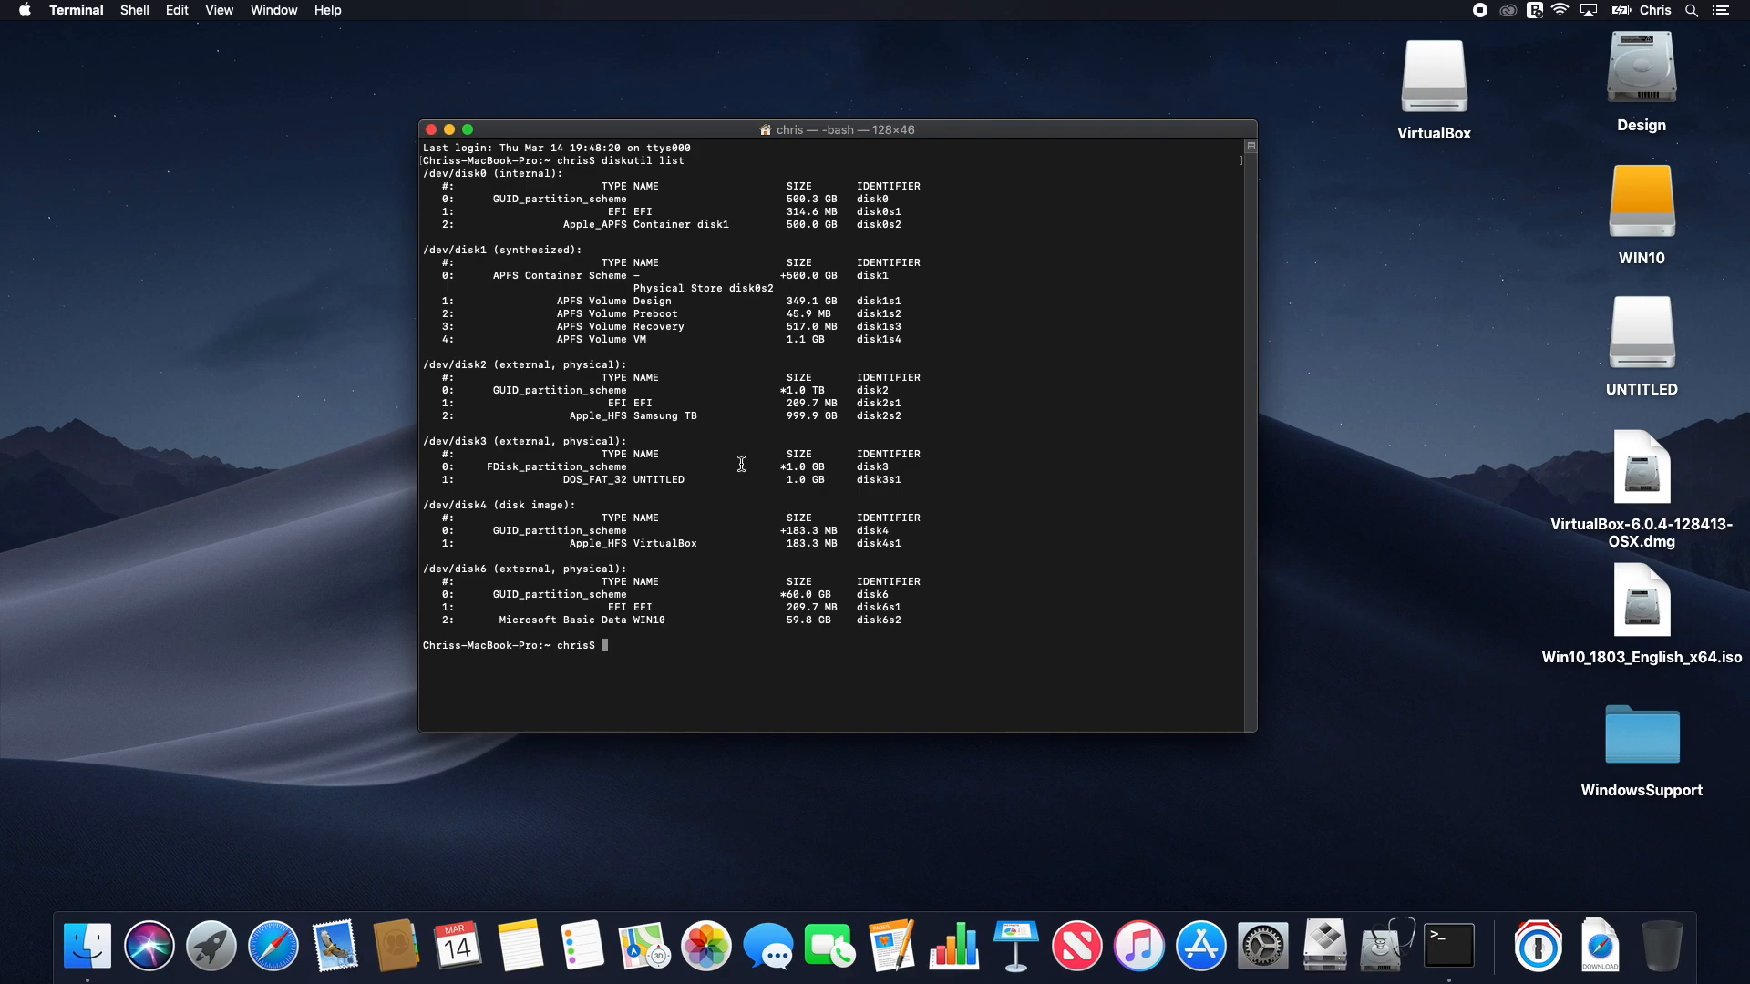
pyautogui.doubleClick(635, 620)
pyautogui.doubleClick(879, 595)
pyautogui.click(660, 640)
# Step: Enter the command sudo VBoxManage internalcommands createrawvmdk -filename bootcamp.vmdk -rawdisk /dev/disk6 at the prompt
pyautogui.write('sudo VBoxManage internalcommands')
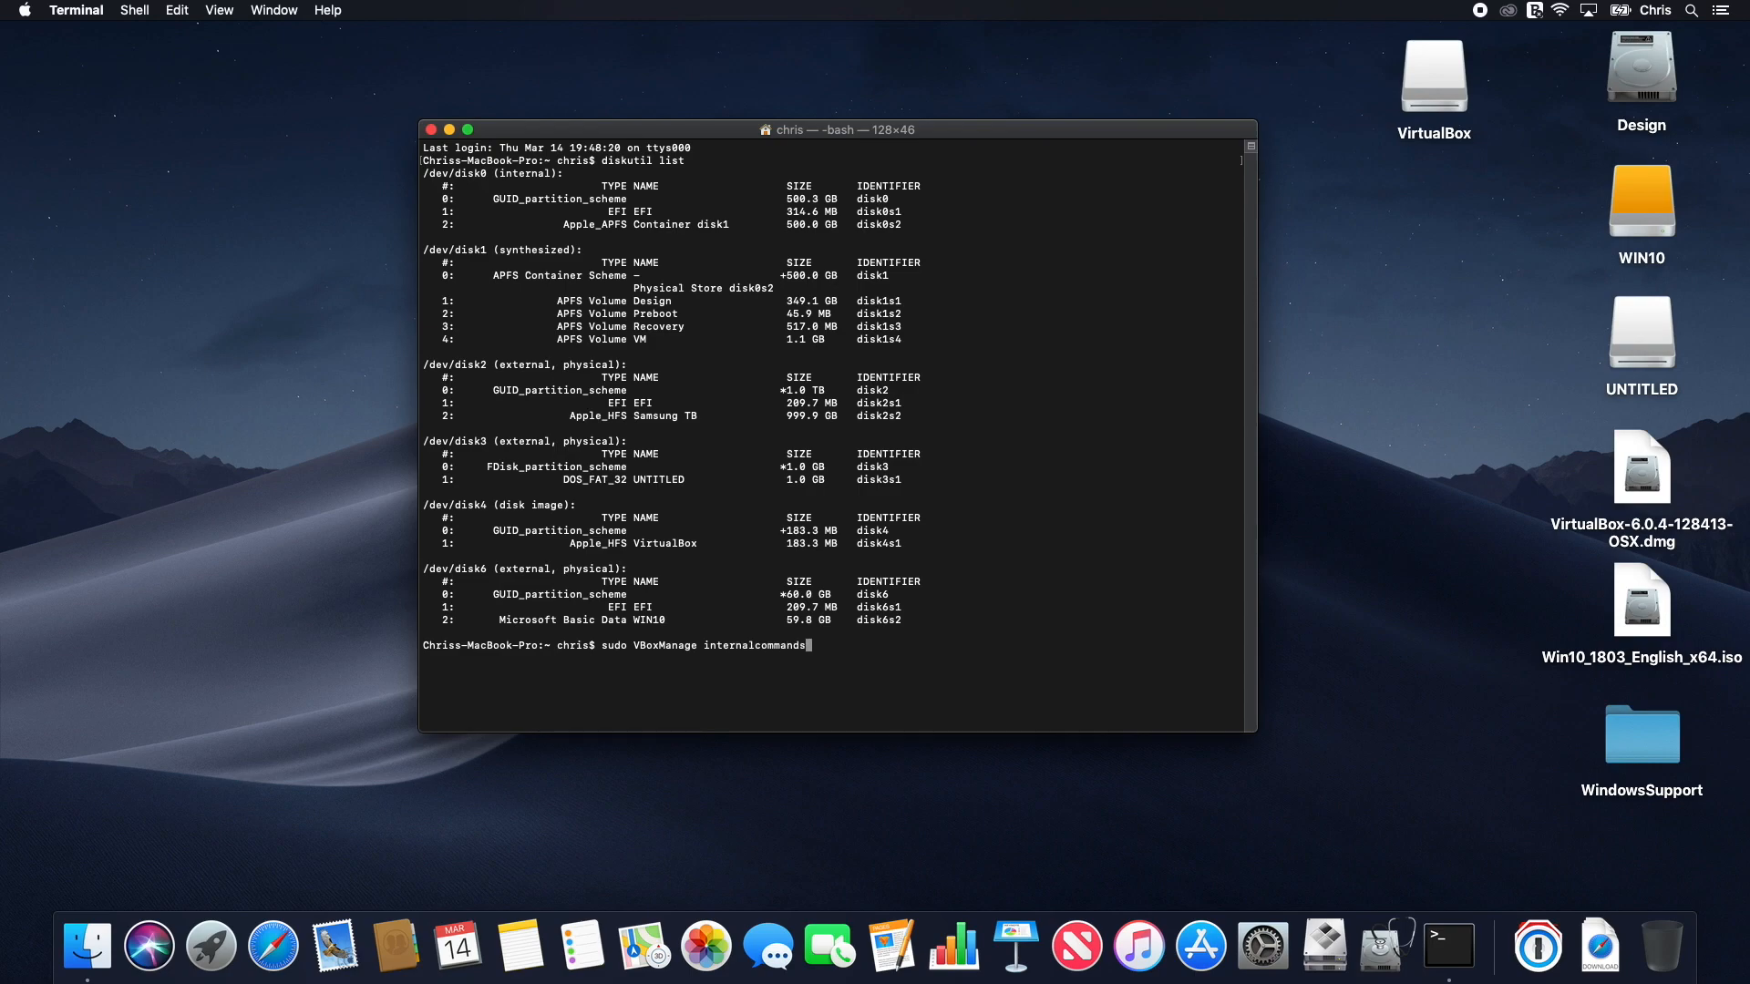
pyautogui.write(' createrawvmdk -filena')
pyautogui.press('BackSpace')
pyautogui.write('bootcamp')
pyautogui.write('.vmdk')
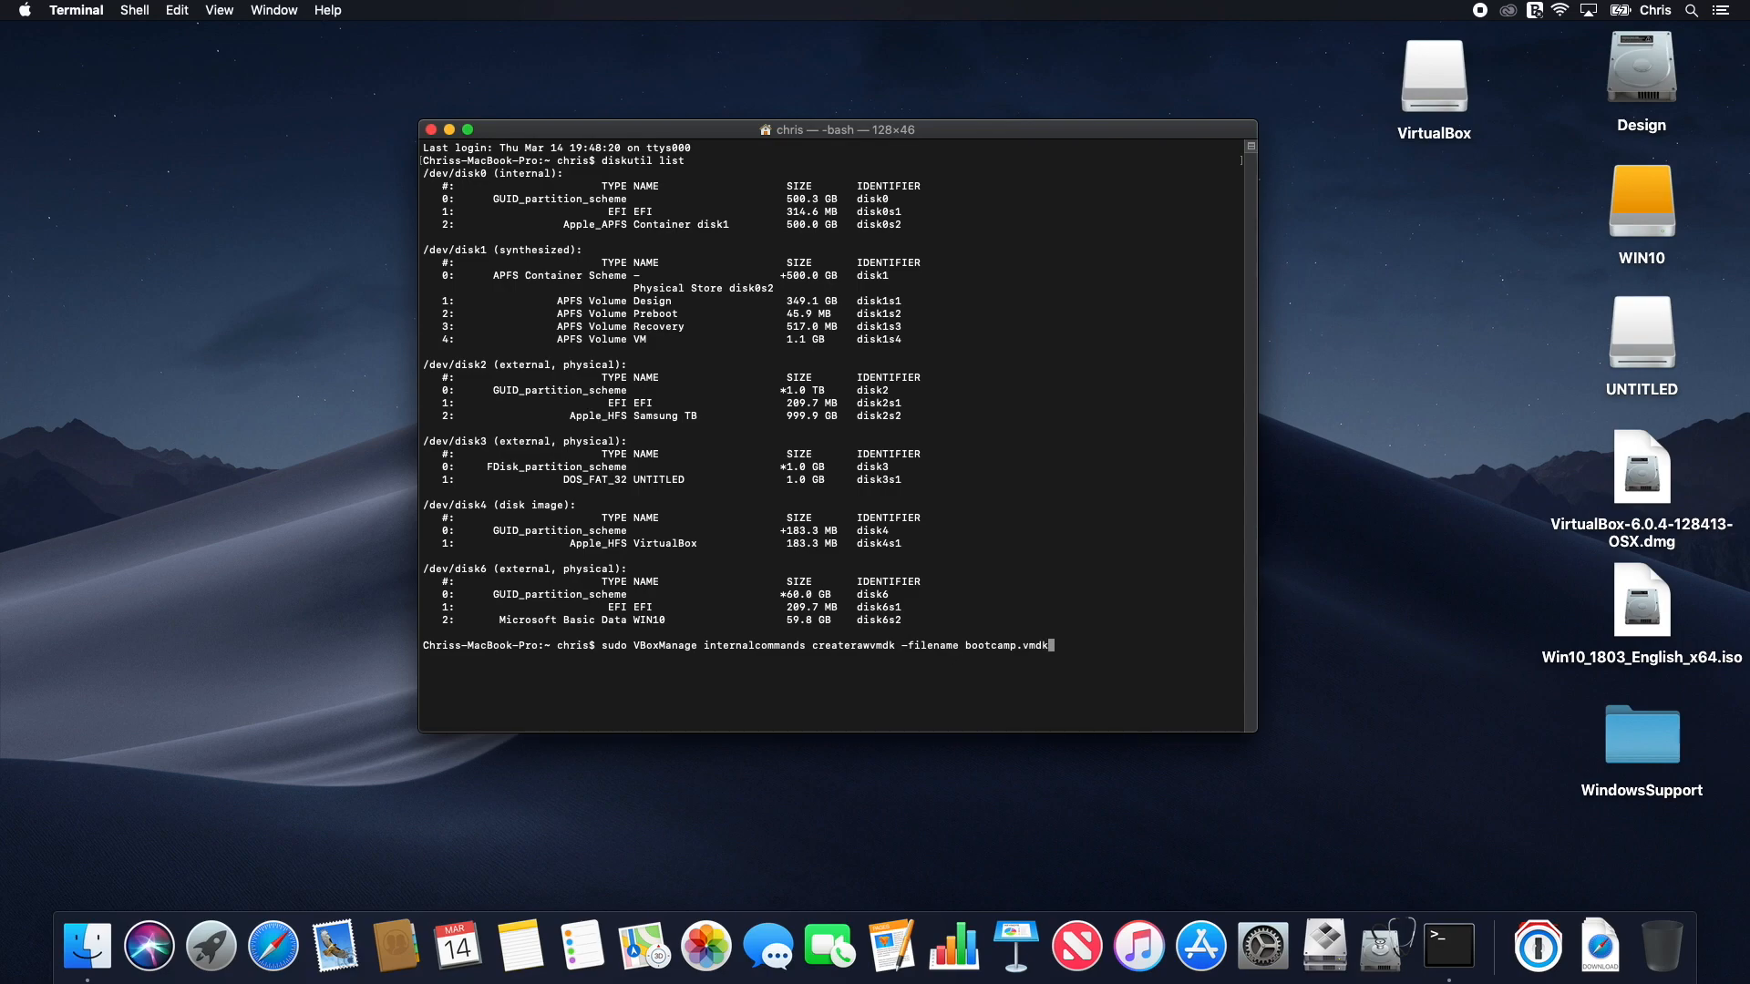
pyautogui.write(' -rawdisk /dev/disk6')
# Step: Copy the createrawvmdk command text, try to run the command with the account password, and review its output
pyautogui.moveTo(1181, 645); pyautogui.dragTo(600, 645)
pyautogui.rightClick(731, 650)
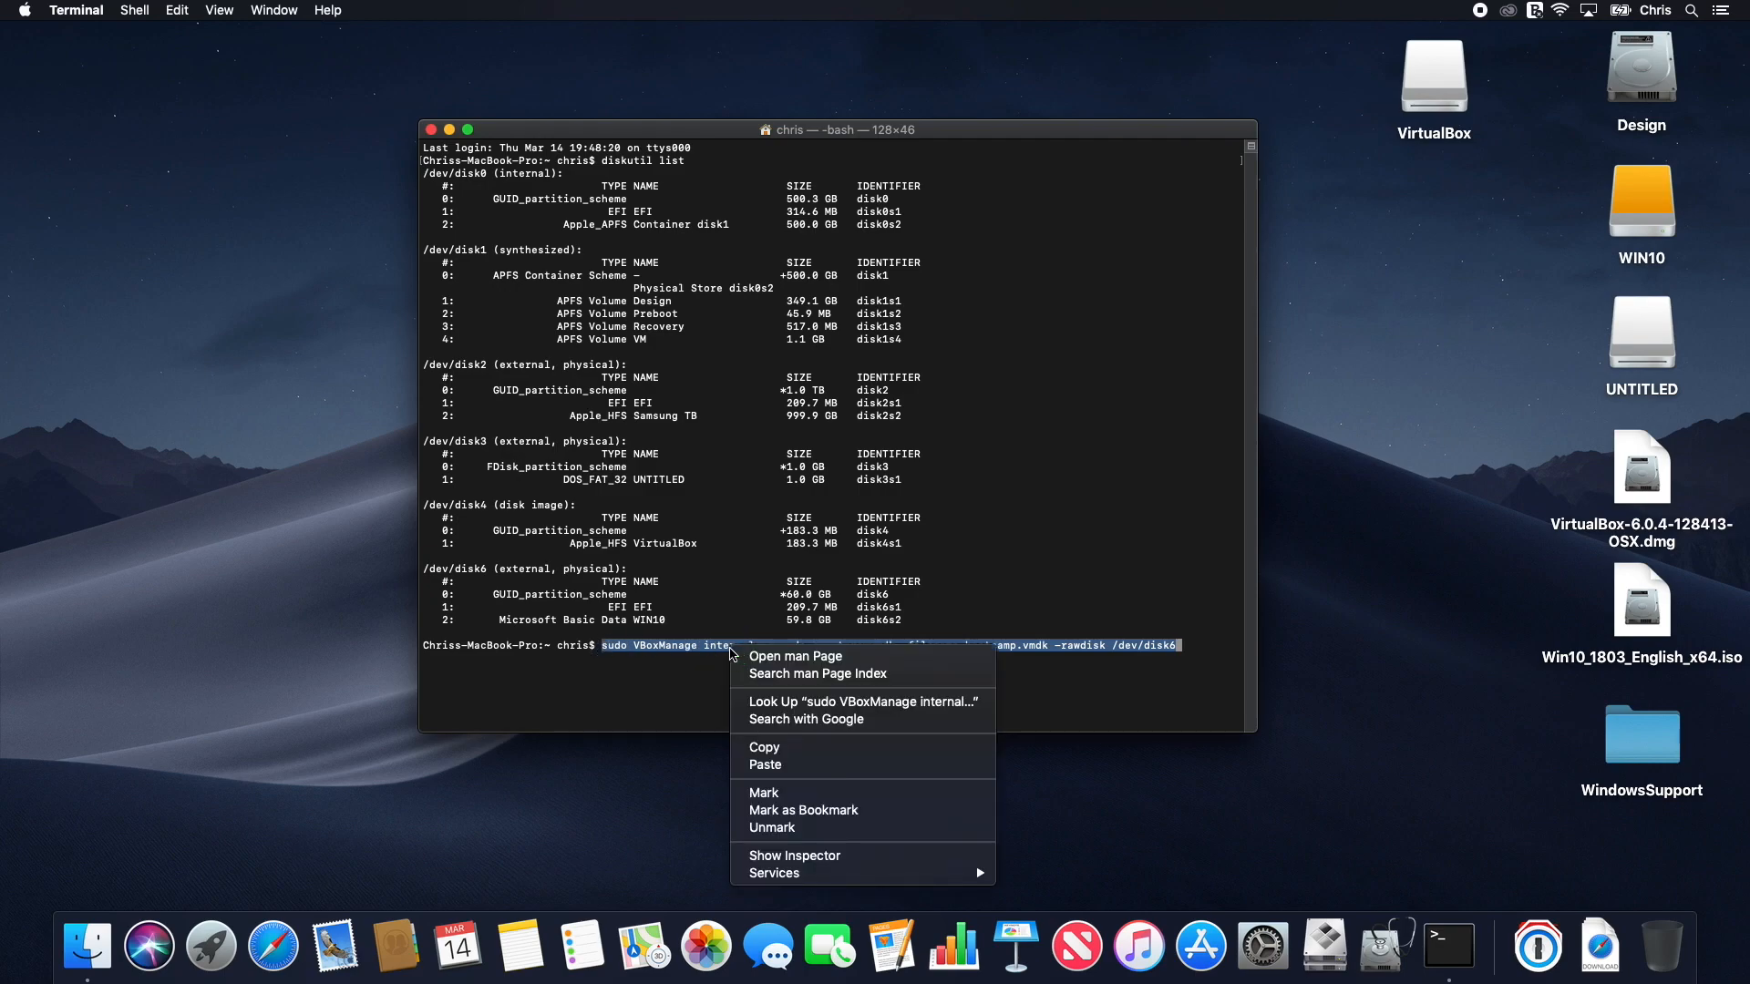
pyautogui.click(766, 747)
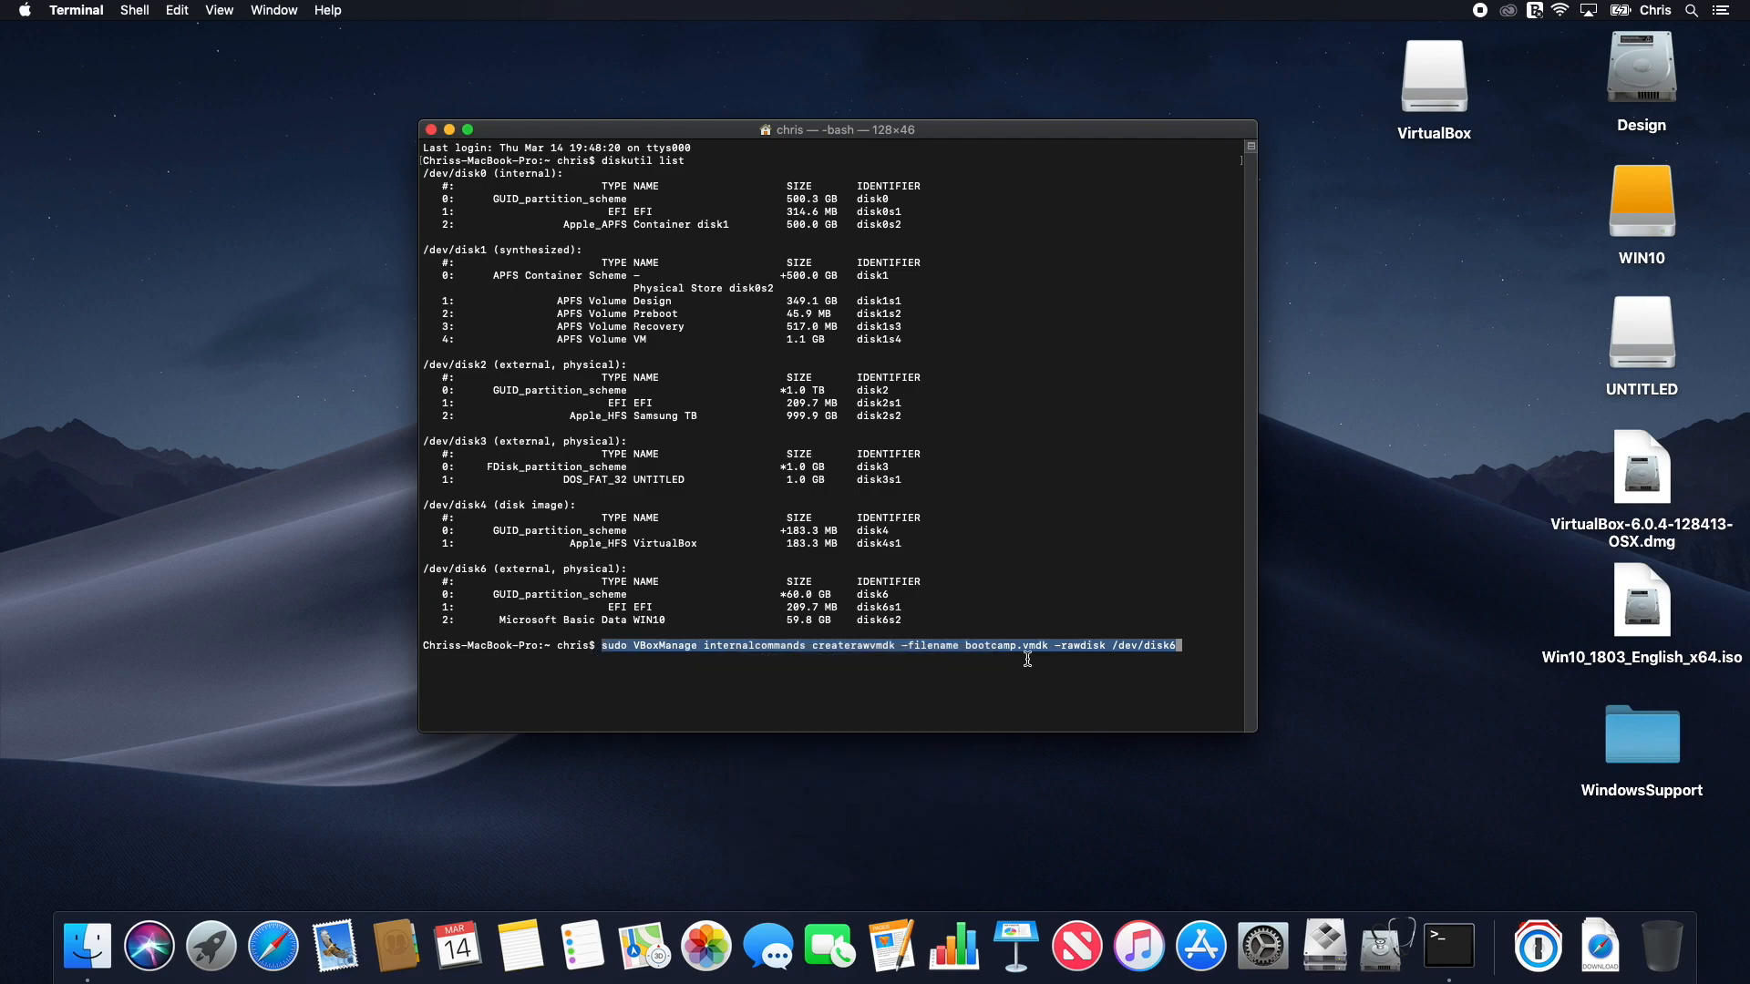
pyautogui.click(1186, 653)
pyautogui.press('Return')
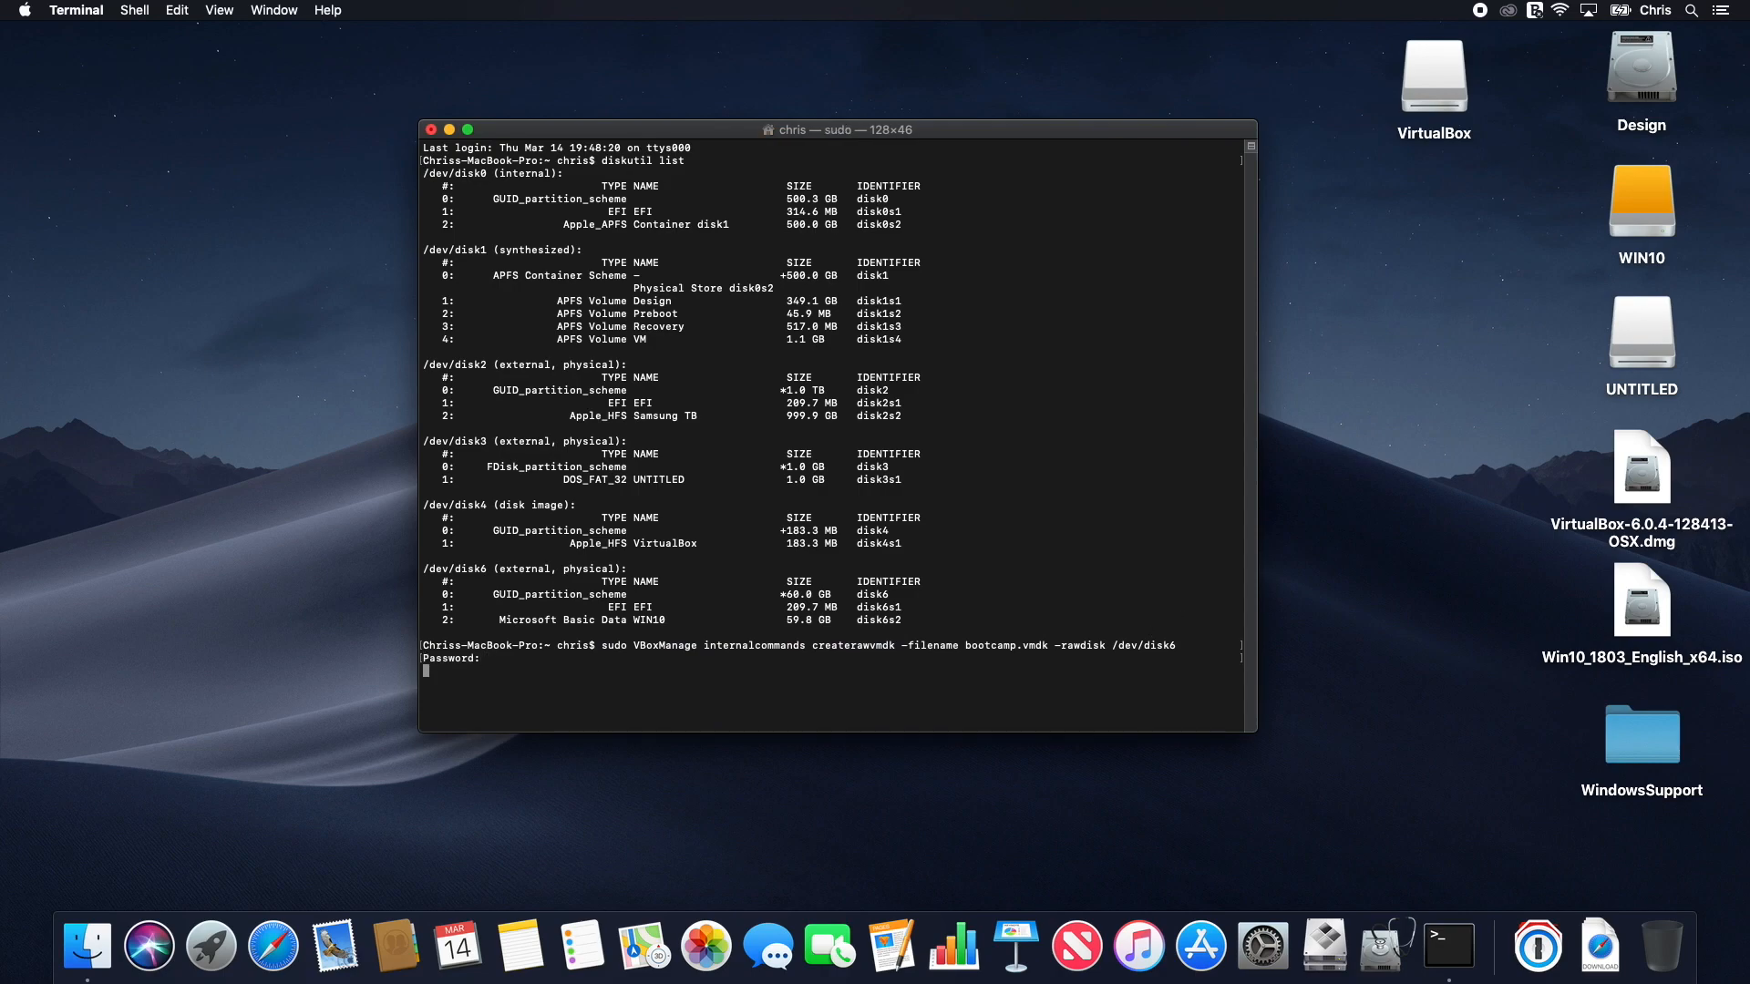
pyautogui.press('Return')
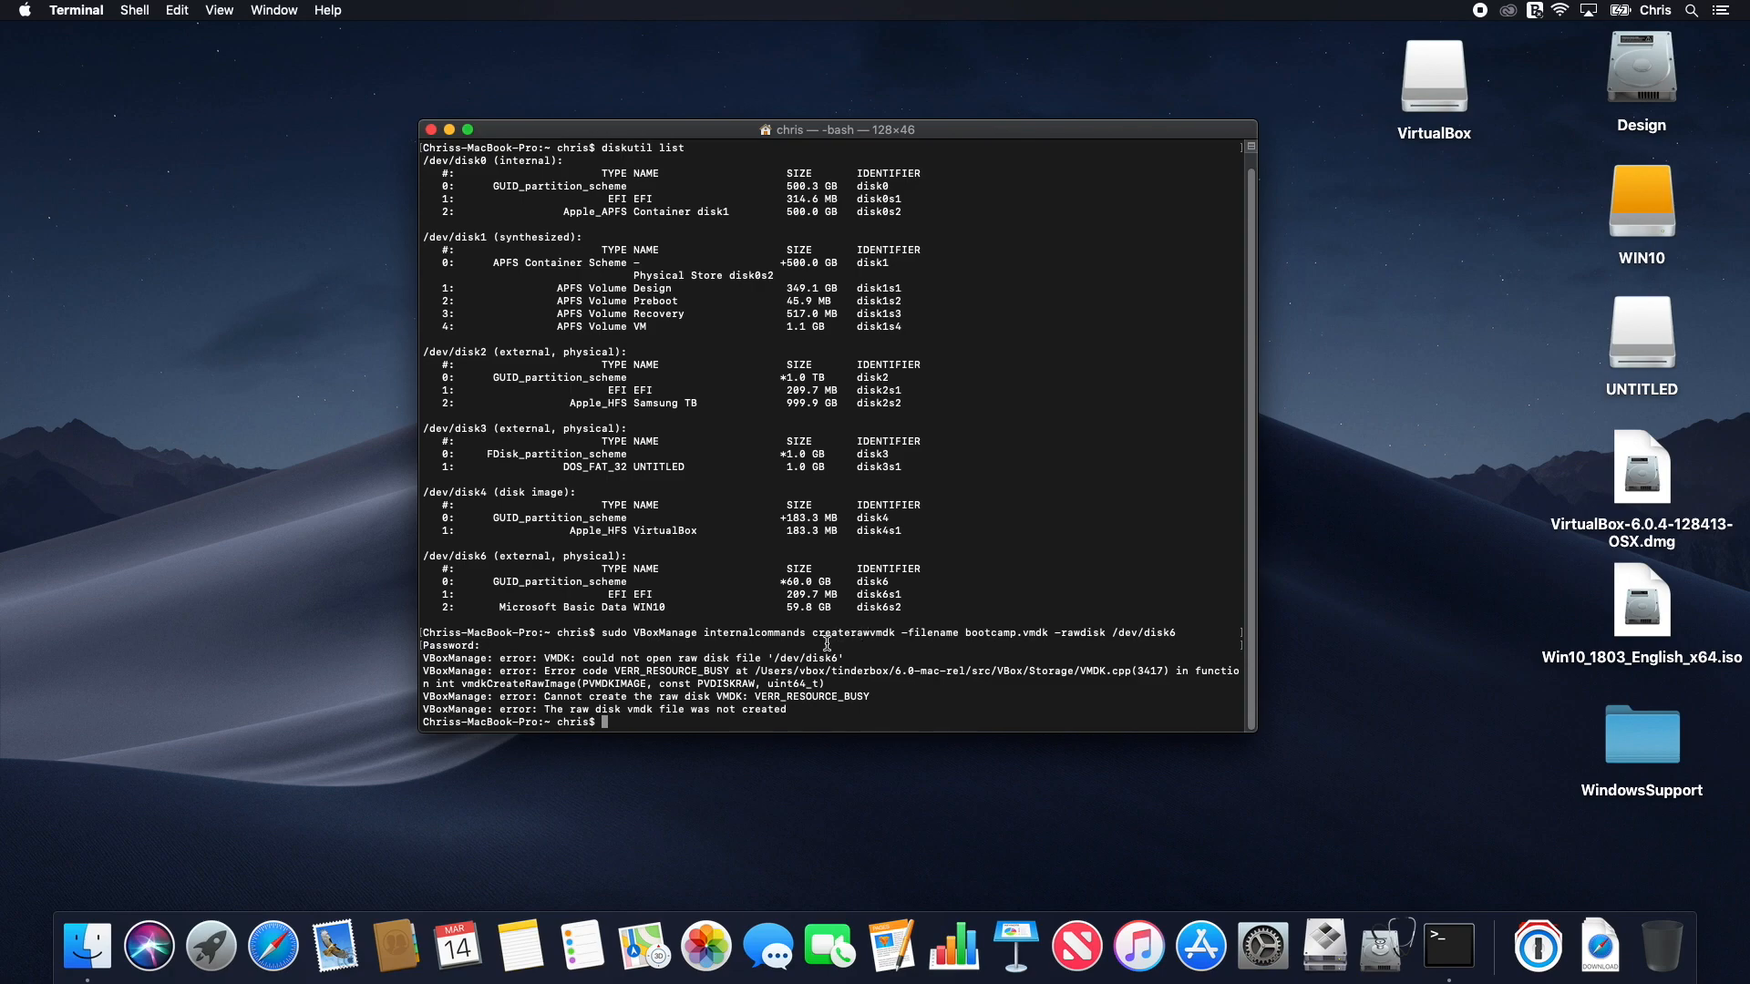
pyautogui.moveTo(423, 657); pyautogui.dragTo(799, 708)
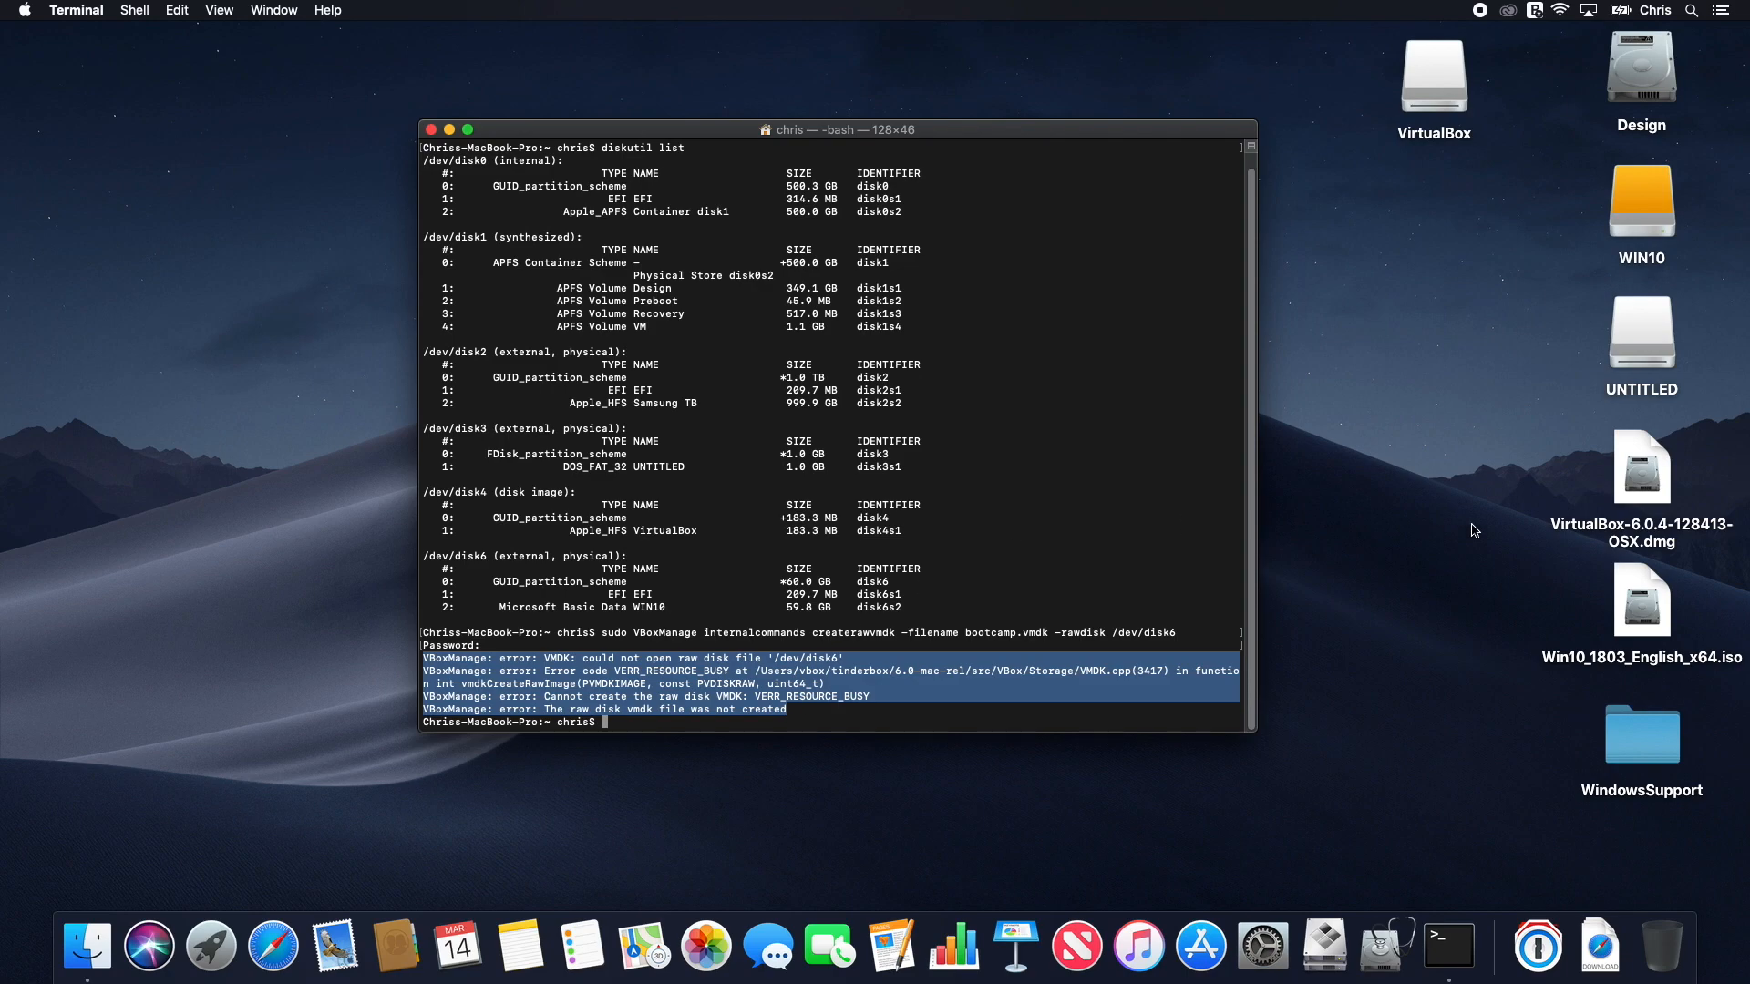
# Step: Eject the WIN10 drive from the desktop
pyautogui.click(1646, 211)
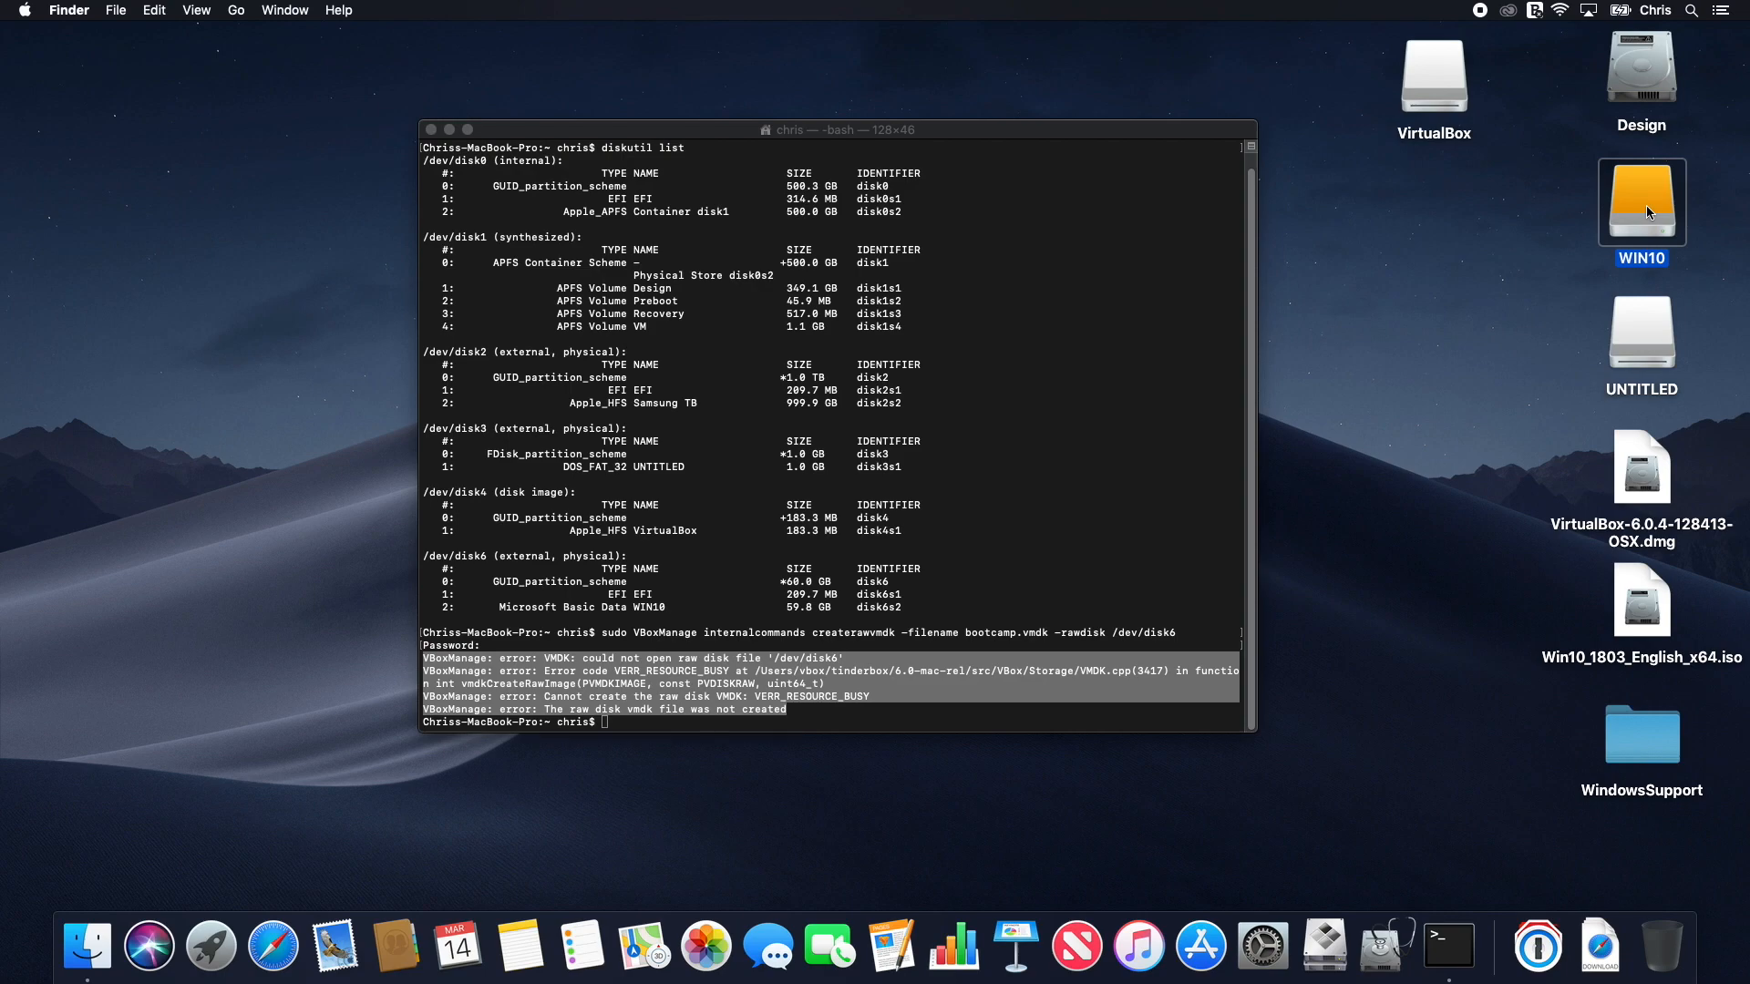
pyautogui.rightClick(1645, 211)
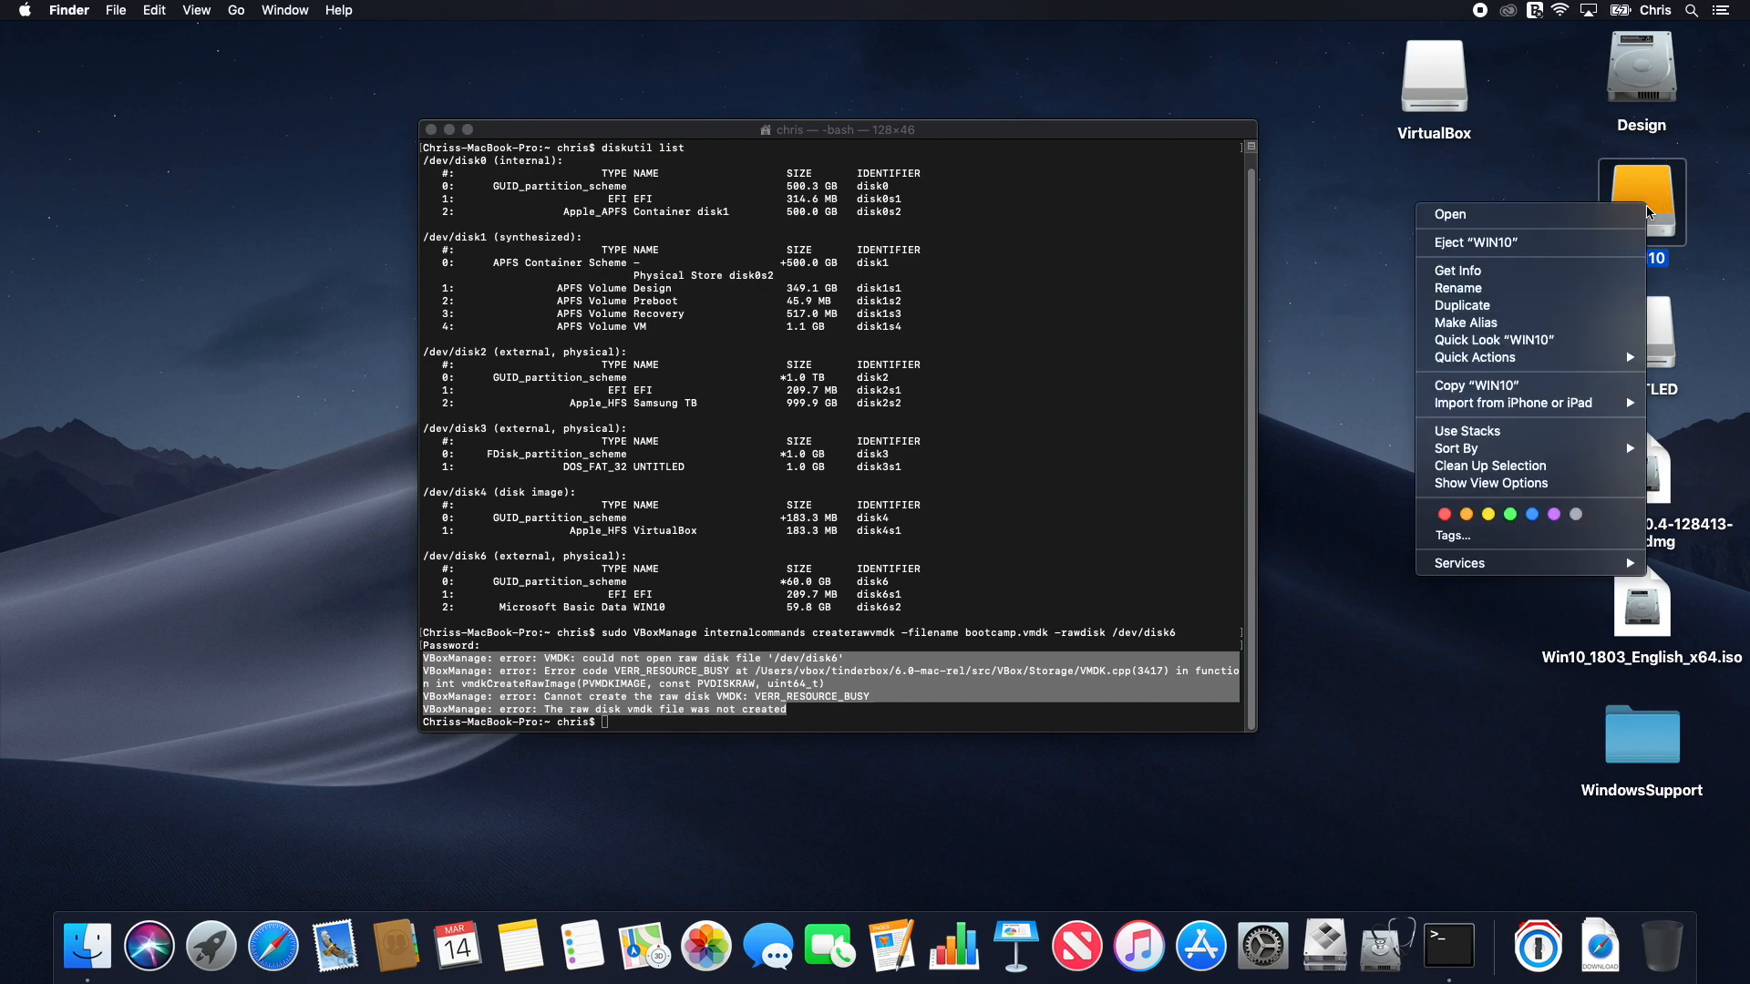
pyautogui.click(1561, 244)
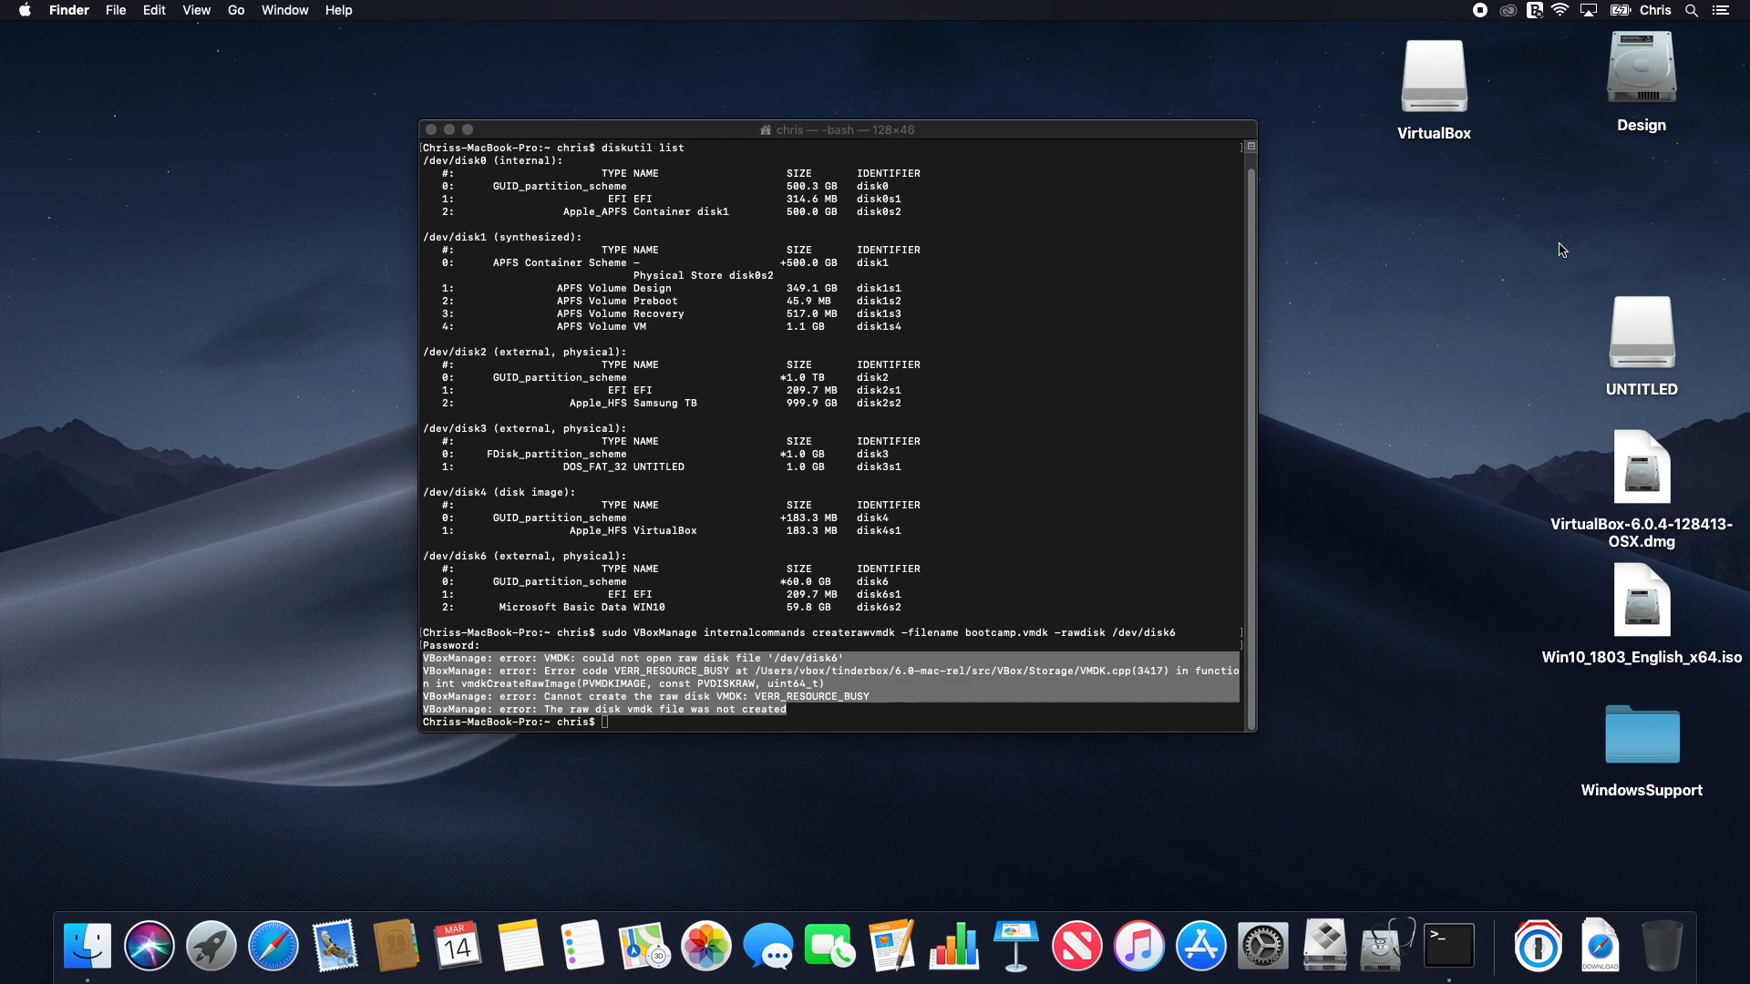
# Step: Recall the same createrawvmdk command for /dev/disk6 in Terminal, run it again and check its output
pyautogui.click(690, 723)
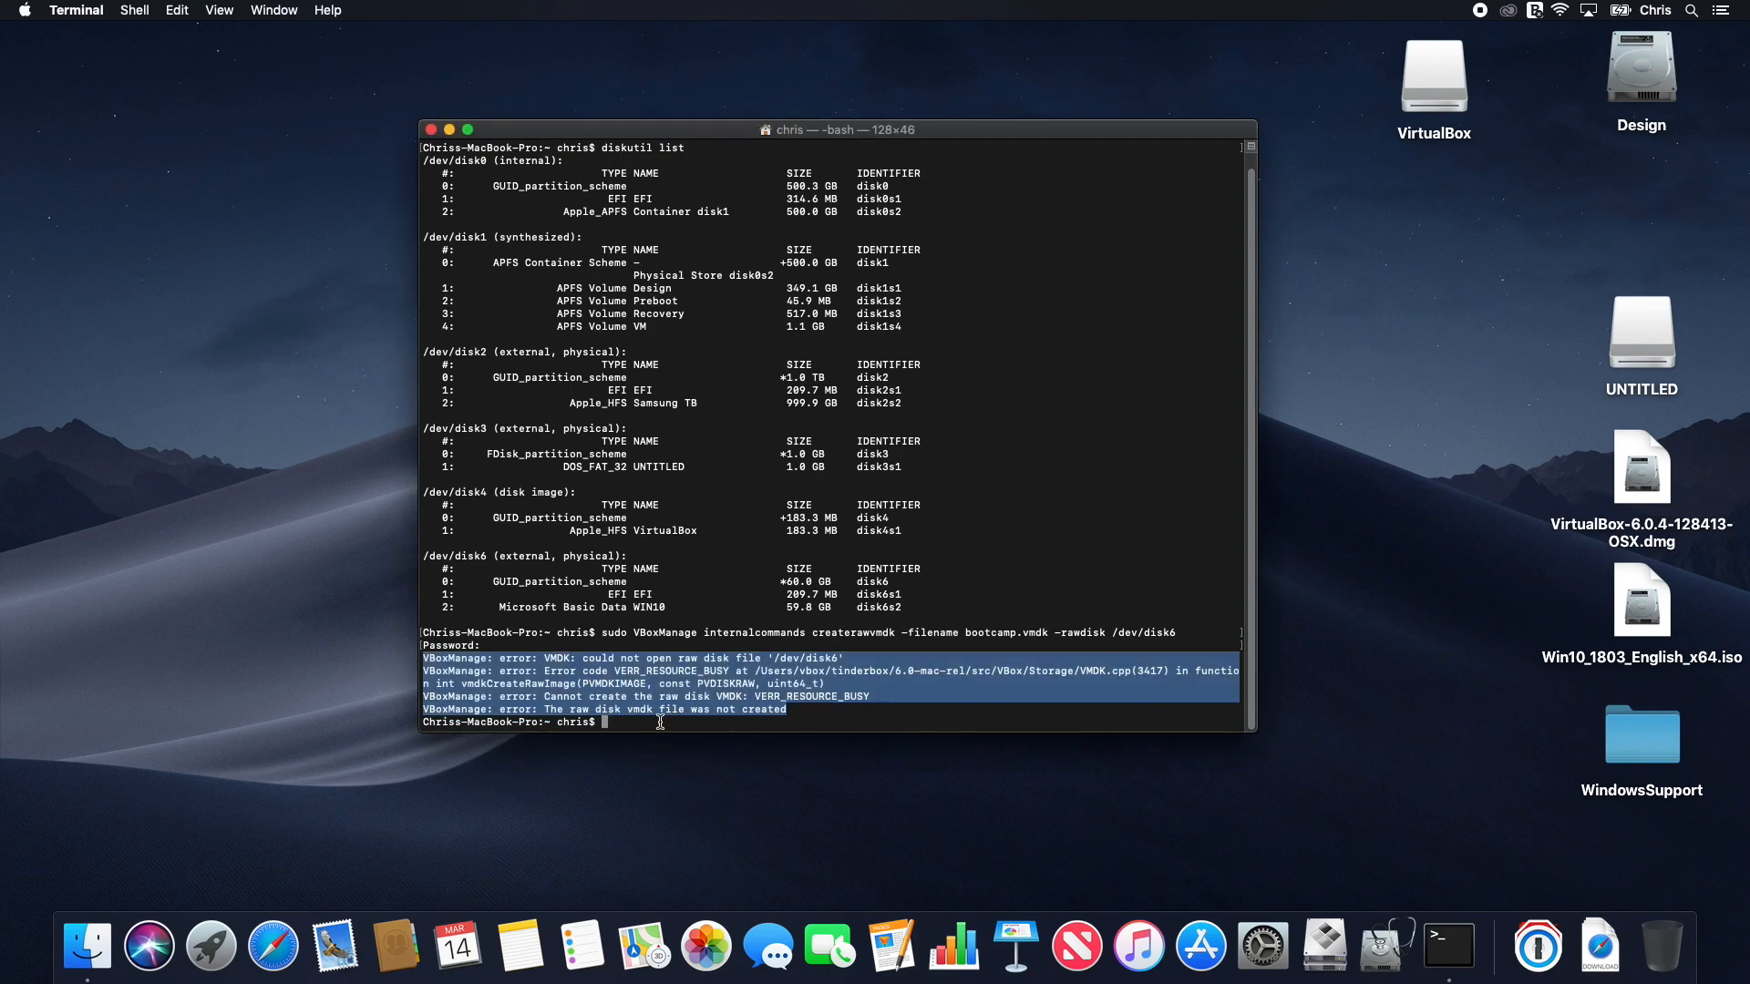
pyautogui.click(660, 722)
pyautogui.press('Up')
pyautogui.moveTo(602, 721); pyautogui.dragTo(1186, 724)
pyautogui.click(1189, 726)
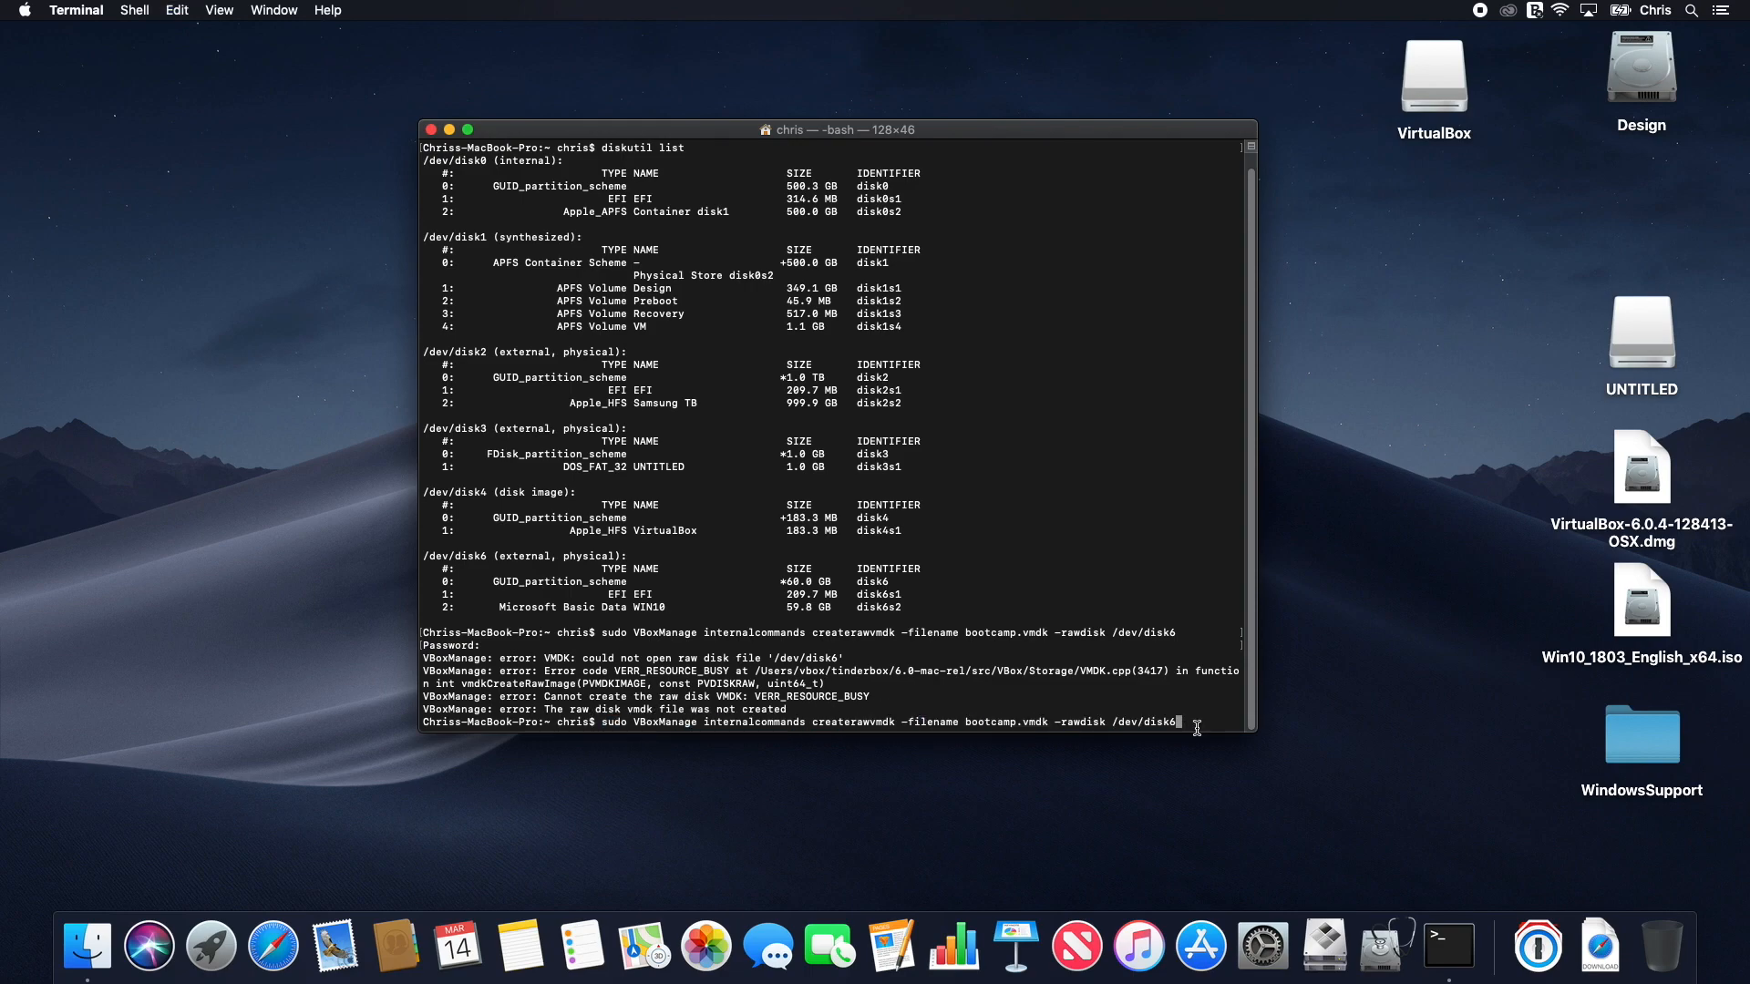
pyautogui.press('Return')
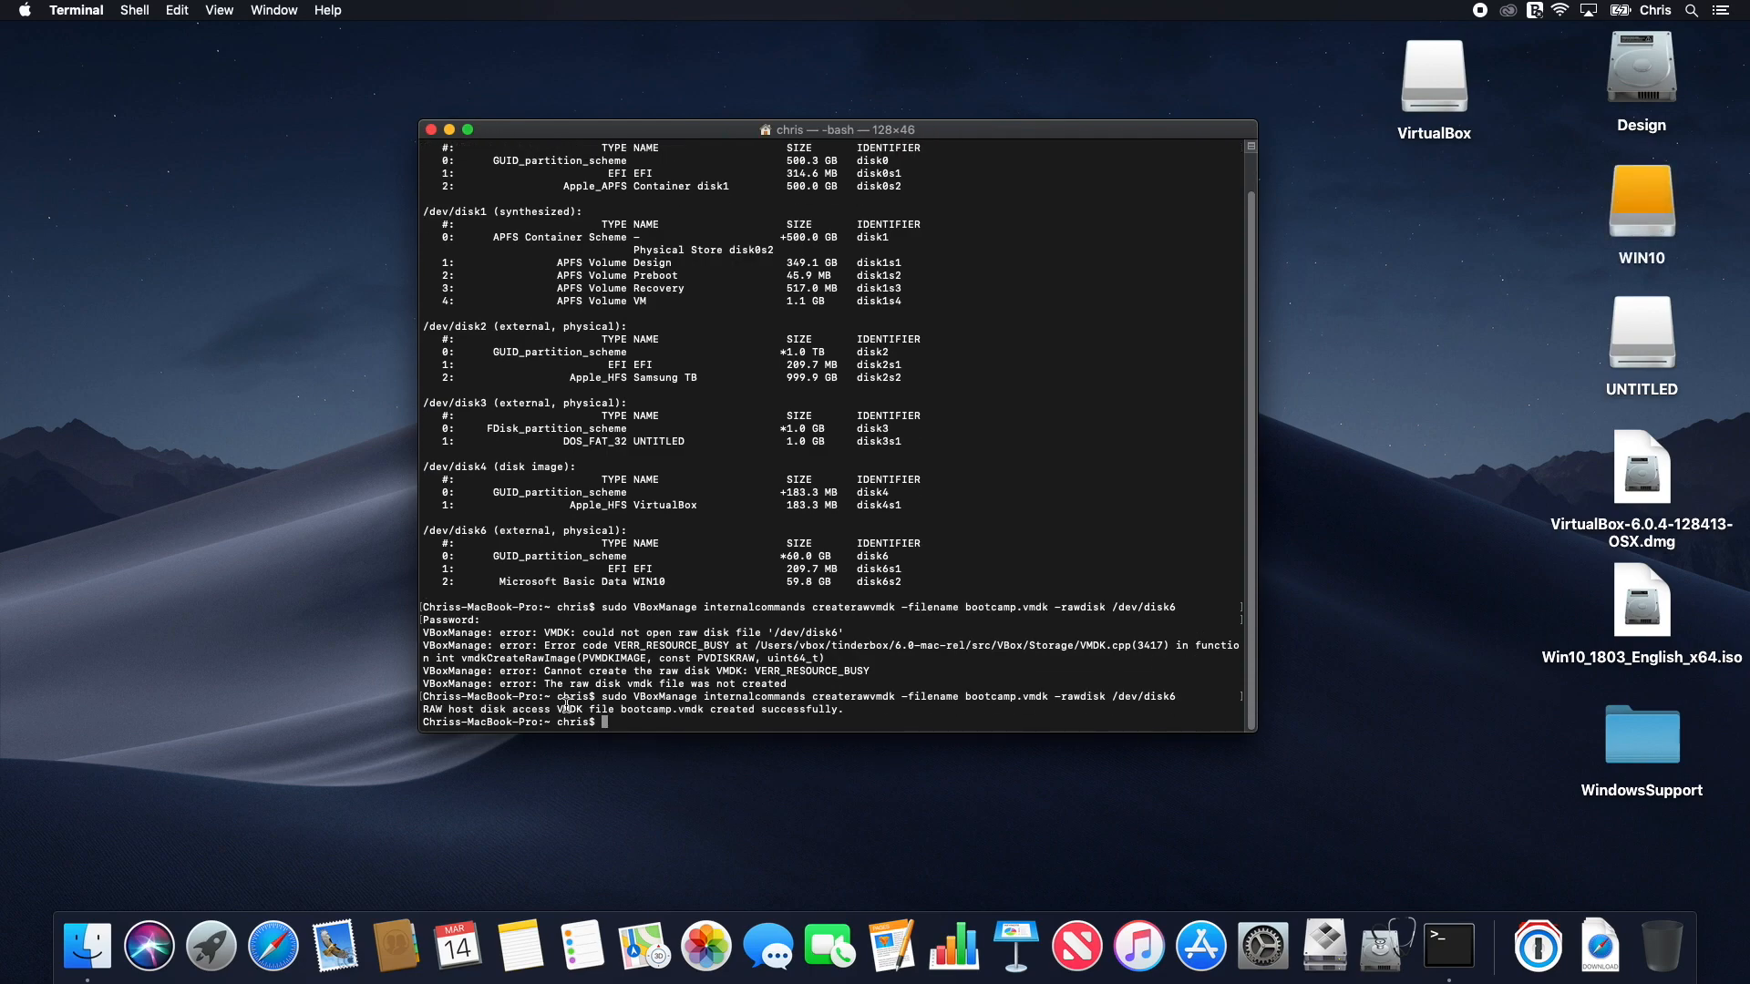
pyautogui.moveTo(558, 708); pyautogui.dragTo(844, 705)
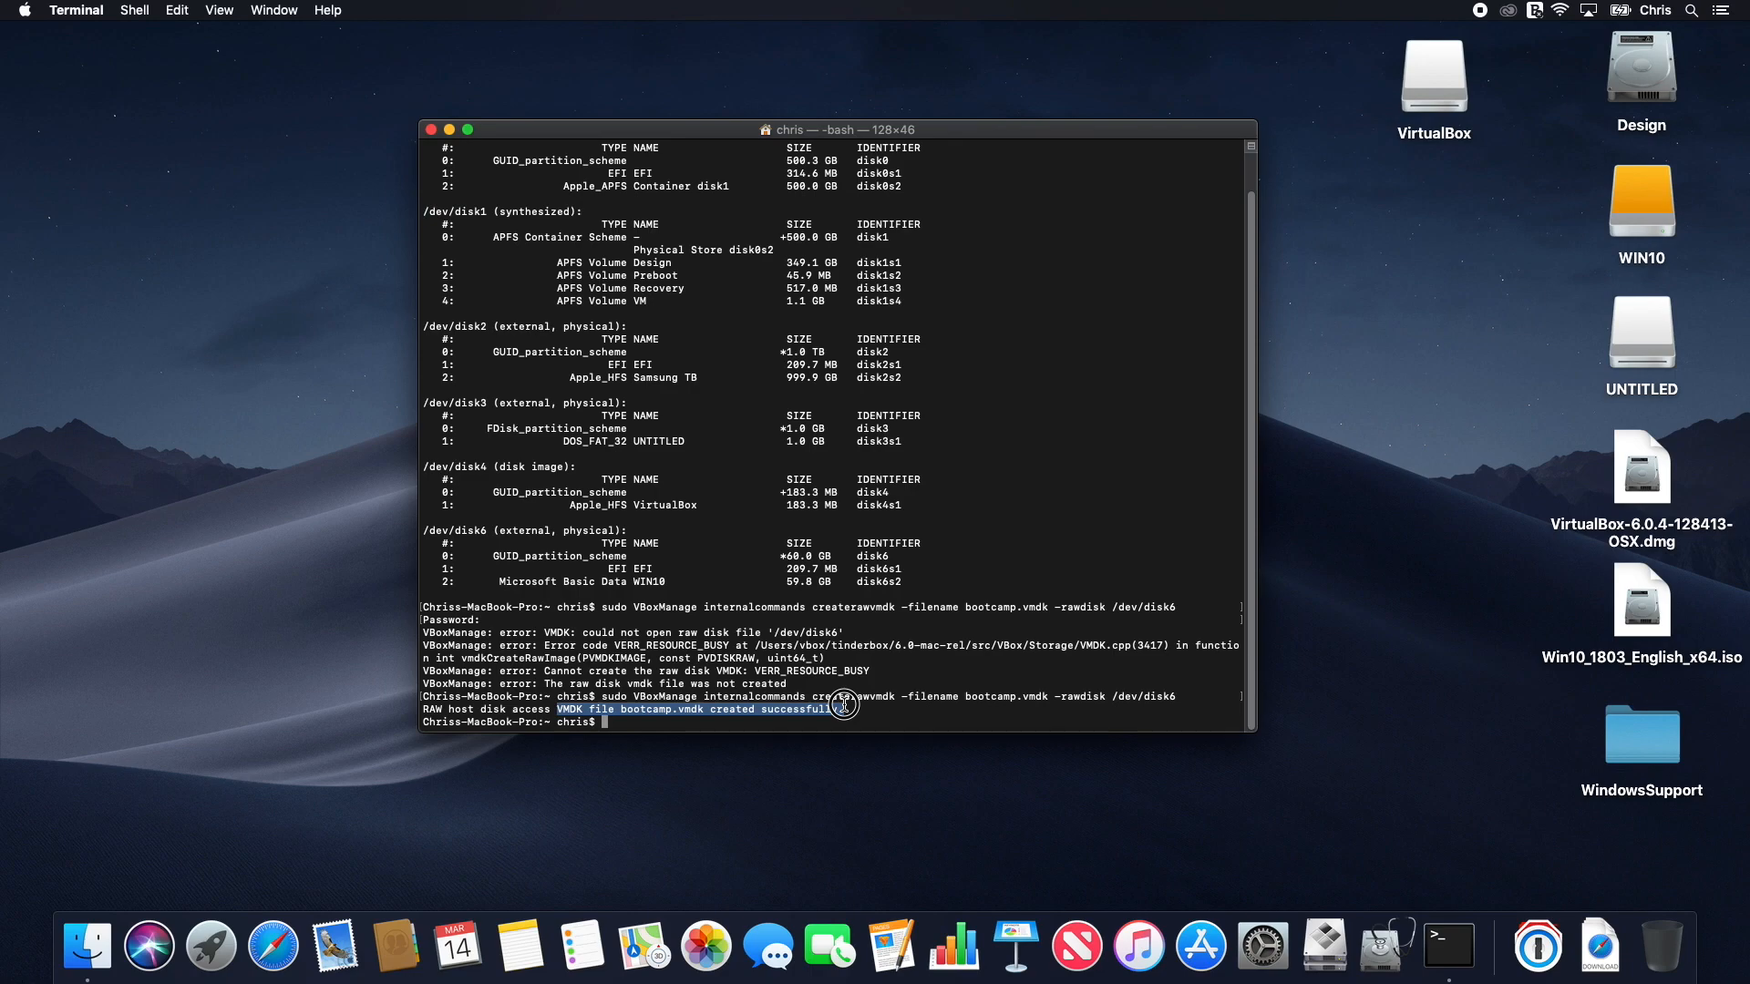
pyautogui.click(828, 720)
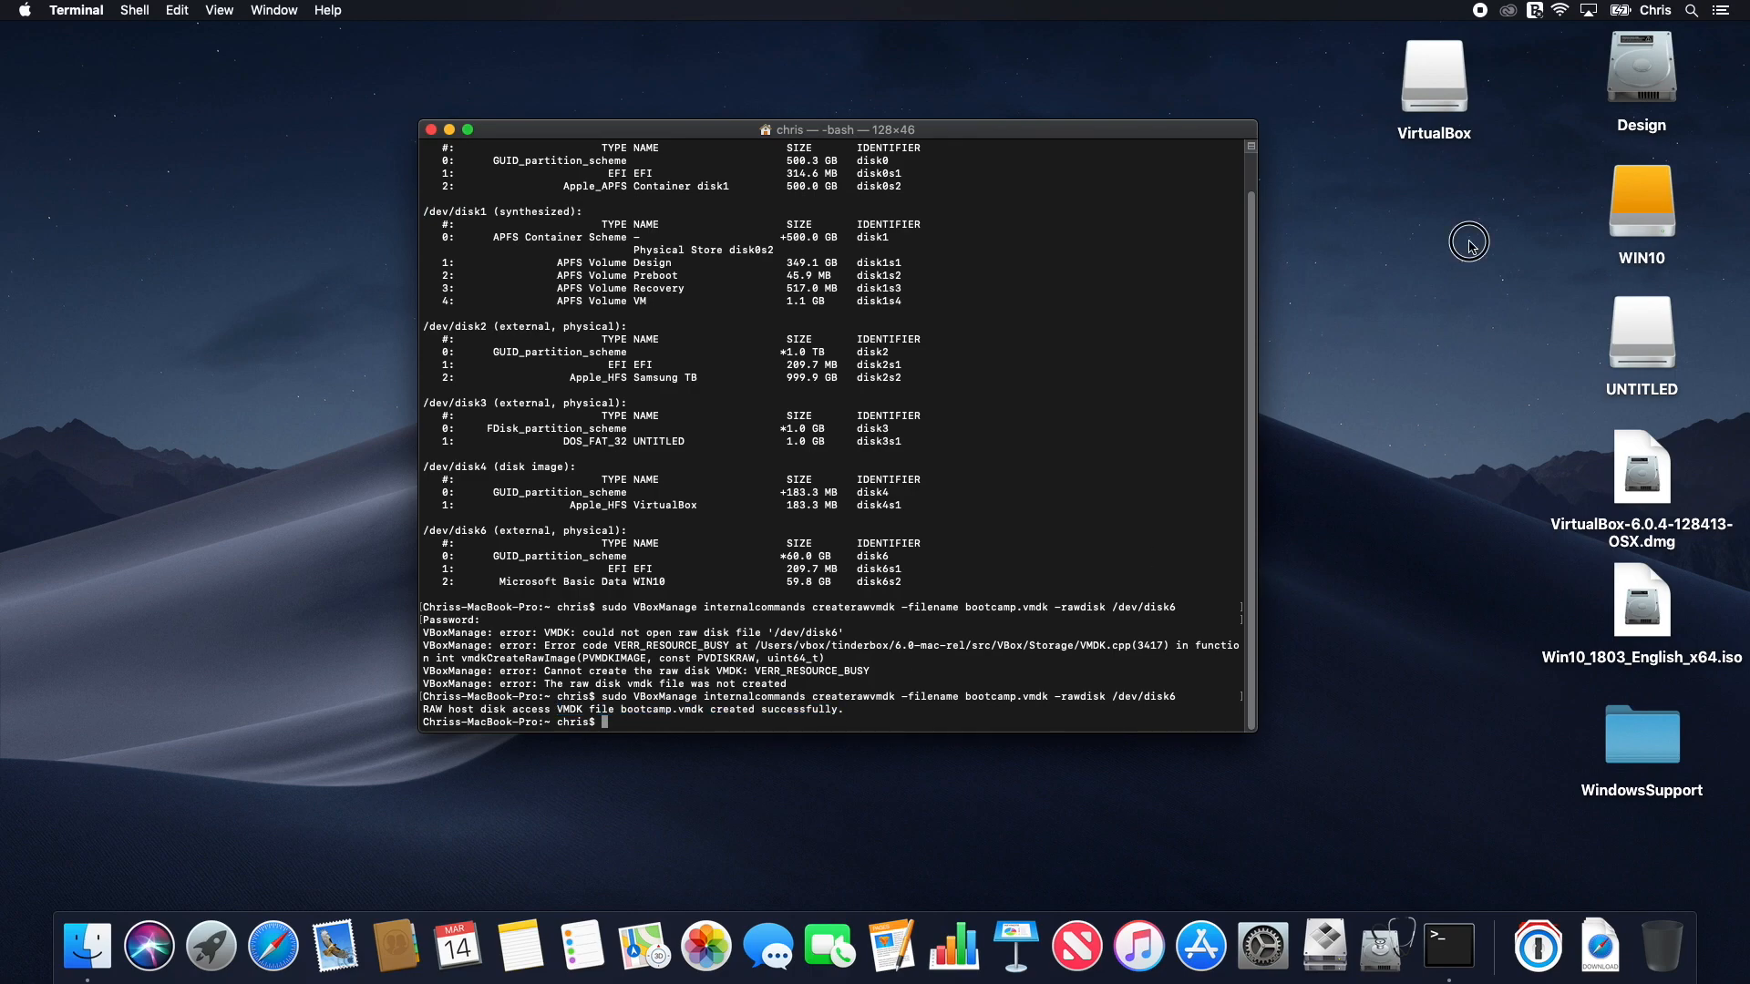
# Step: Locate bootcamp.vmdk in the home folder in Finder, view the folder as icons, and close the window
pyautogui.click(1469, 242)
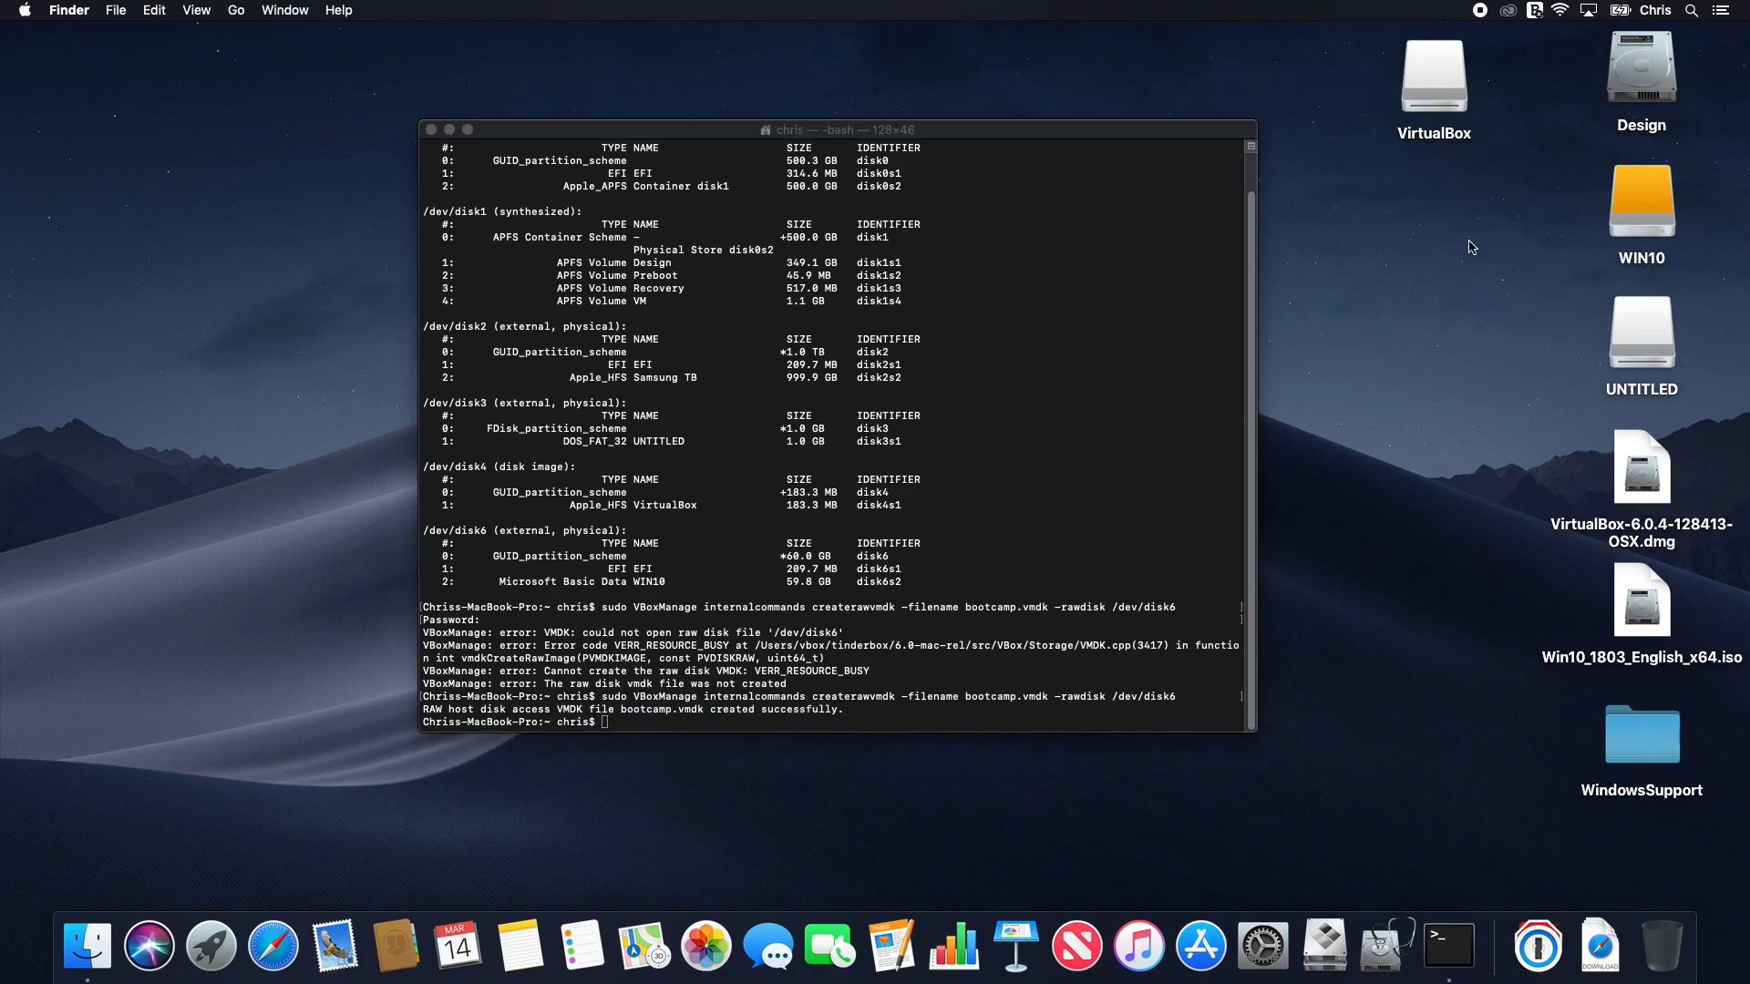
pyautogui.click(95, 951)
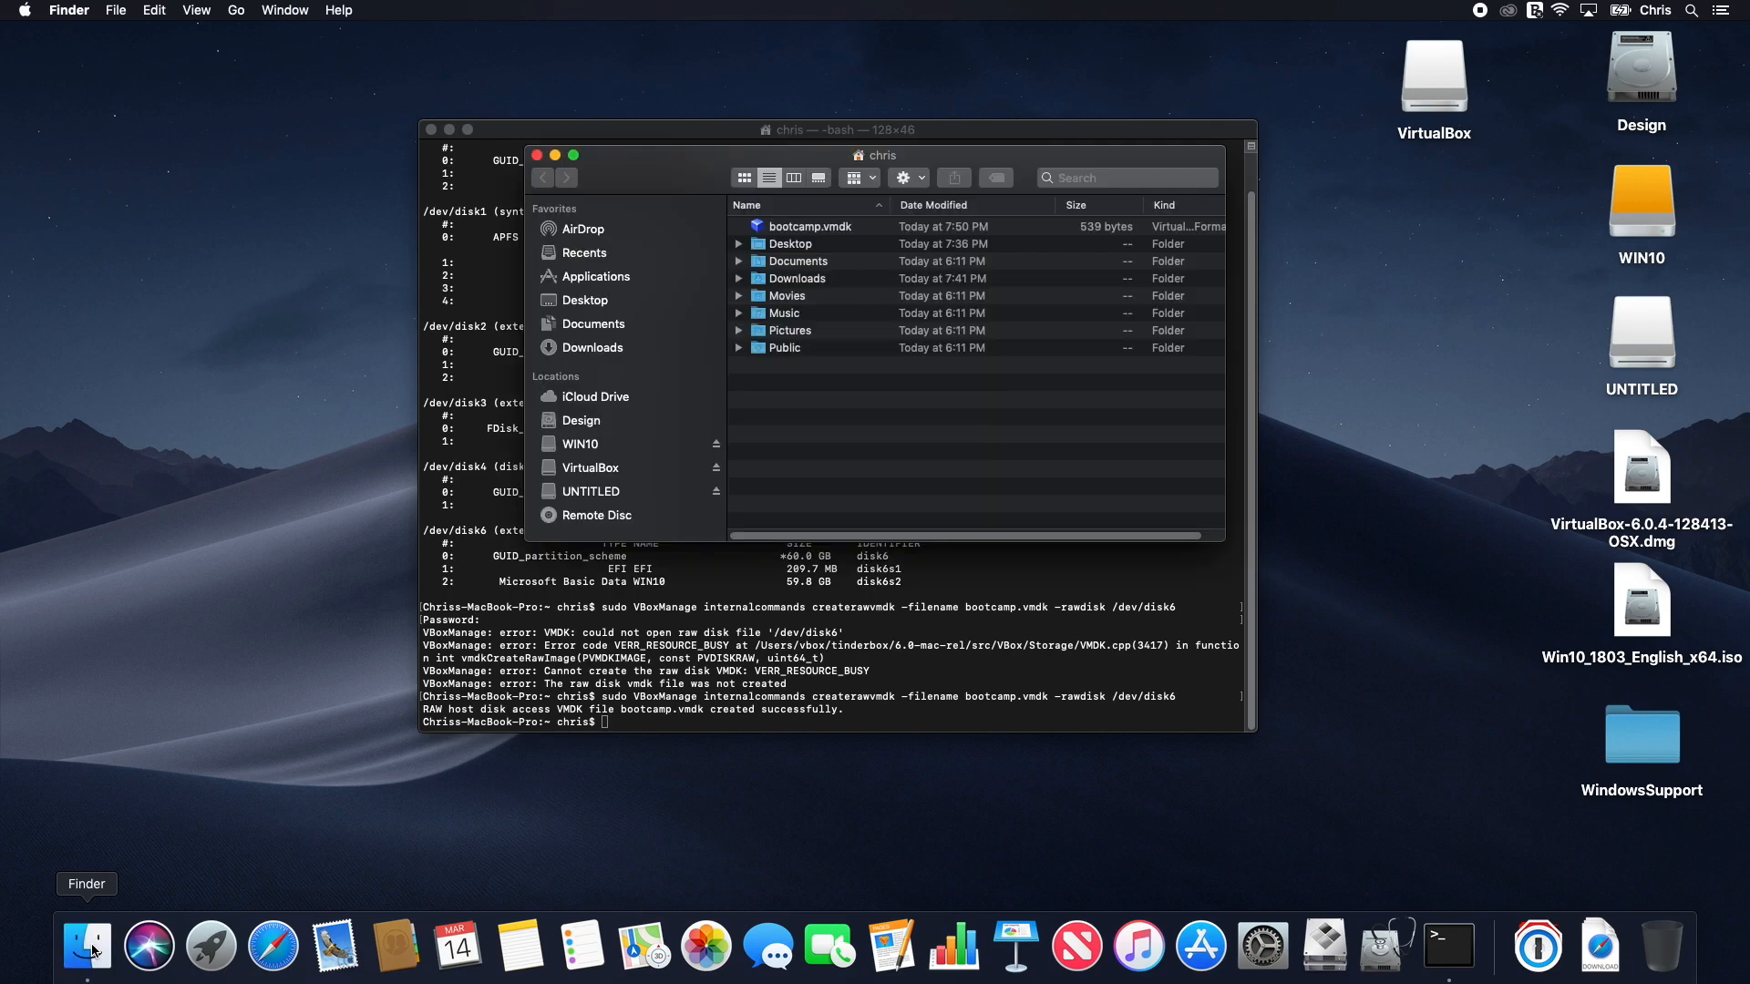
pyautogui.click(770, 228)
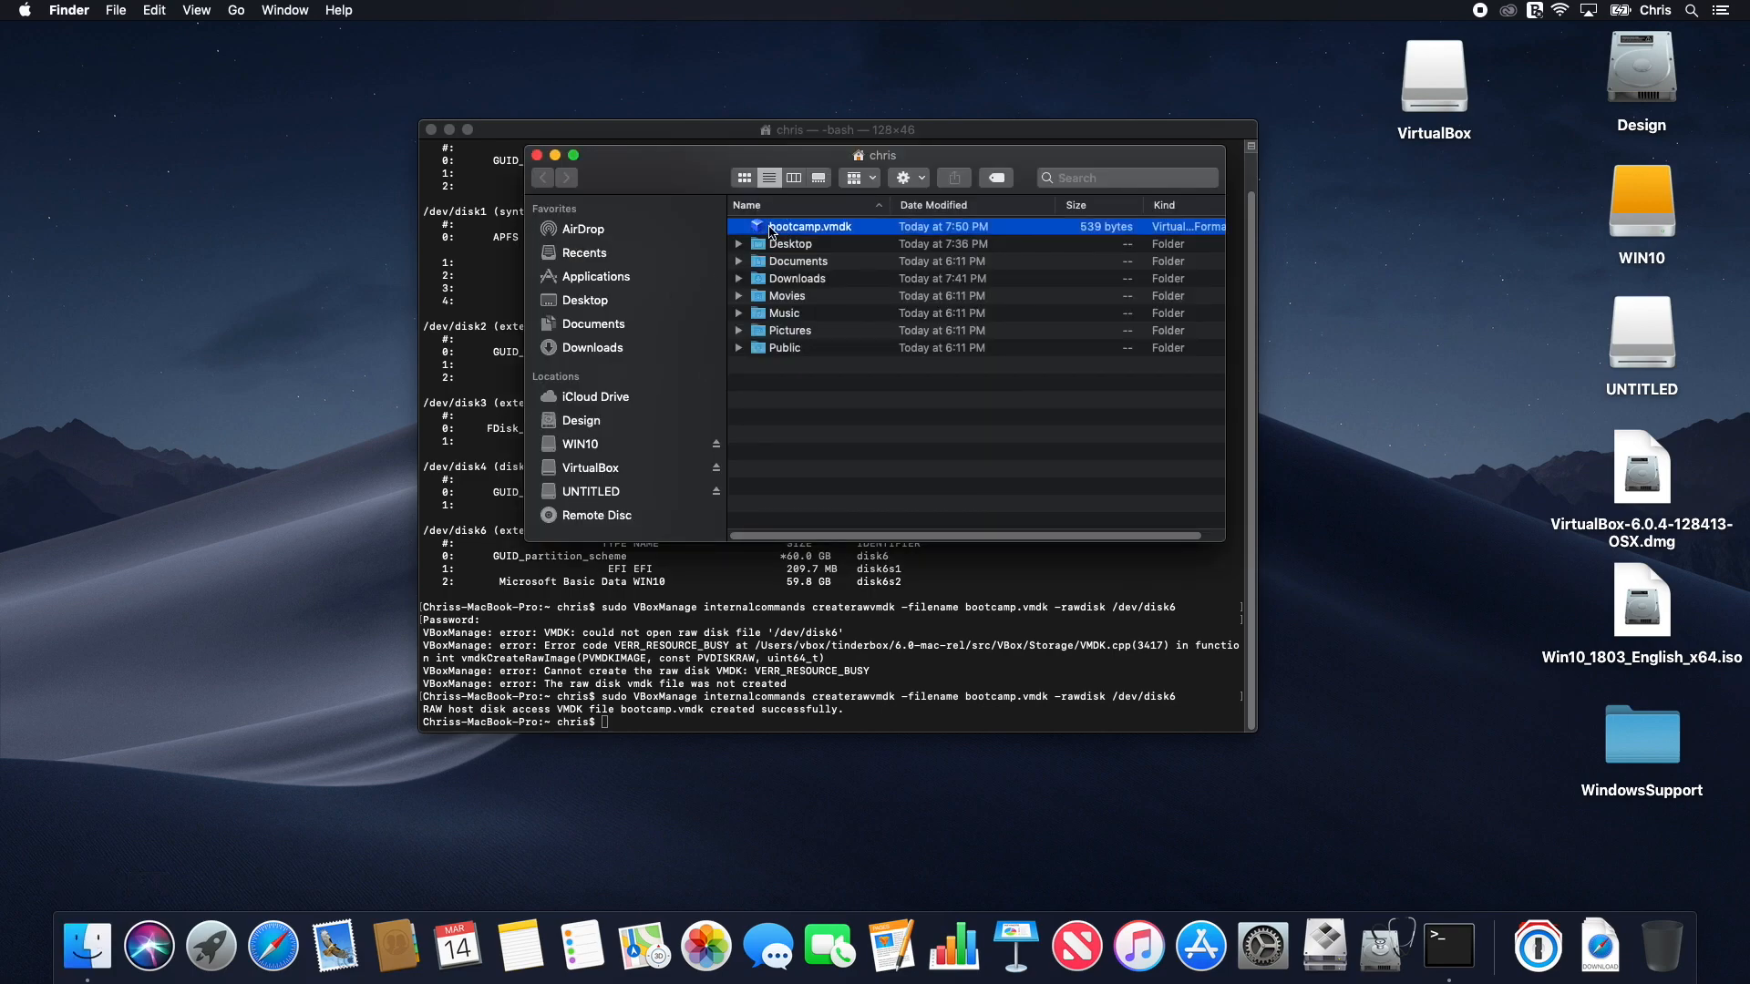
pyautogui.click(747, 180)
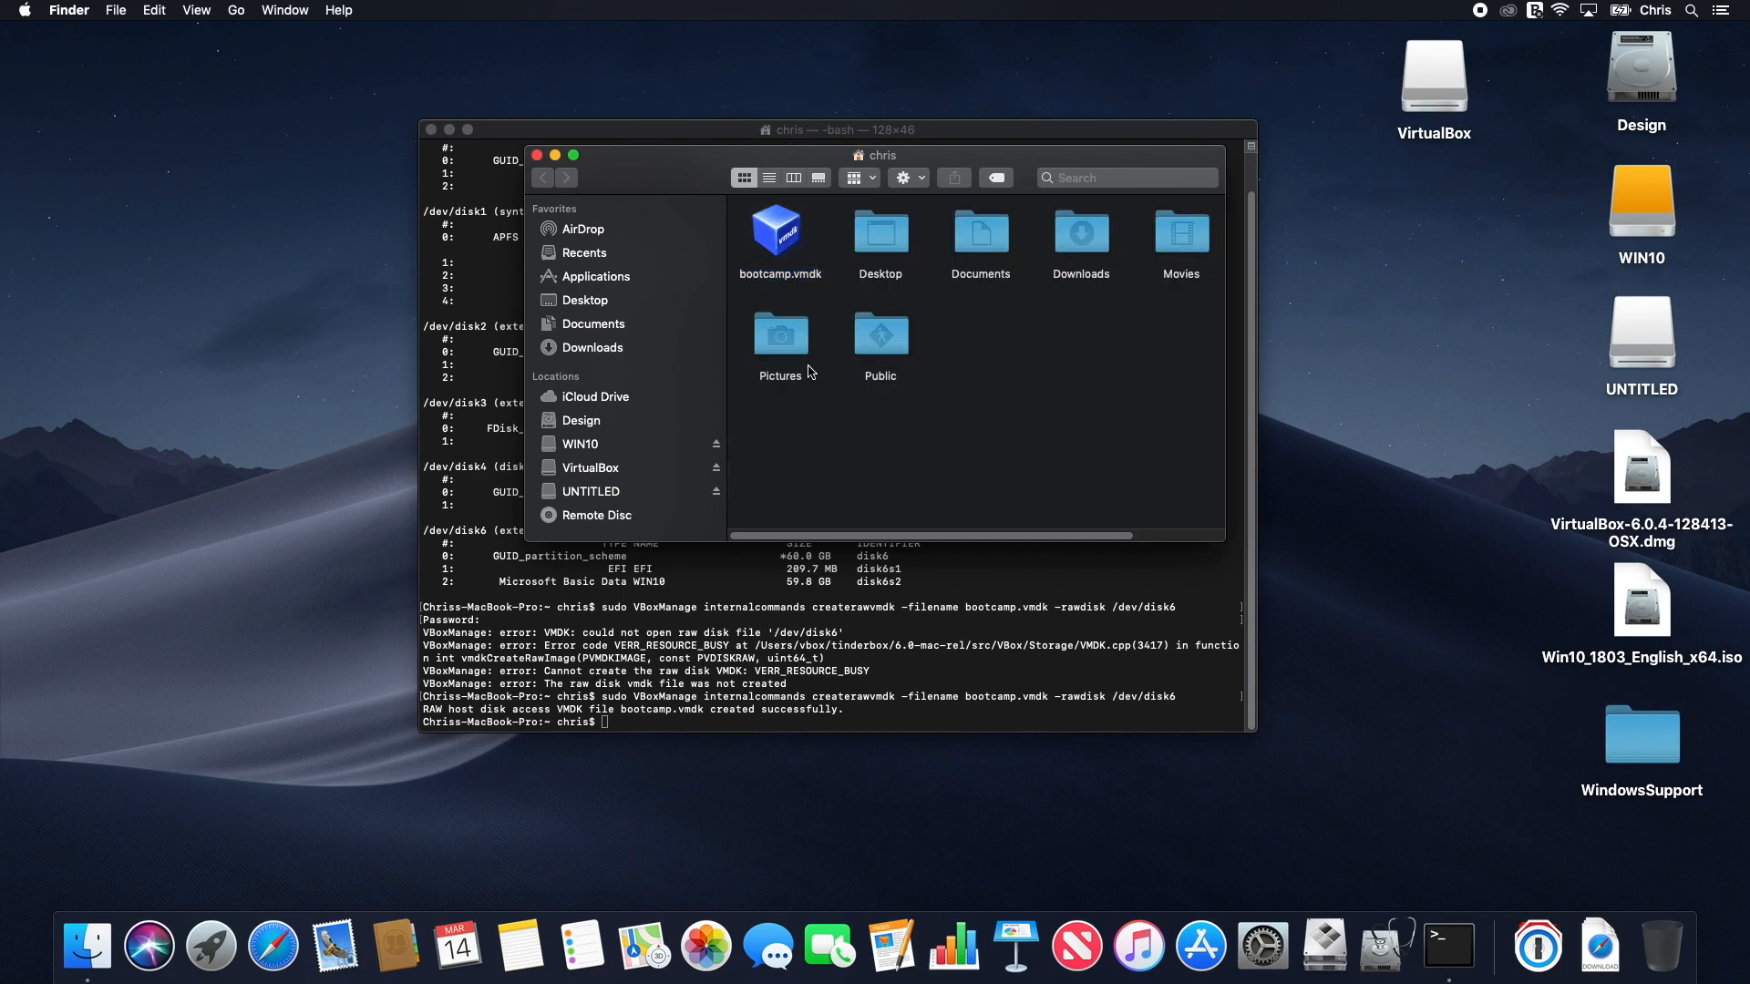
pyautogui.moveTo(699, 165); pyautogui.dragTo(678, 178)
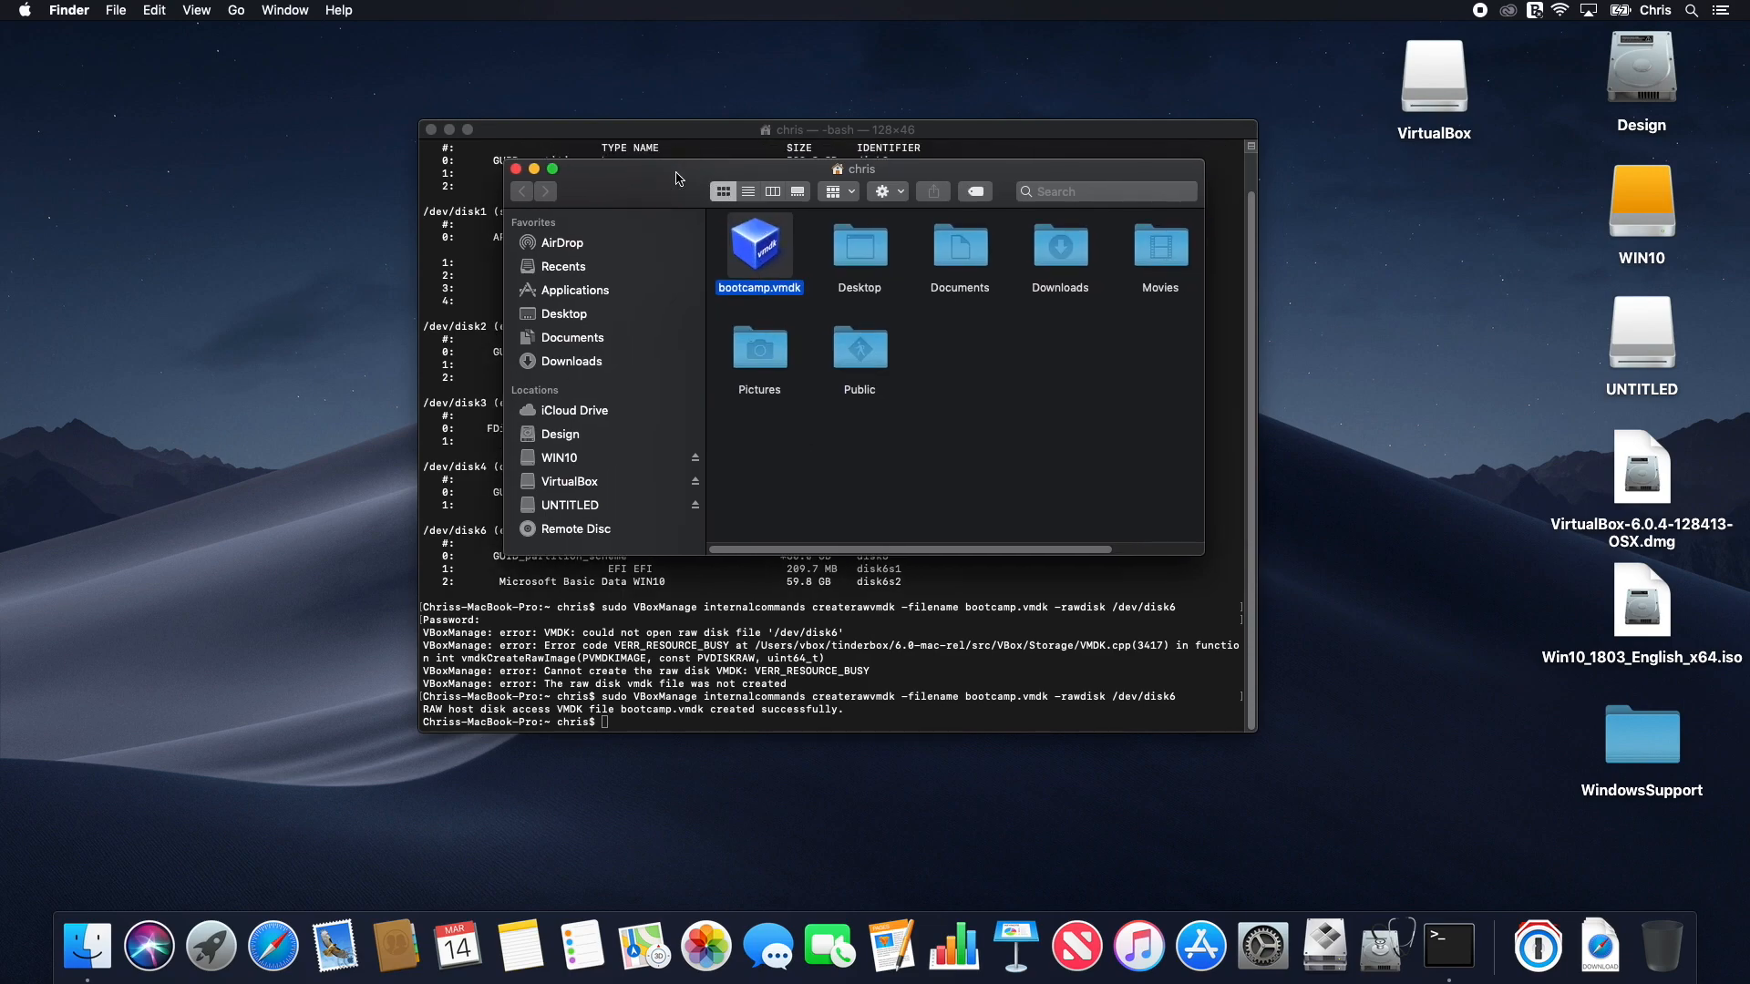
pyautogui.click(950, 443)
pyautogui.click(516, 170)
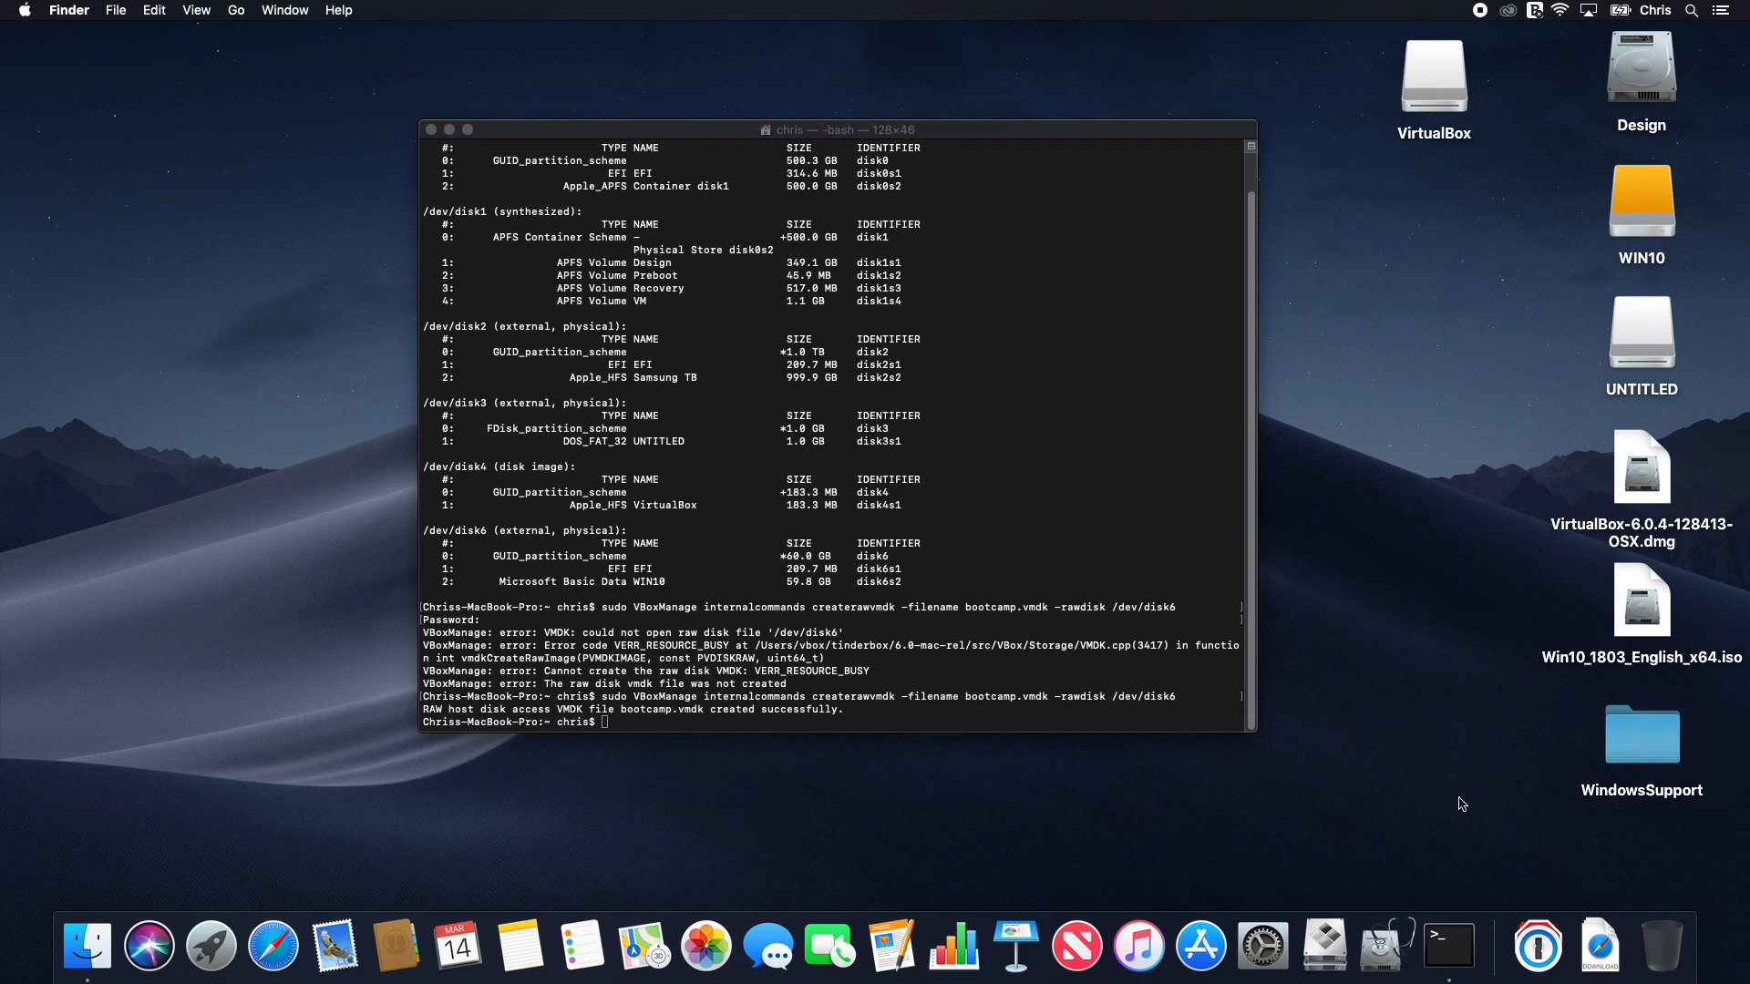
# Step: In Terminal, enter sudo /Applications/VirtualBox.app/Contents/MacOS/VirtualBox, copy the command text, and run it to launch VirtualBox
pyautogui.click(720, 678)
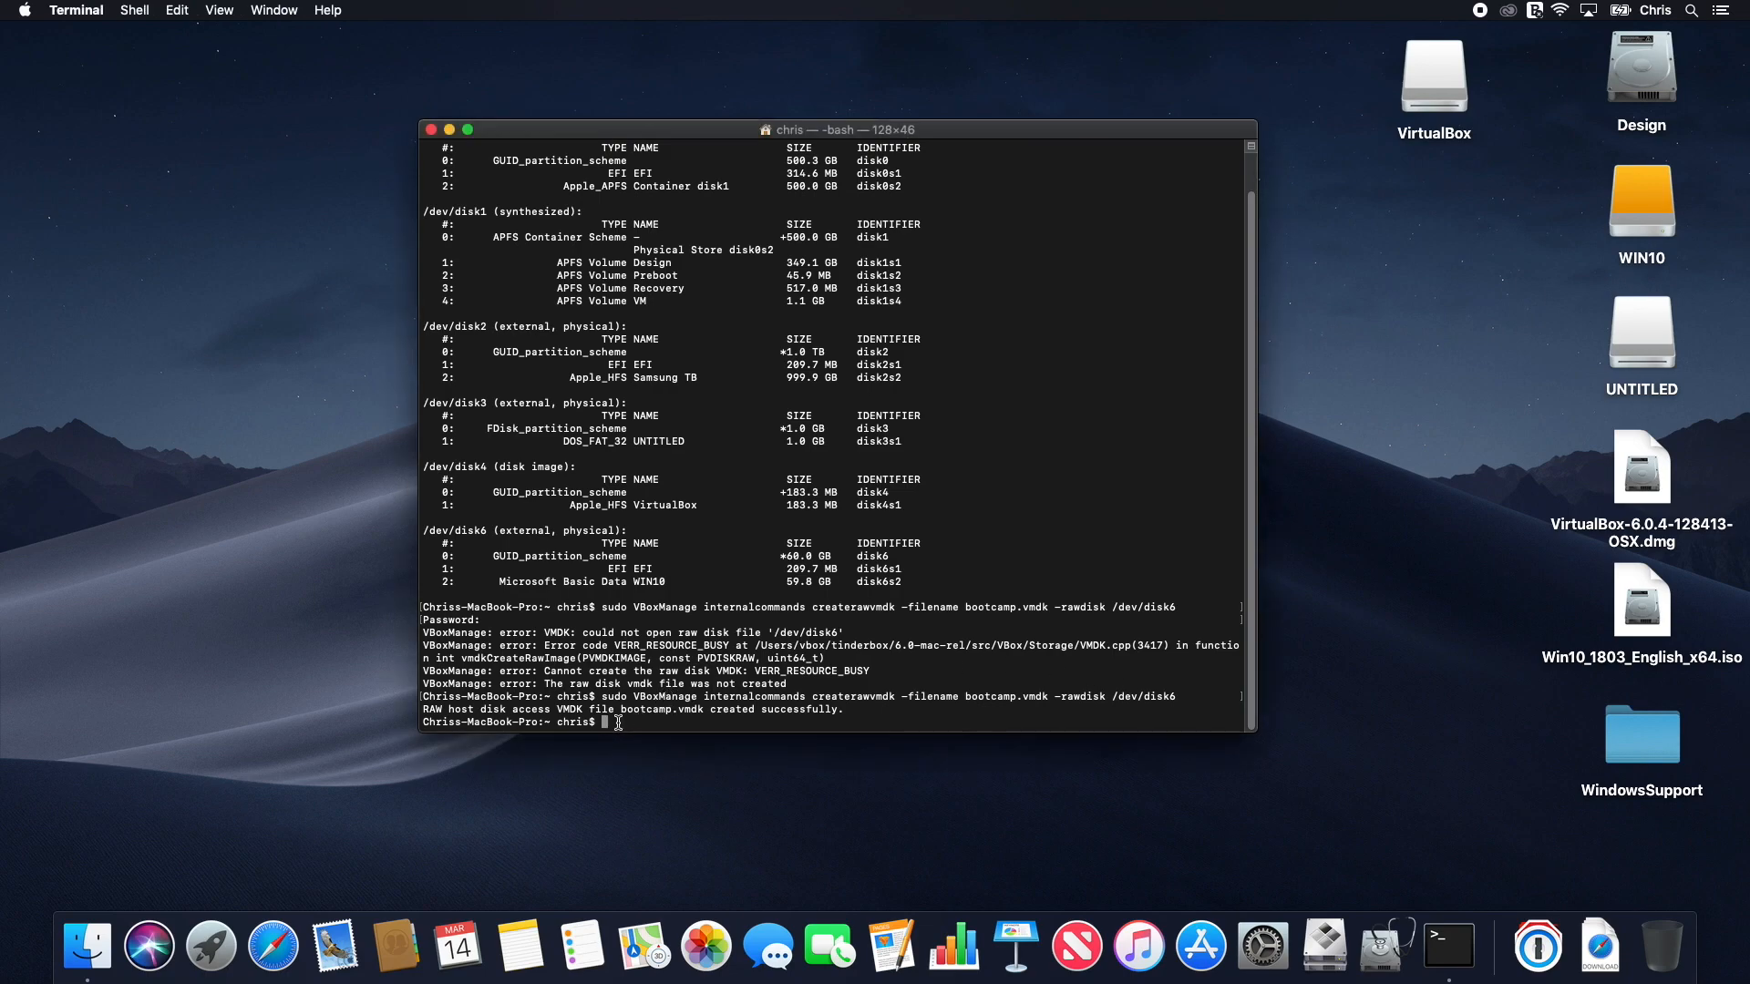
pyautogui.write('sudo /Applications/VirtualBox.app')
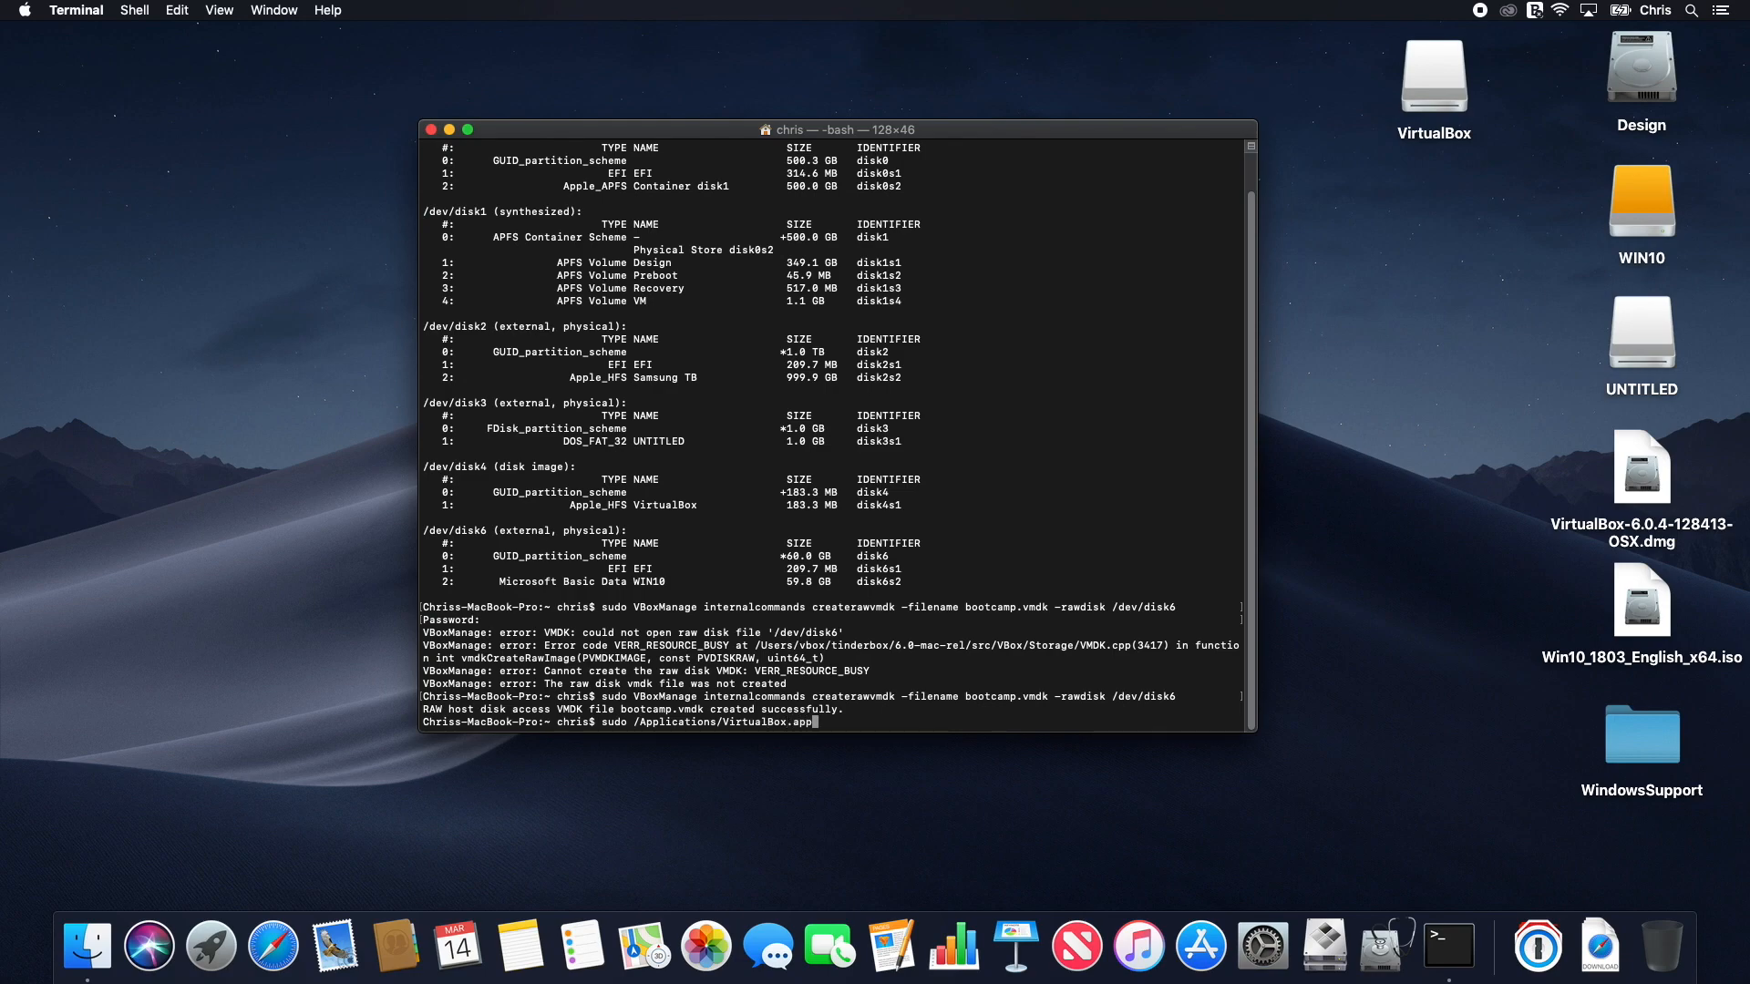
pyautogui.write('/Contents/MacOS/VirtualBox')
pyautogui.moveTo(993, 723); pyautogui.dragTo(632, 734)
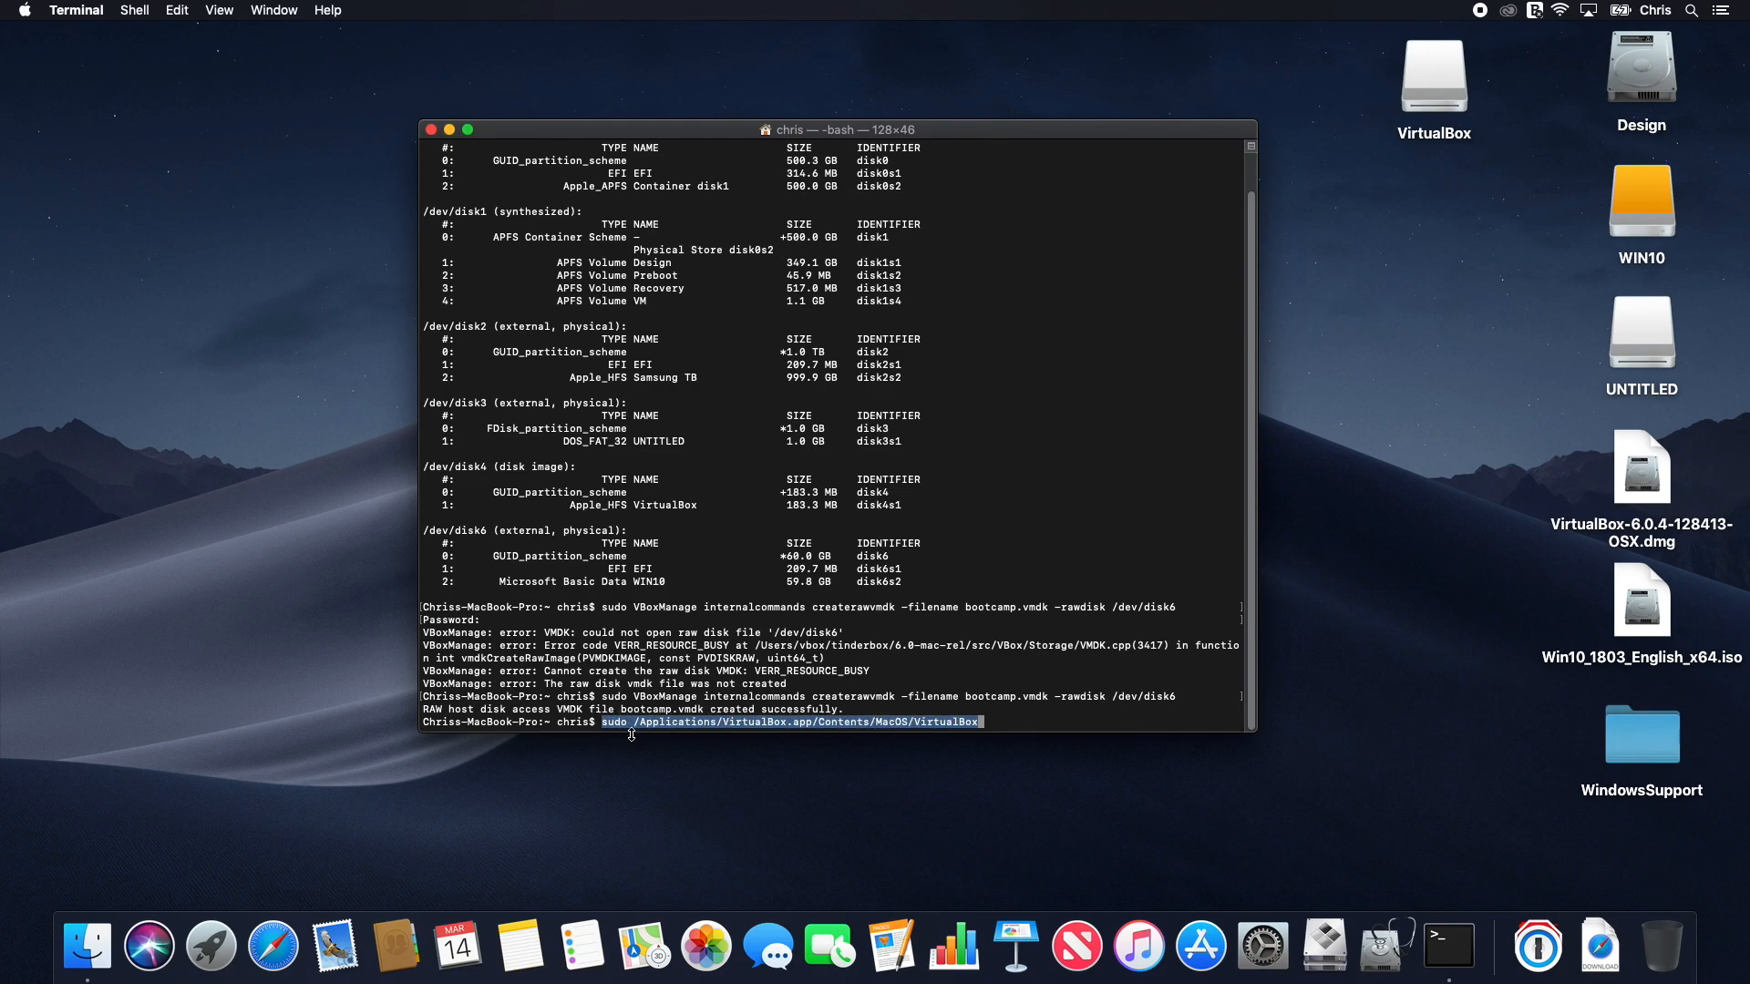
pyautogui.rightClick(906, 726)
pyautogui.click(937, 768)
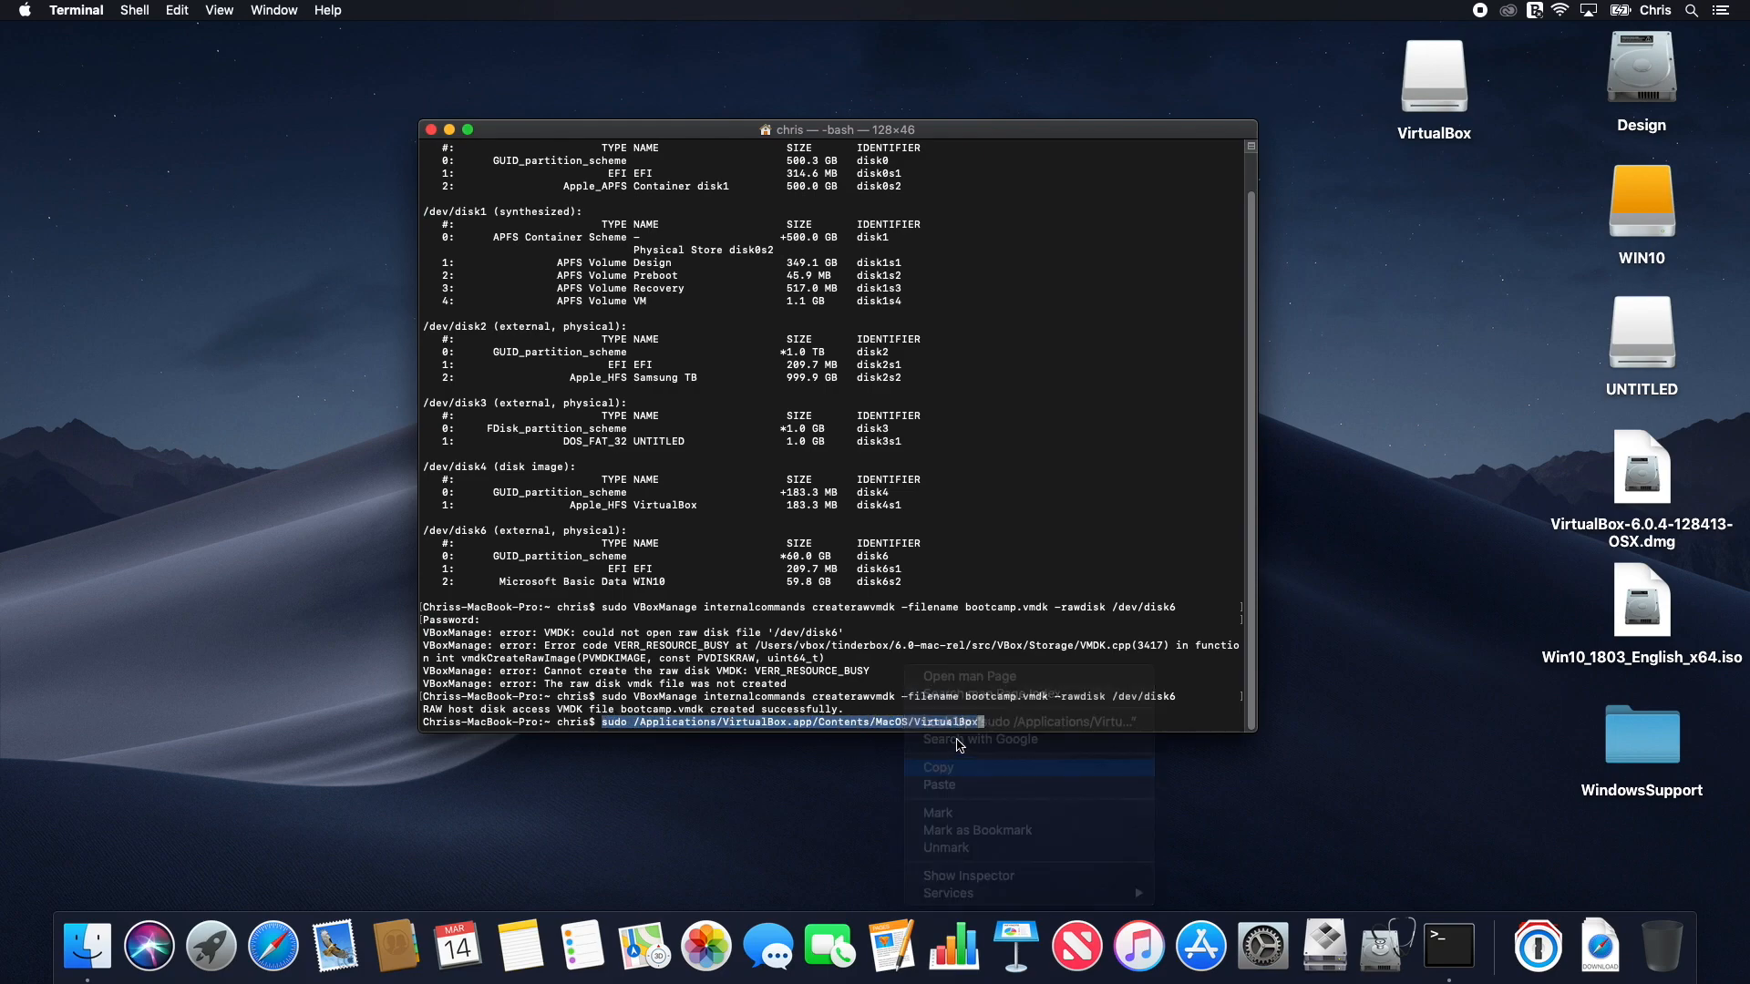
pyautogui.click(997, 721)
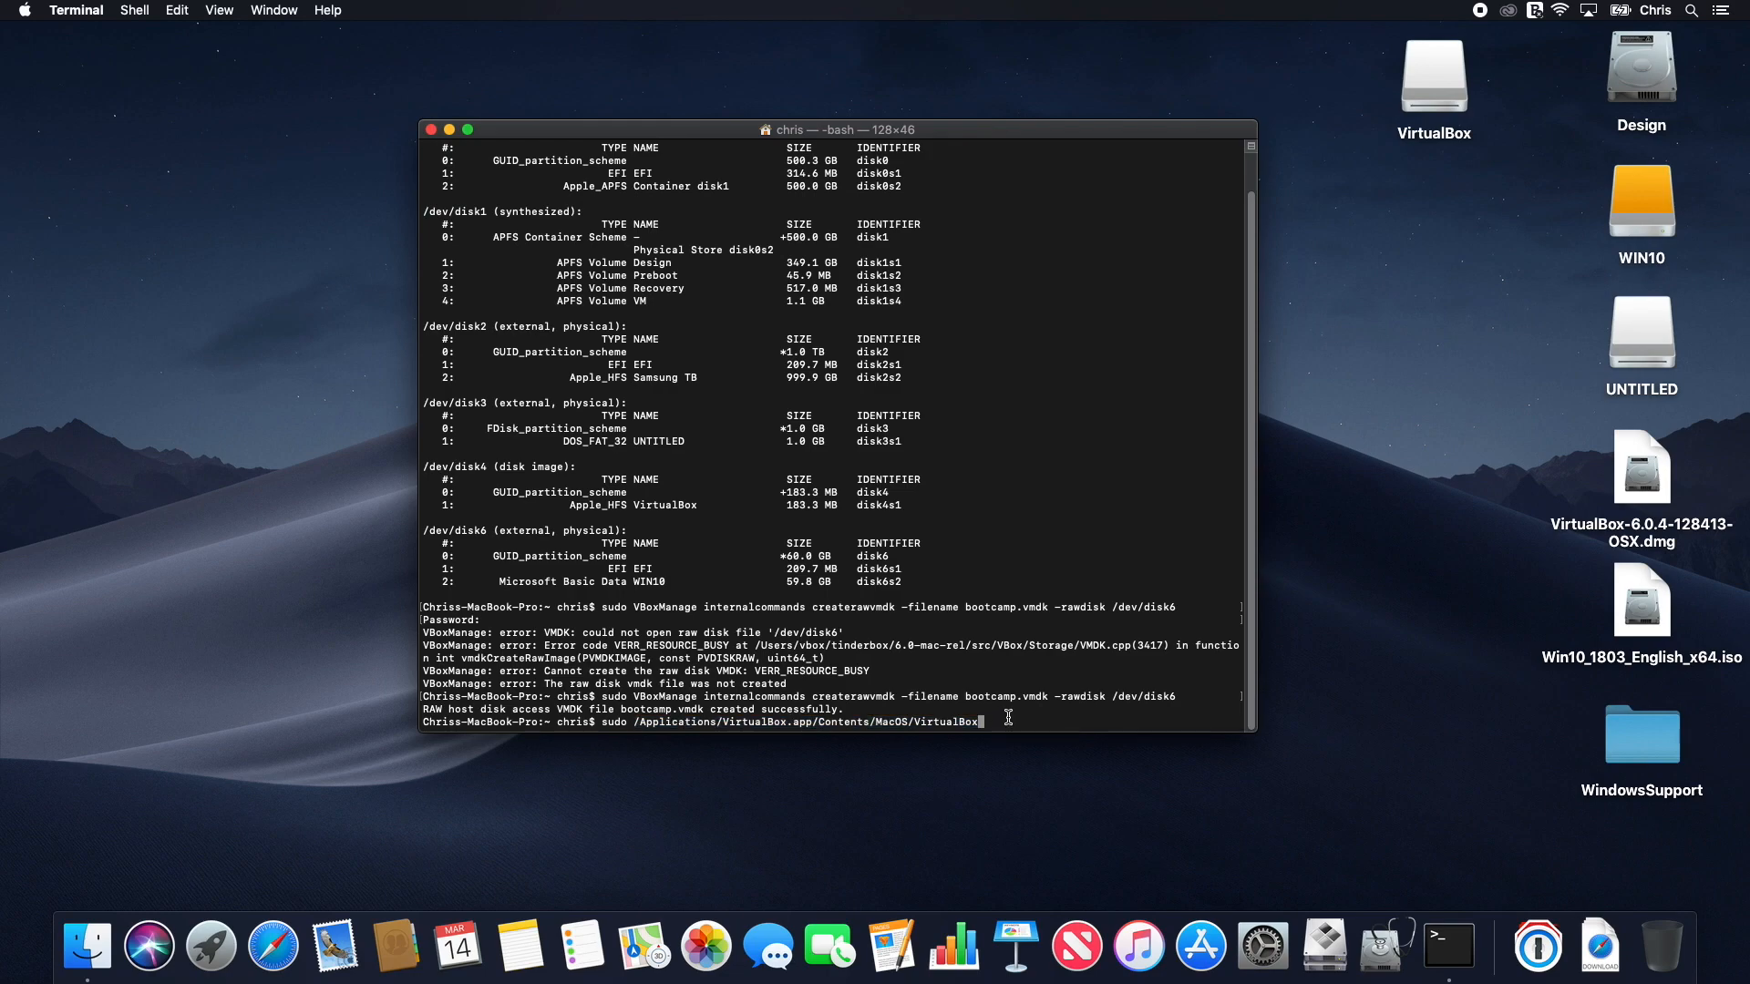
pyautogui.press('Return')
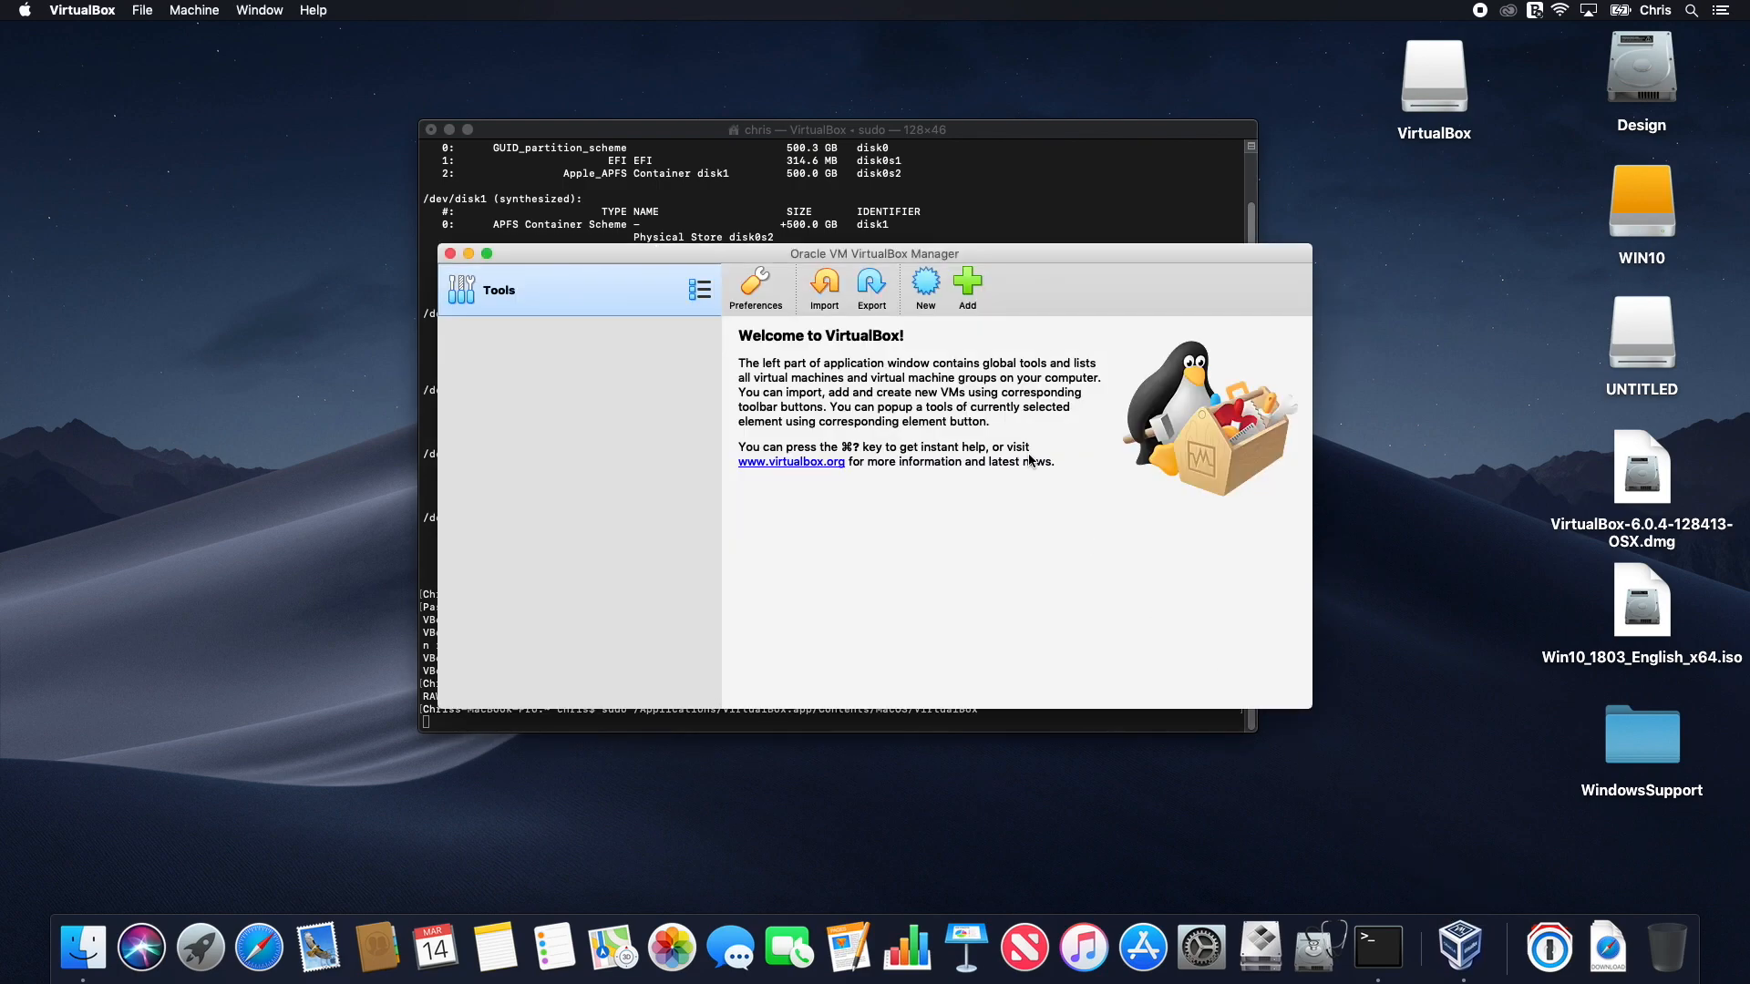
# Step: Close the Terminal window, terminating its running processes, and reposition the VirtualBox Manager window
pyautogui.click(432, 129)
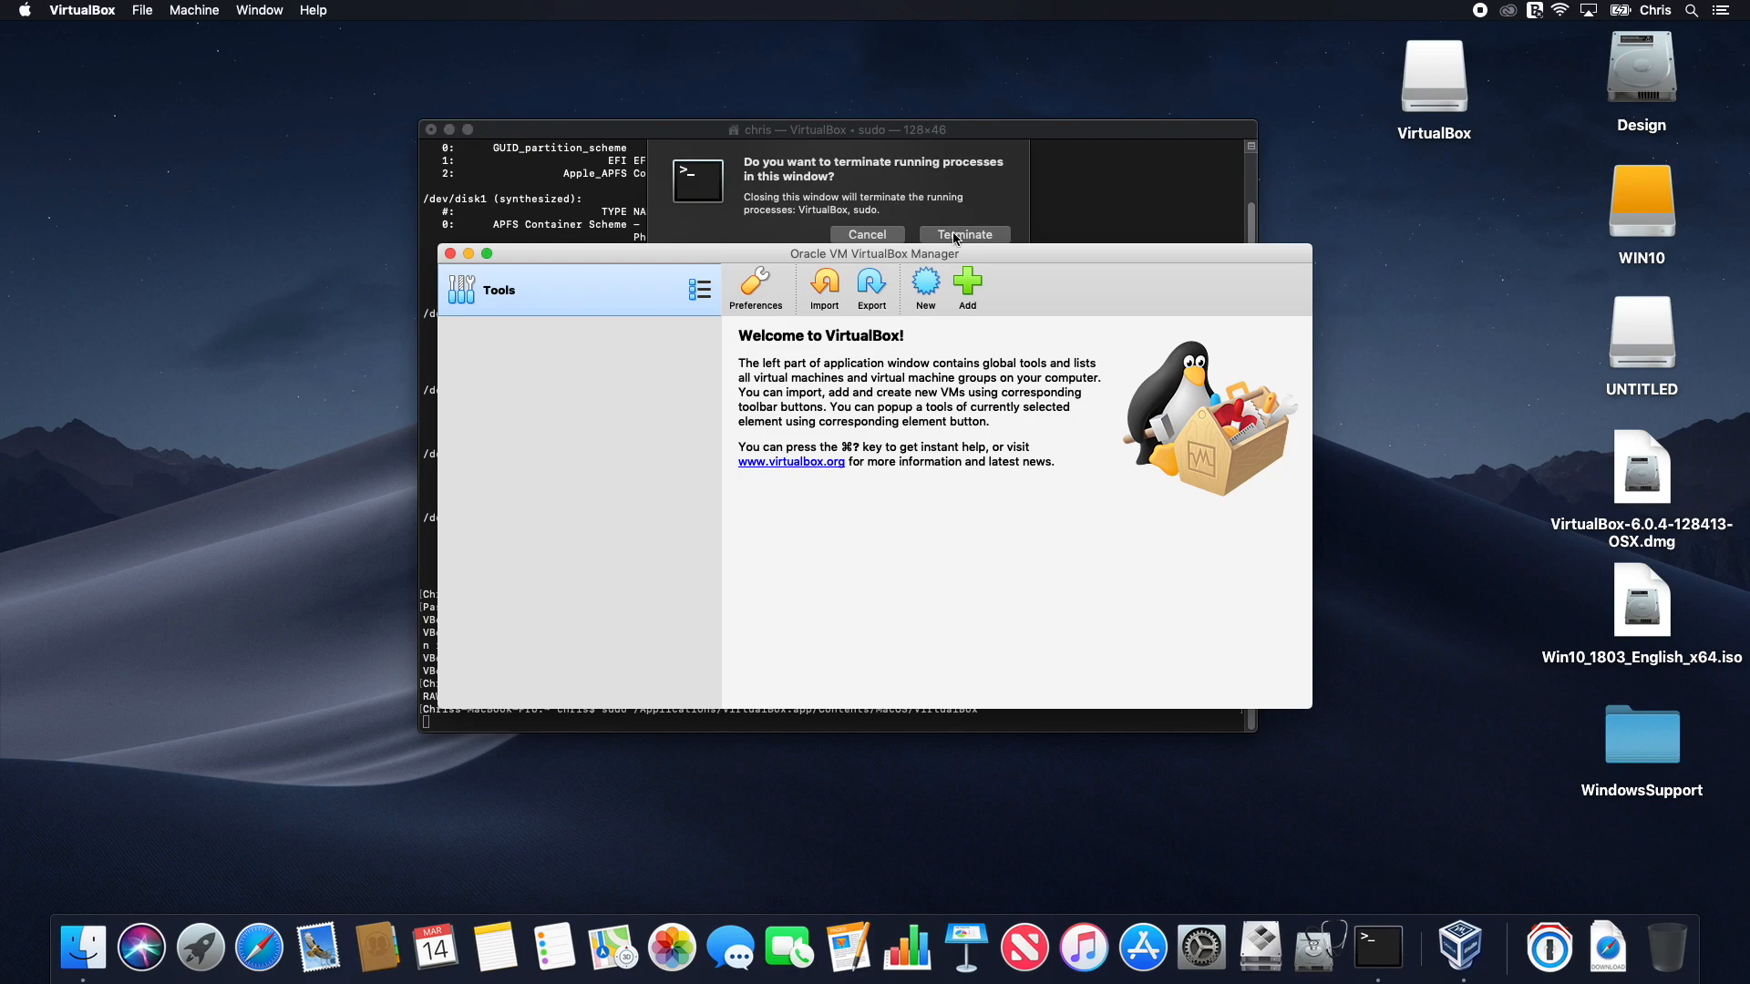
pyautogui.click(955, 238)
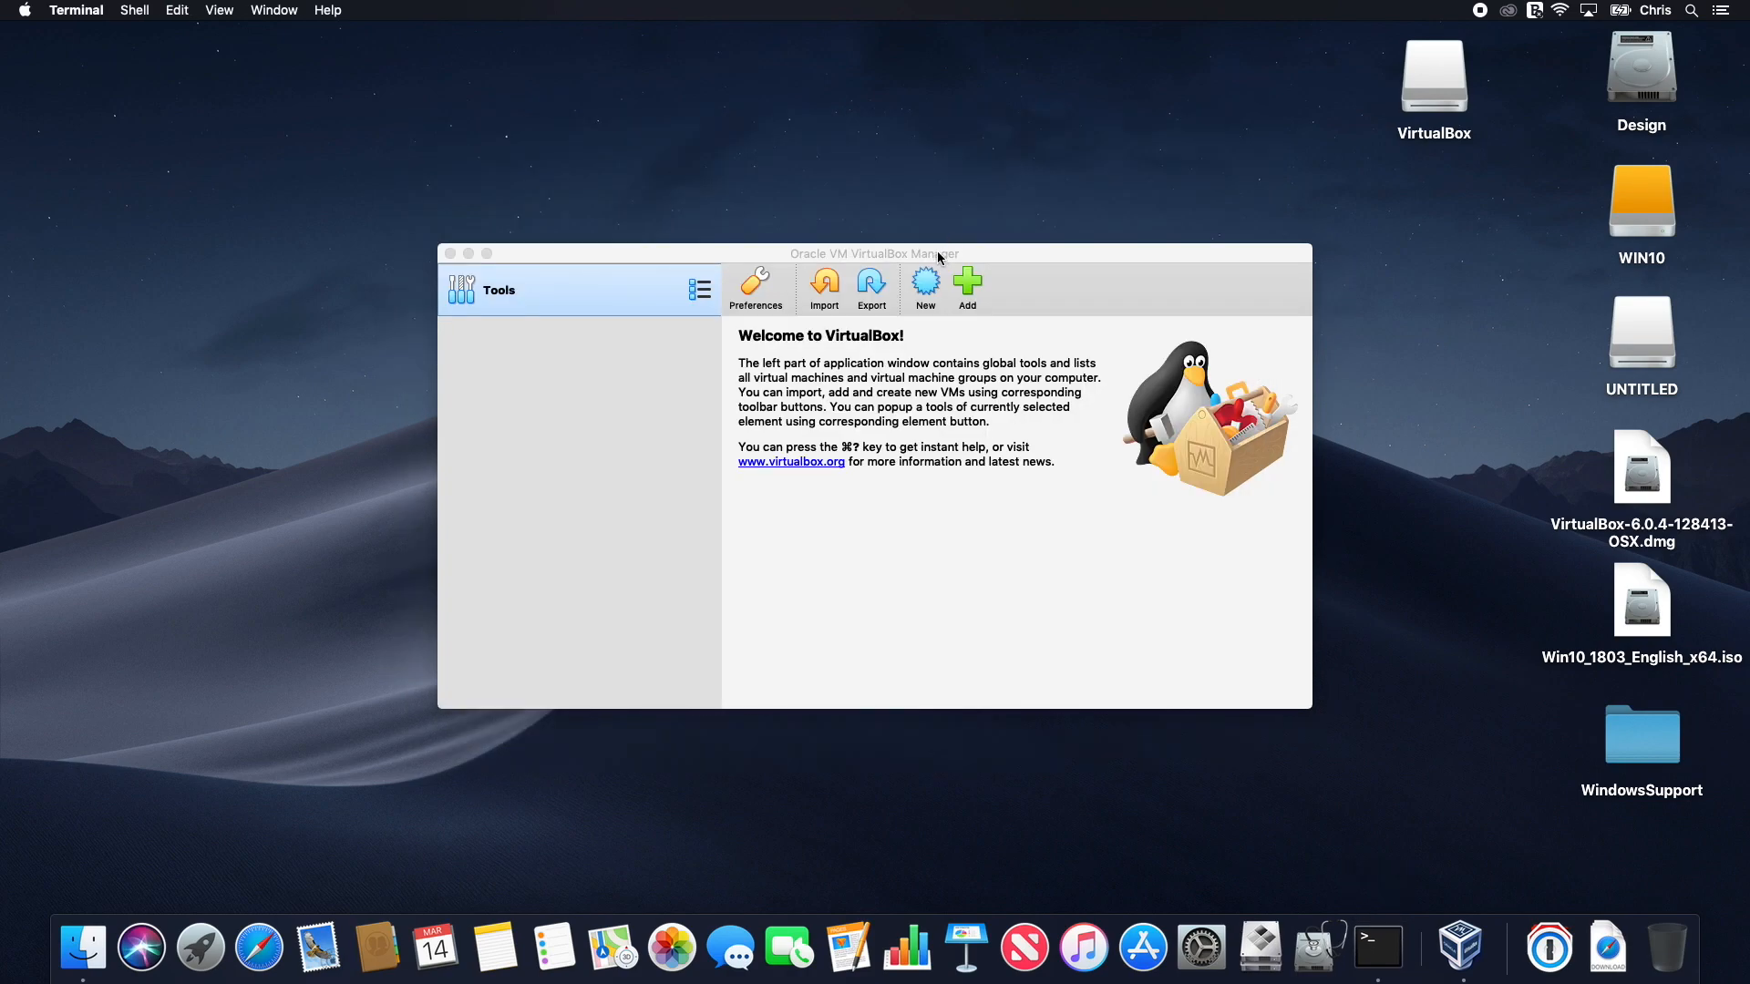
pyautogui.moveTo(984, 259); pyautogui.dragTo(952, 256)
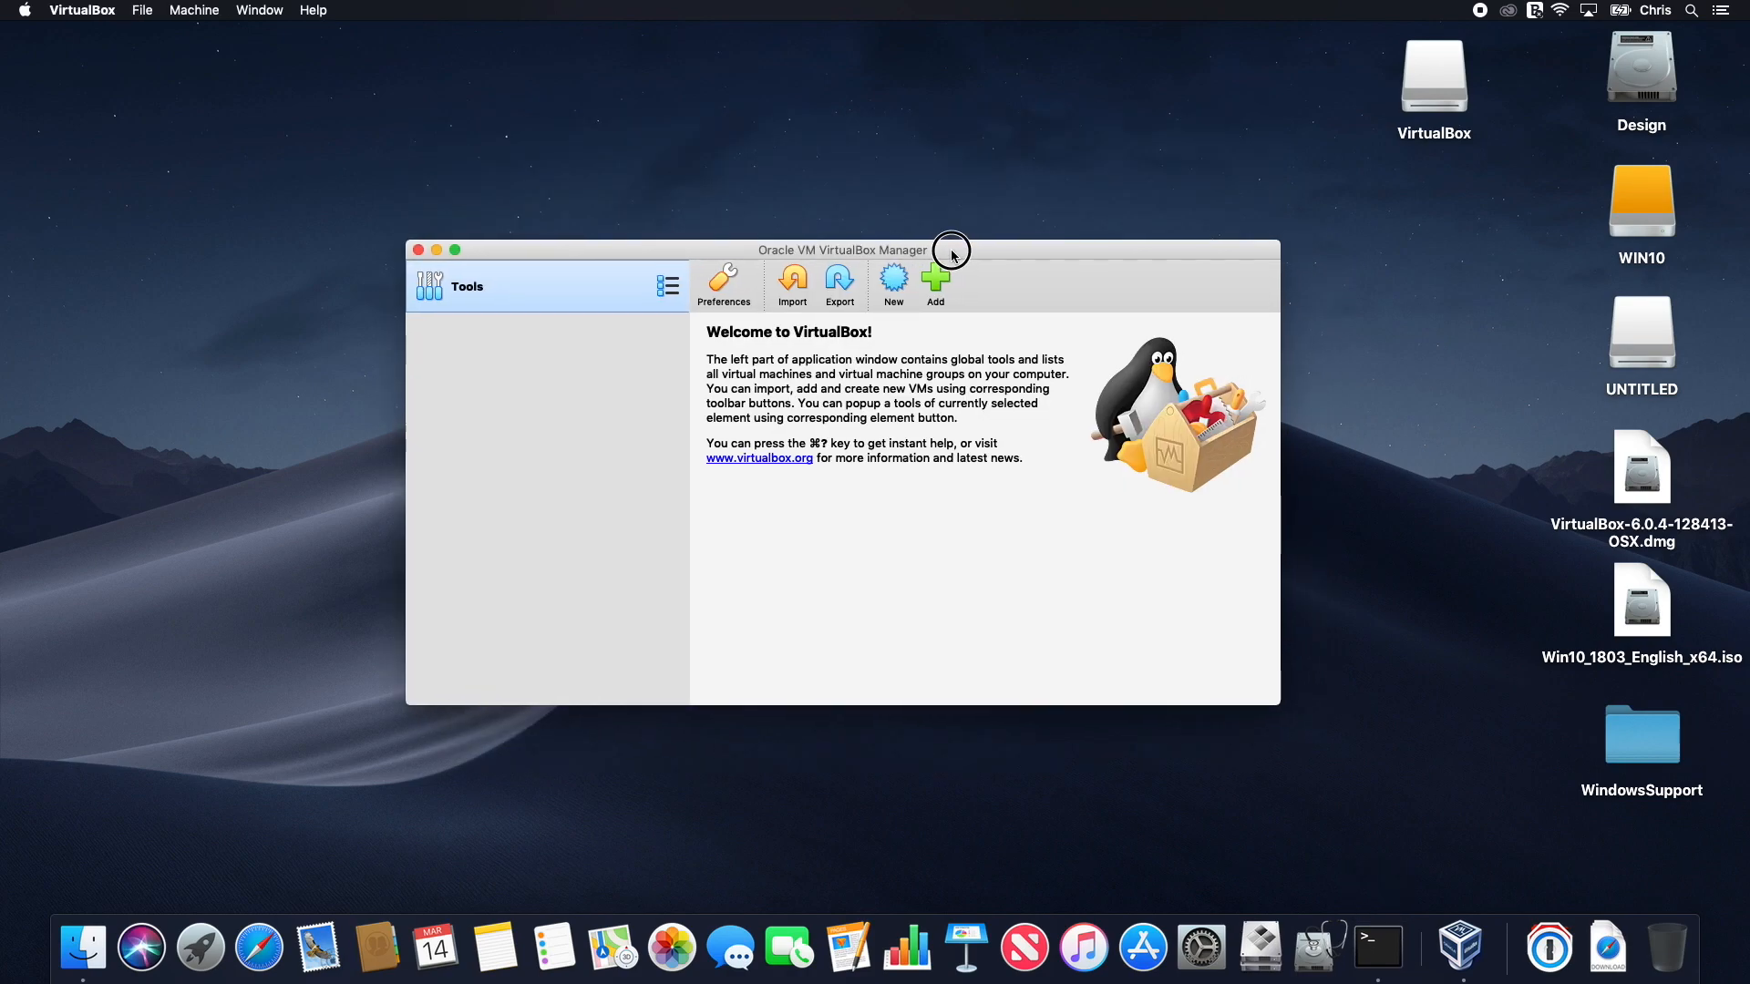
# Step: Start a new virtual machine named WIN10 with type Microsoft Windows and version Windows 10 (64-bit), accepting 2048 MB of memory
pyautogui.click(895, 284)
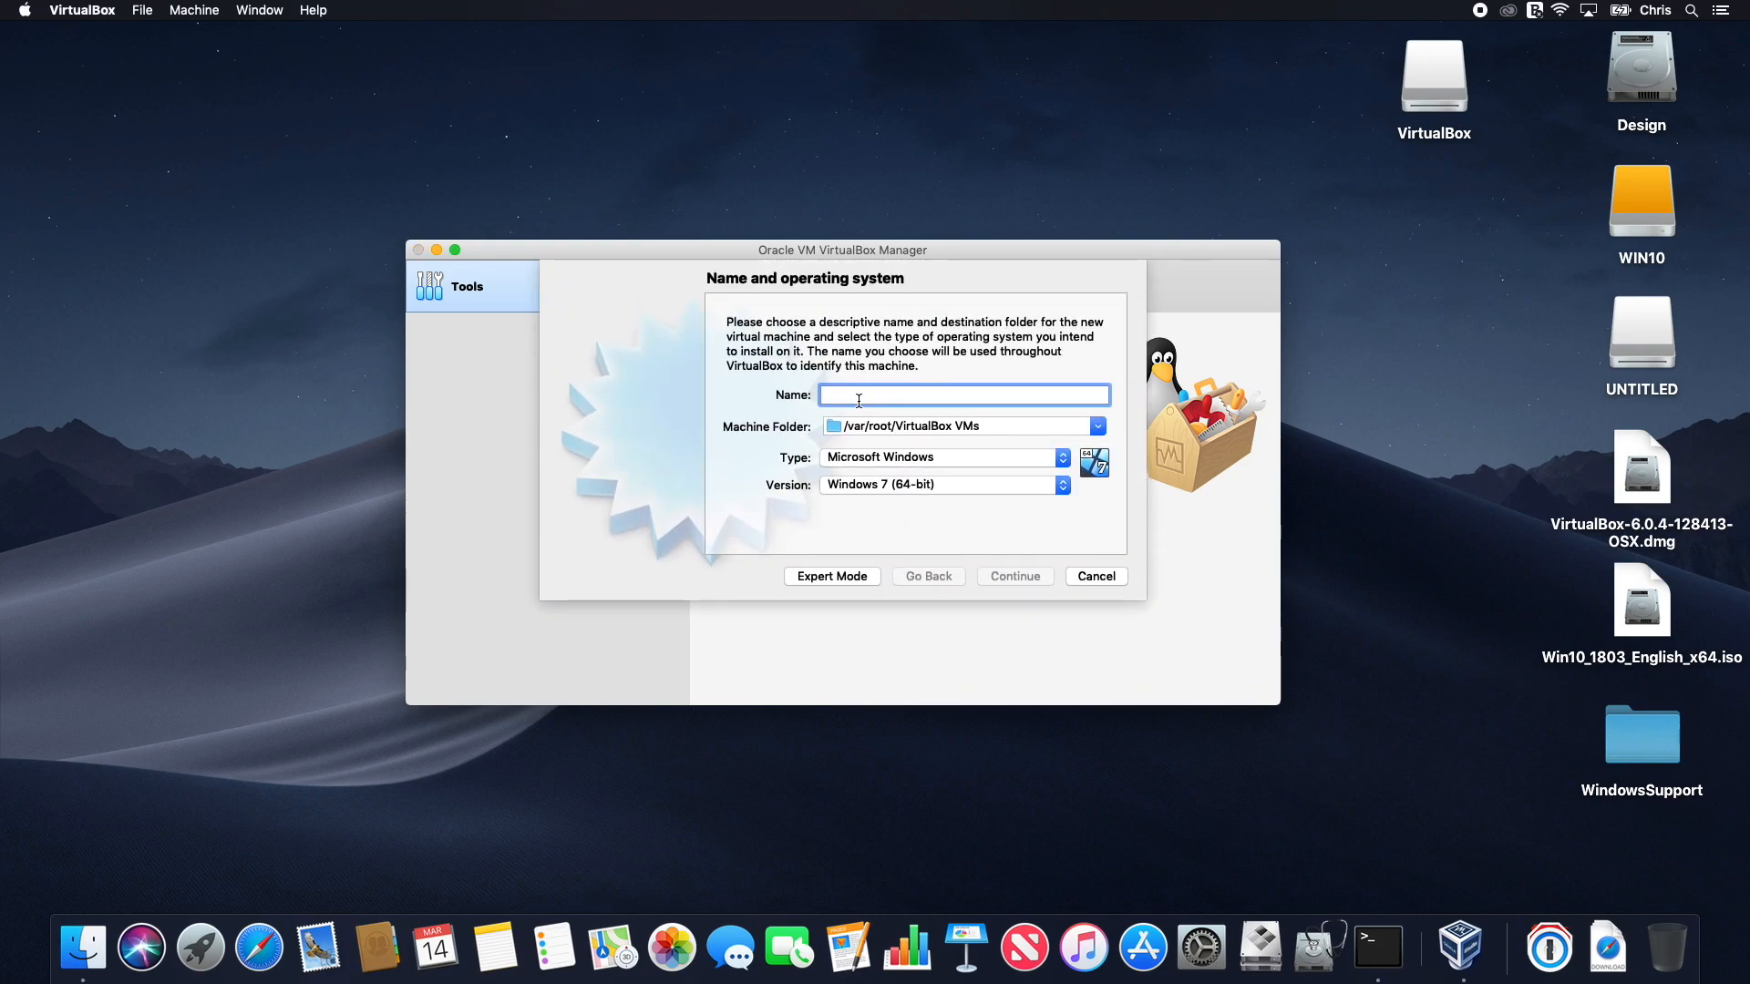
pyautogui.write('WiN10')
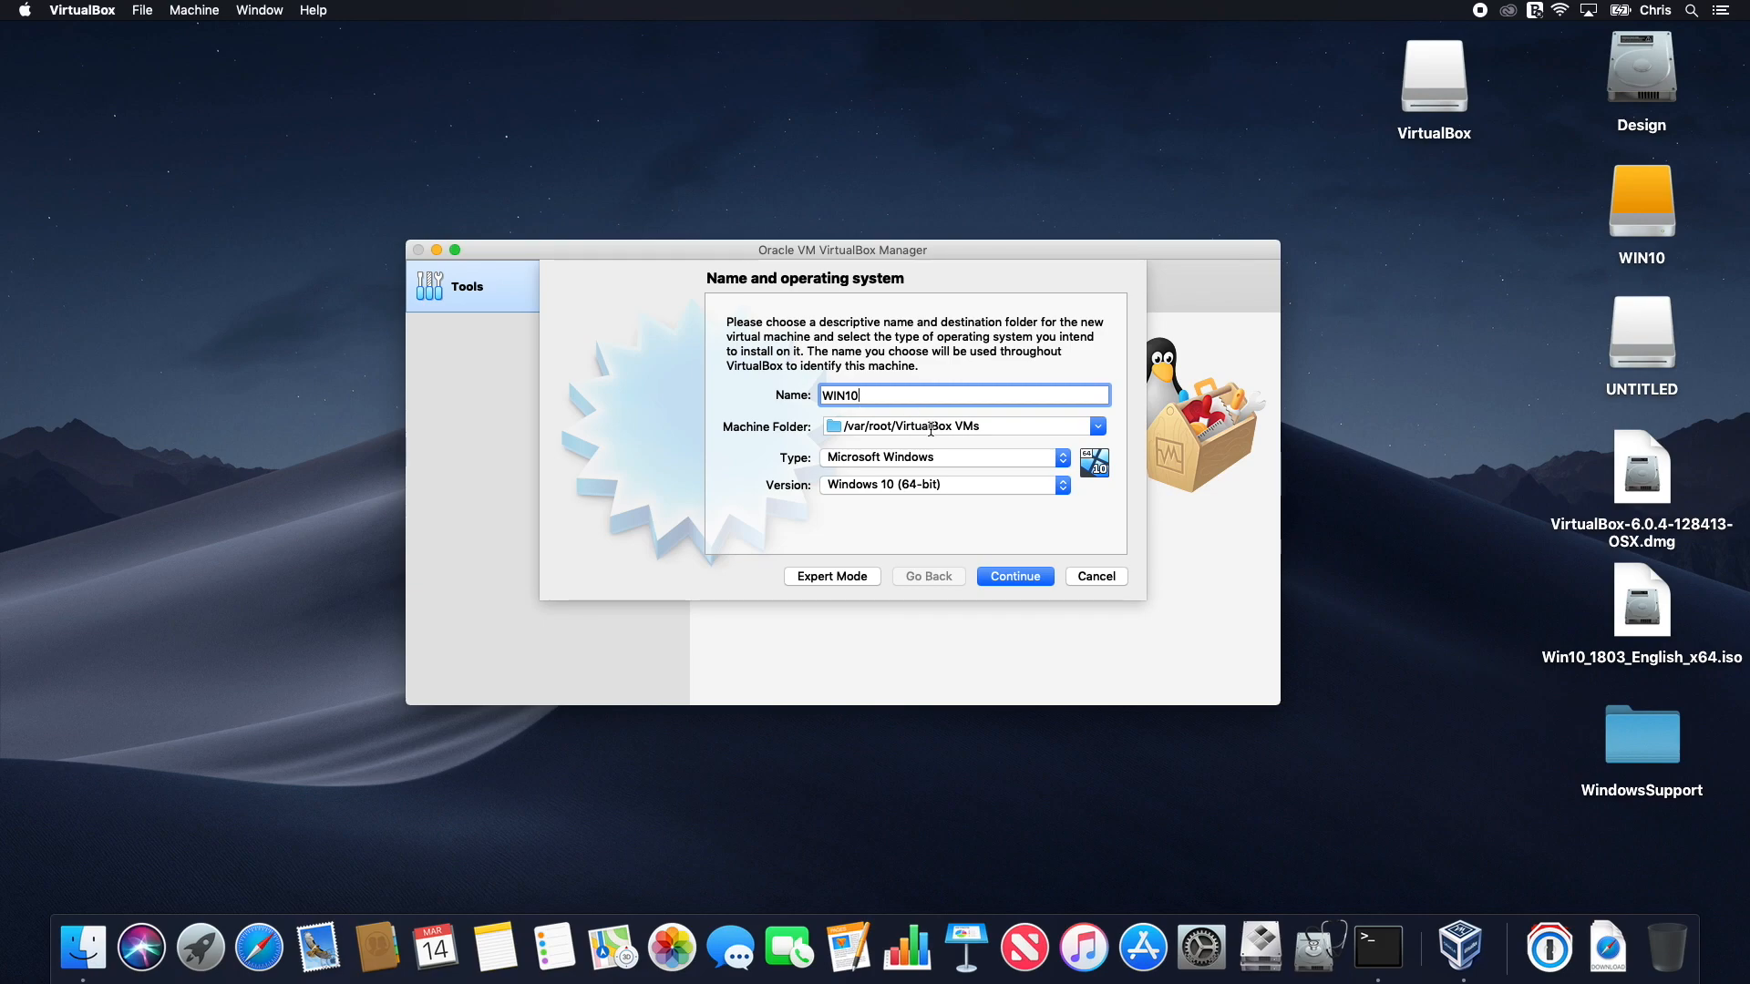
pyautogui.click(926, 464)
pyautogui.click(926, 464)
pyautogui.click(929, 484)
pyautogui.click(692, 551)
pyautogui.click(1015, 580)
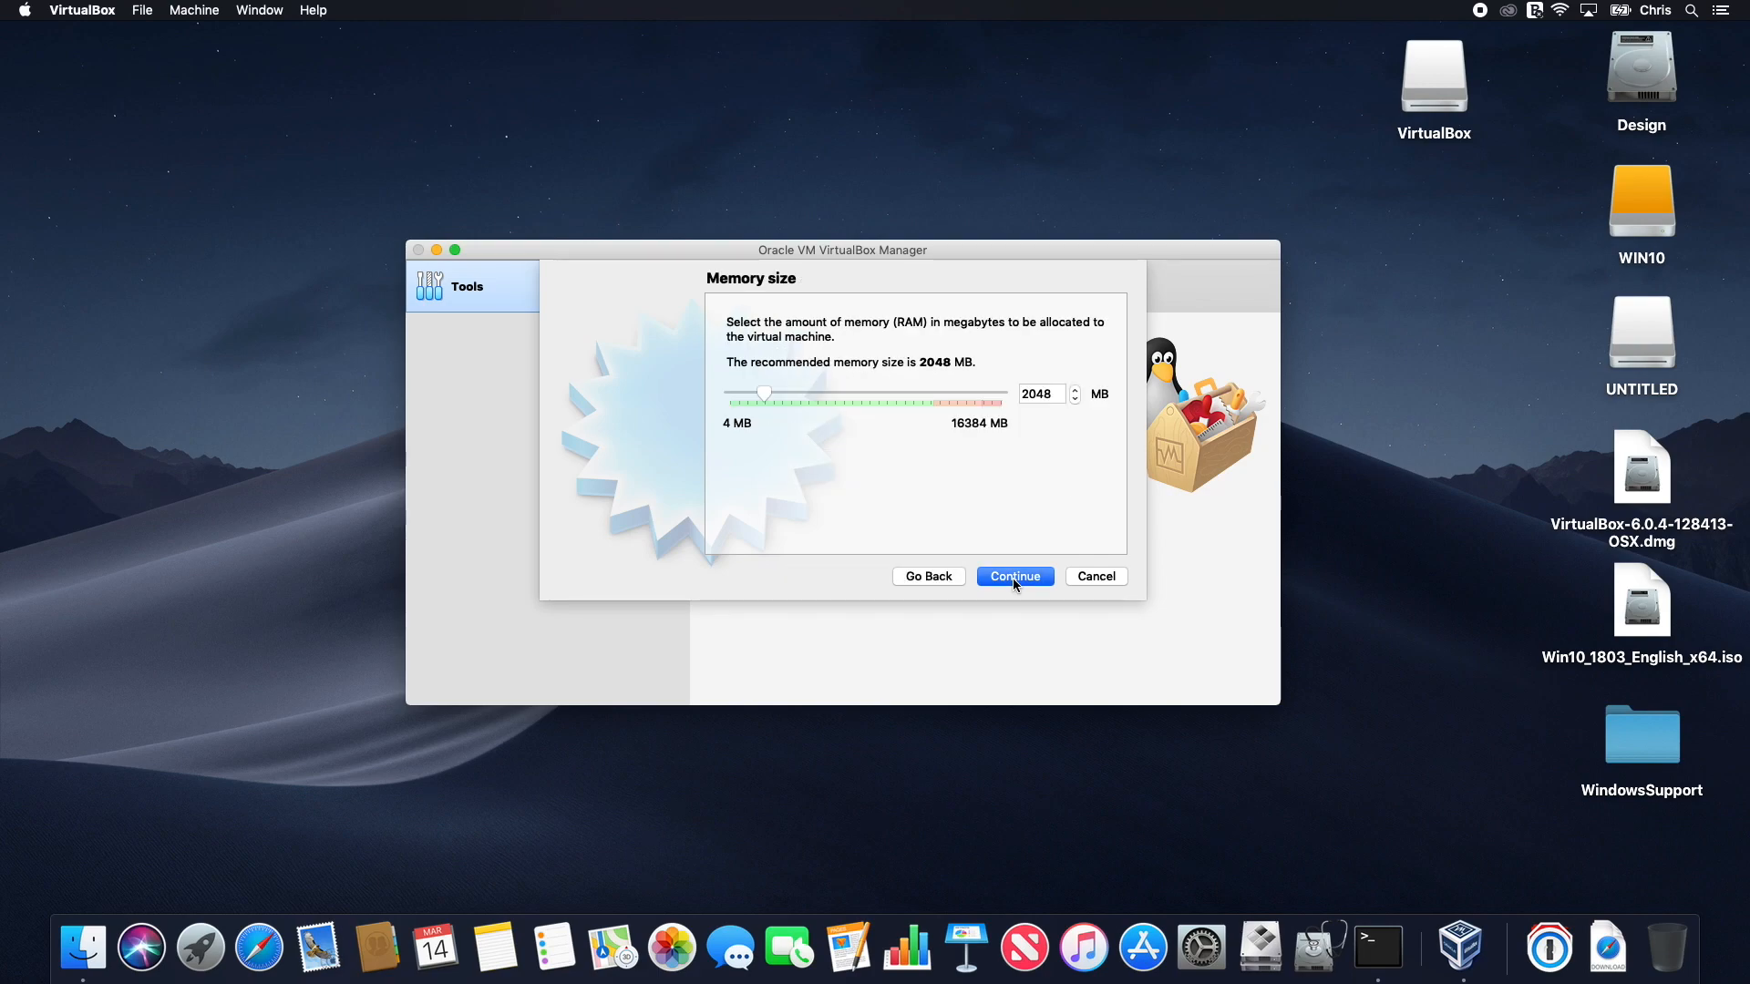
pyautogui.click(1015, 580)
# Step: Choose to use an existing virtual hard disk file, try to add bootcamp.vmdk from the home folder, and check the message details
pyautogui.click(731, 496)
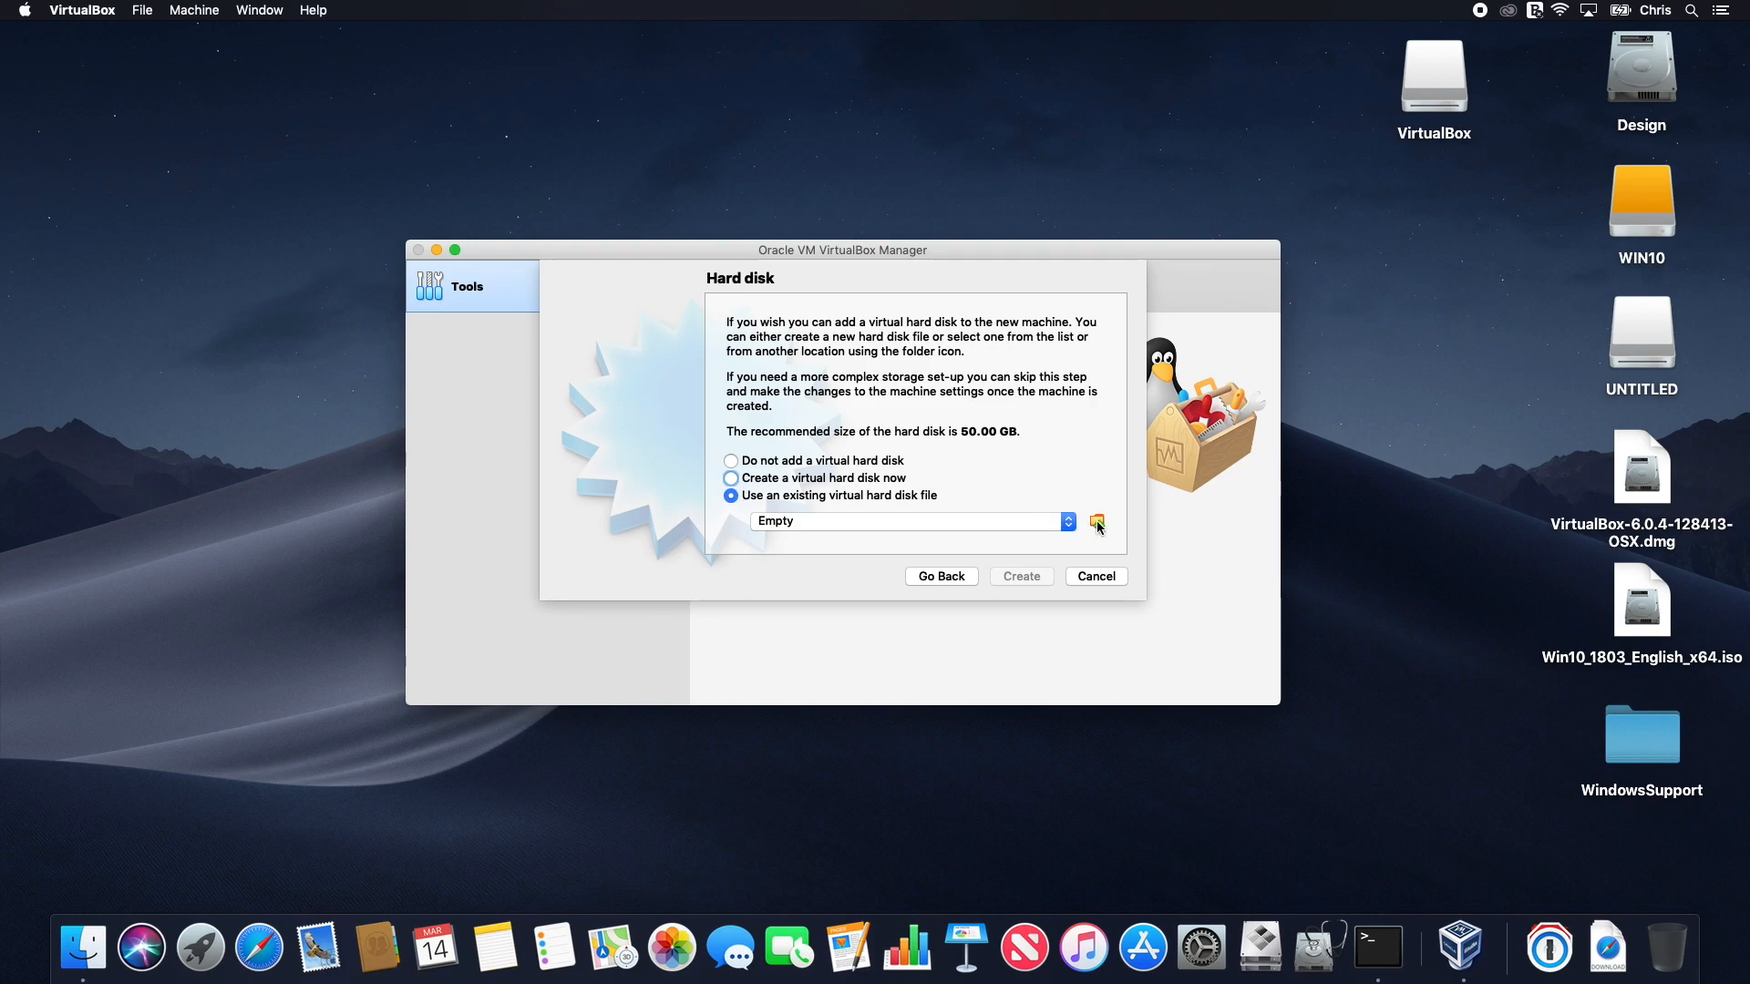
pyautogui.click(1097, 523)
pyautogui.click(581, 290)
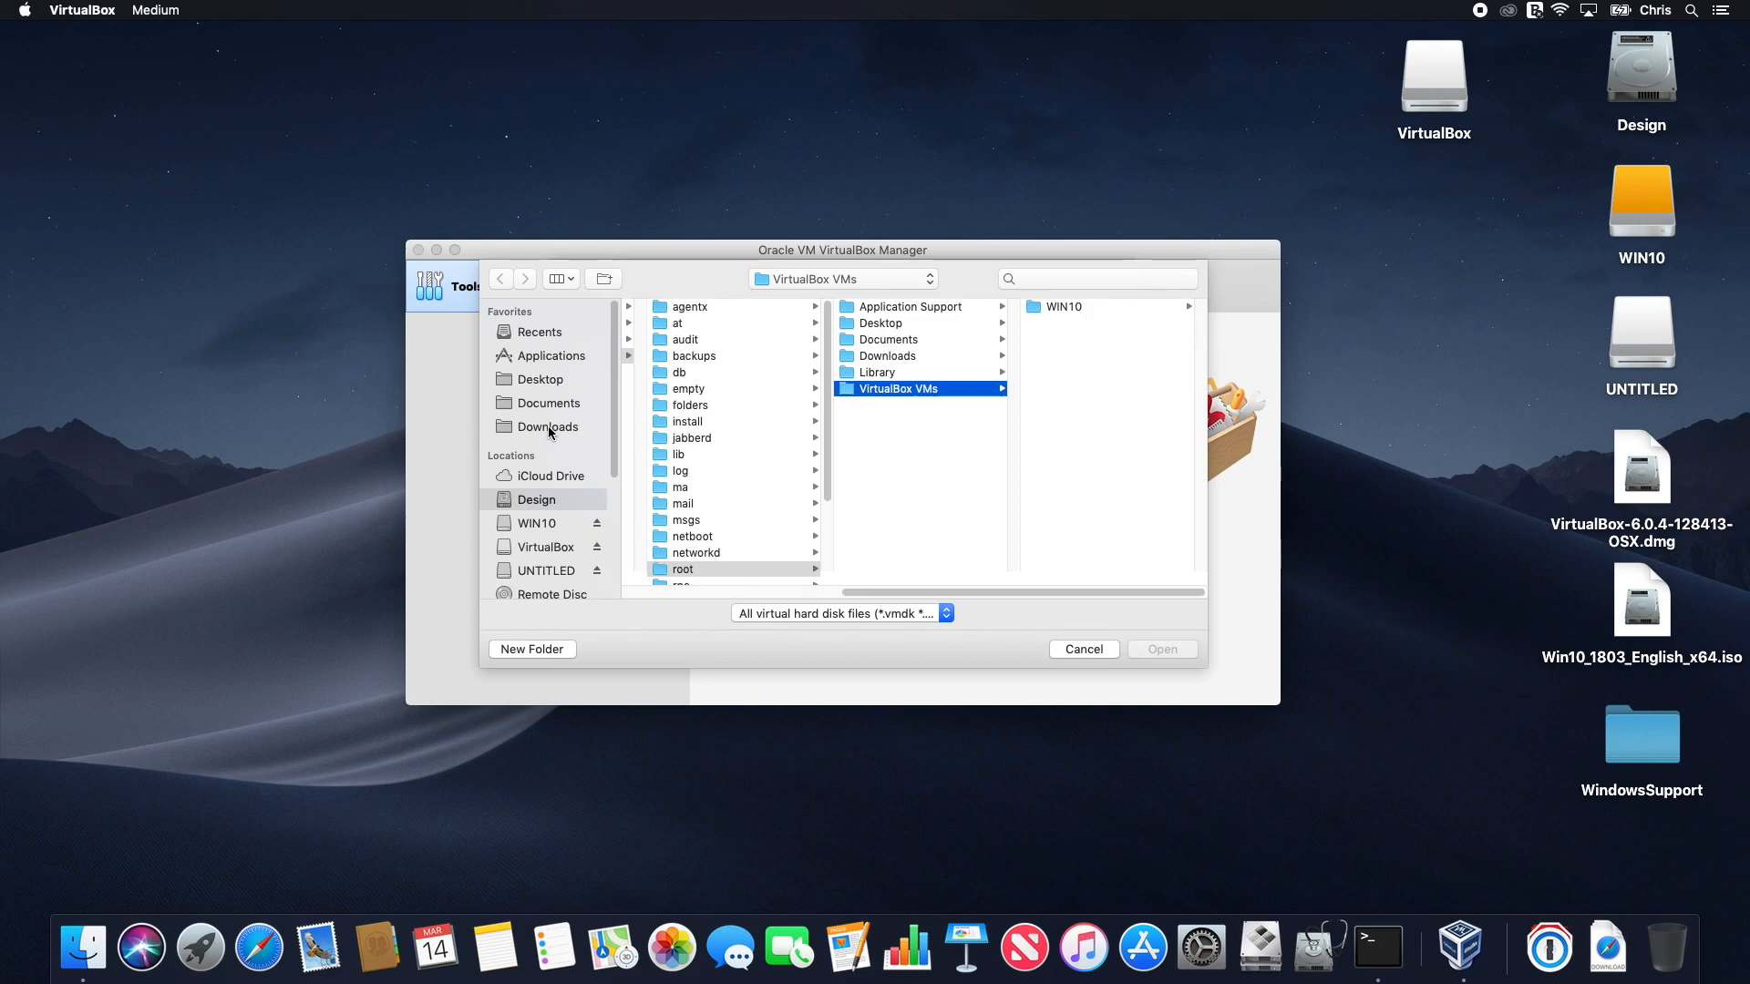
pyautogui.moveTo(614, 455)
pyautogui.mouseDown()
pyautogui.moveTo(615, 547)
pyautogui.moveTo(610, 451)
pyautogui.mouseUp()
pyautogui.click(791, 282)
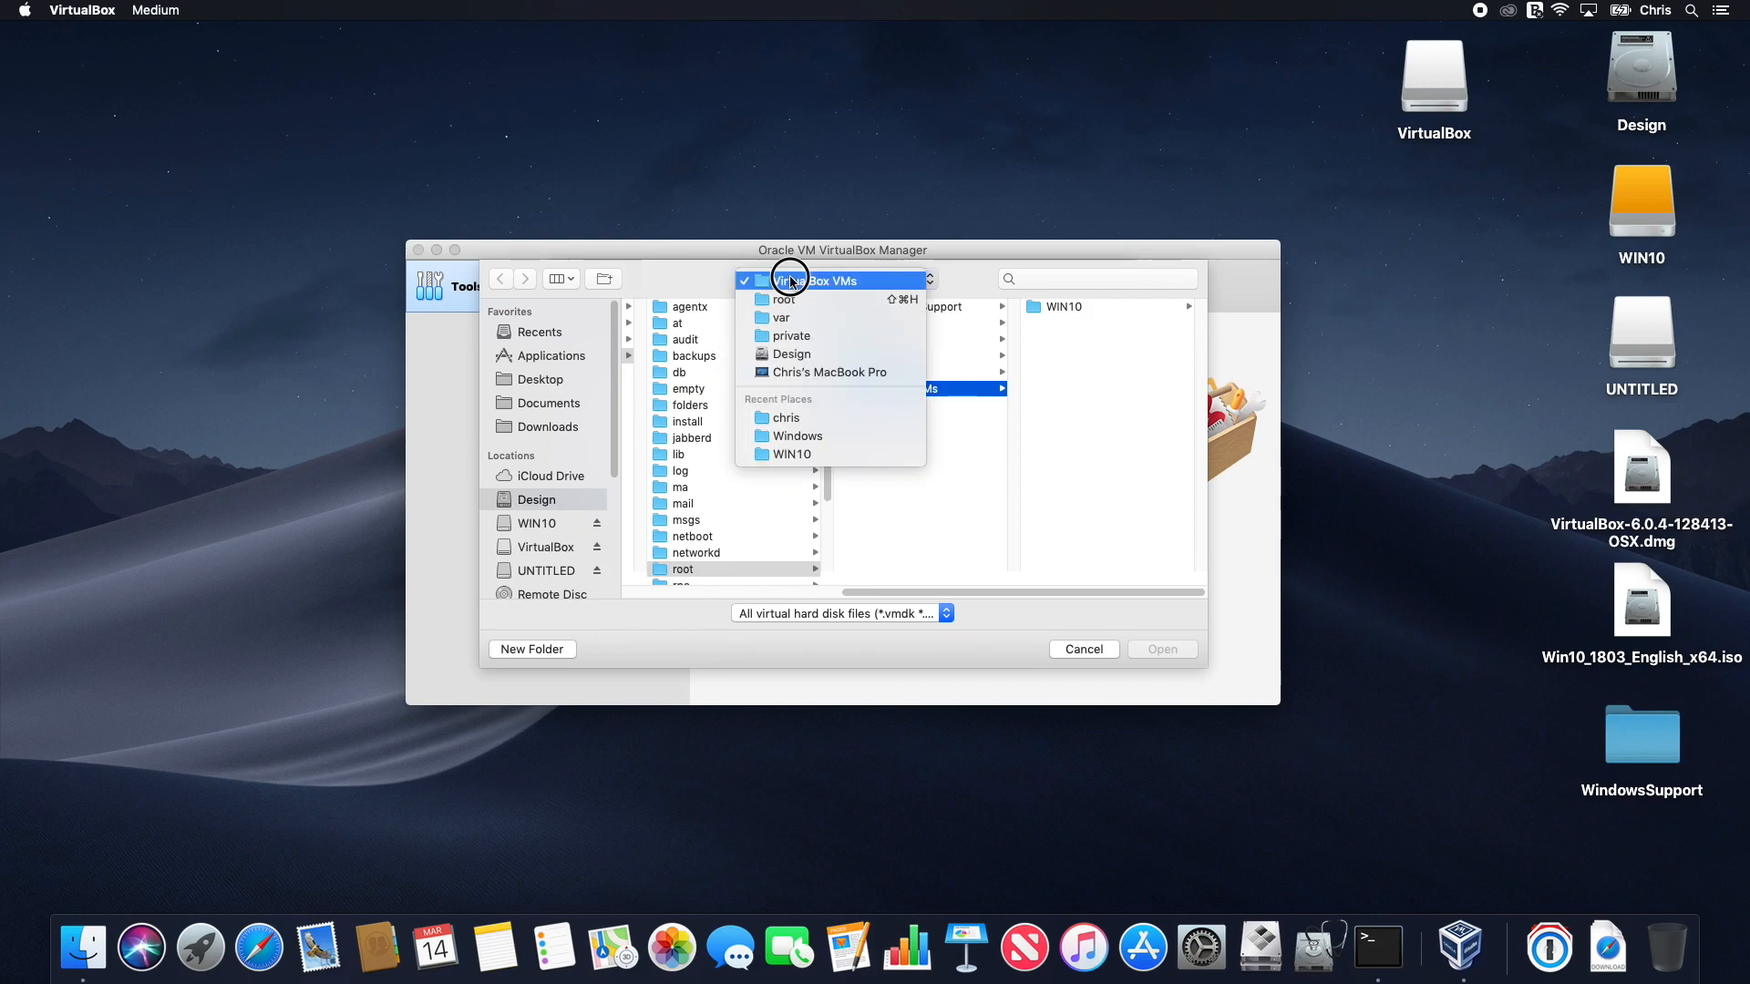
pyautogui.click(810, 420)
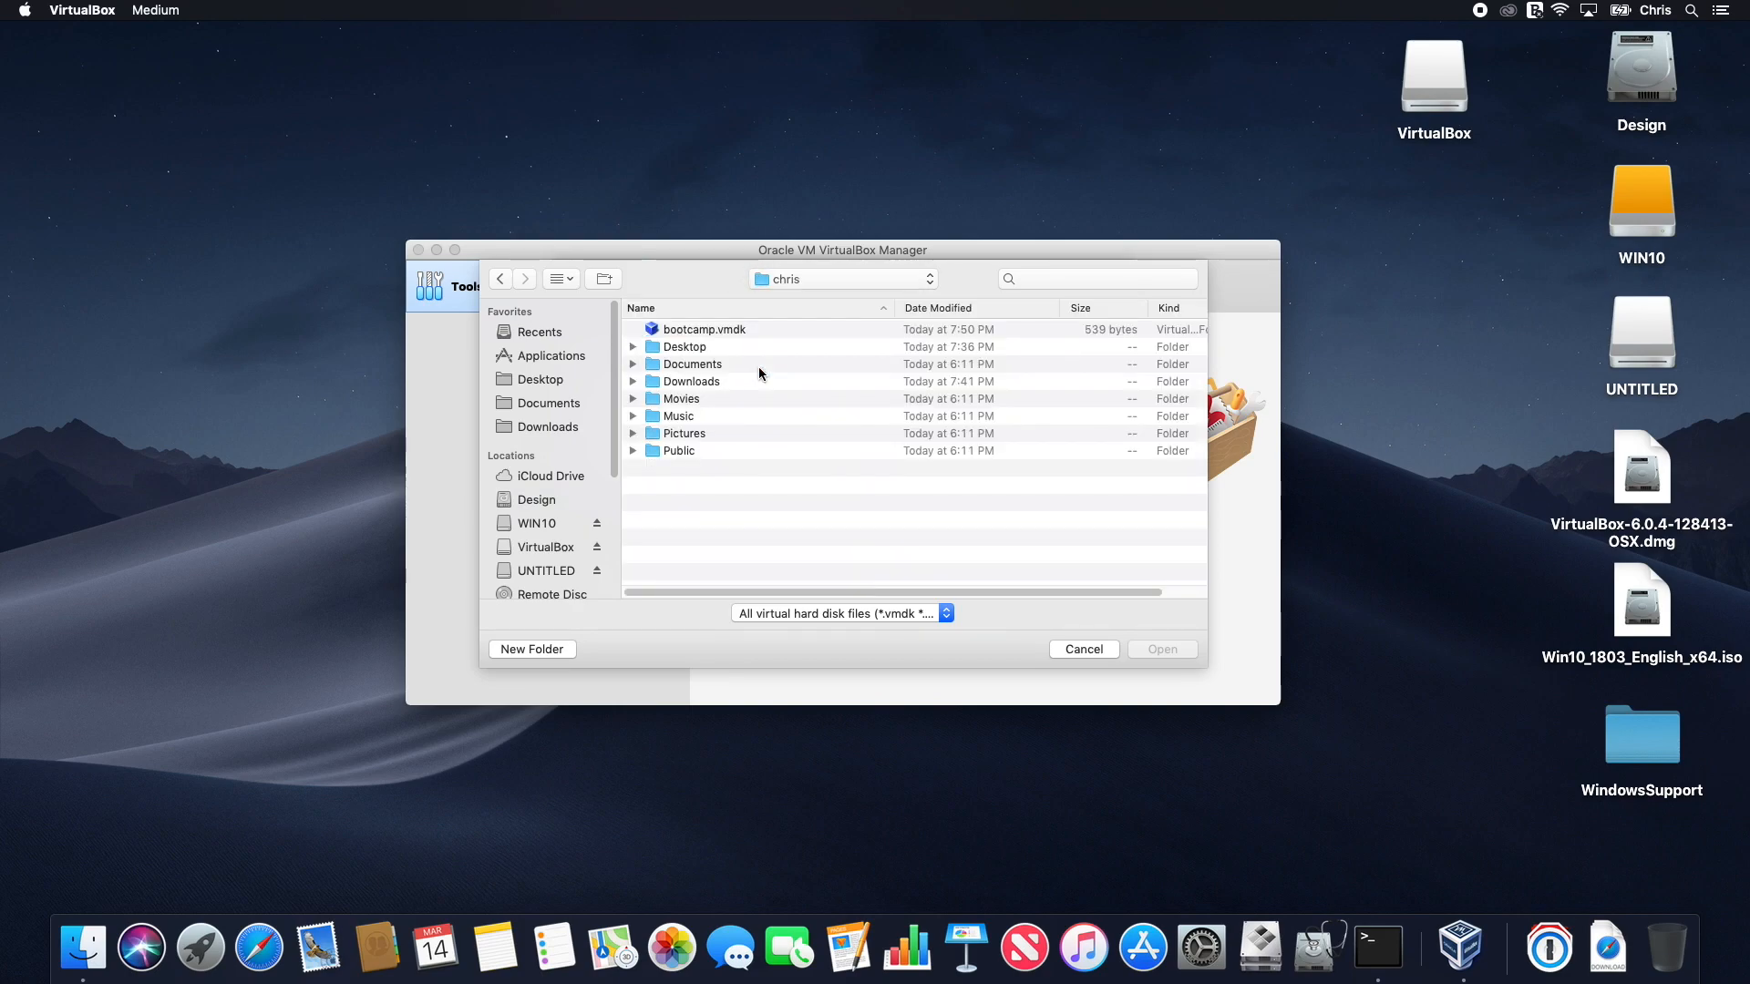
pyautogui.click(717, 332)
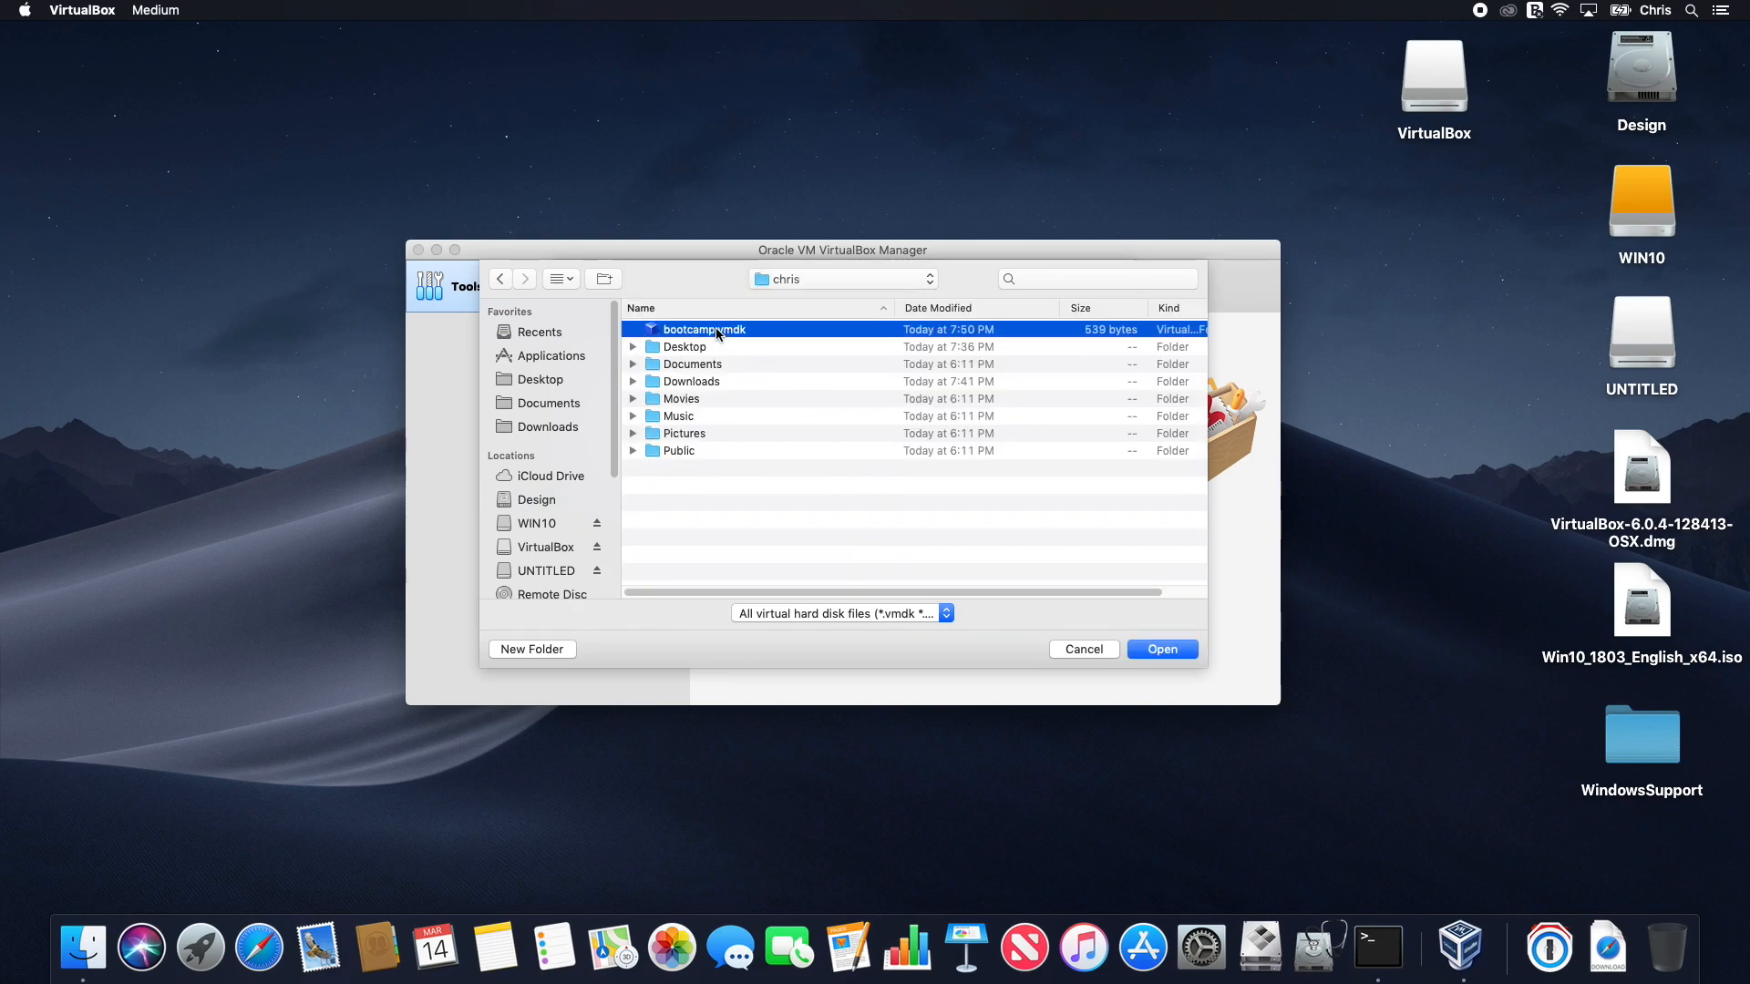
pyautogui.click(1166, 651)
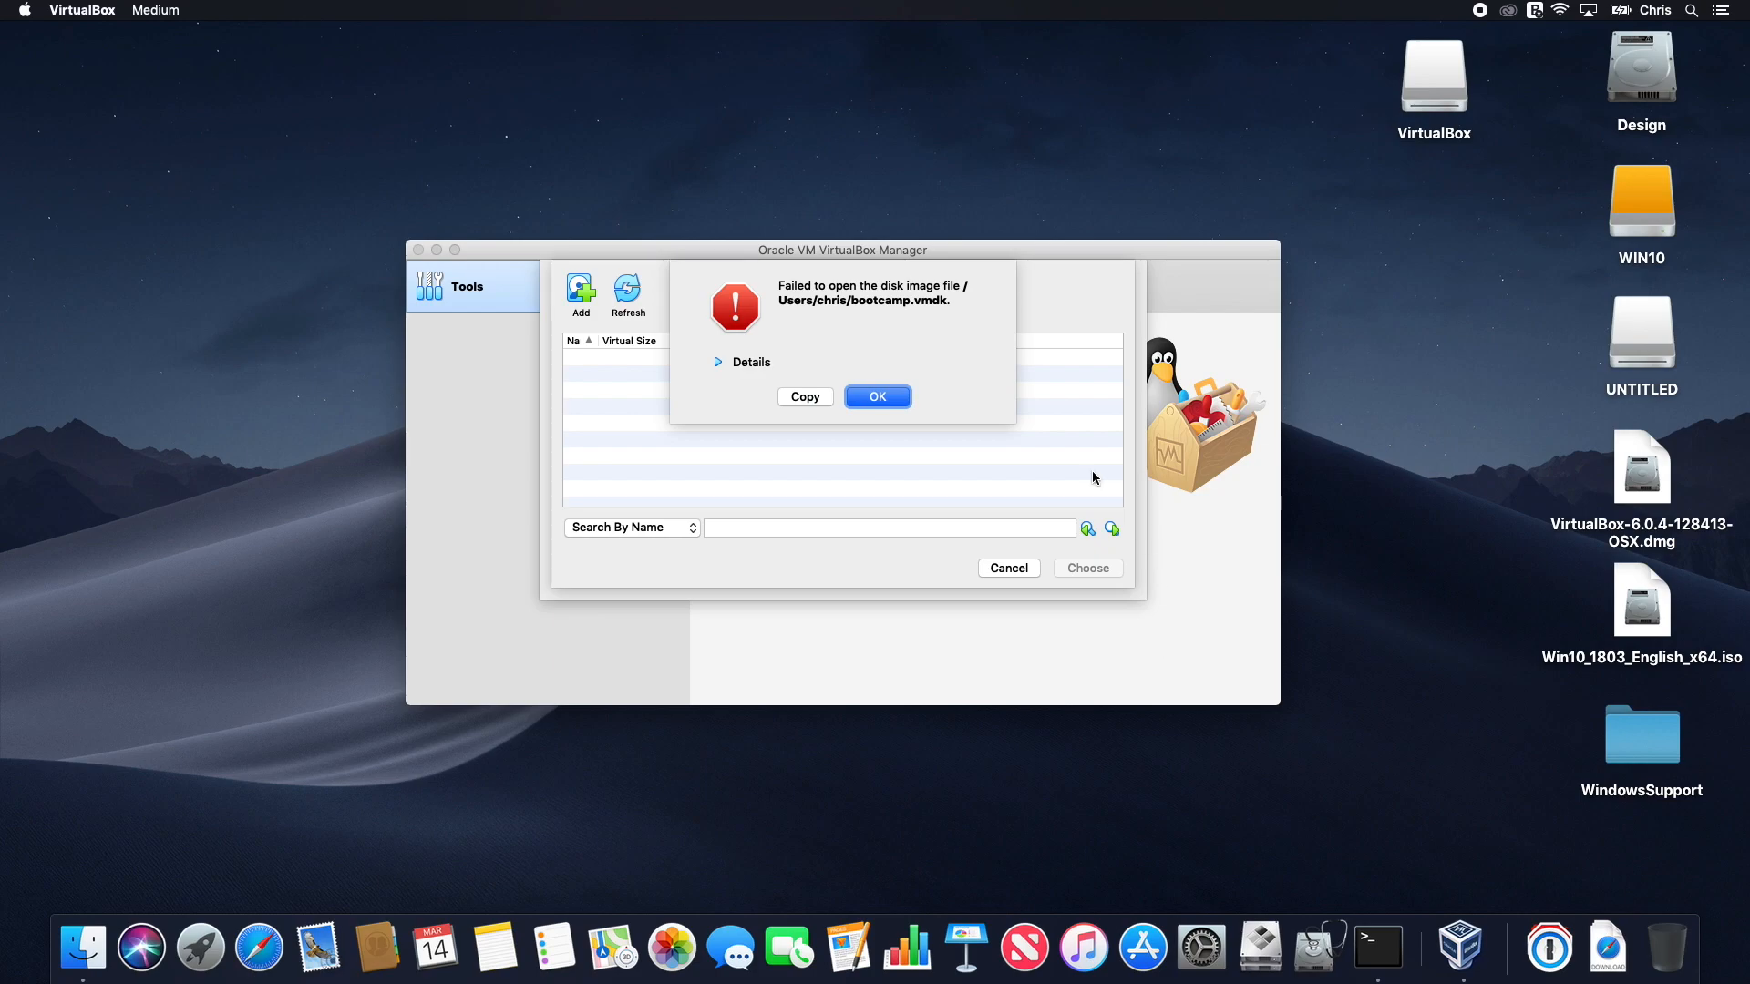
pyautogui.click(718, 362)
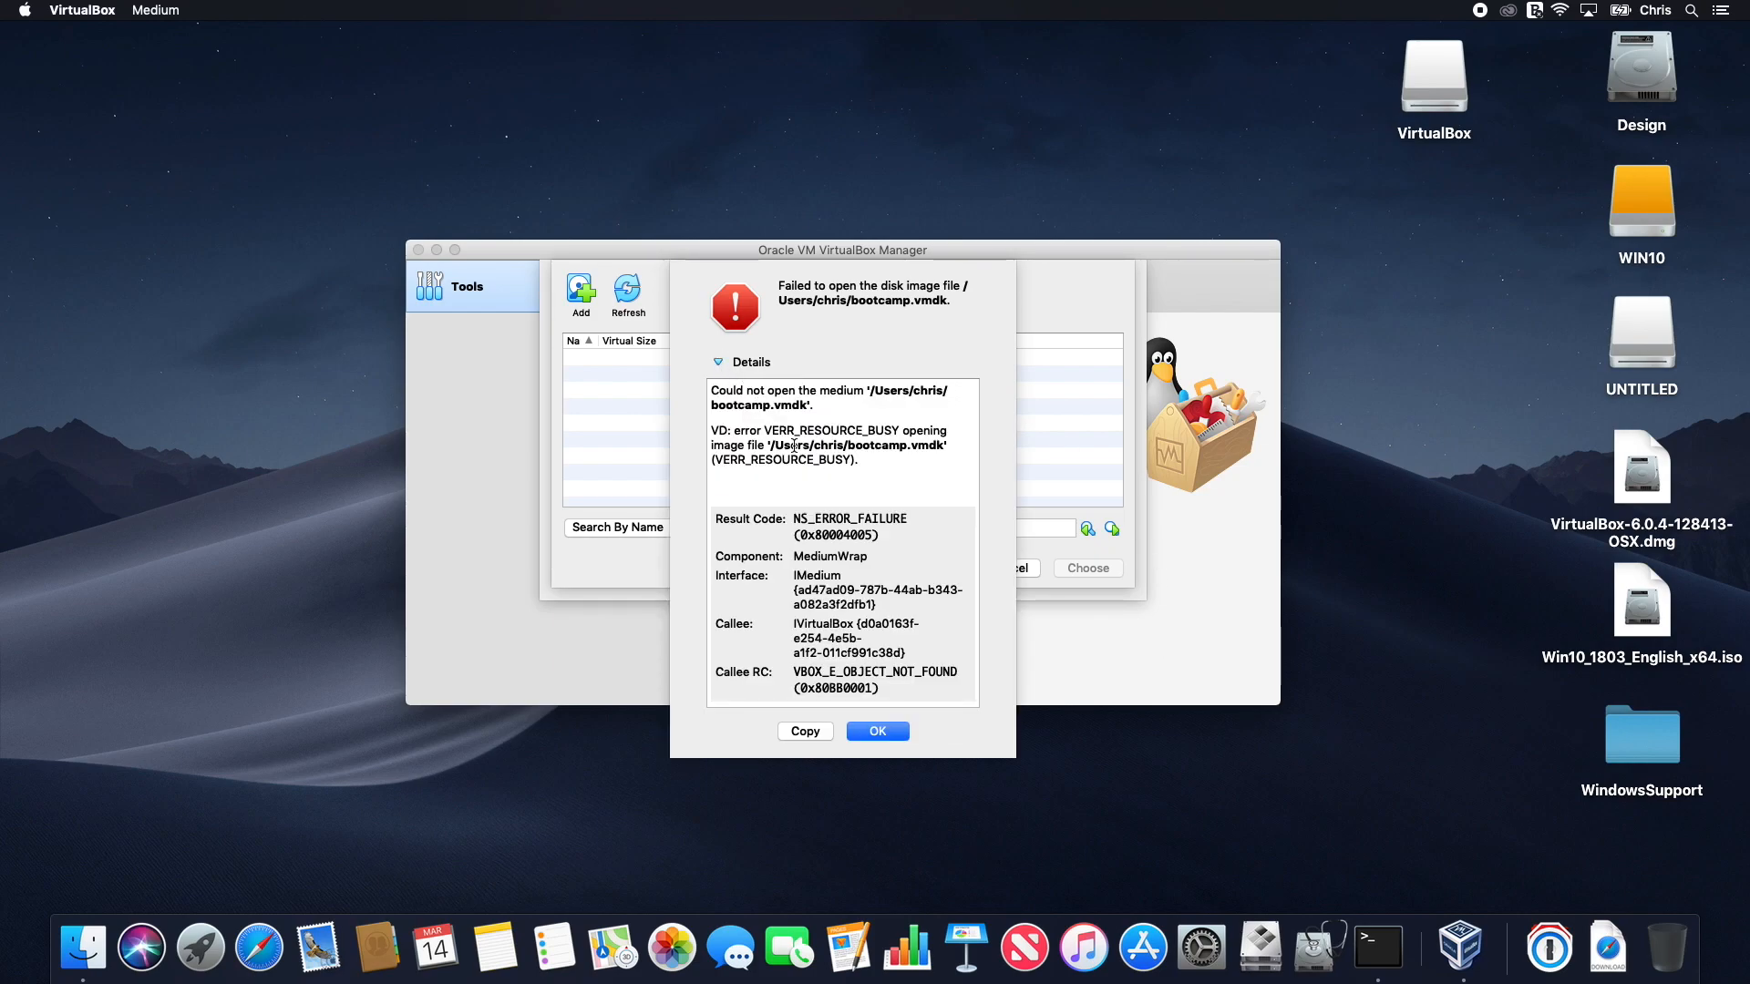
pyautogui.click(889, 730)
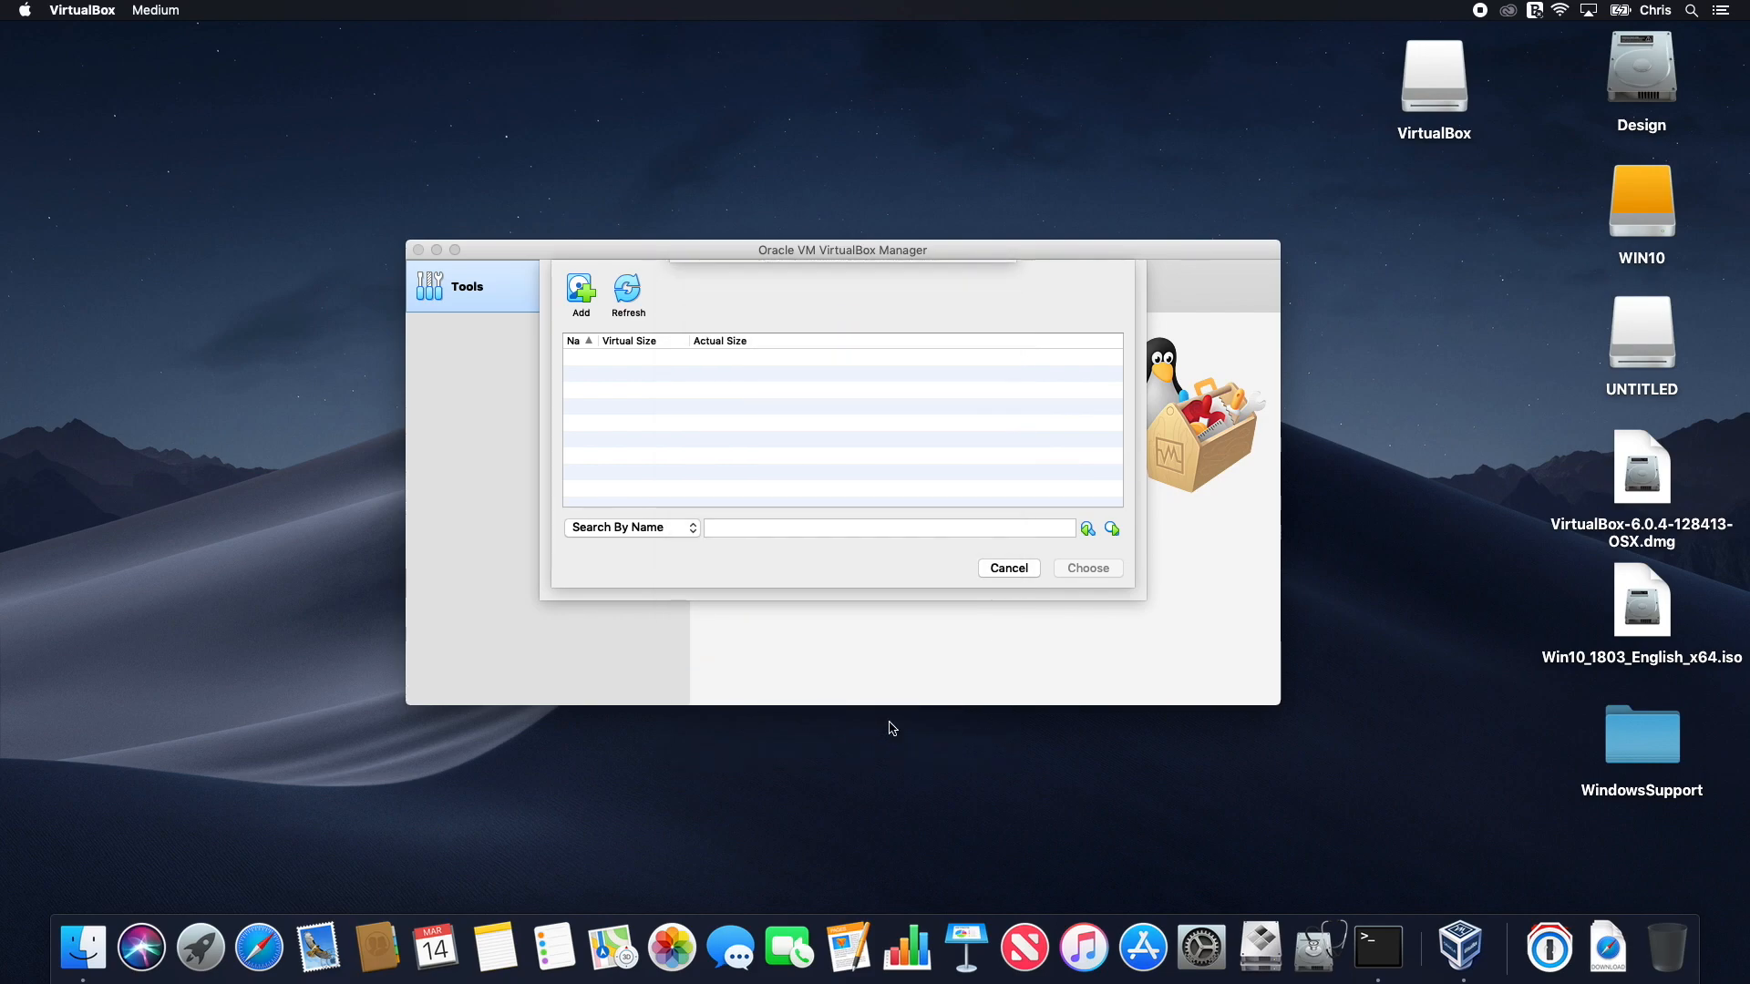
# Step: Eject the WIN10 drive from the desktop while the hard disk selector stays open
pyautogui.click(1645, 226)
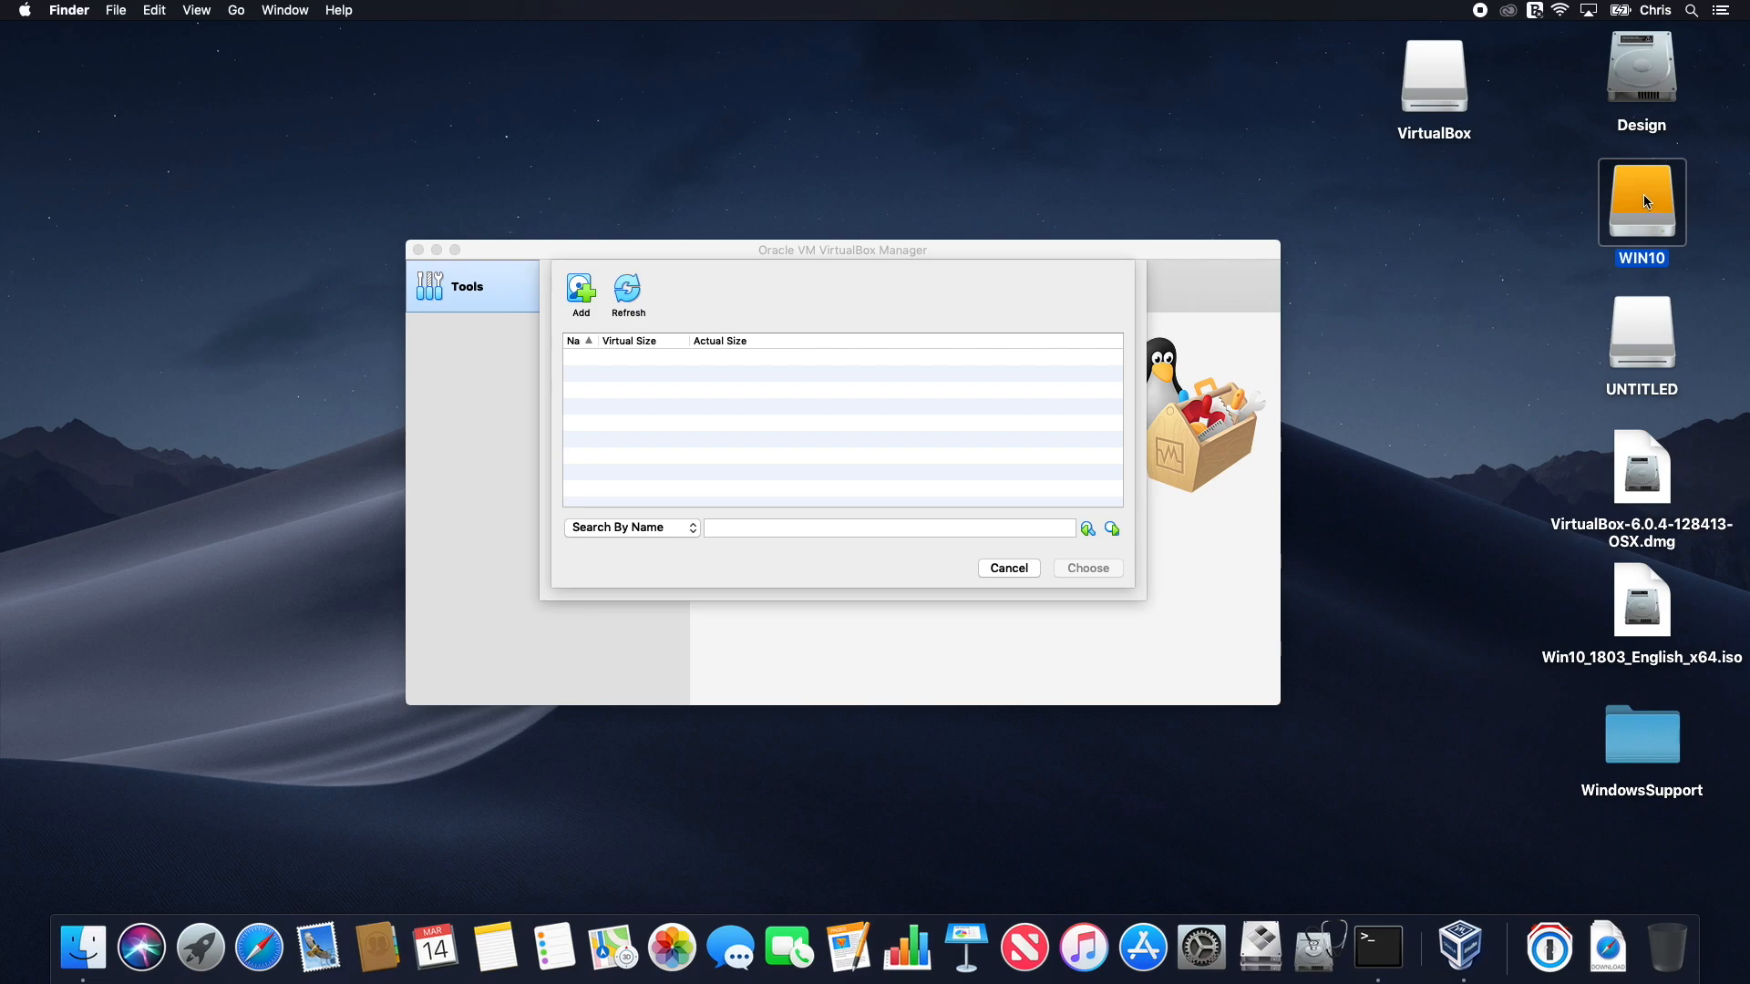
pyautogui.rightClick(1644, 195)
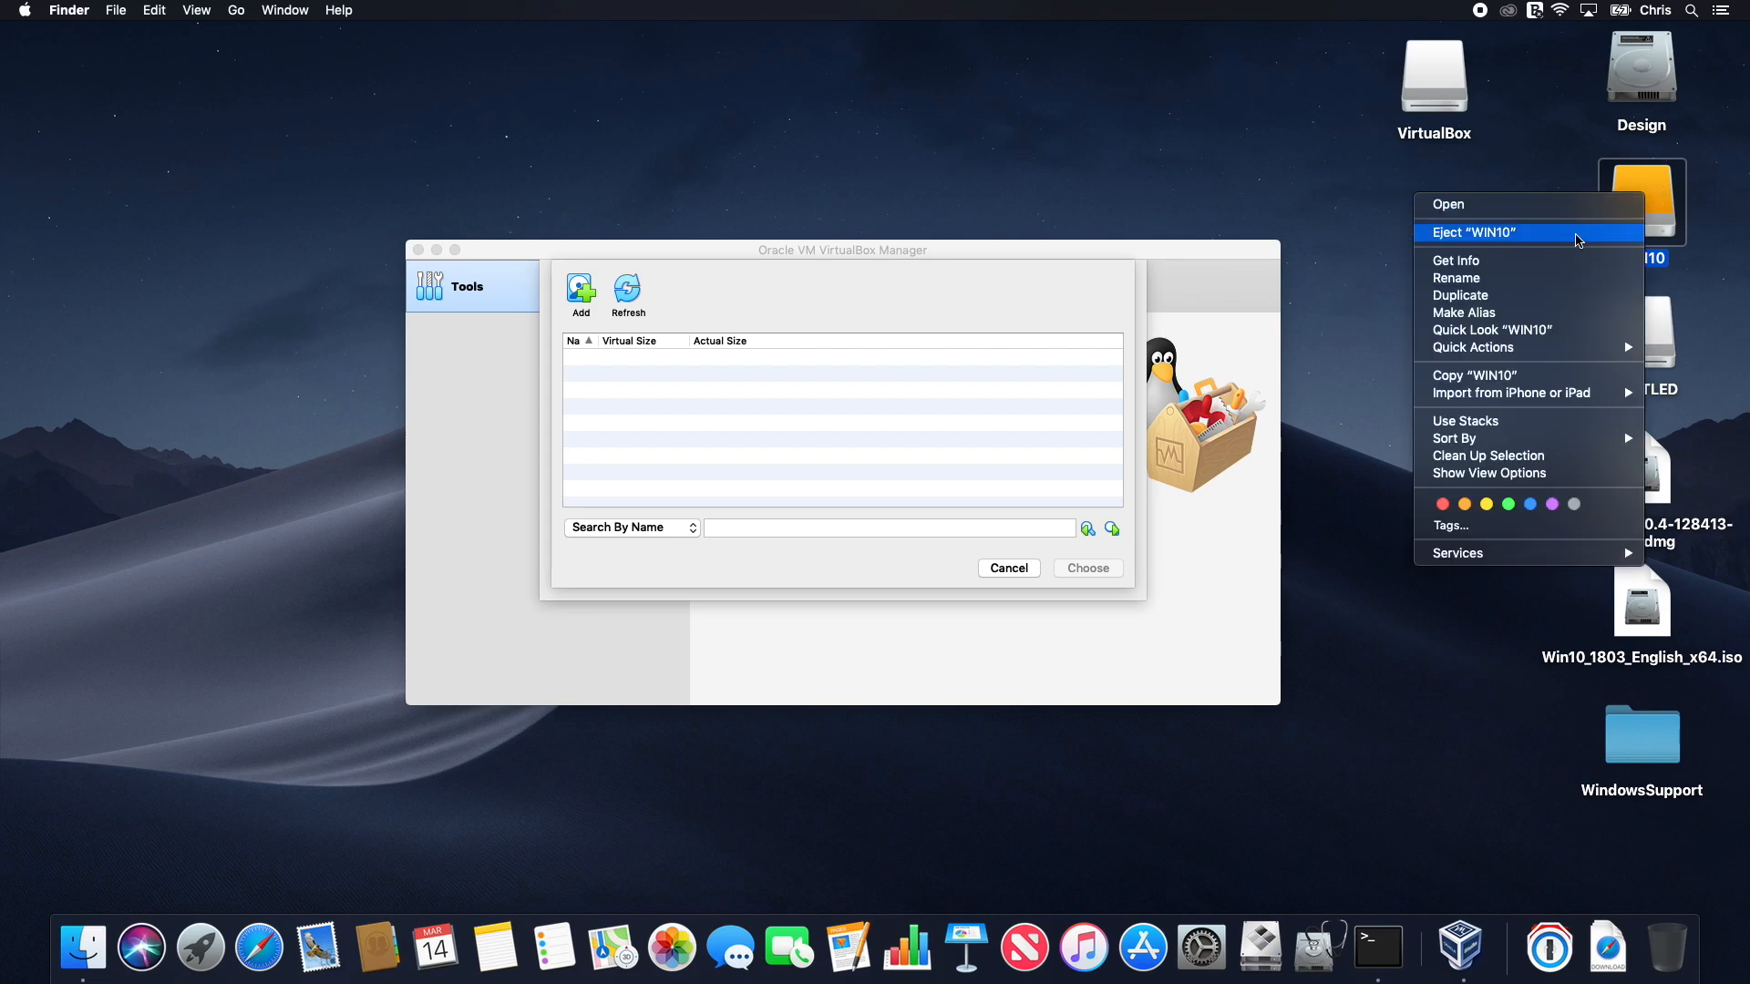
pyautogui.click(1578, 240)
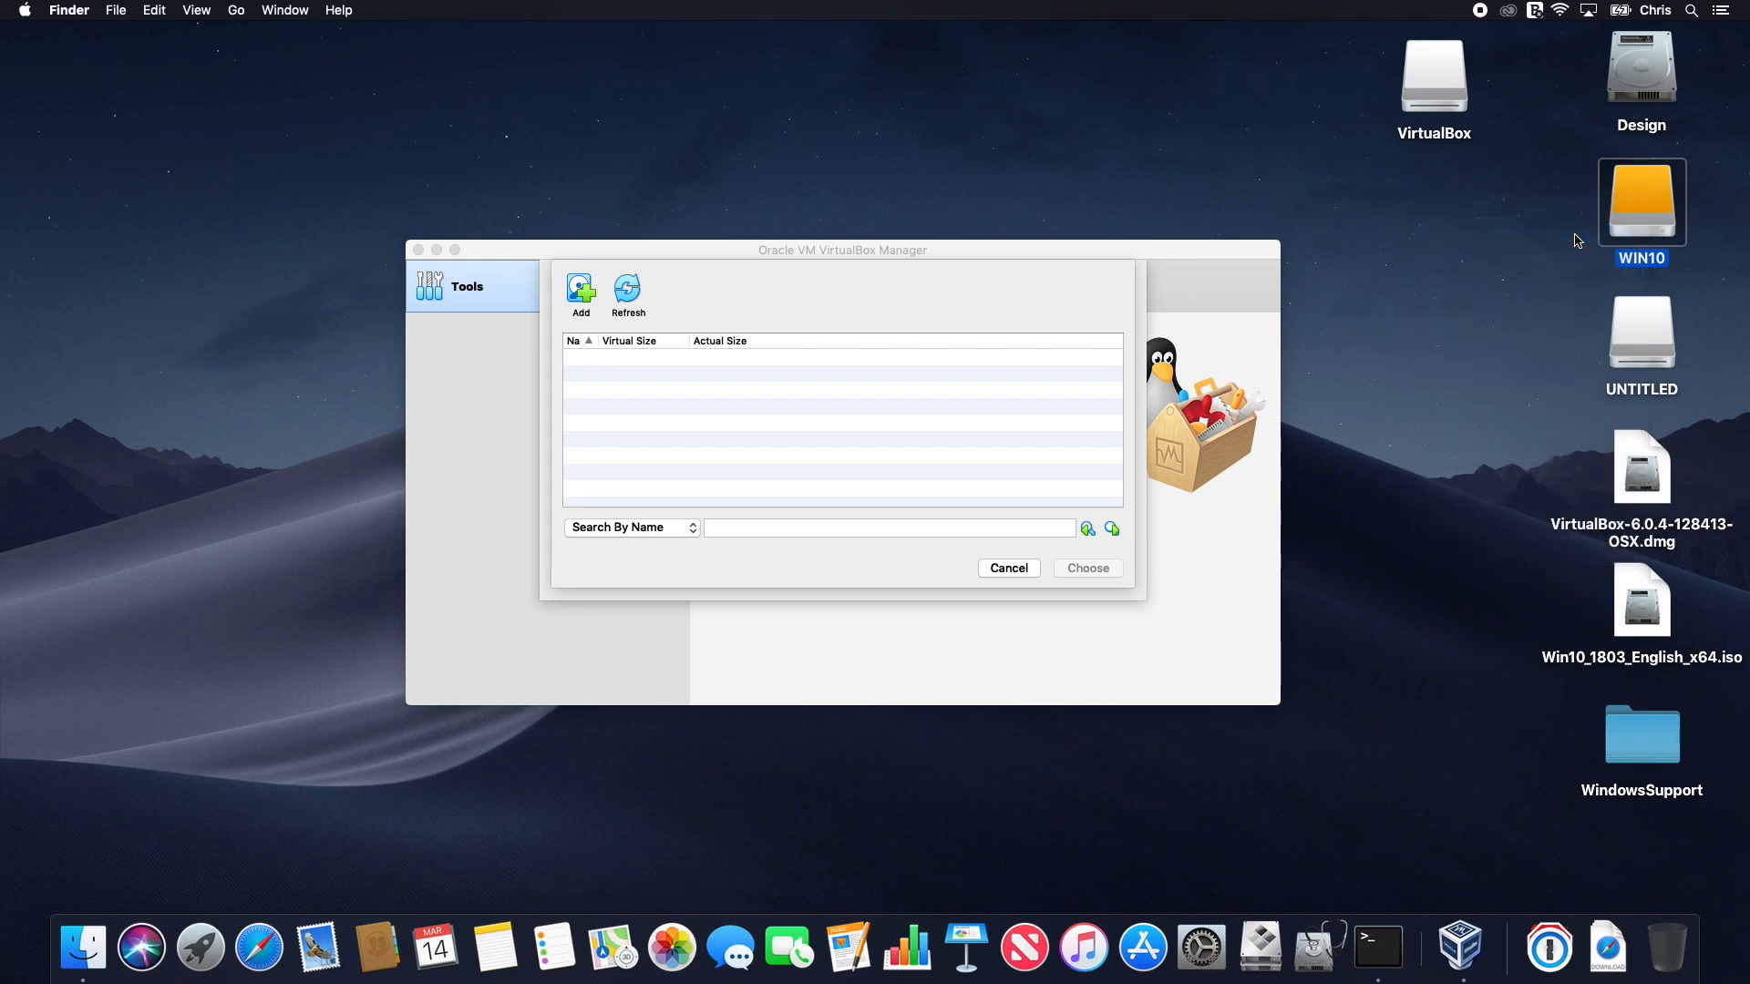
# Step: Add bootcamp.vmdk in VirtualBox's hard disk selector, choose it as the machine's disk, and create the virtual machine
pyautogui.click(955, 364)
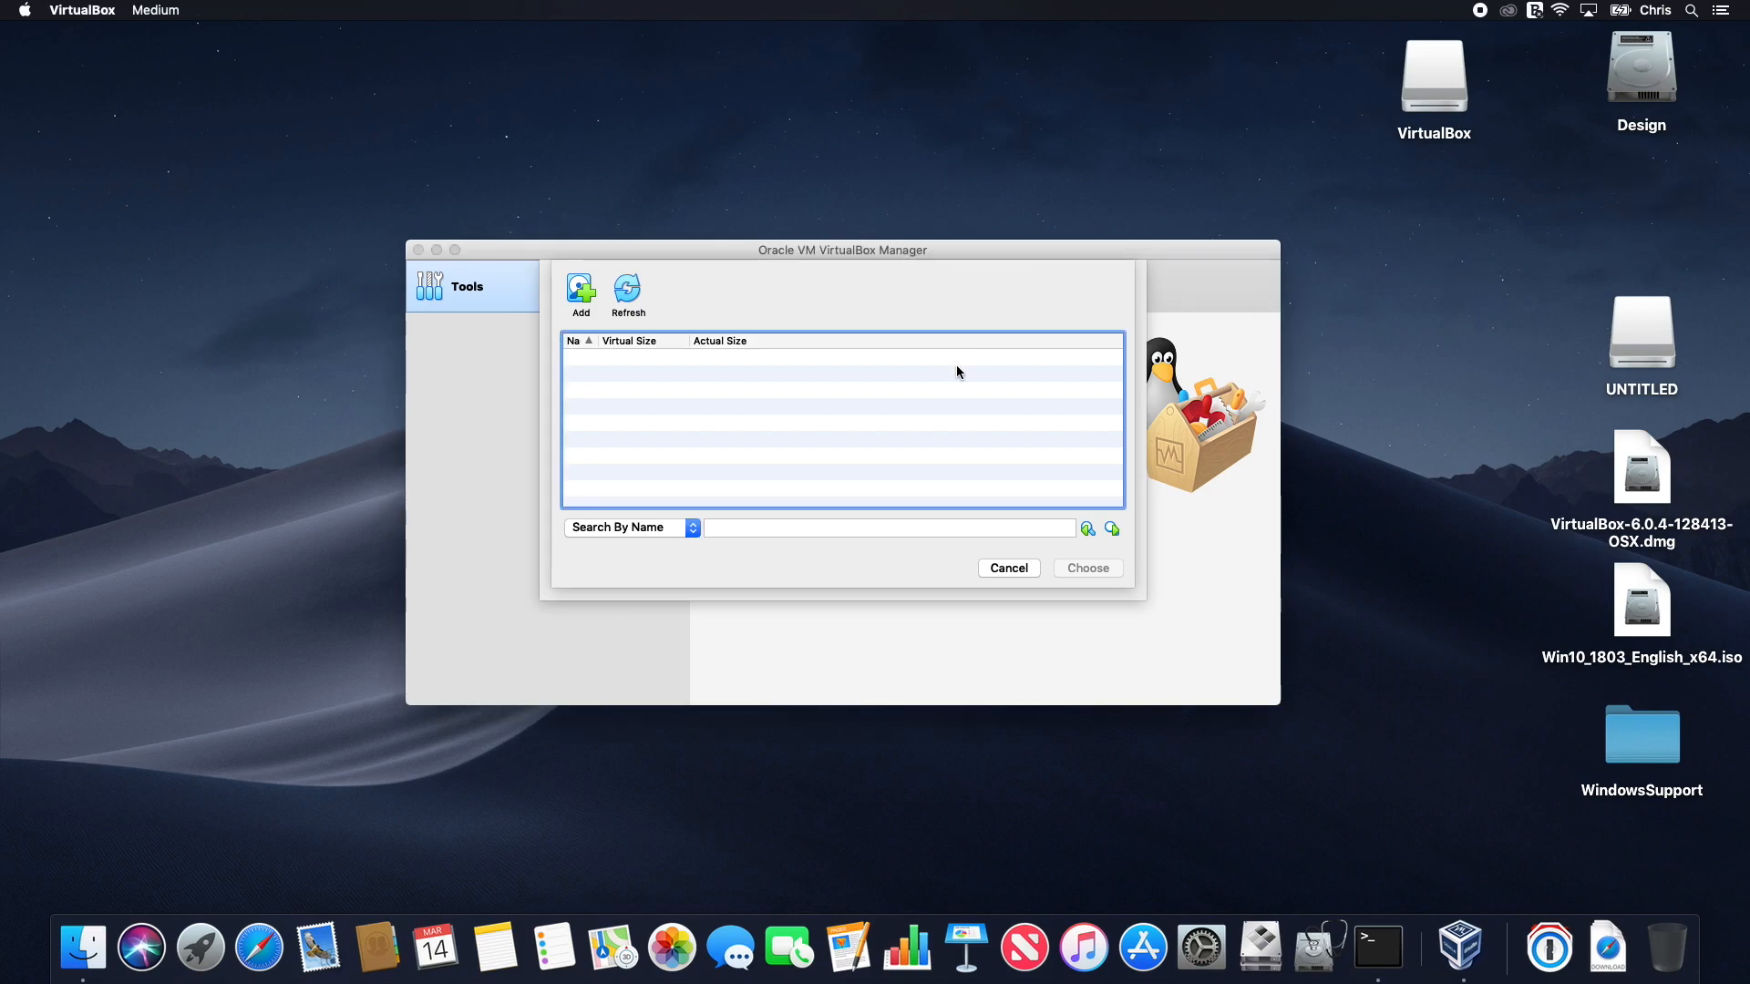
pyautogui.click(591, 298)
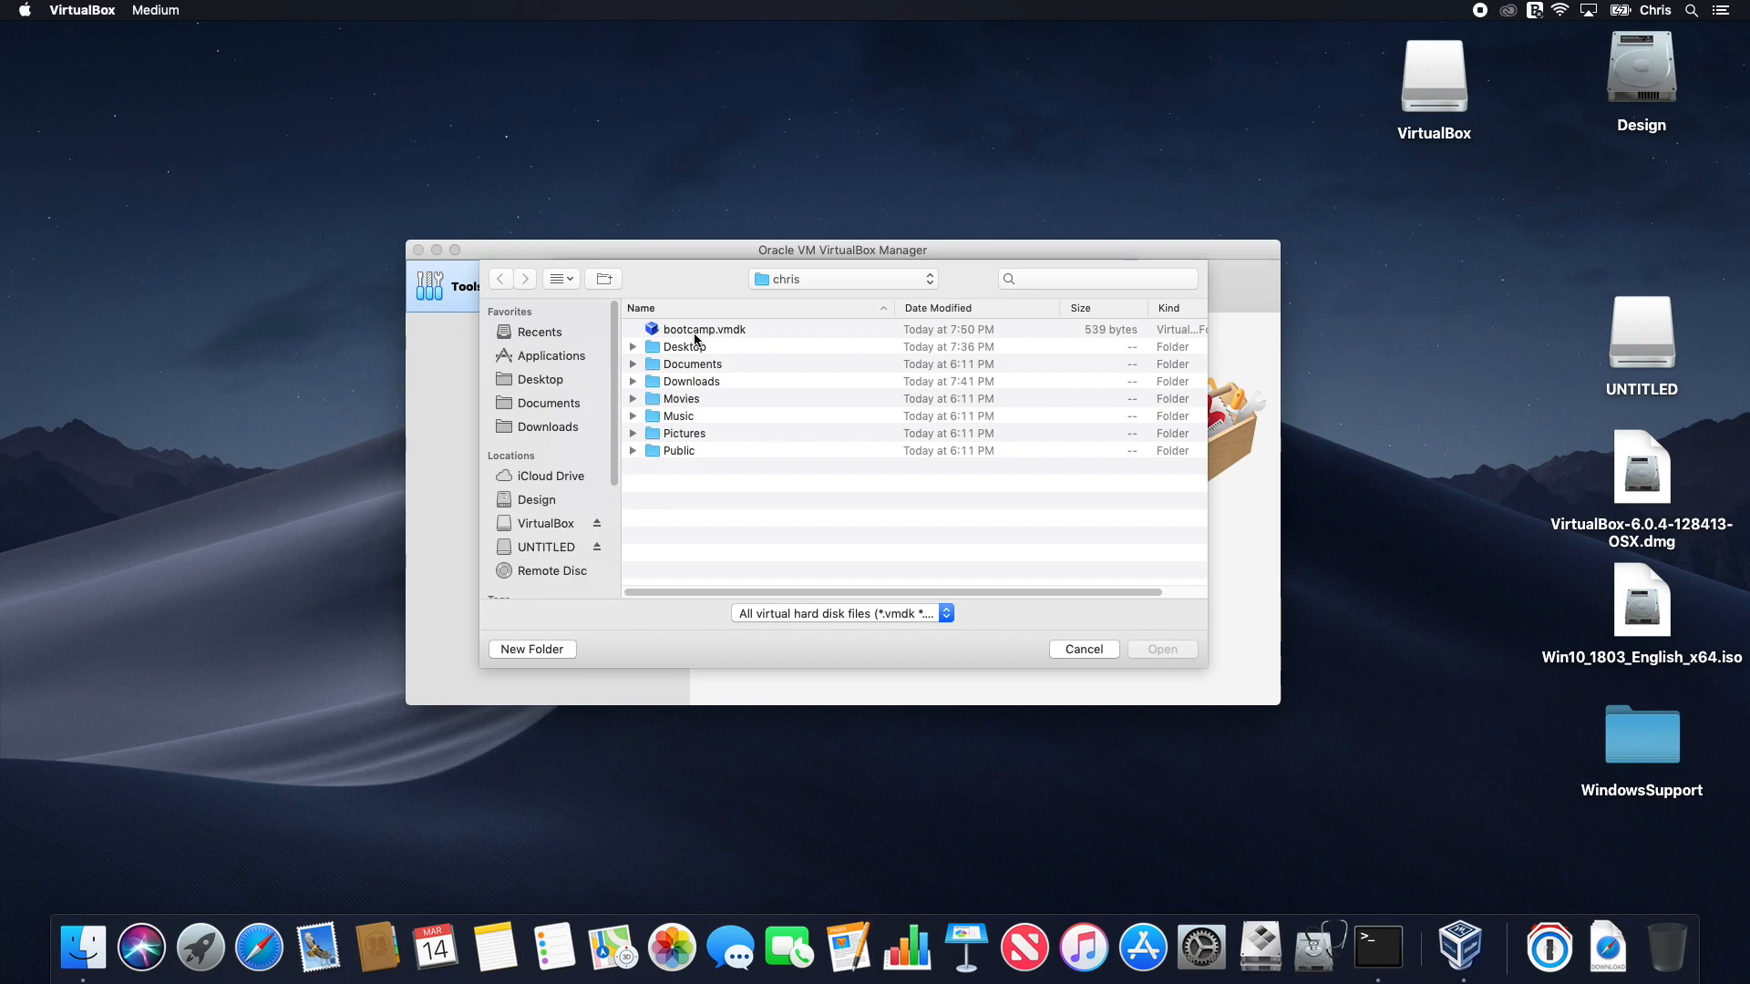
pyautogui.click(697, 331)
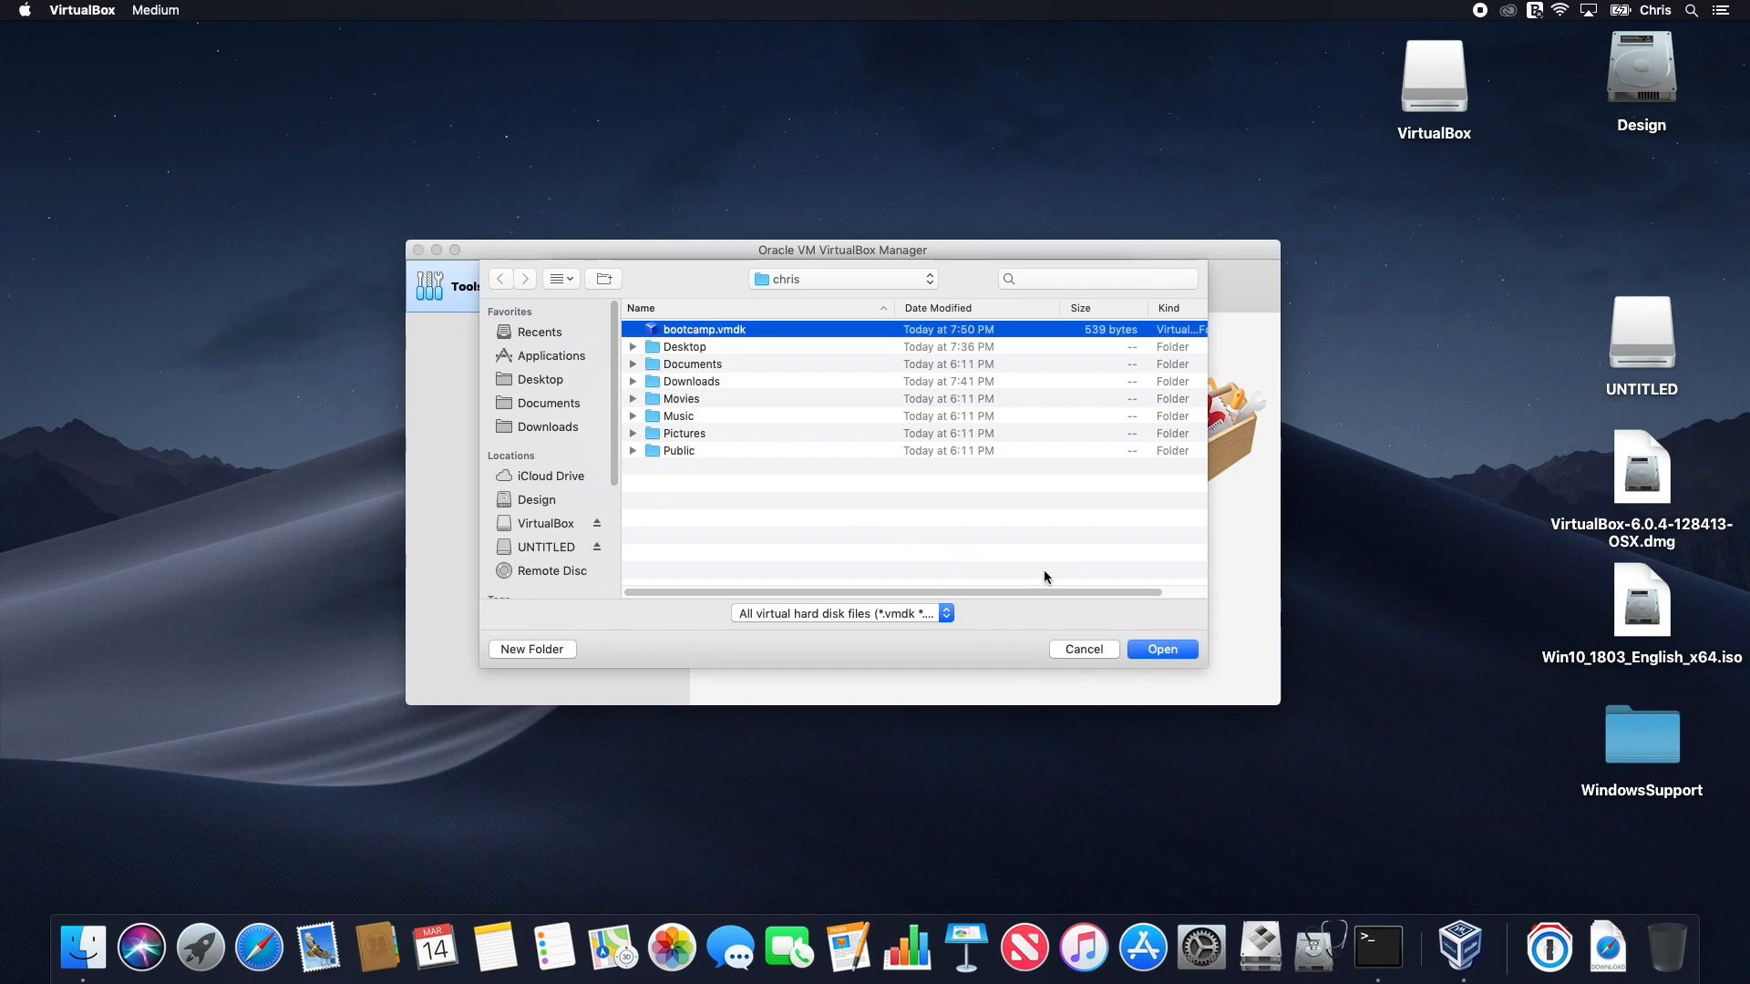
pyautogui.click(1160, 650)
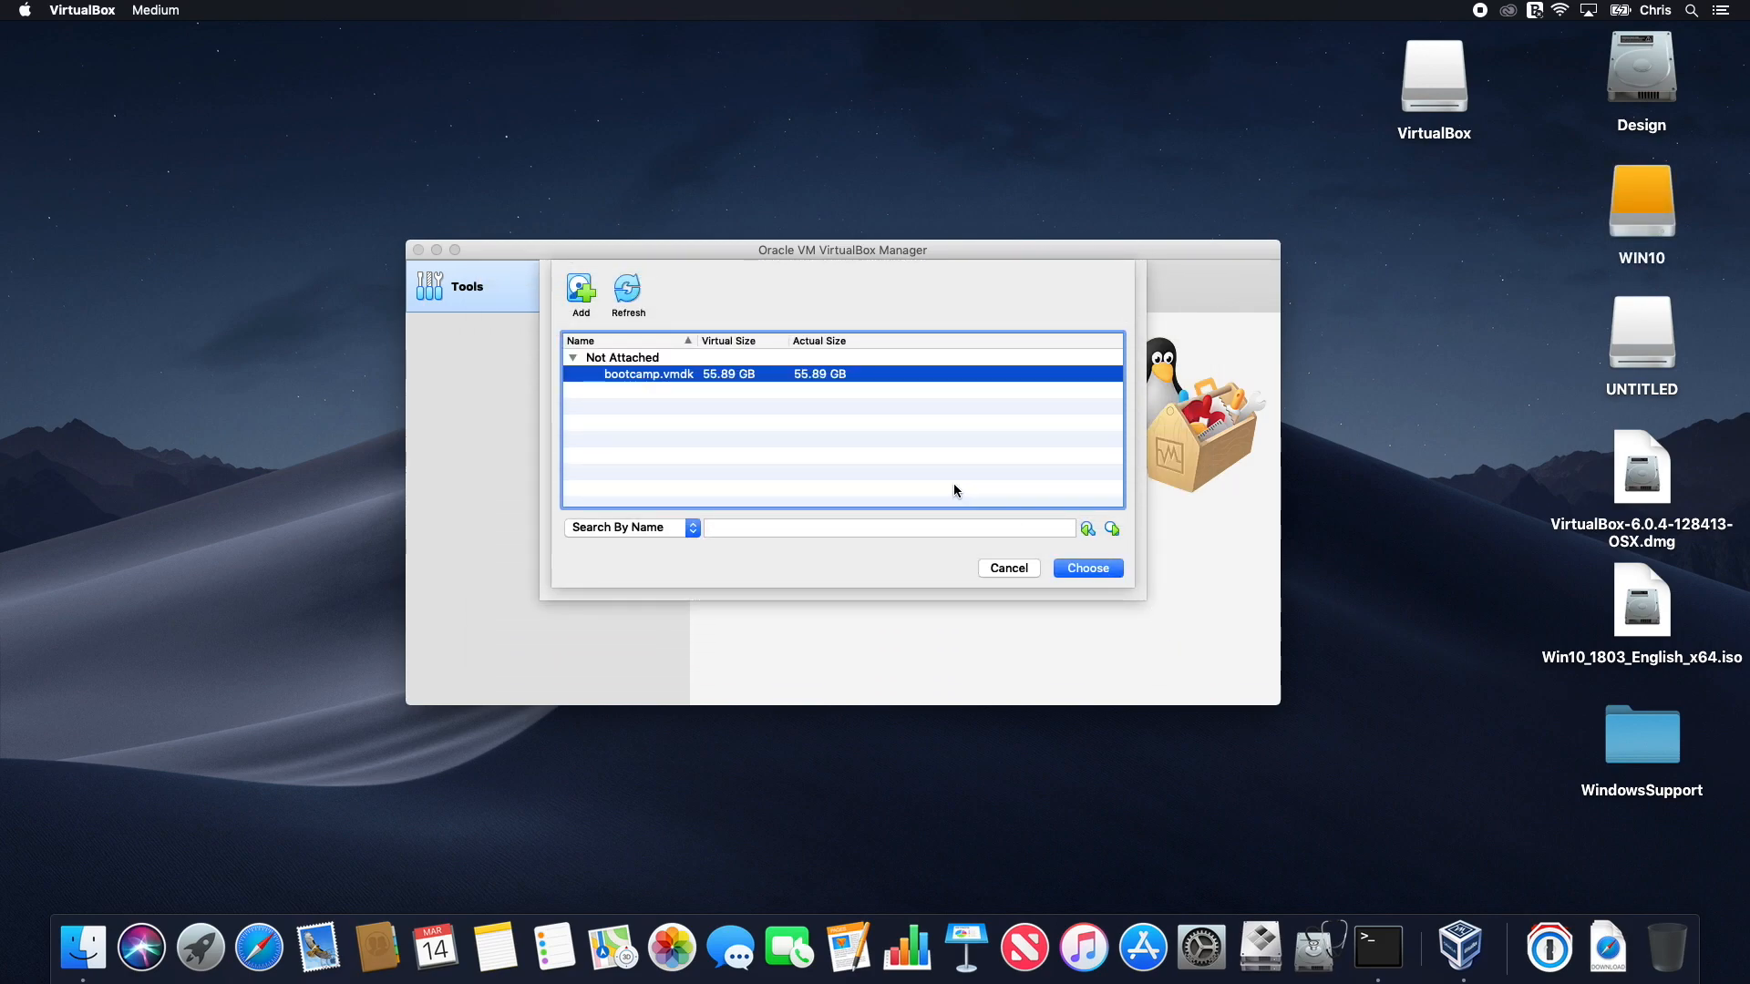
pyautogui.click(1068, 569)
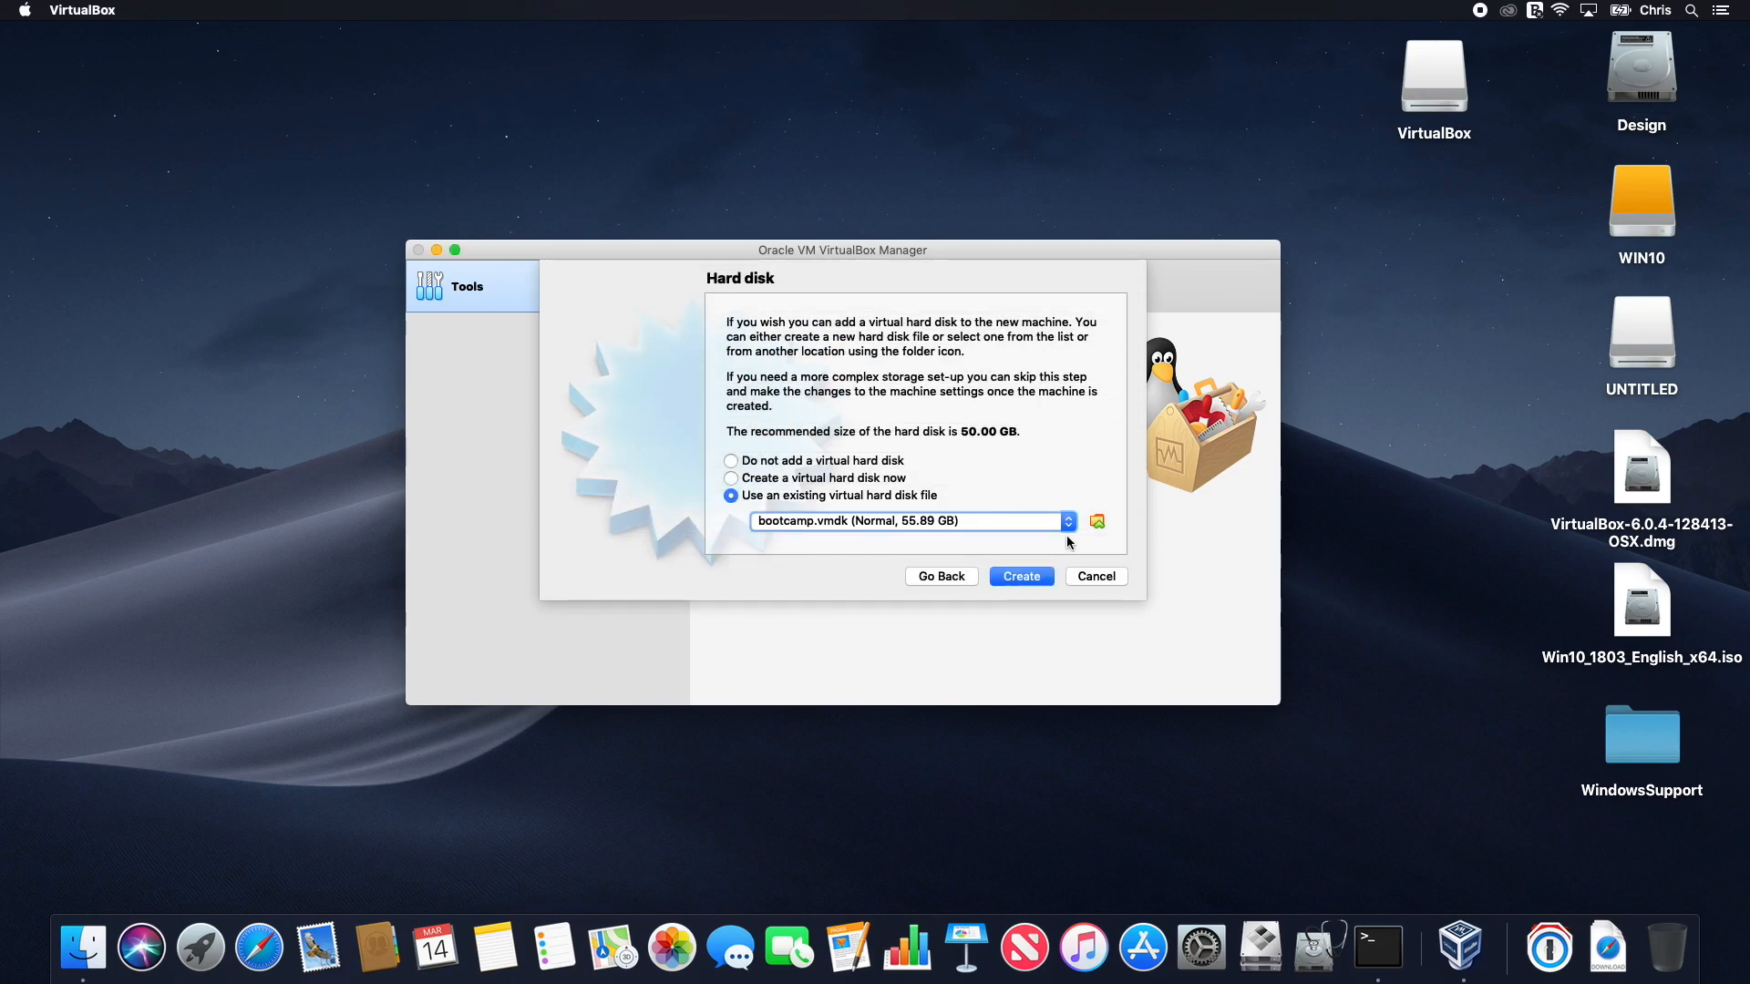
pyautogui.click(1037, 572)
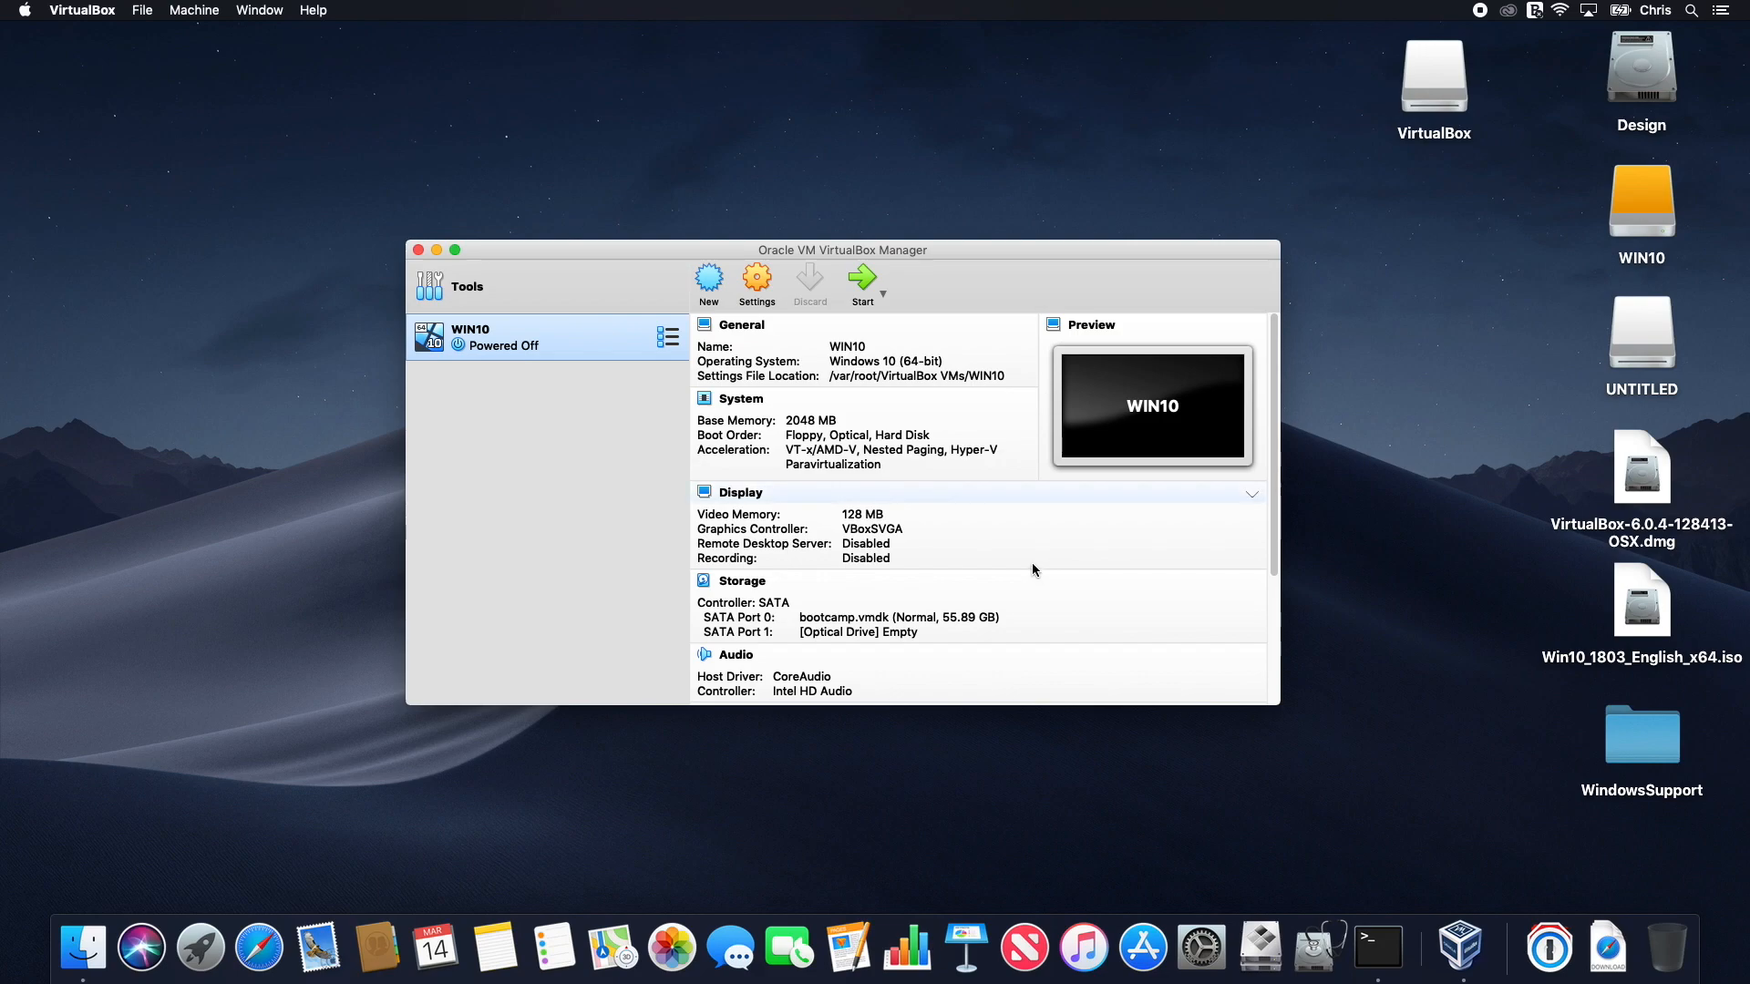
# Step: Review the WIN10 machine's configuration and enable EFI in its system settings
pyautogui.moveTo(1272, 381); pyautogui.dragTo(1266, 523)
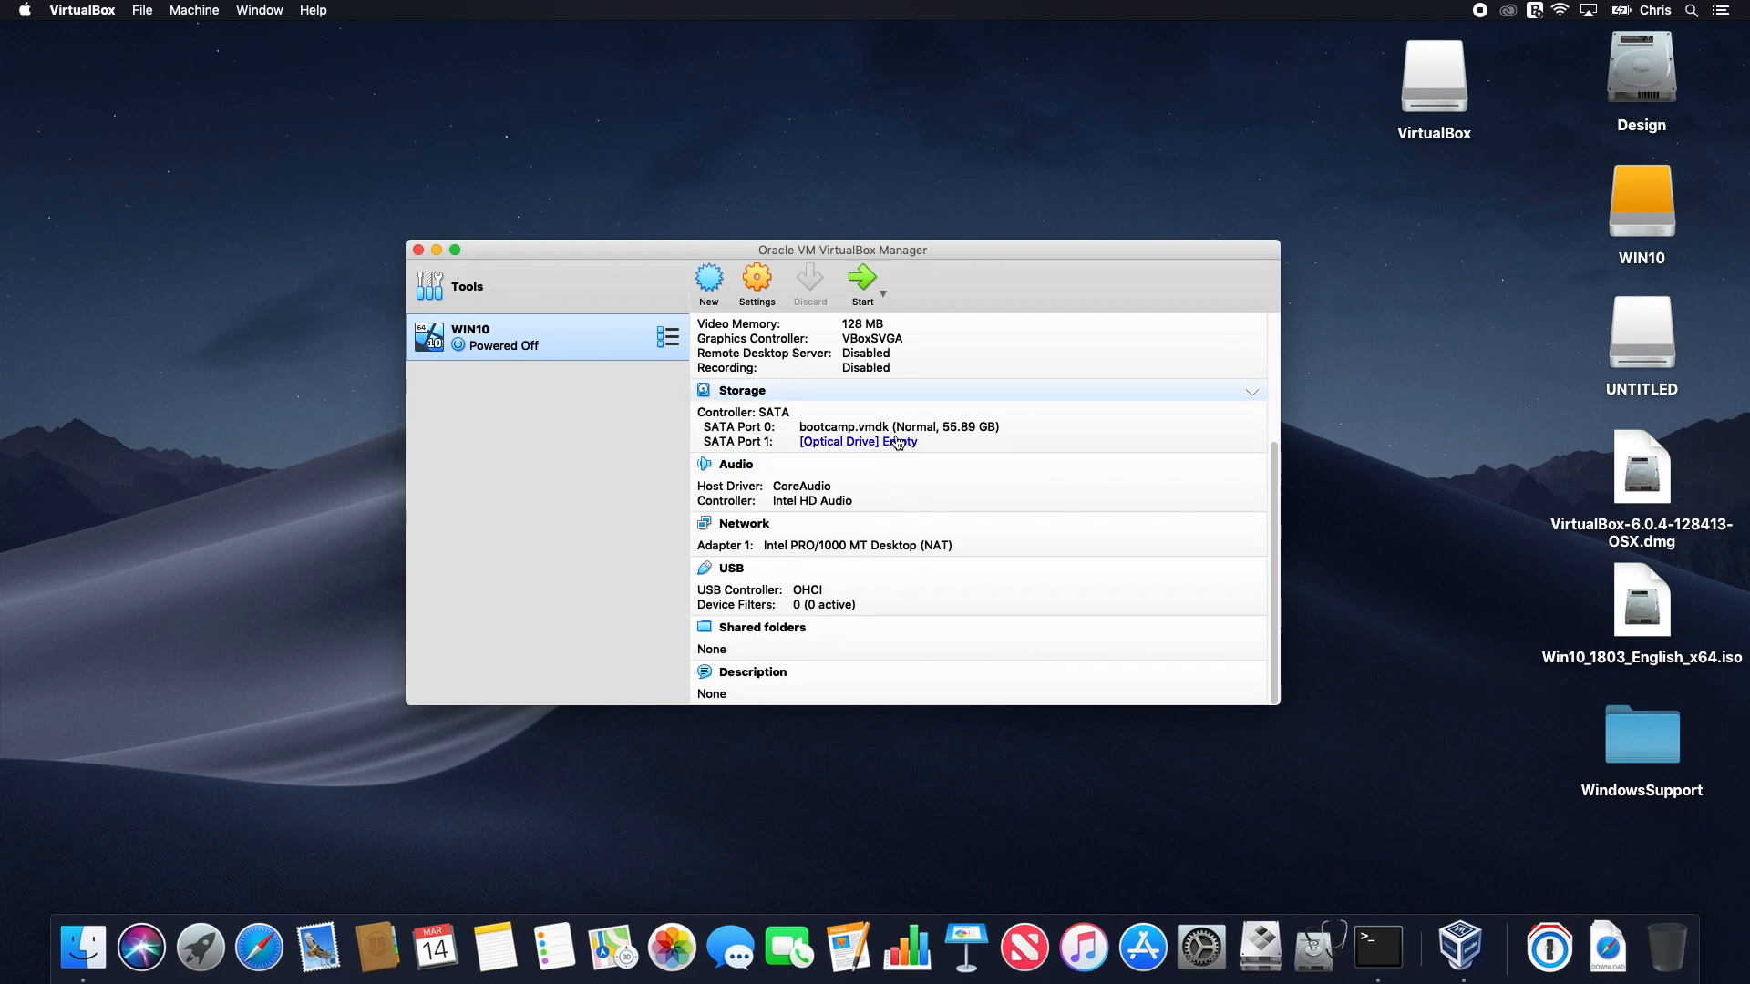
pyautogui.moveTo(1271, 467); pyautogui.dragTo(1254, 324)
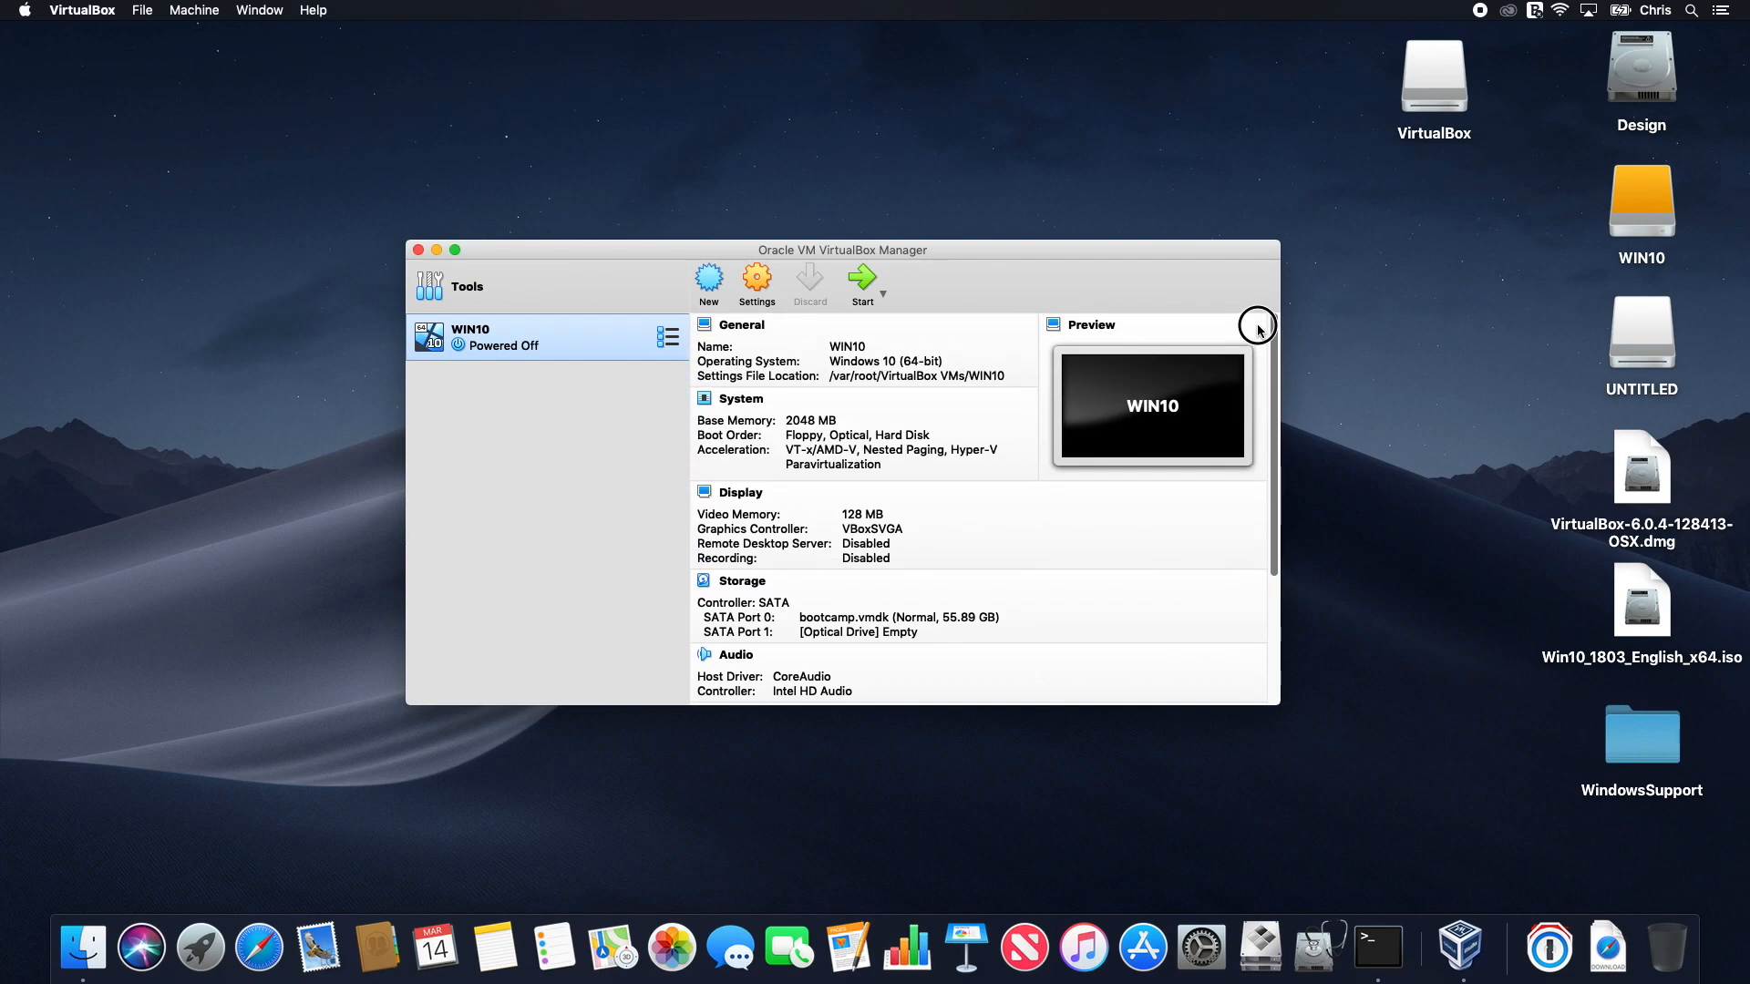
pyautogui.click(756, 284)
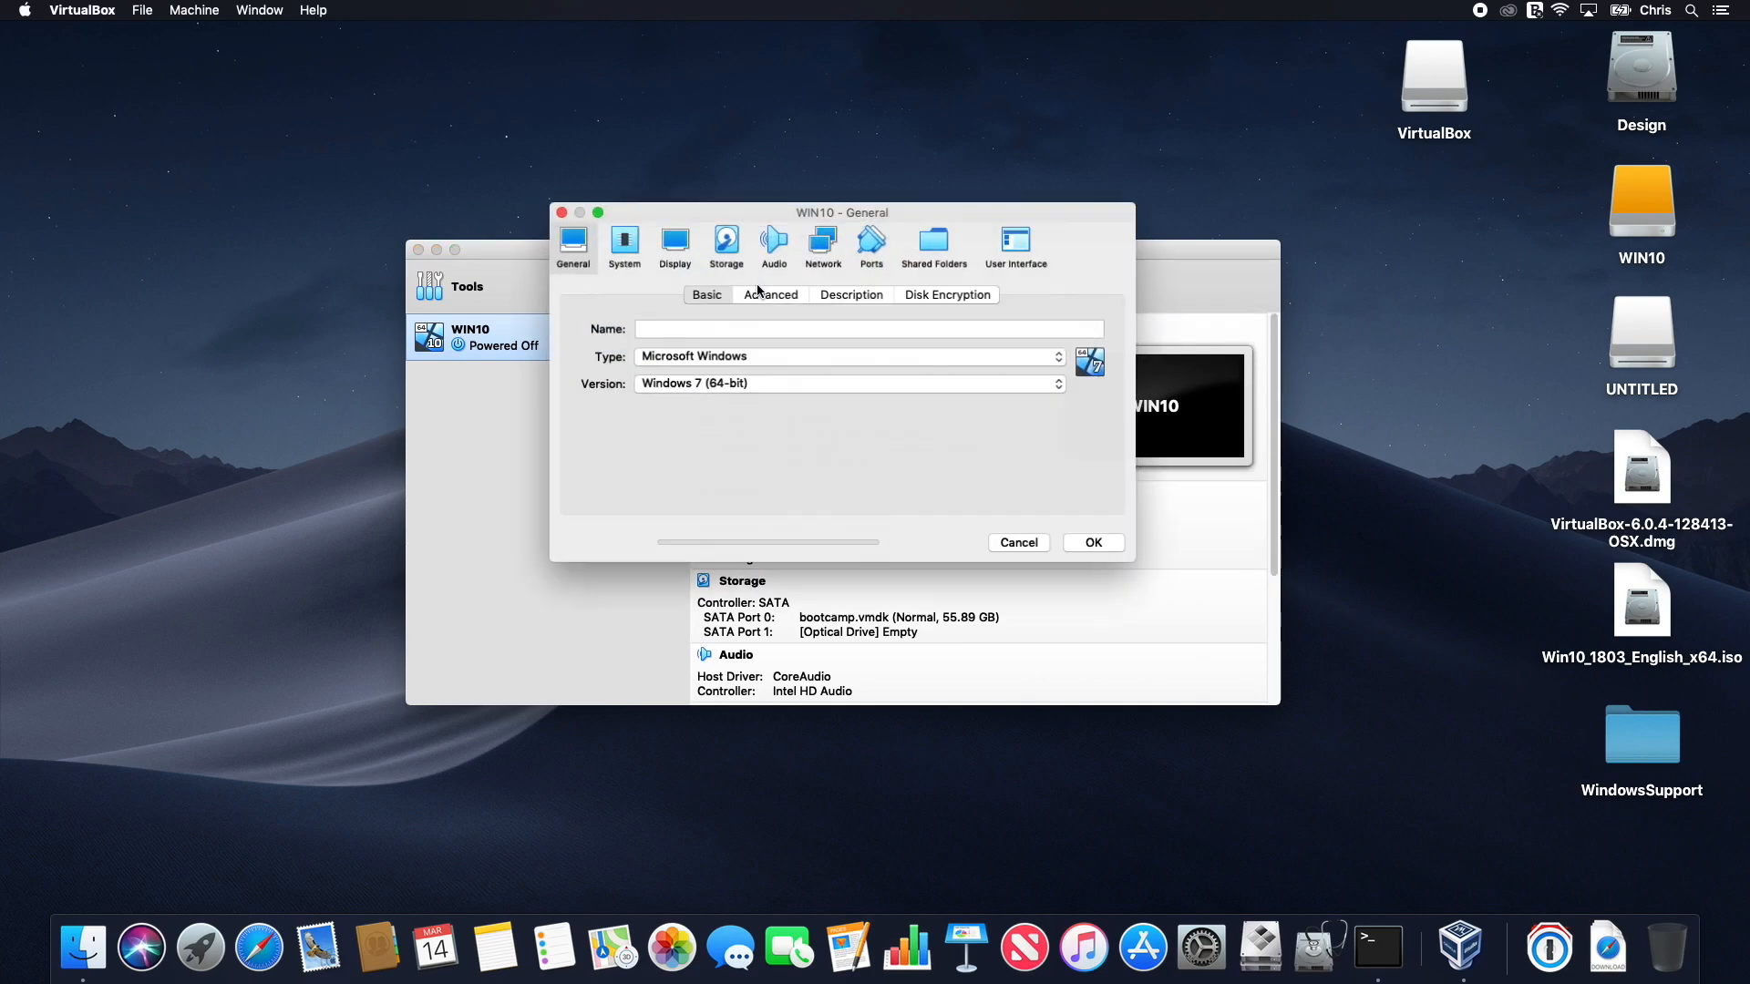
pyautogui.click(623, 242)
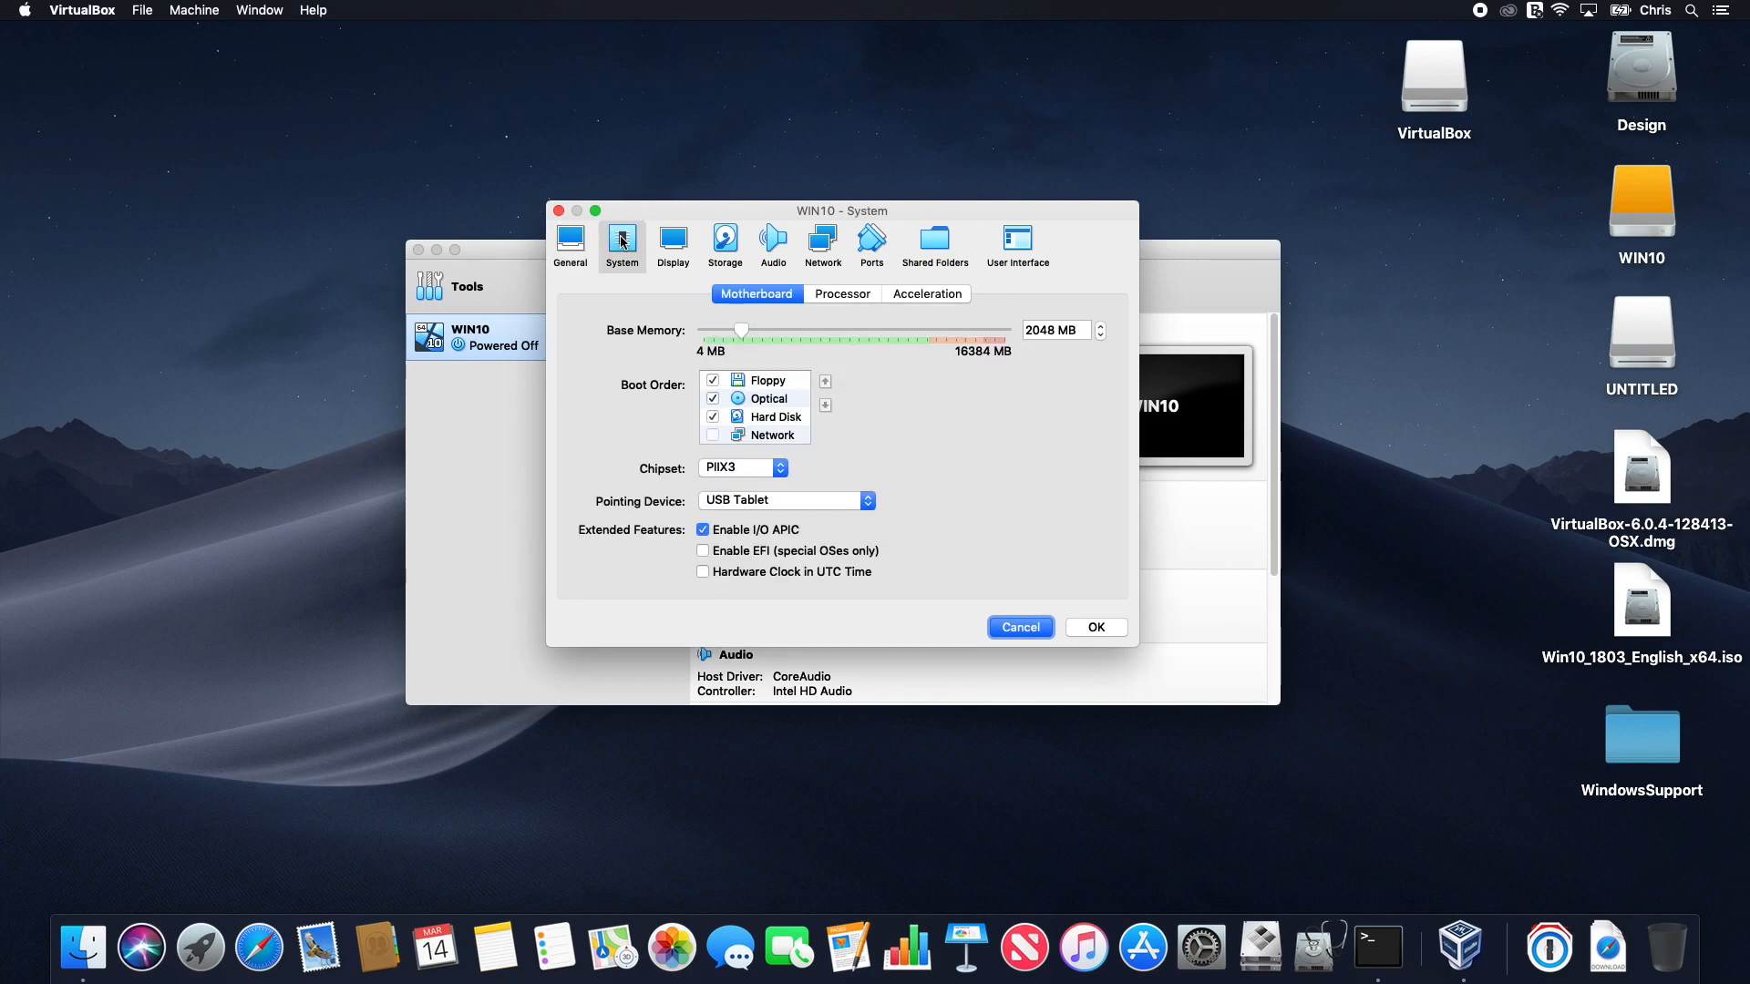
pyautogui.click(703, 552)
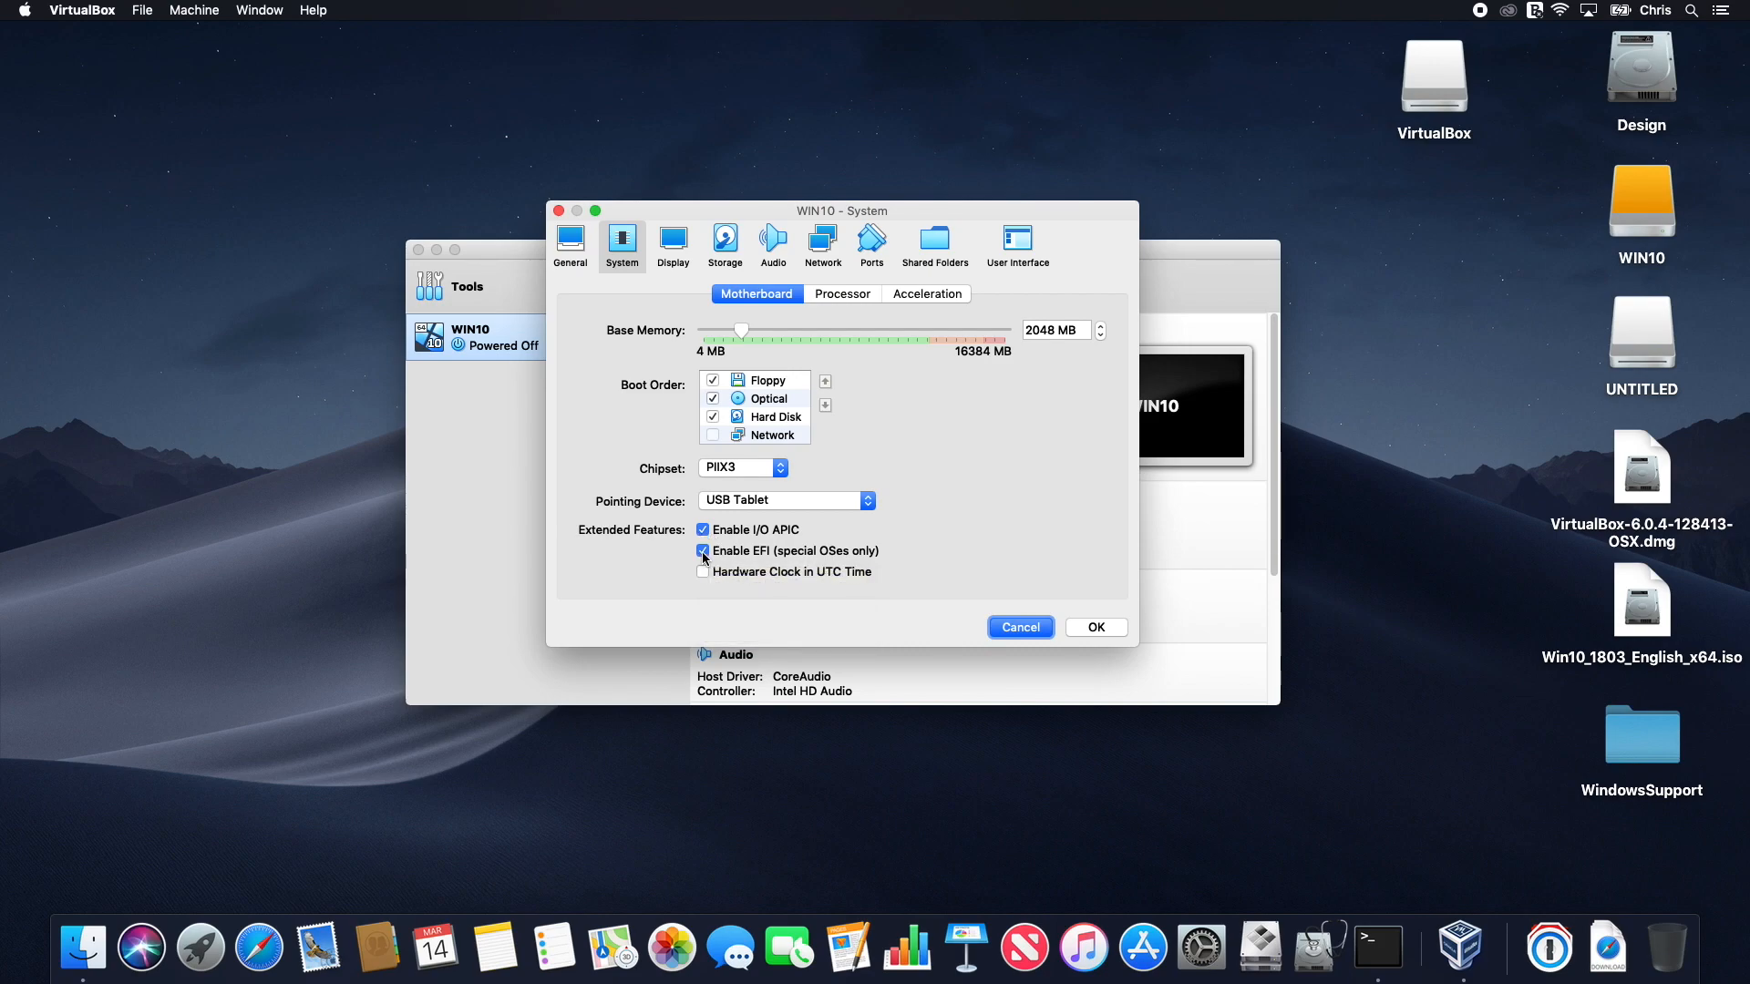
# Step: Set the graphics controller to VBoxVGA, enable Use Host I/O Cache for the SATA controller, and save the machine settings
pyautogui.click(675, 244)
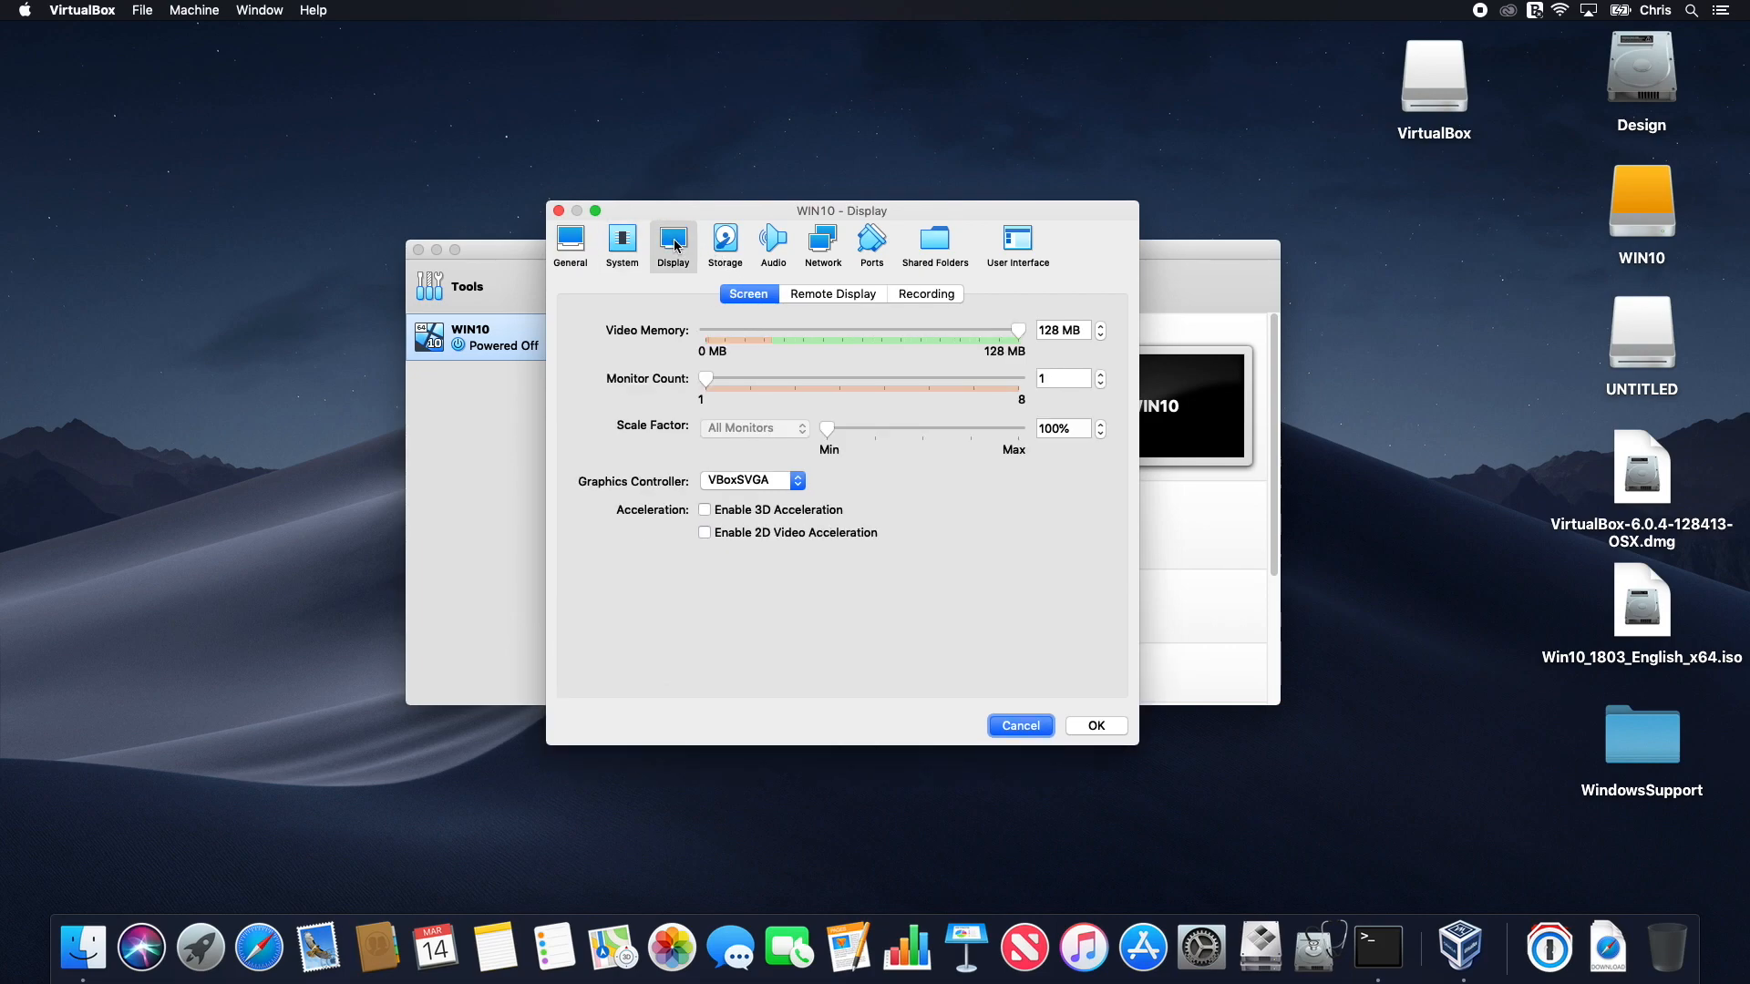
pyautogui.click(799, 483)
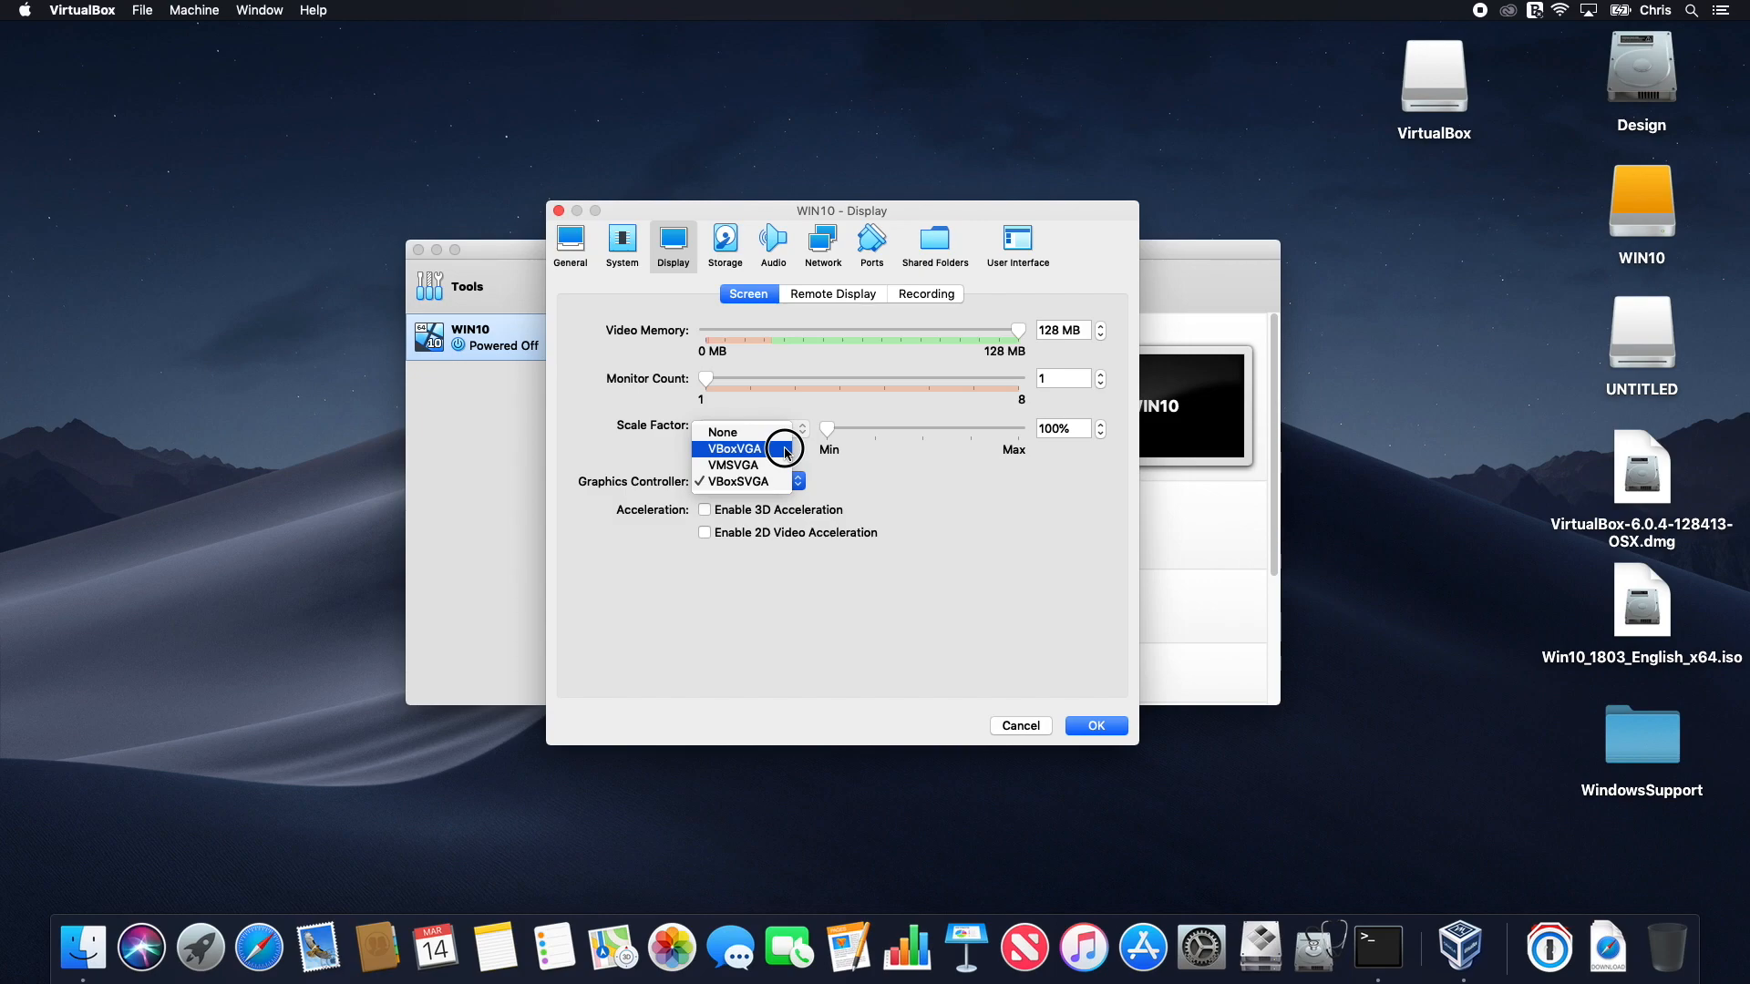
pyautogui.click(787, 450)
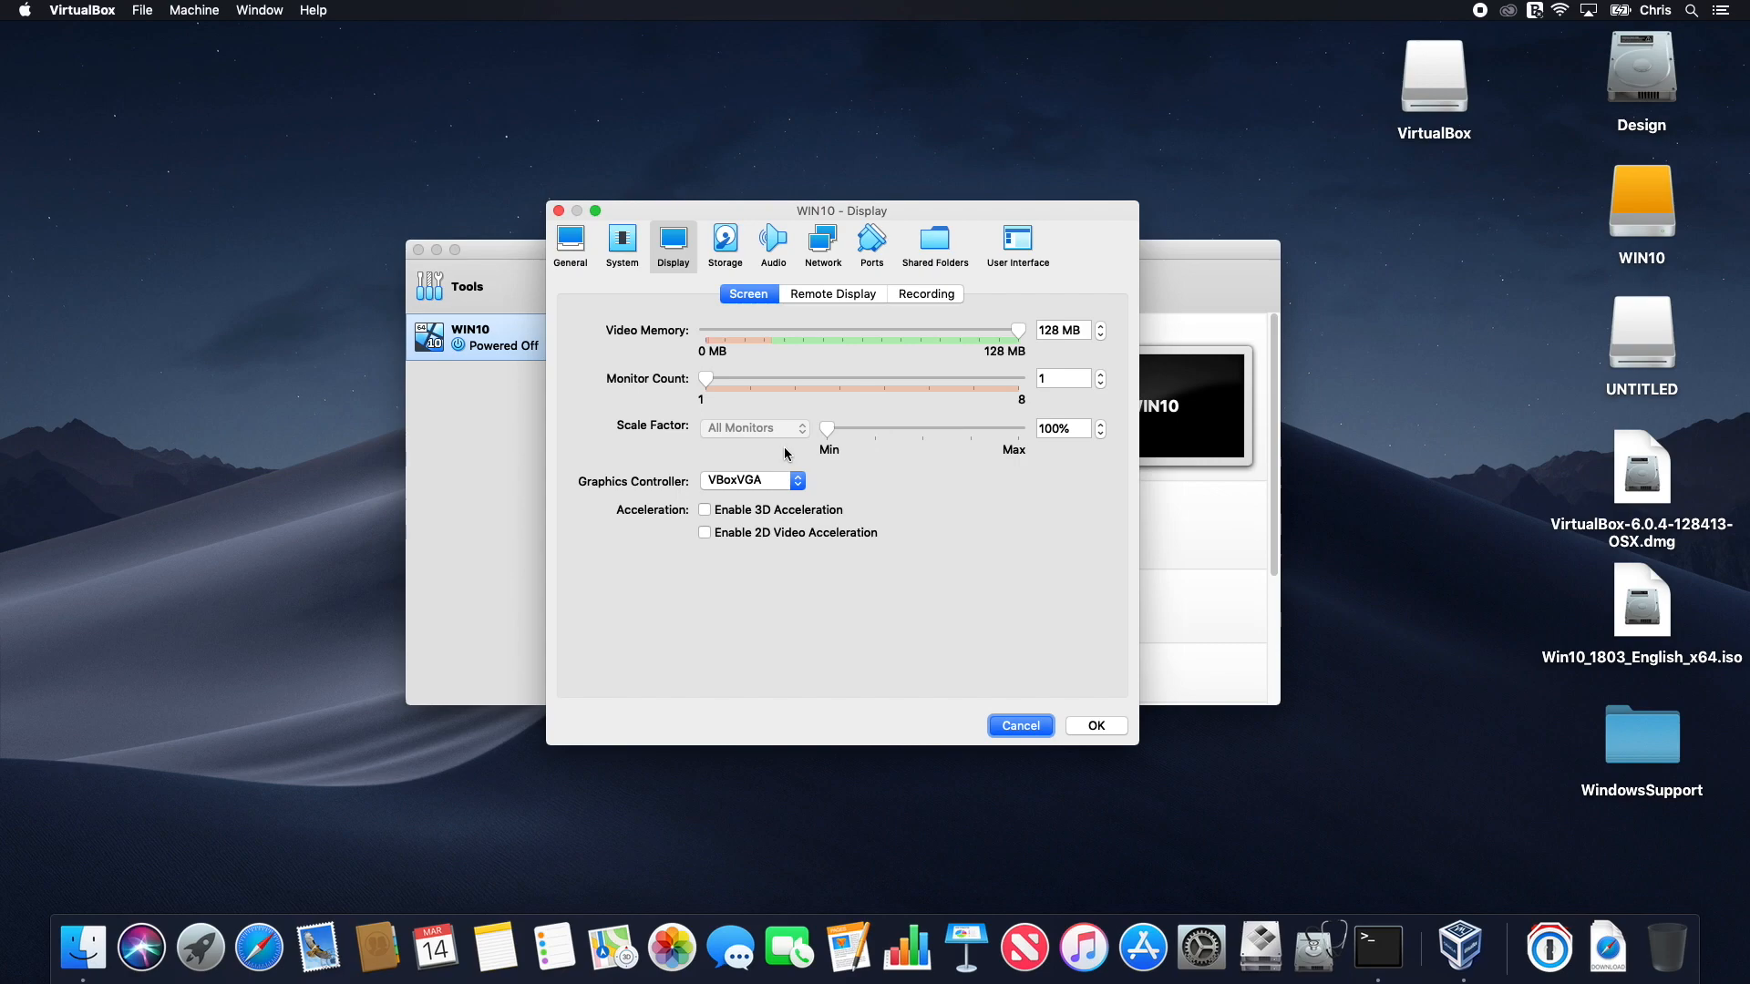
pyautogui.click(735, 248)
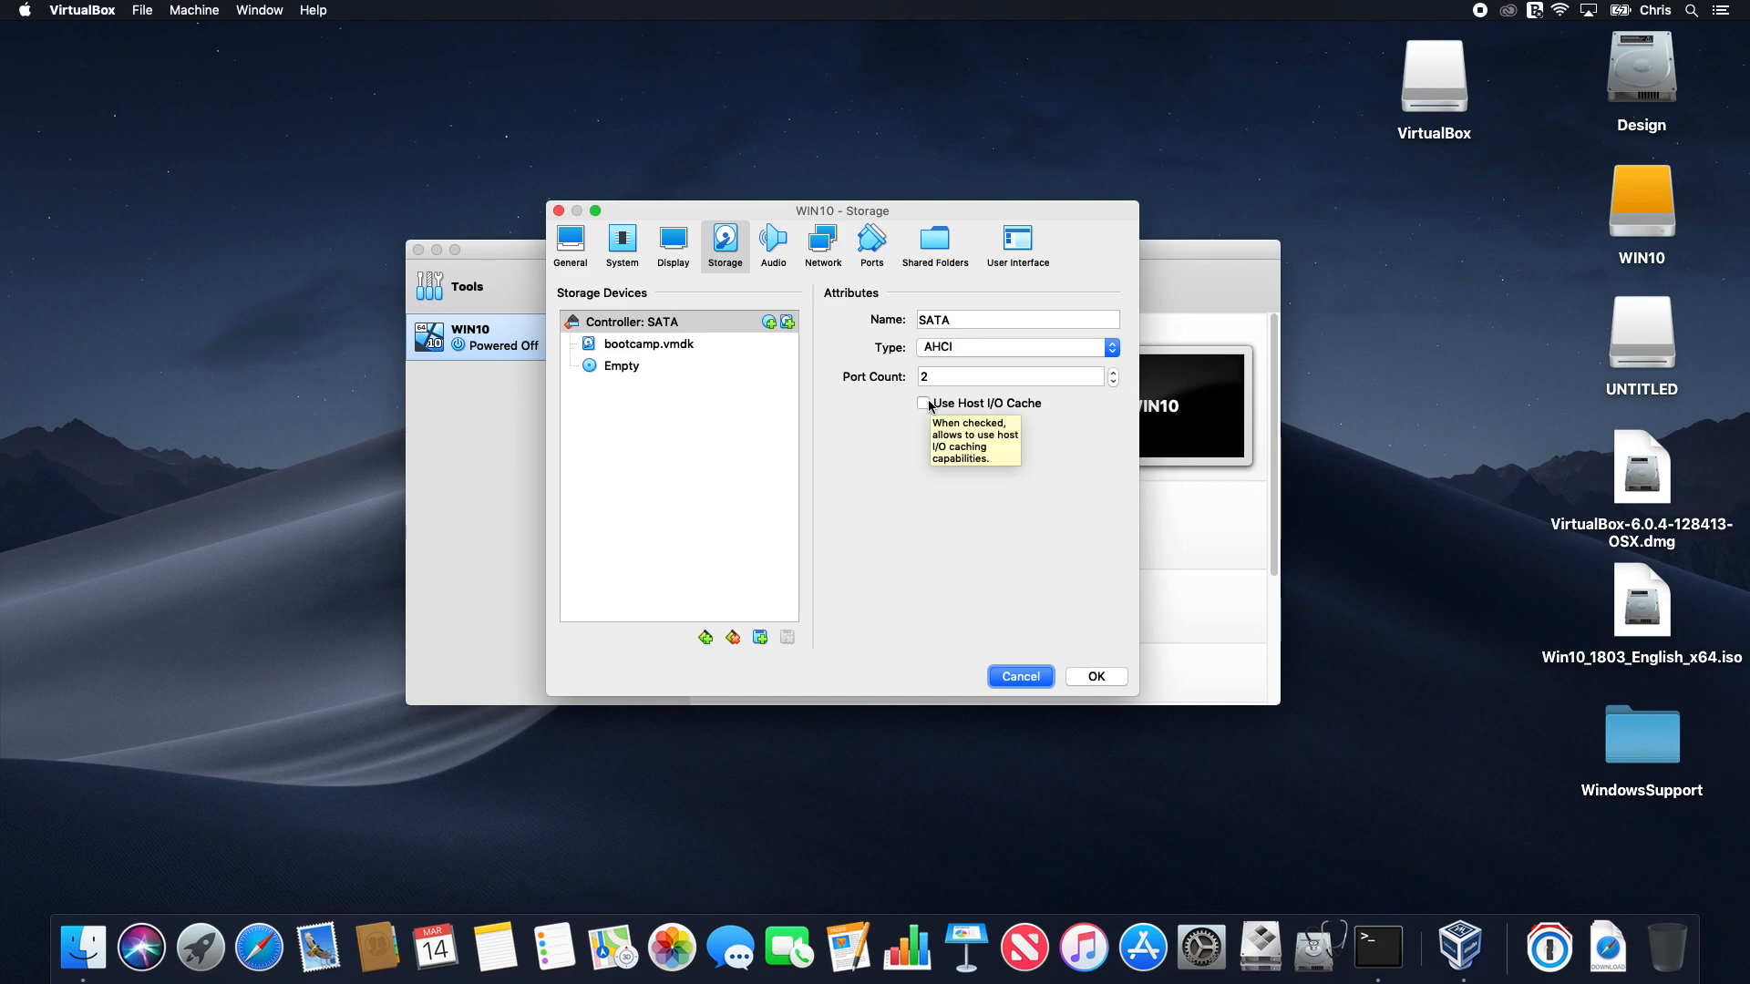
pyautogui.click(925, 404)
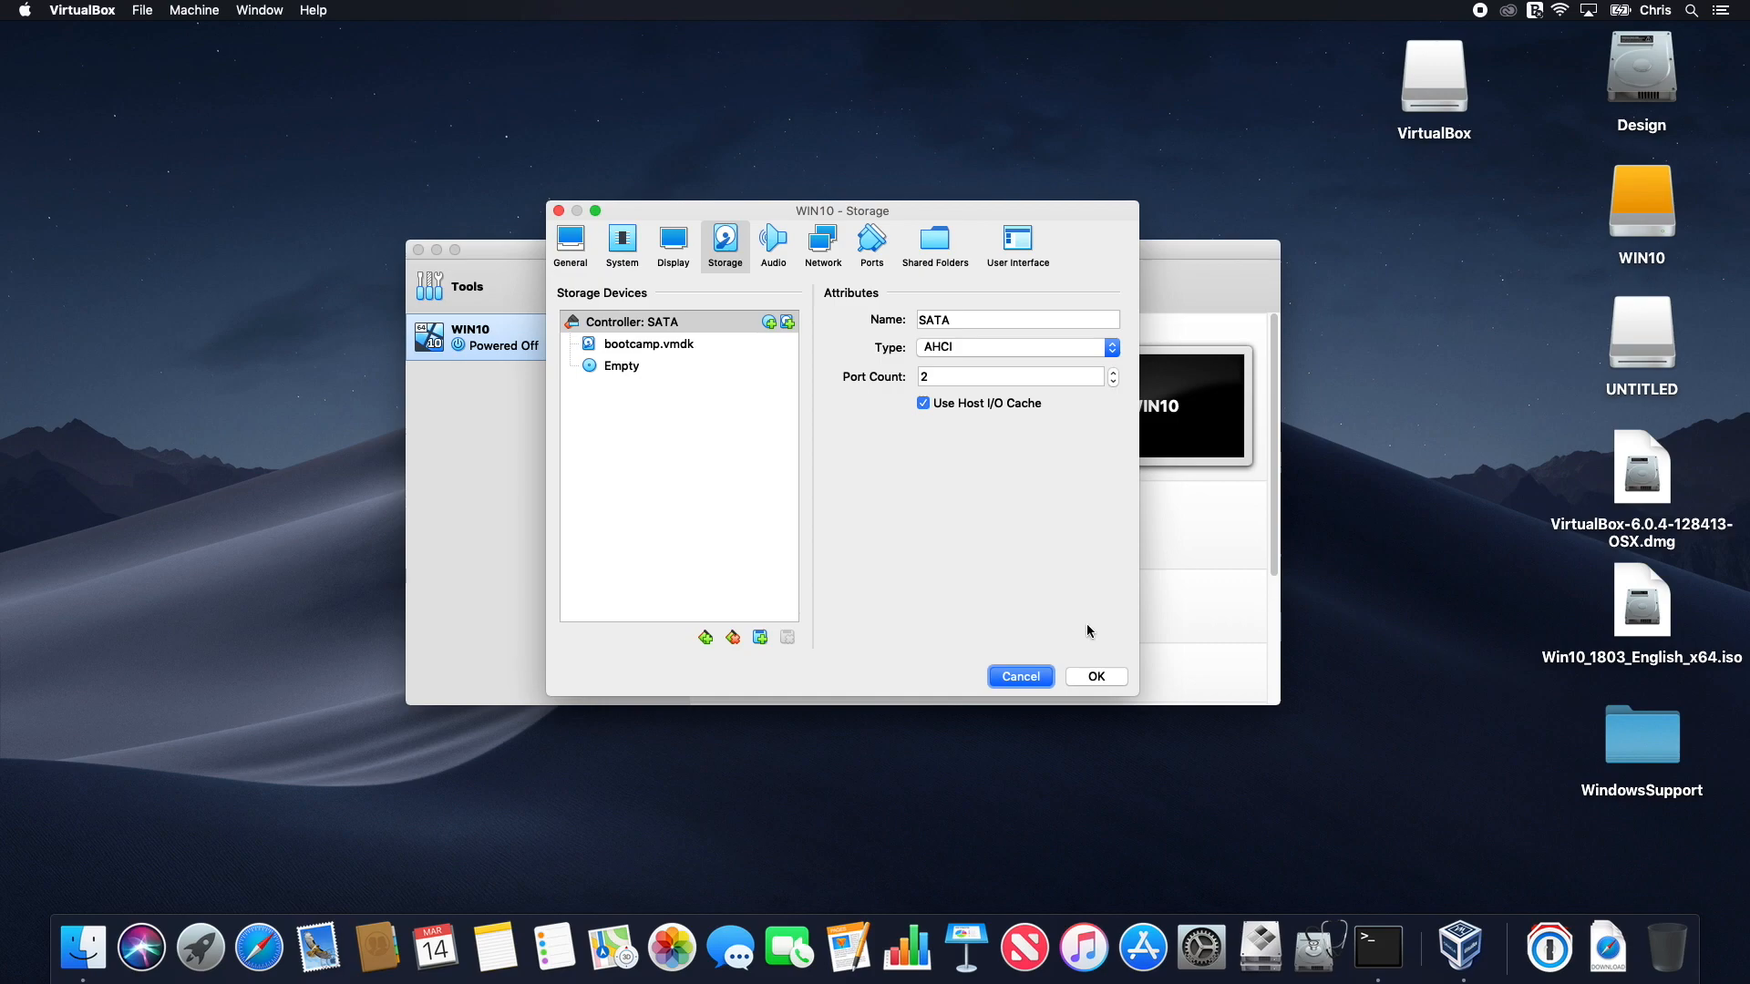
pyautogui.click(1097, 676)
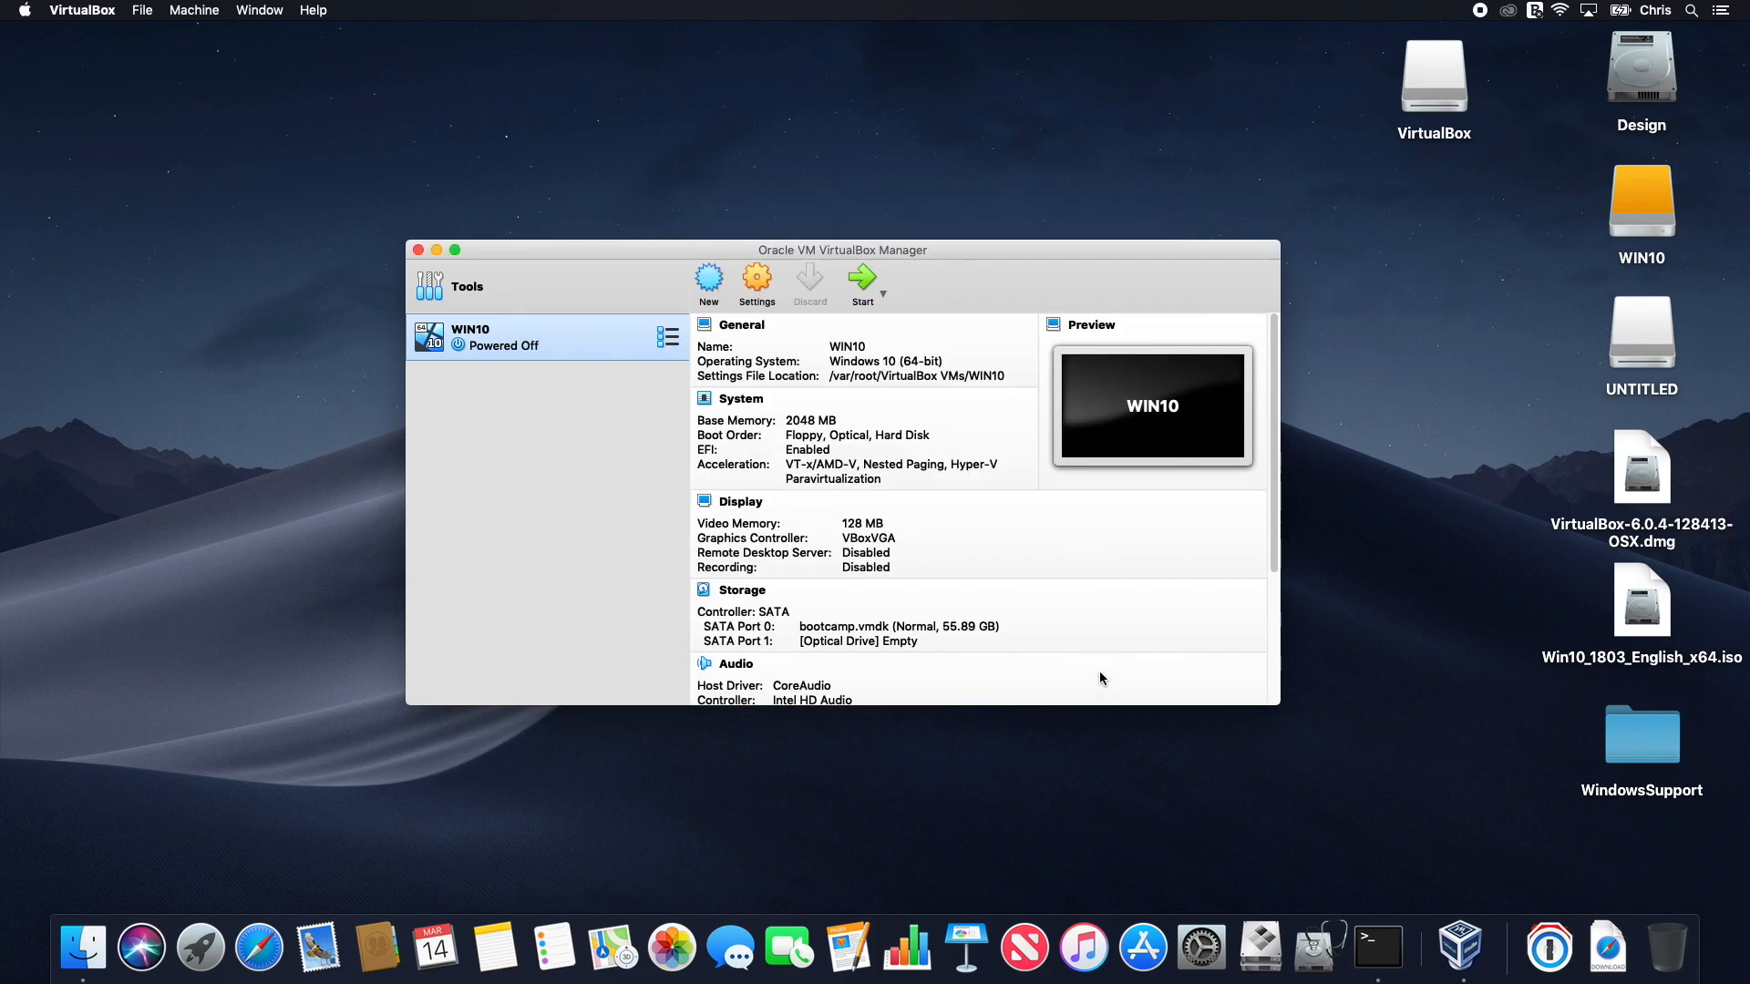
# Step: Load Win10_1803_English_x64.iso from the Desktop folder into the machine's empty optical drive on SATA Port 1
pyautogui.moveTo(1273, 412); pyautogui.dragTo(1274, 541)
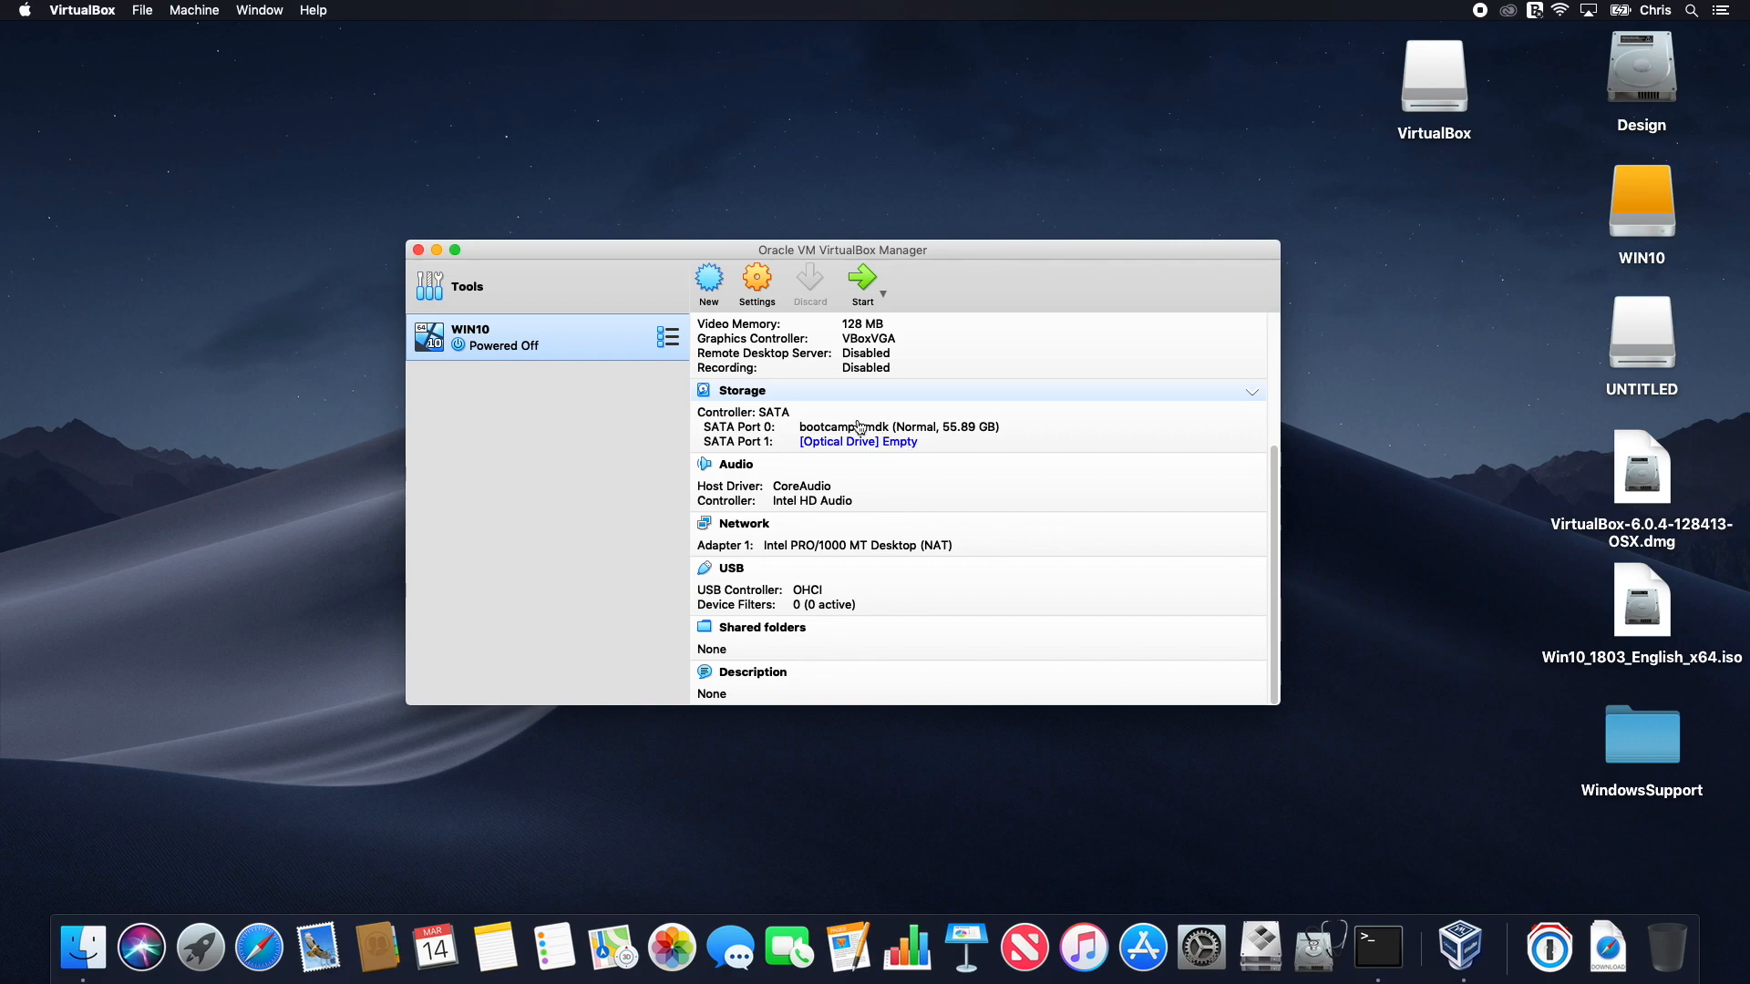
pyautogui.click(892, 444)
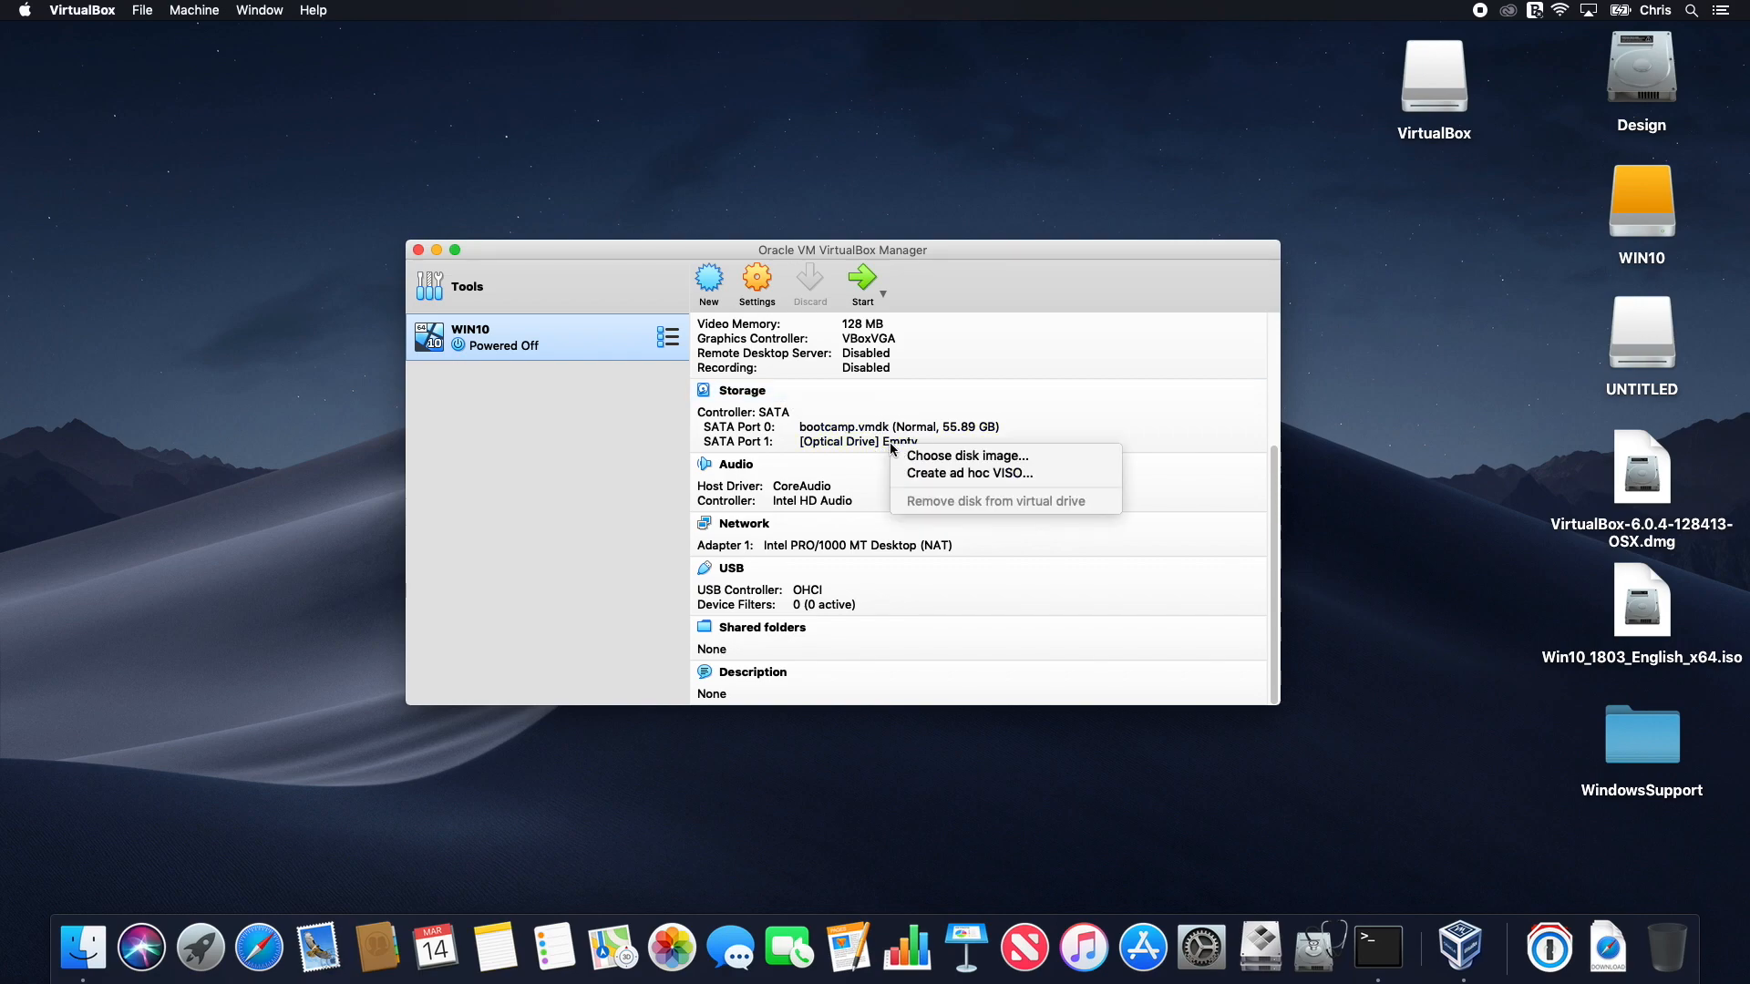
pyautogui.click(933, 455)
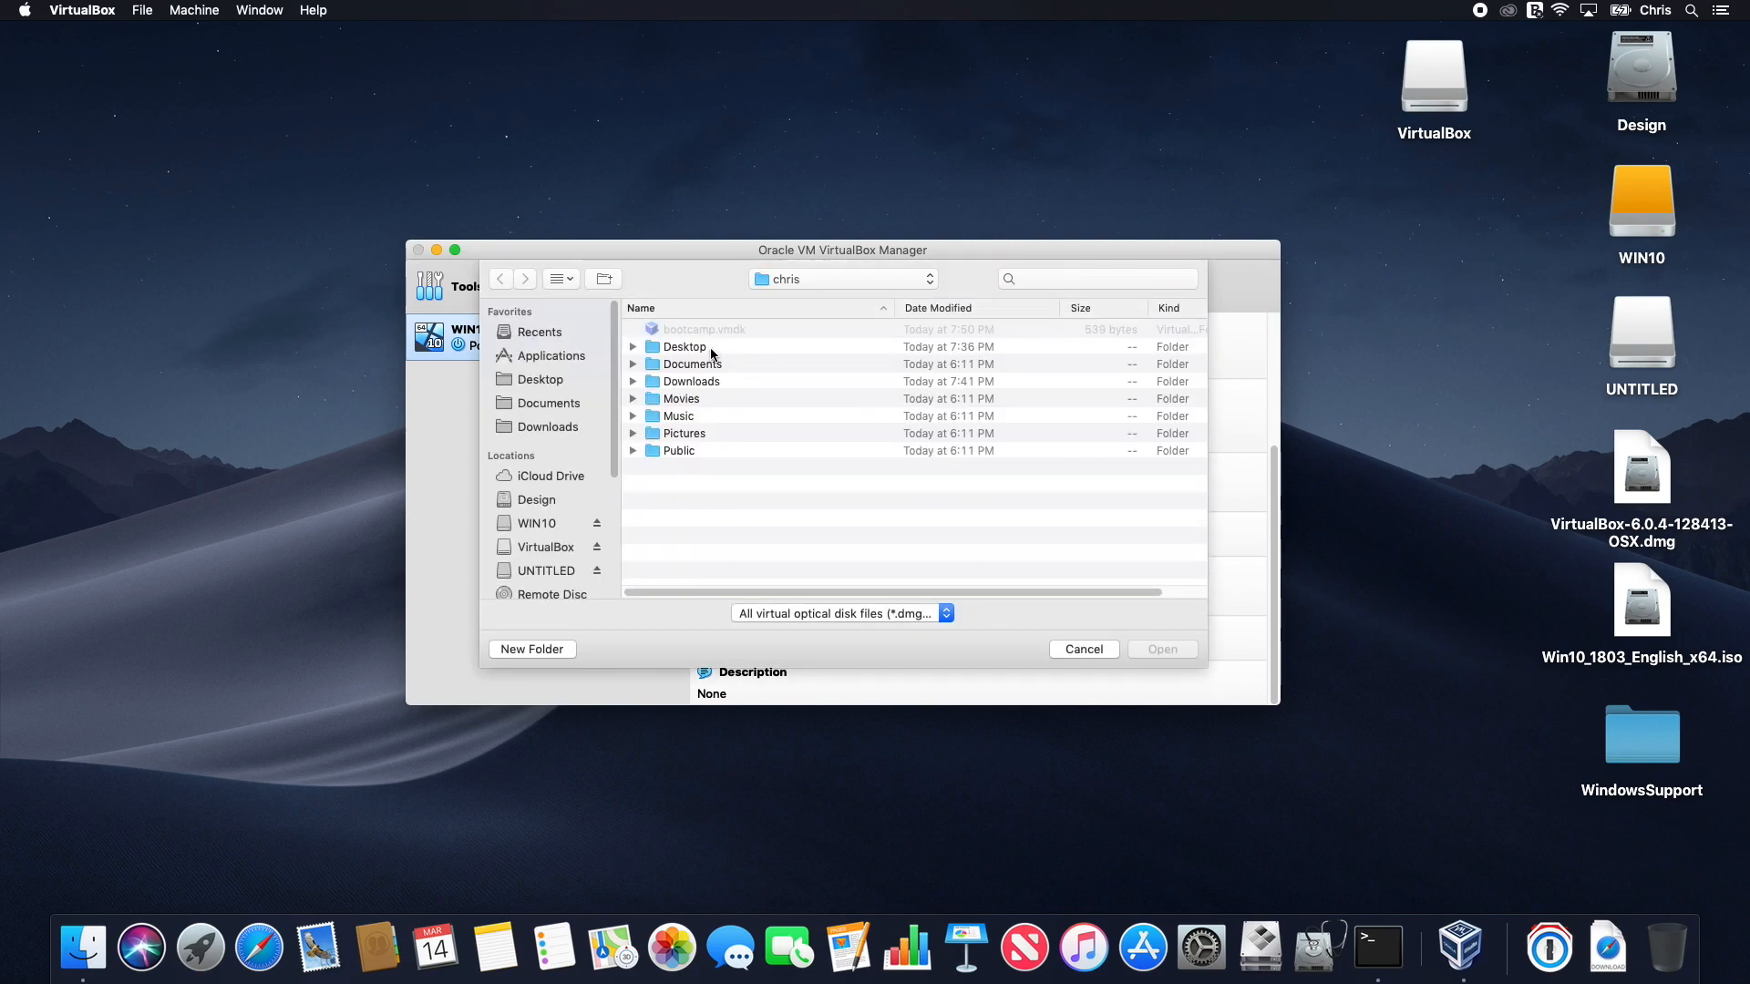
pyautogui.click(566, 381)
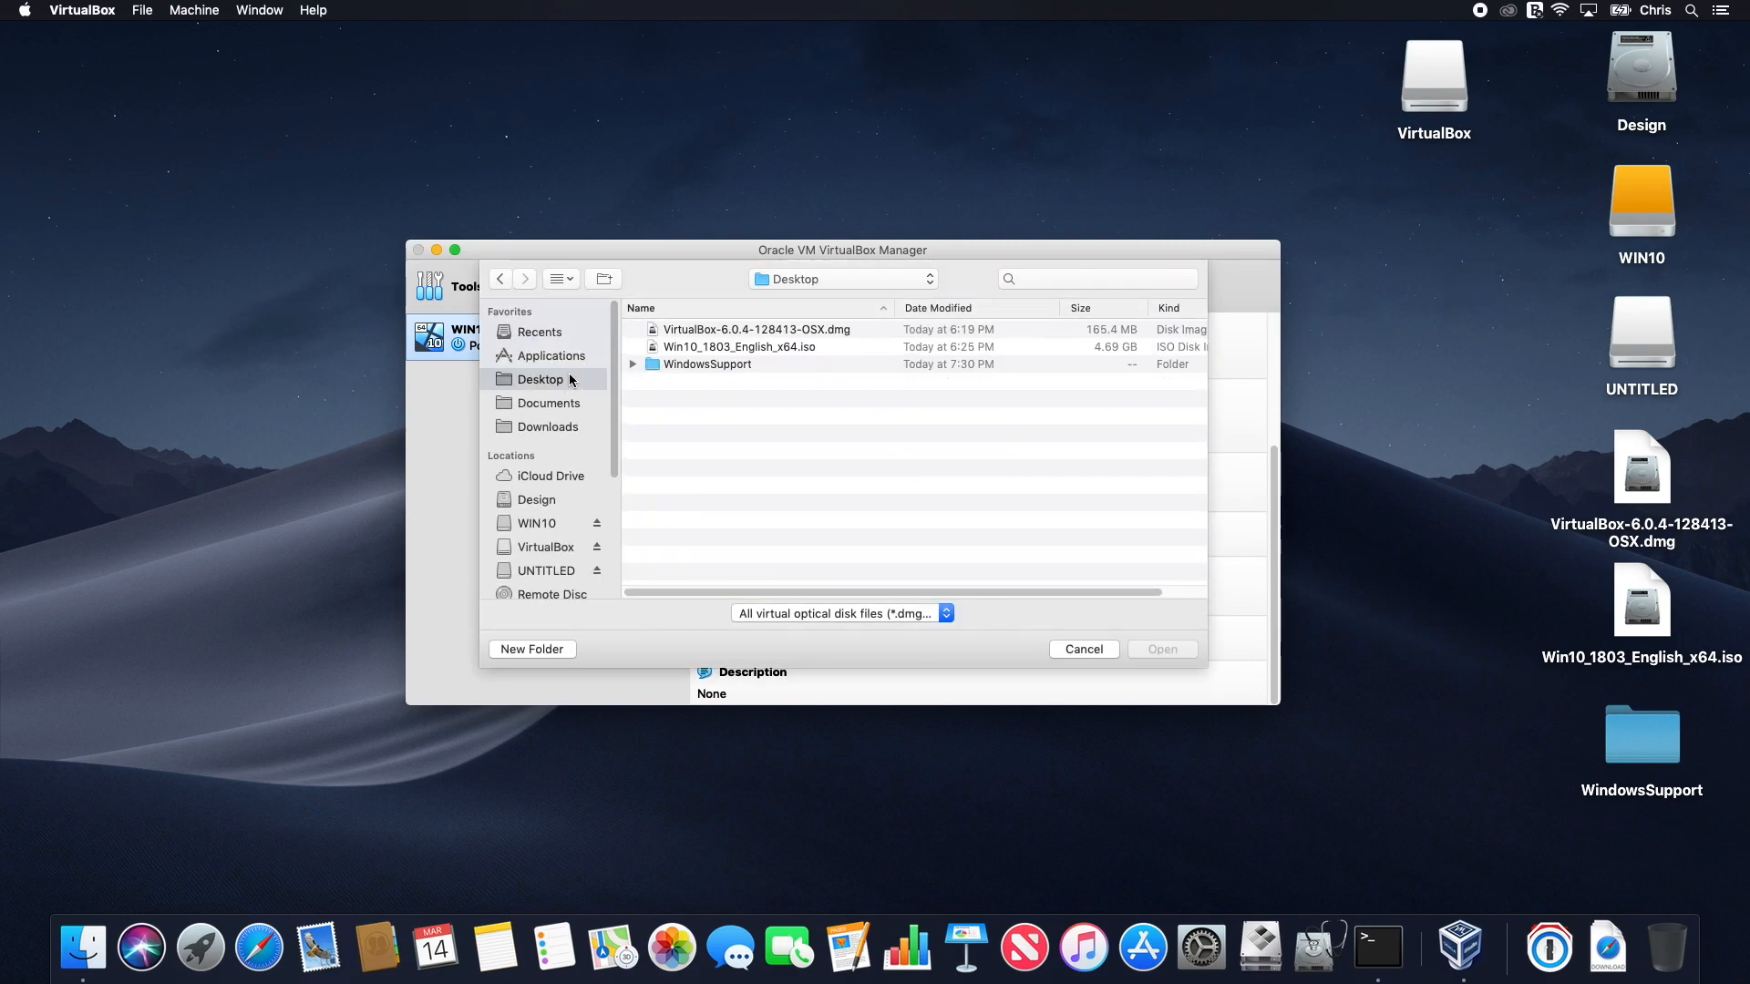
pyautogui.click(715, 351)
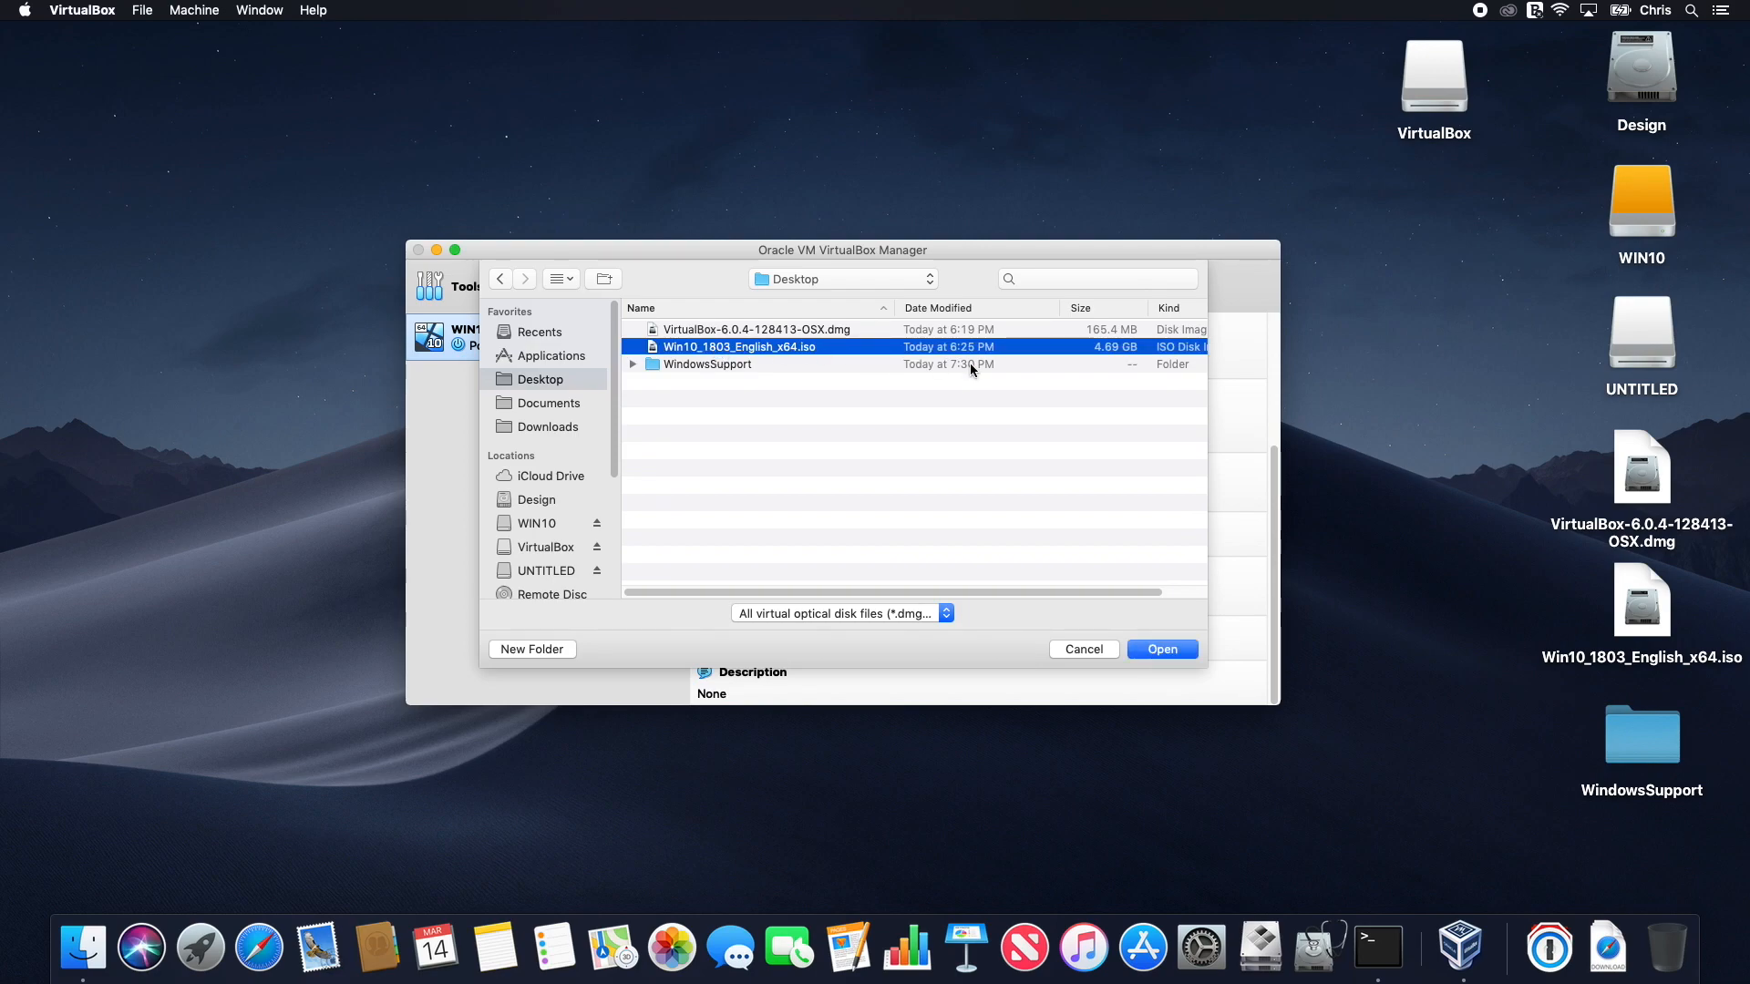
pyautogui.click(1172, 648)
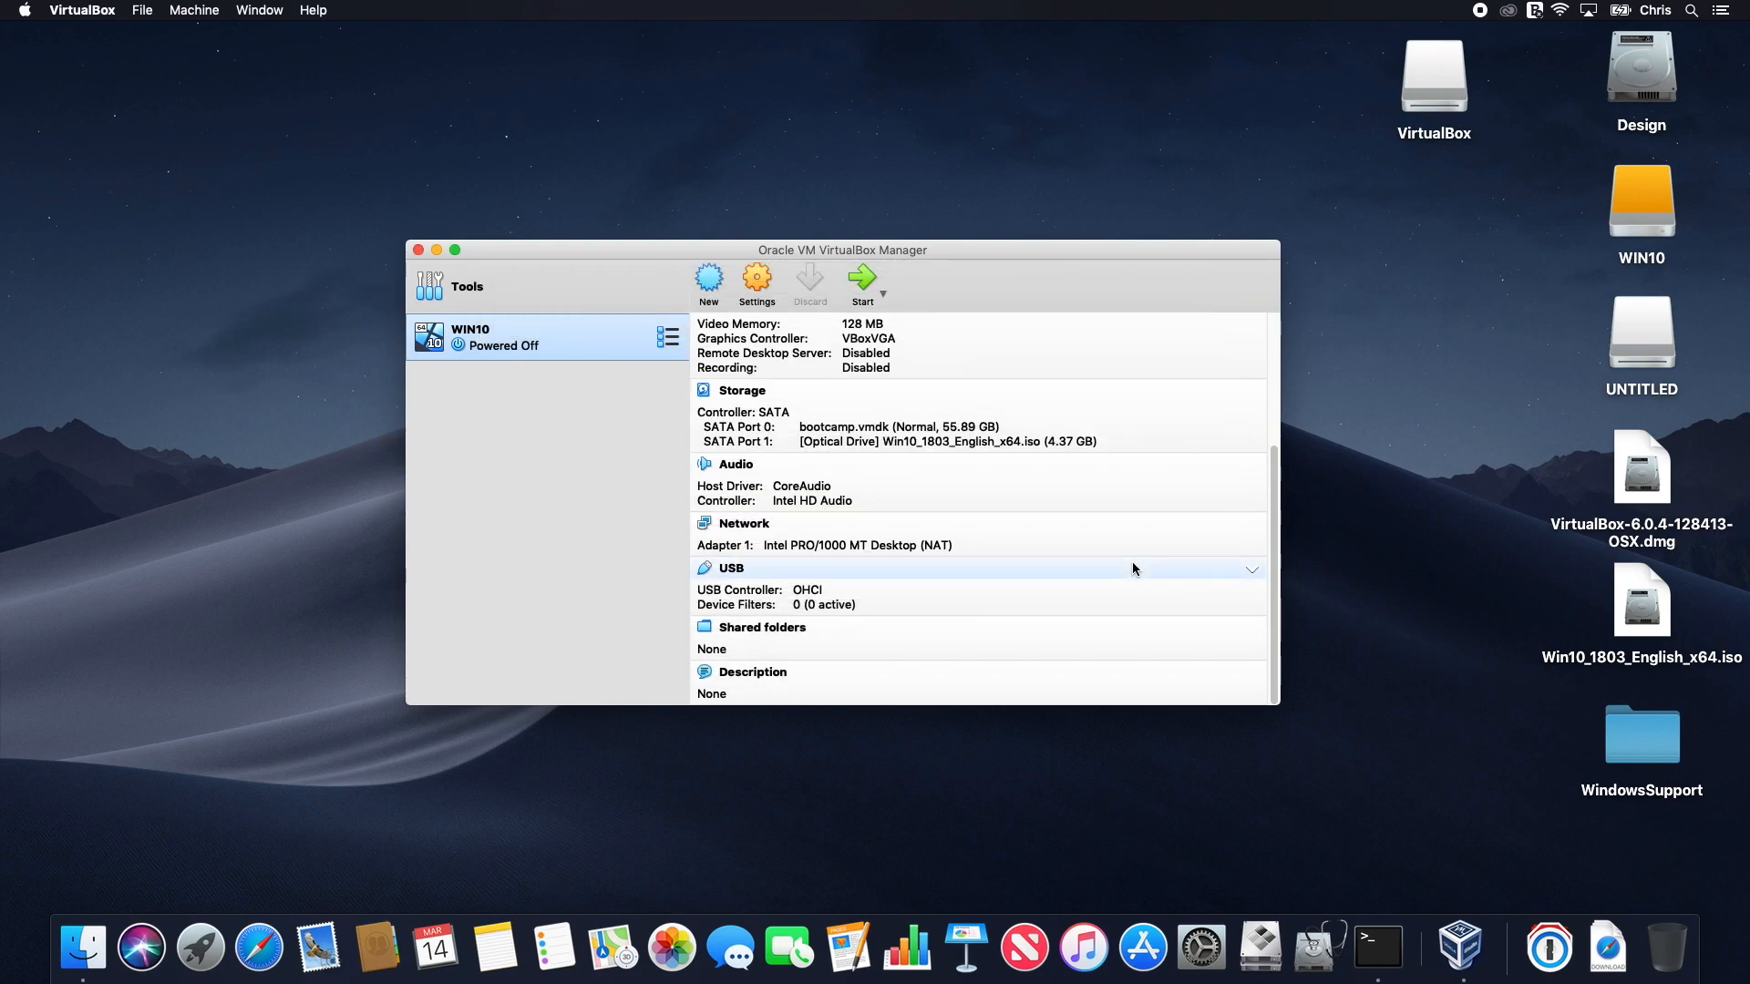
# Step: Try to start the WIN10 virtual machine and check the message details
pyautogui.moveTo(1273, 540); pyautogui.dragTo(1269, 364)
pyautogui.click(859, 280)
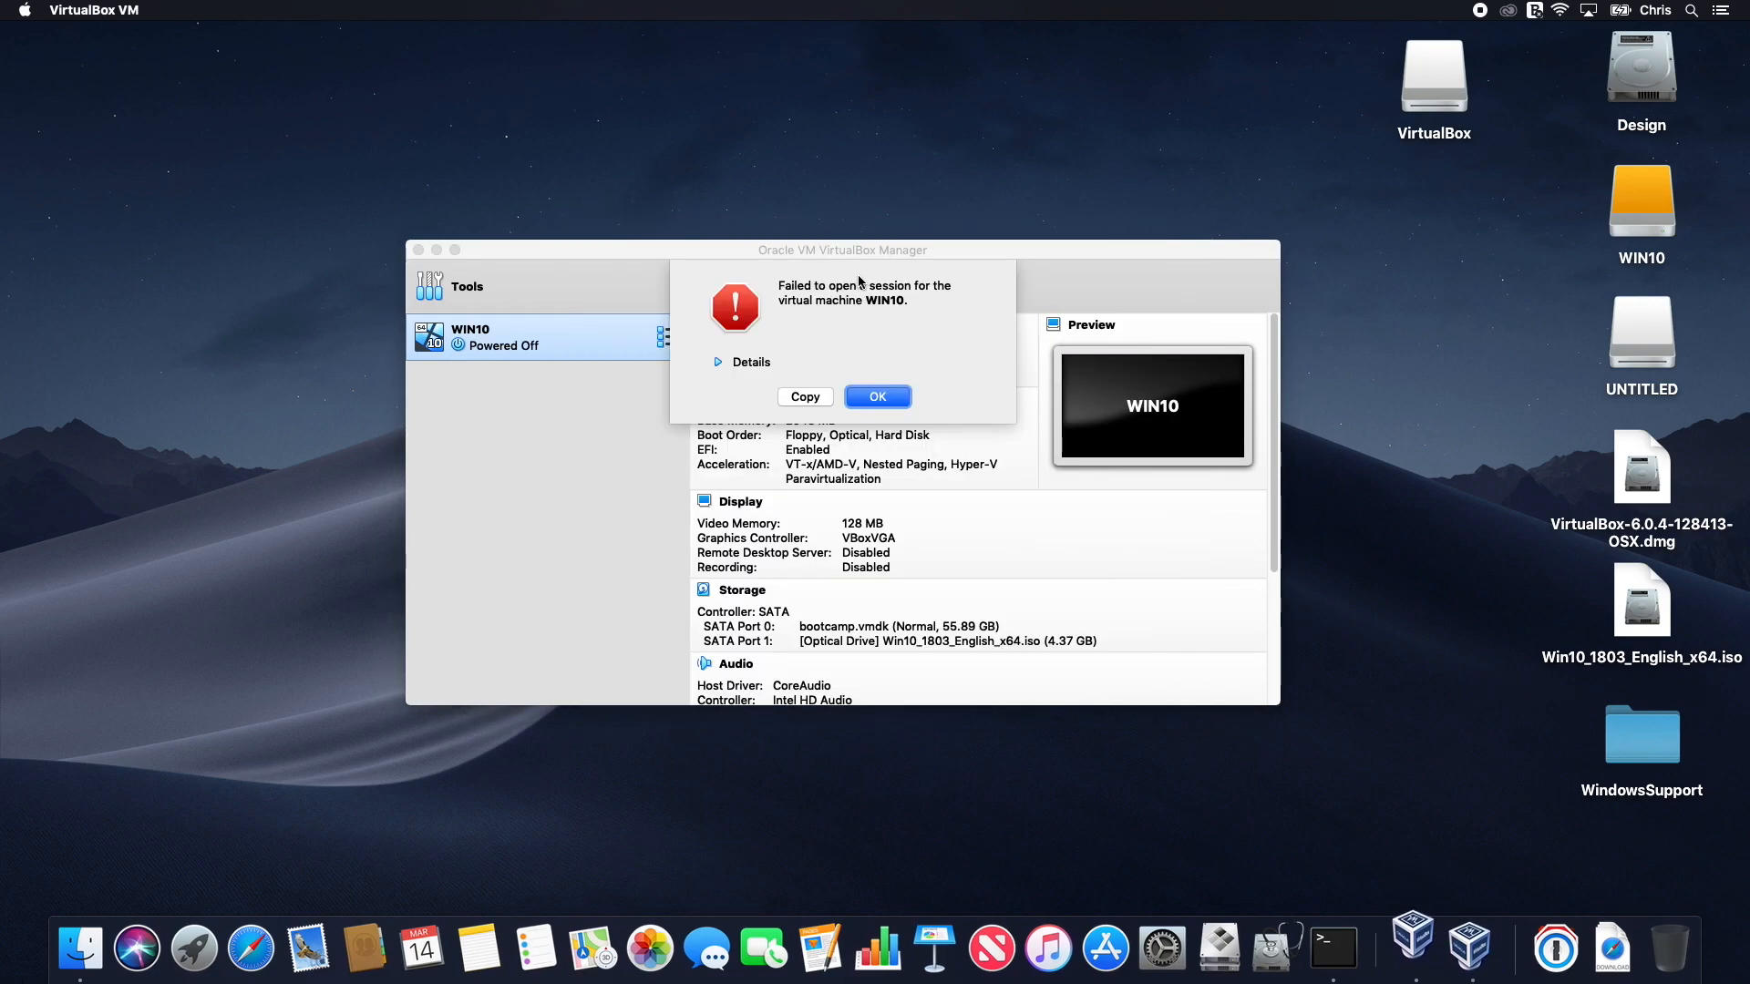
pyautogui.click(728, 364)
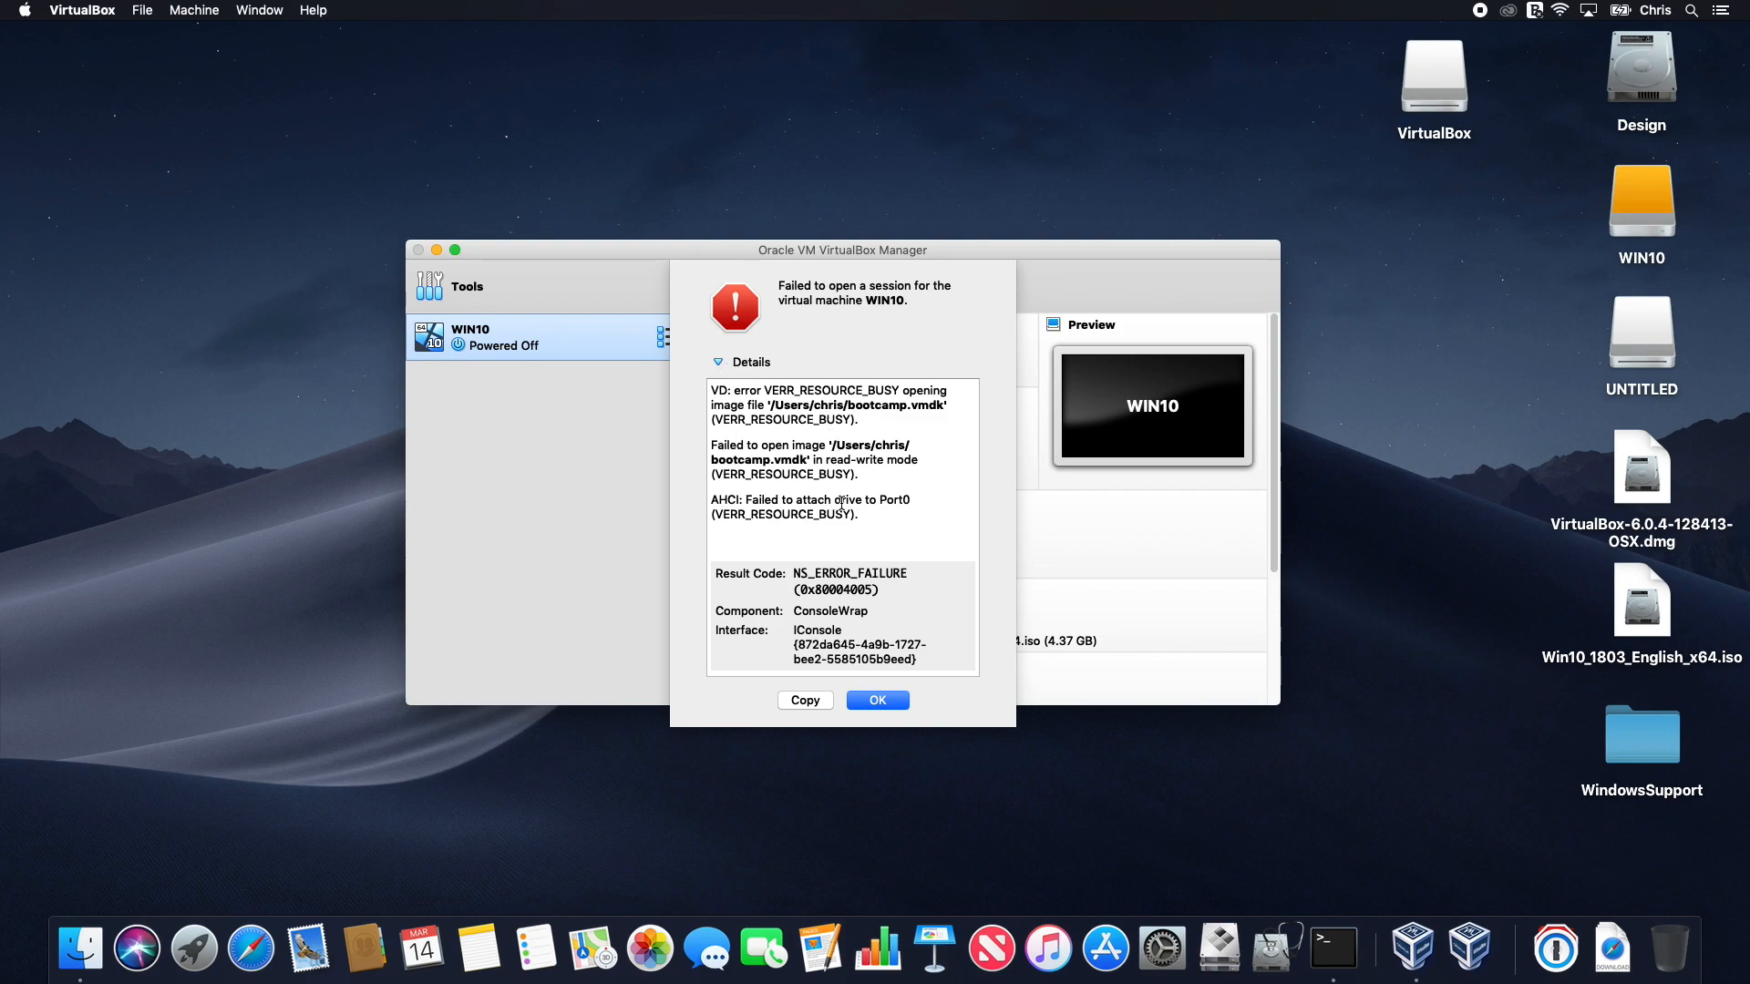
pyautogui.click(872, 702)
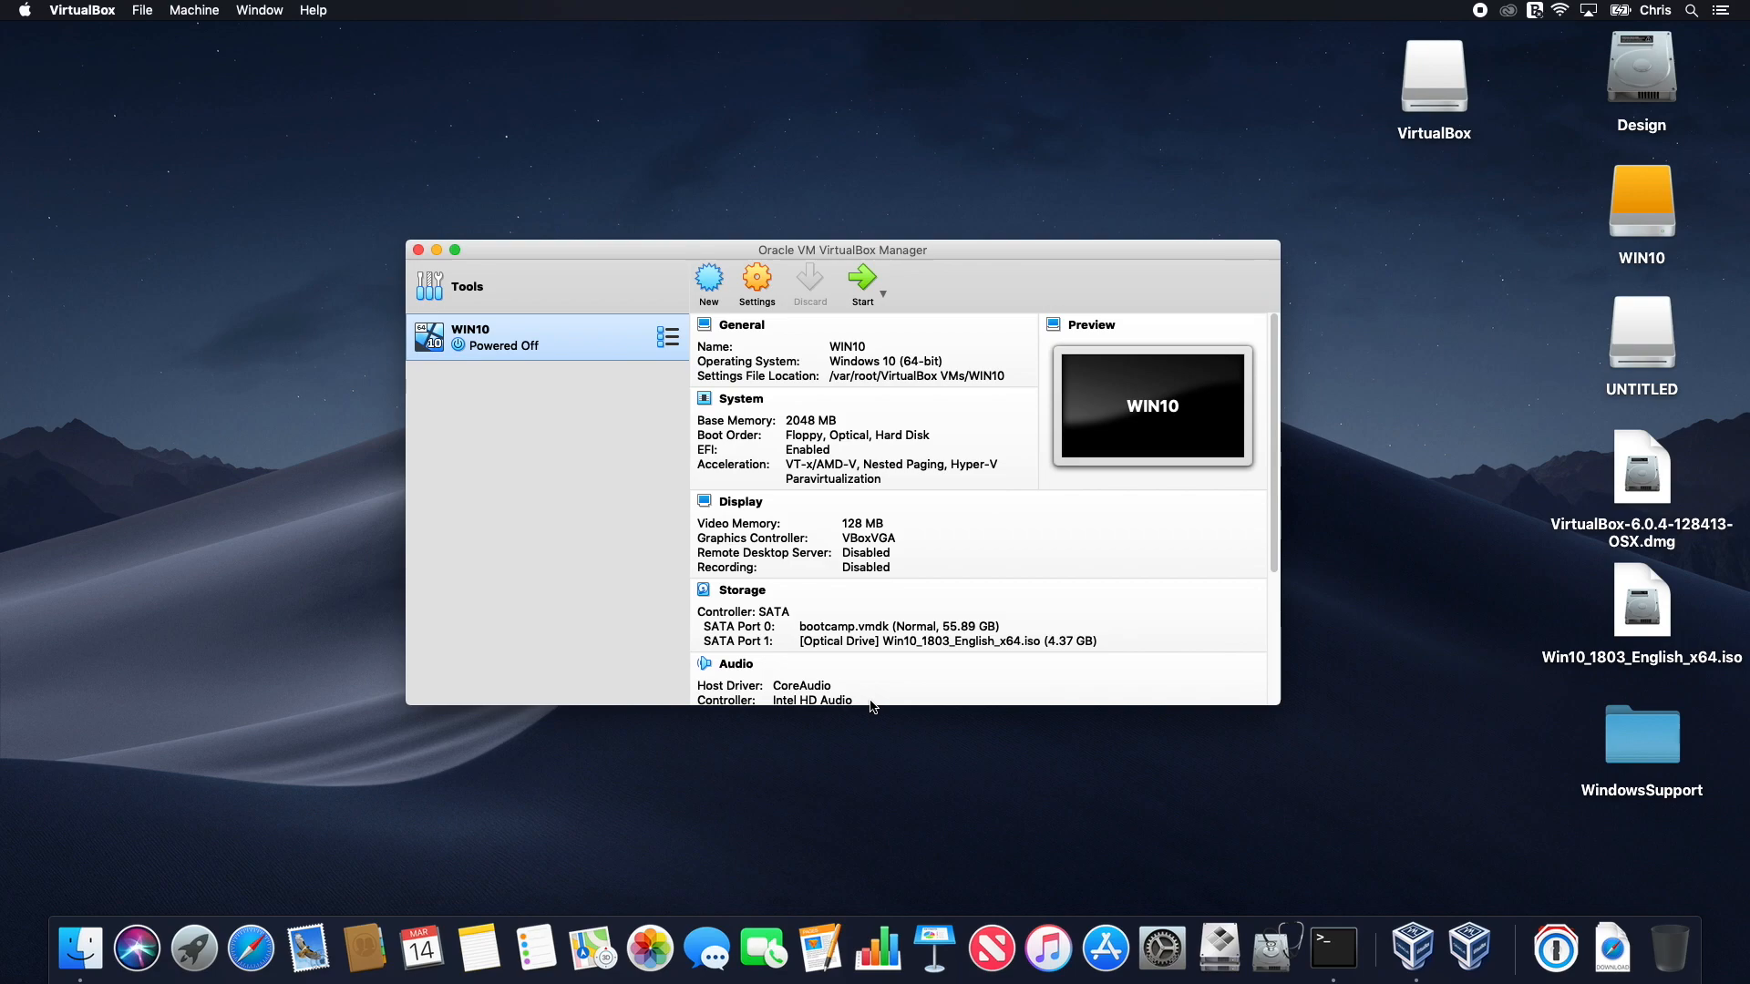
# Step: Eject the WIN10 drive from the Mac desktop
pyautogui.click(1649, 206)
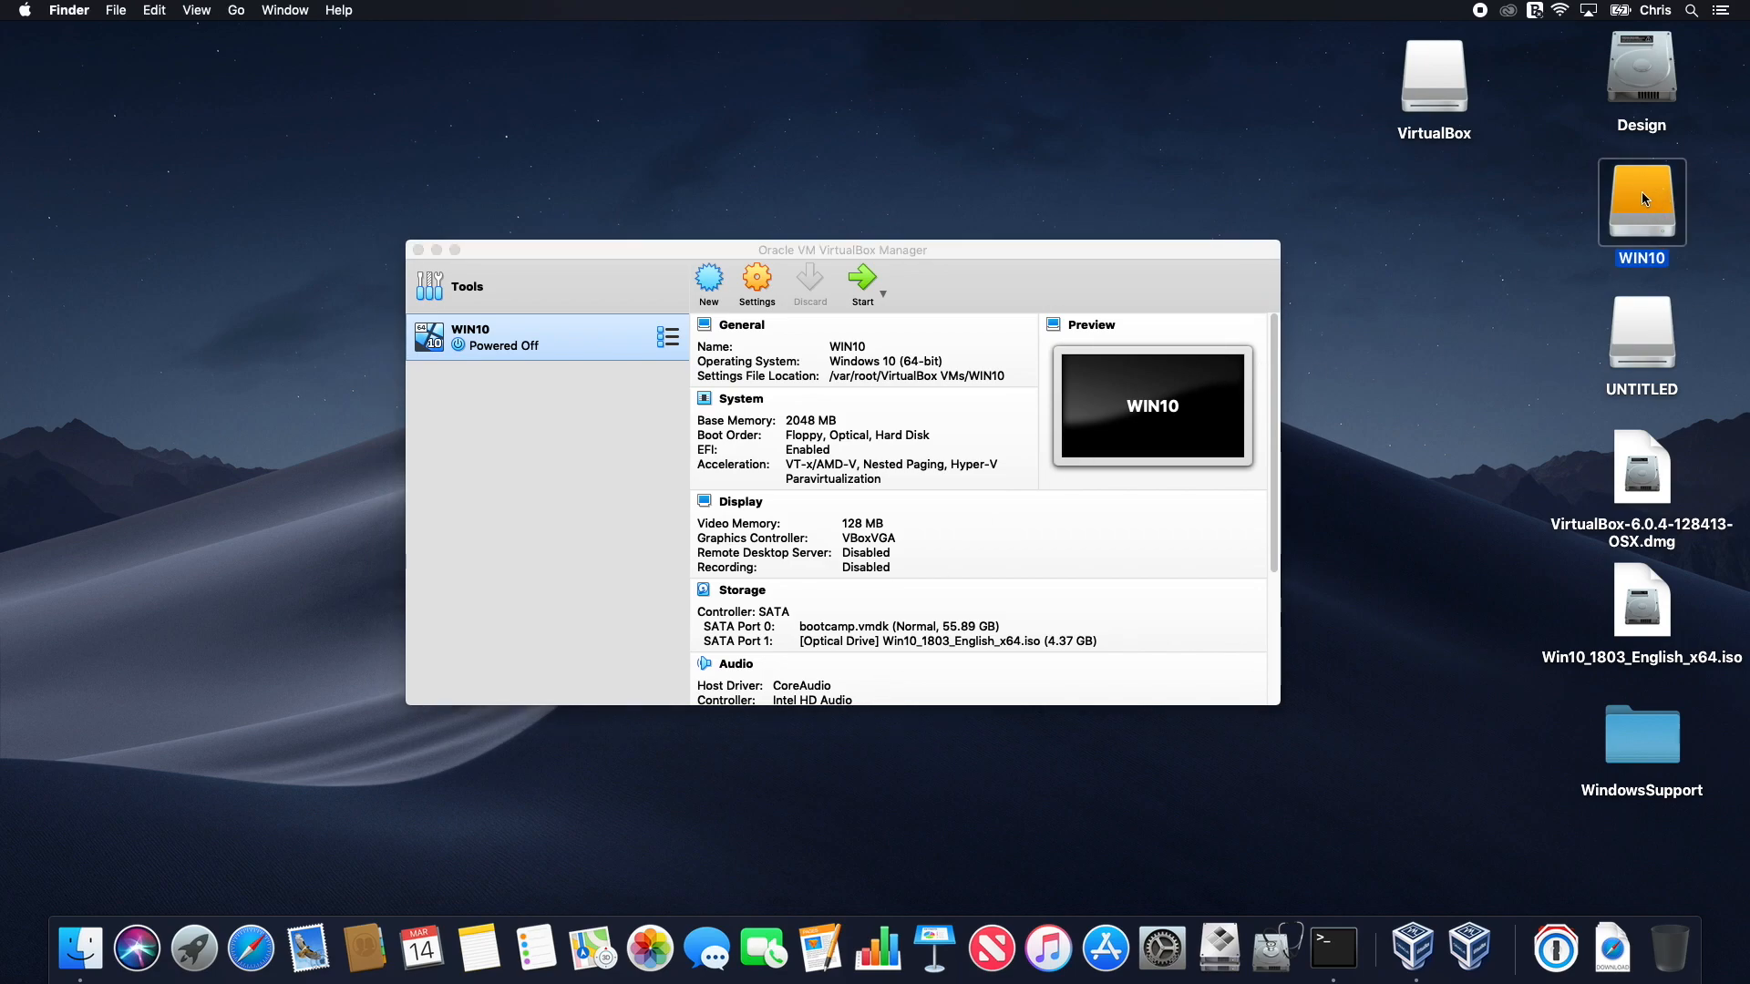
pyautogui.rightClick(1642, 192)
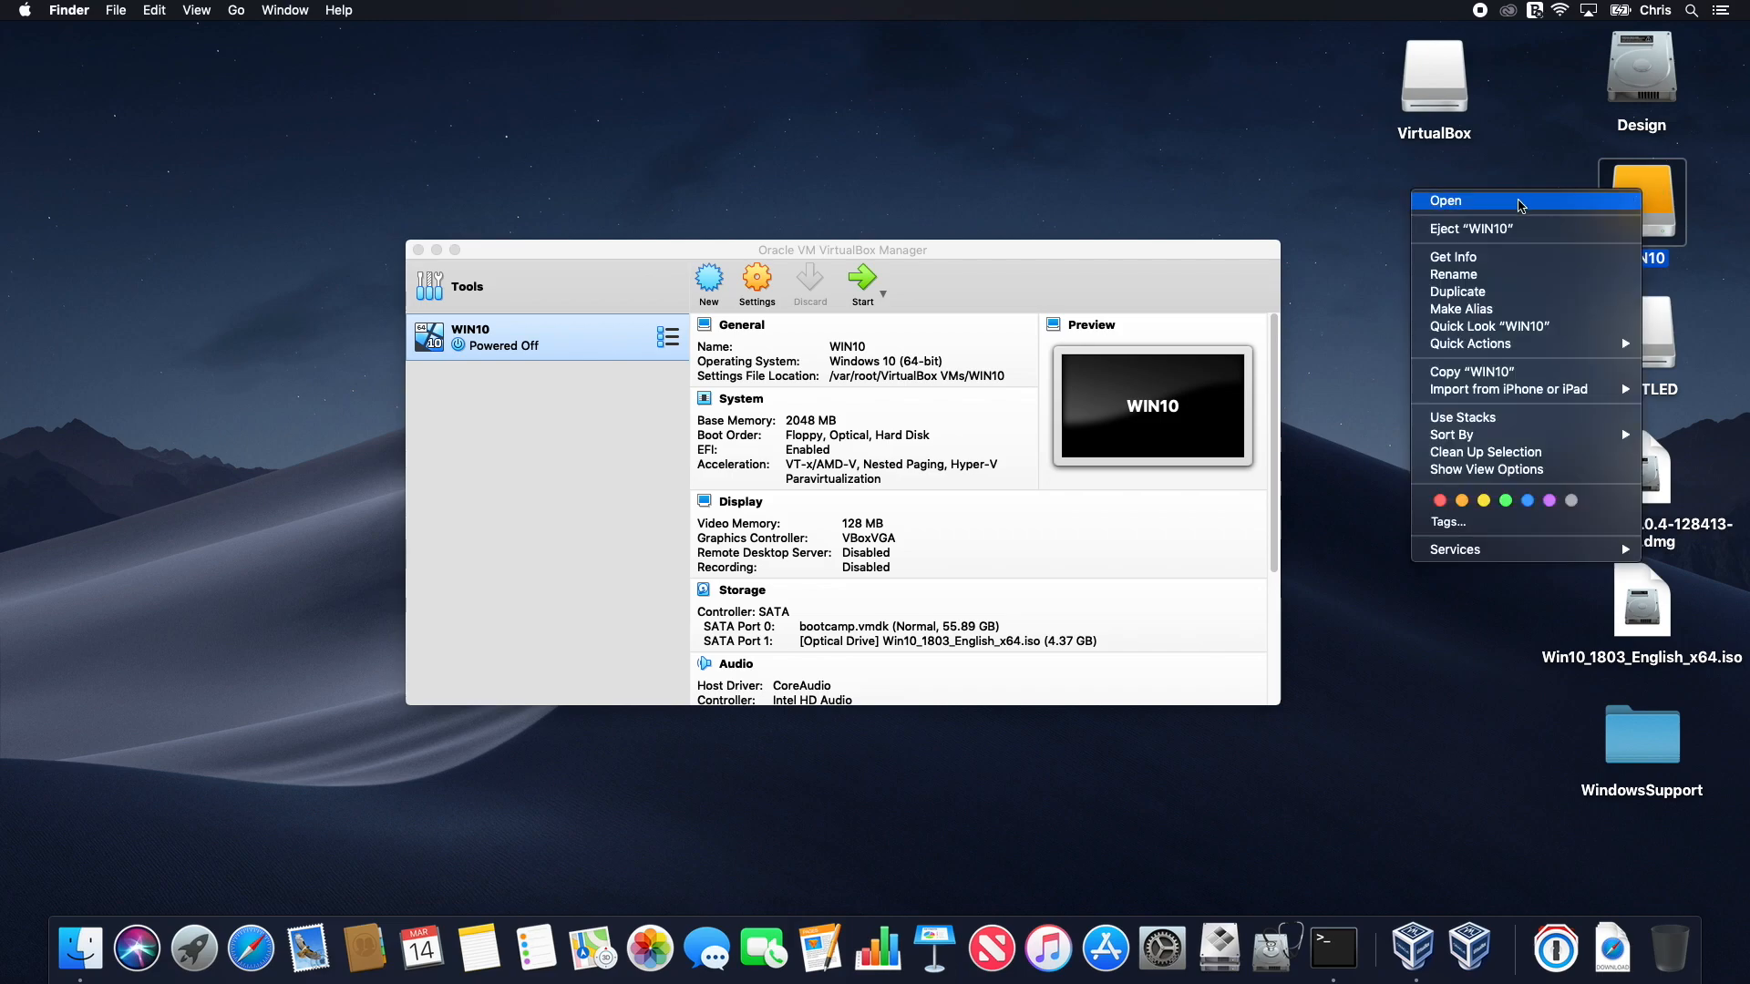
pyautogui.moveTo(1511, 347)
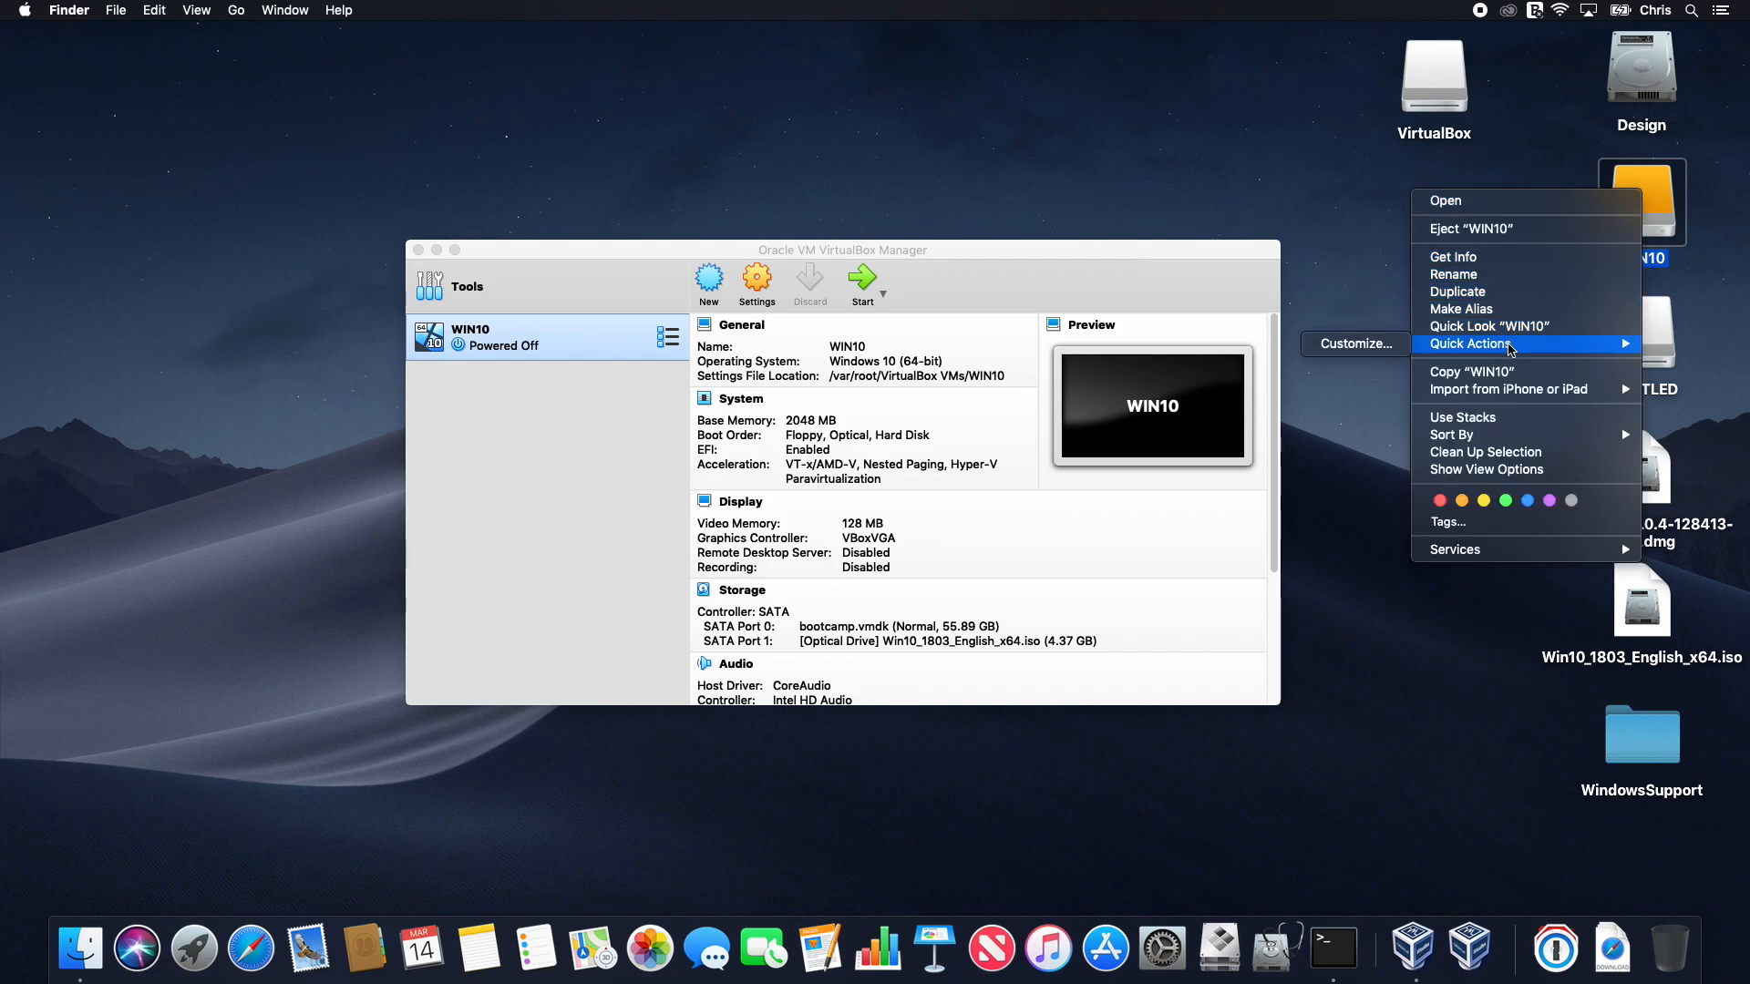
pyautogui.click(1502, 230)
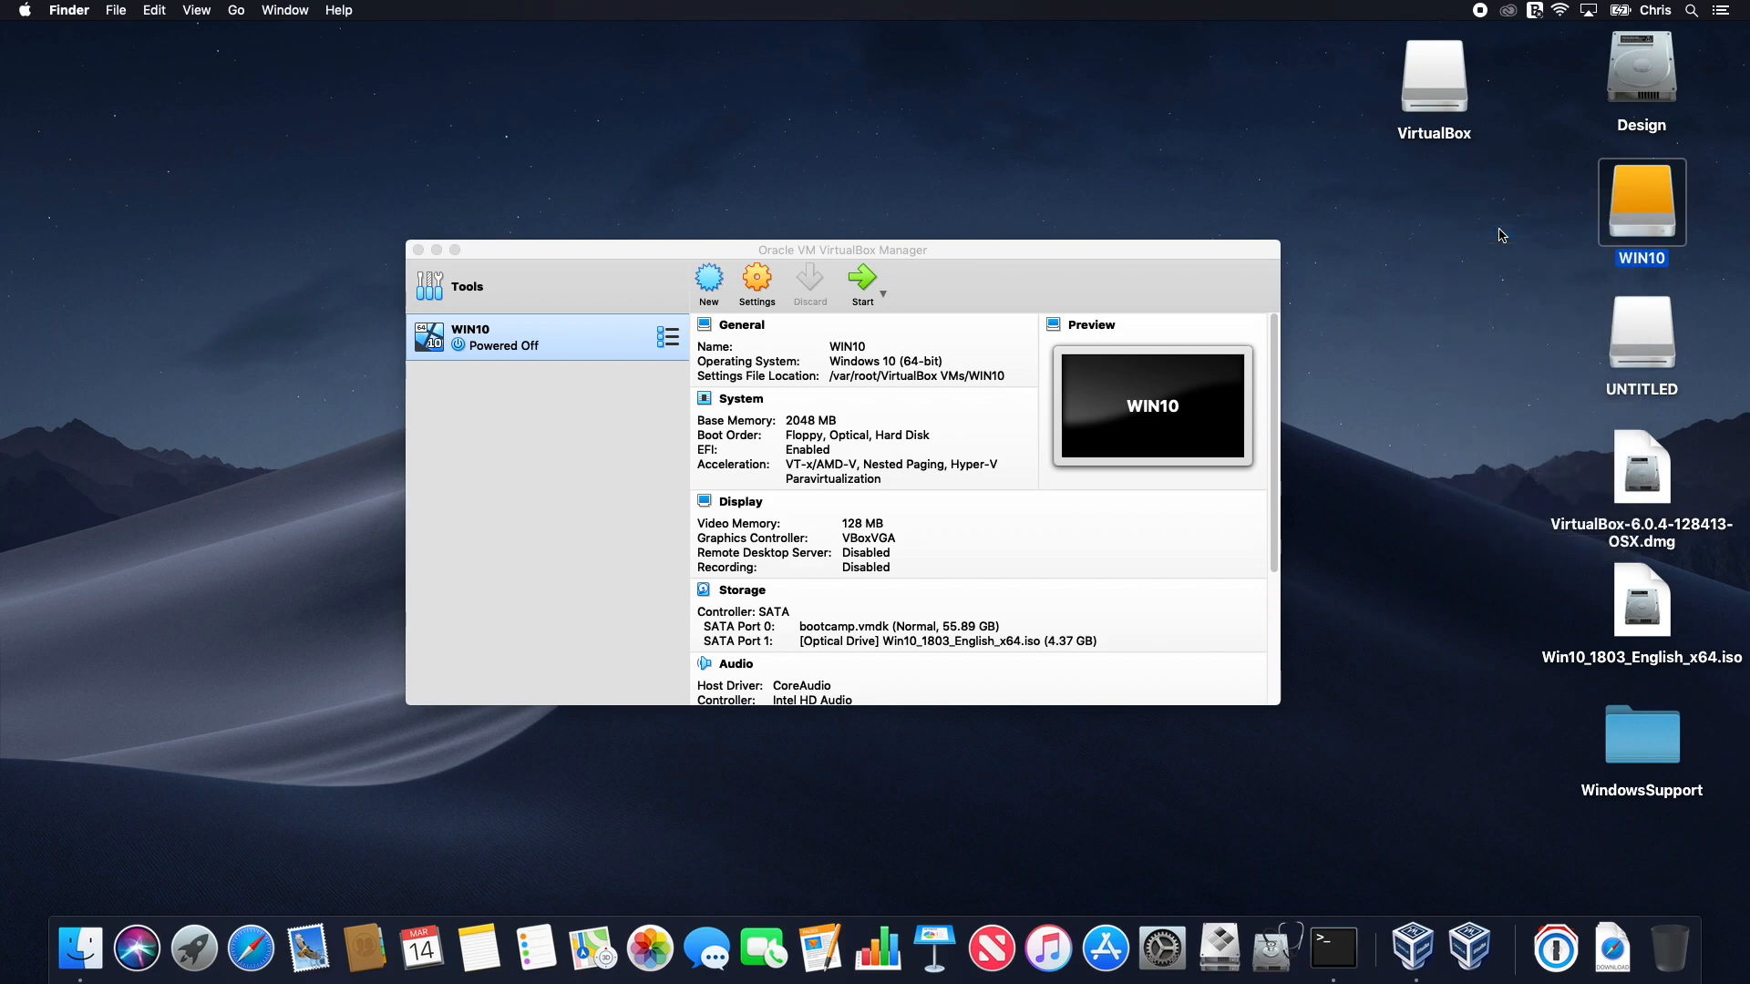
# Step: Start the WIN10 virtual machine in VirtualBox, dismiss the keyboard capture notice, and decline mouse capture
pyautogui.click(963, 257)
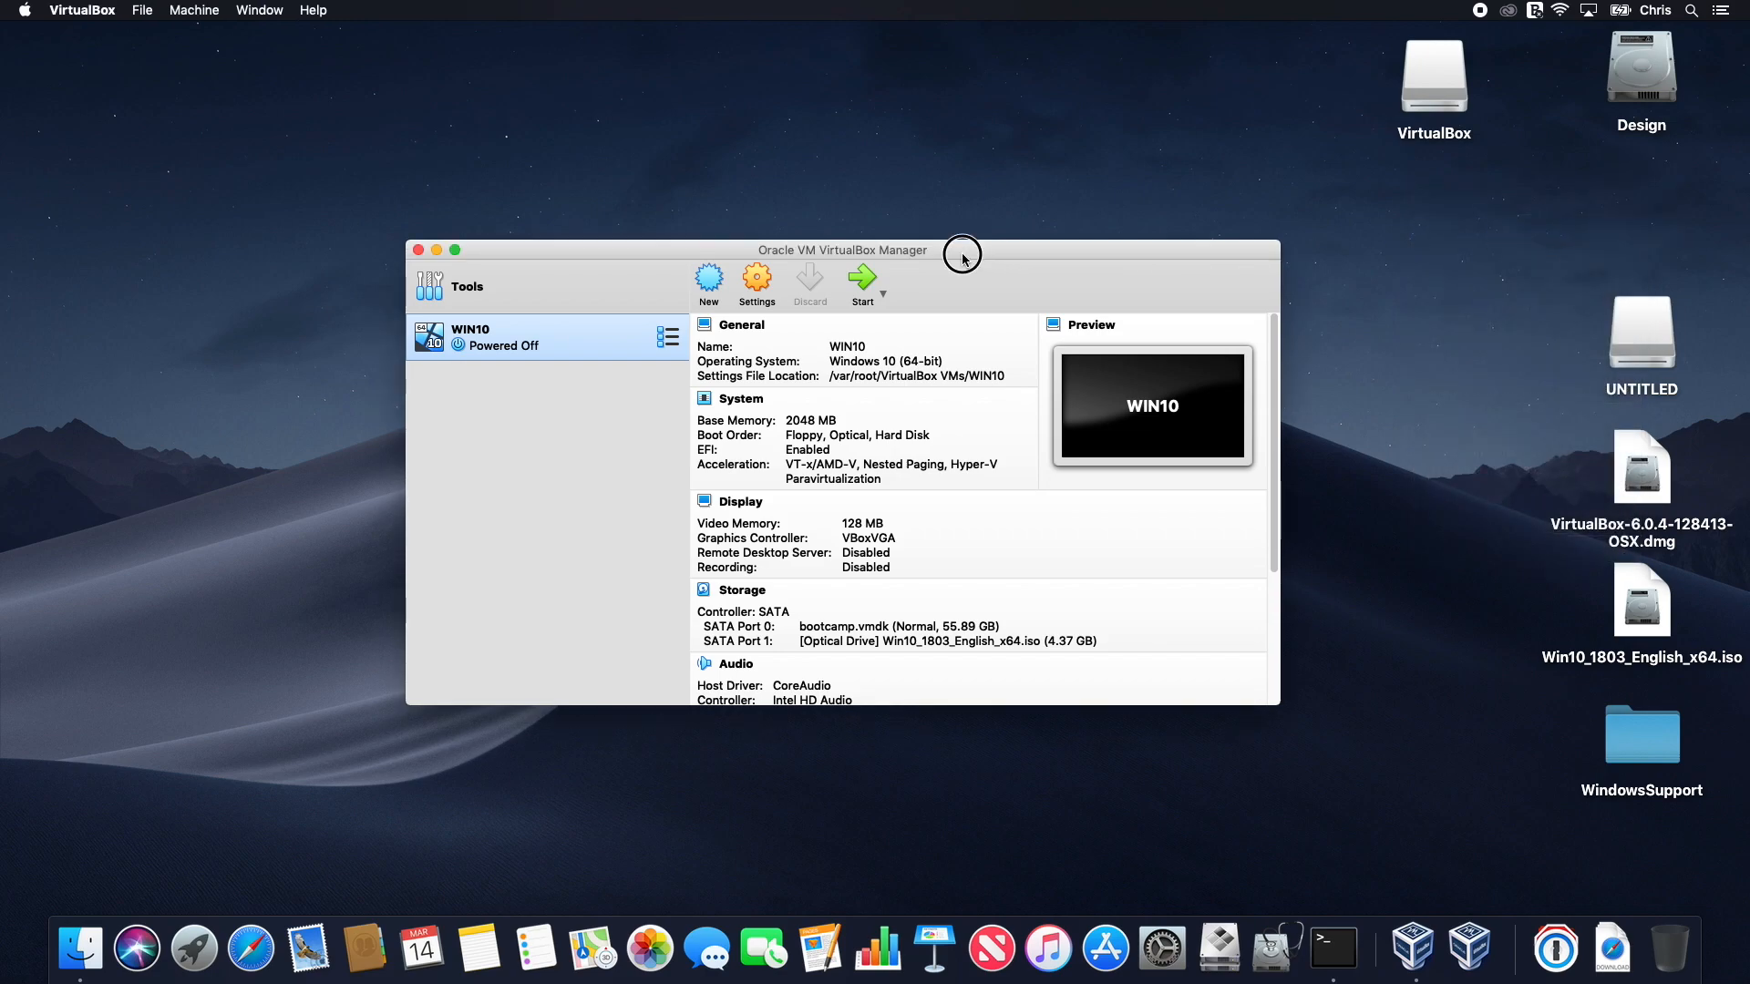
pyautogui.click(862, 283)
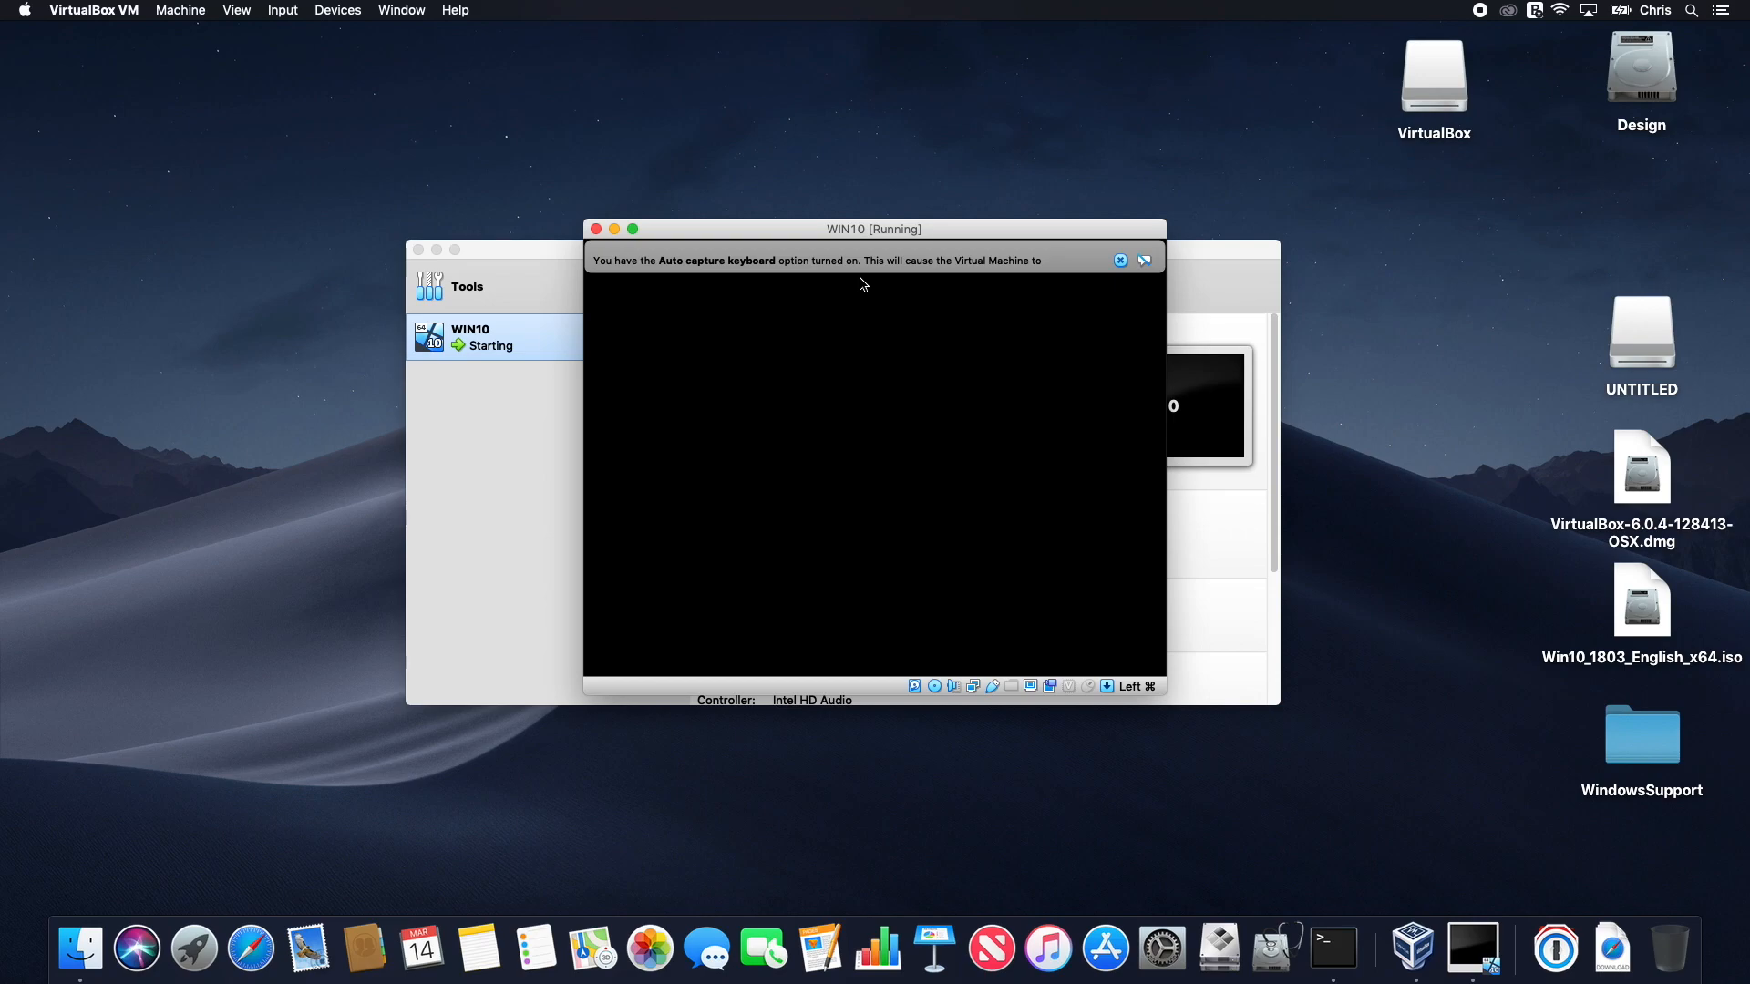
pyautogui.moveTo(1280, 186); pyautogui.dragTo(1062, 89)
pyautogui.click(1265, 129)
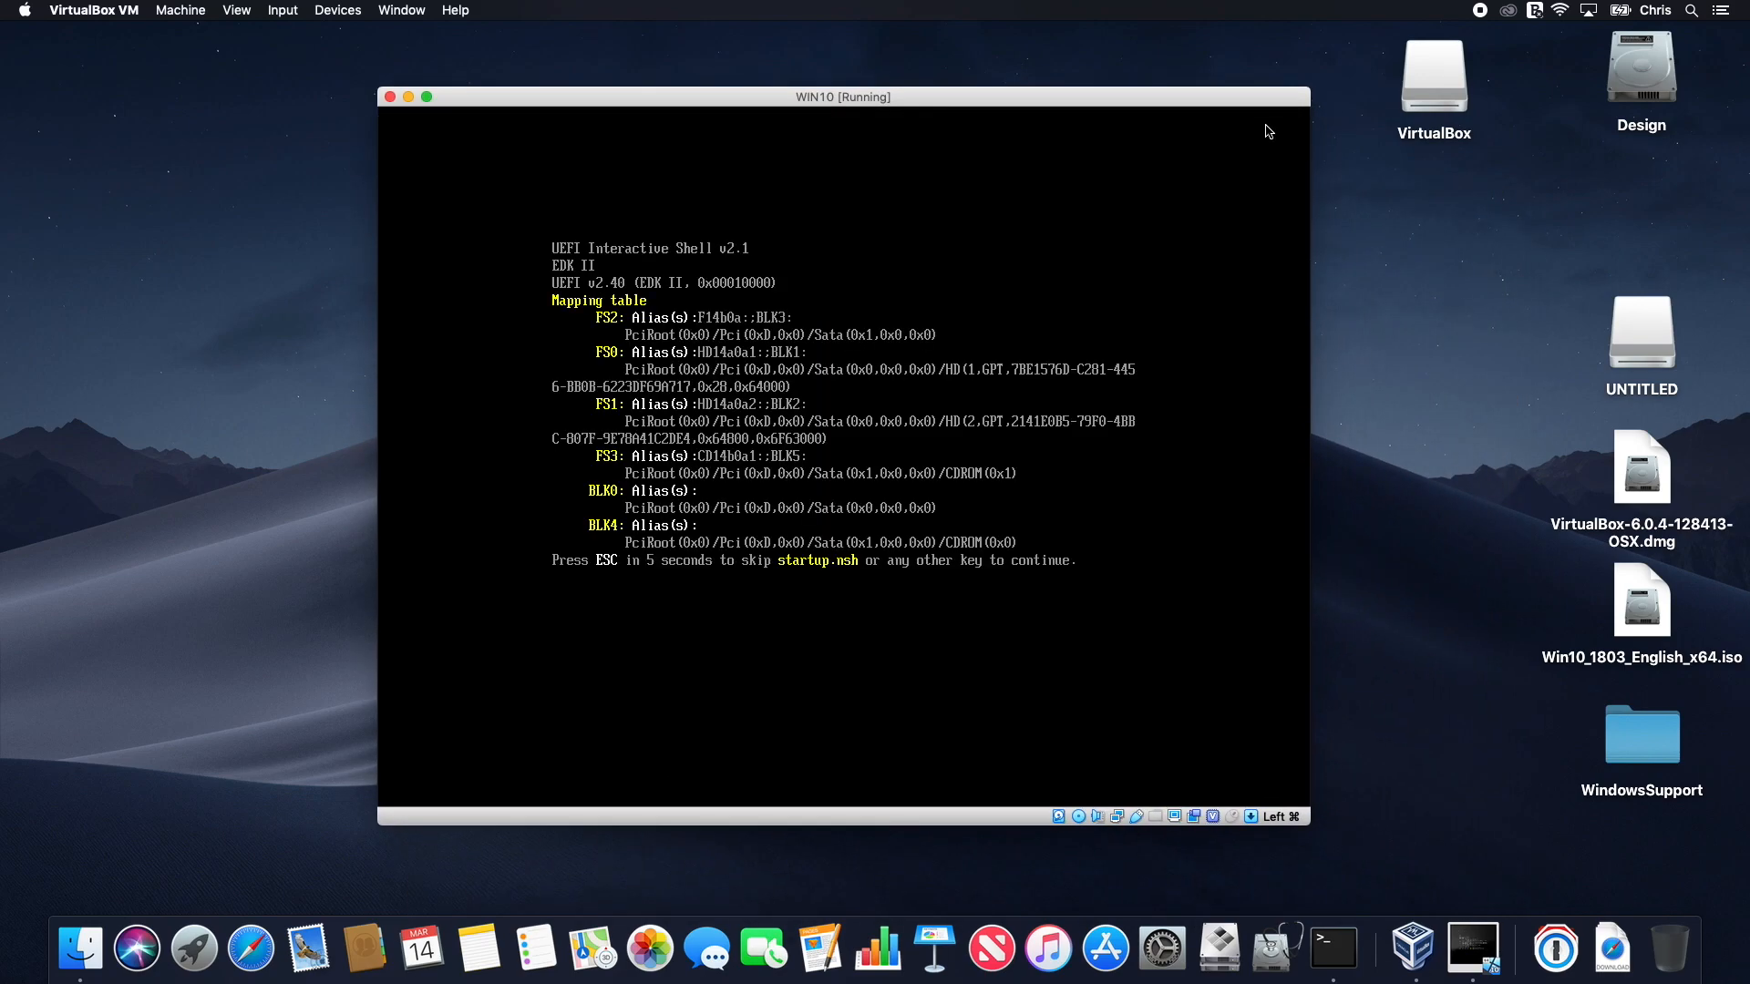
pyautogui.click(814, 599)
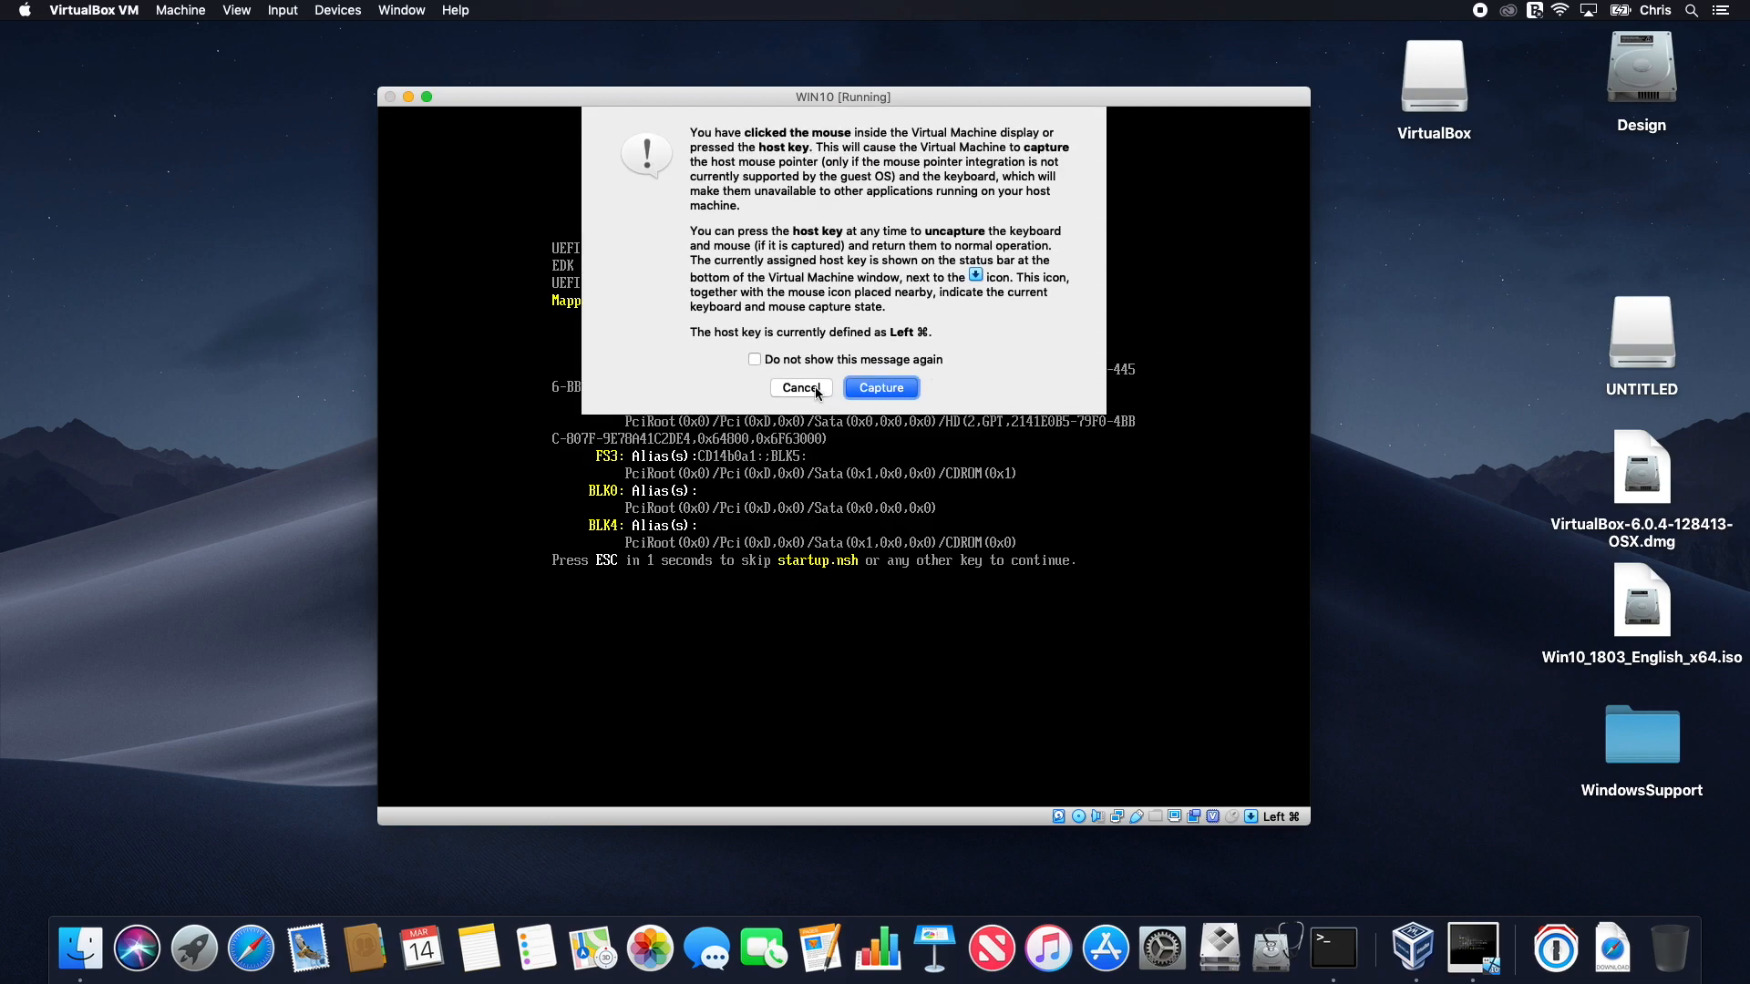
pyautogui.click(816, 390)
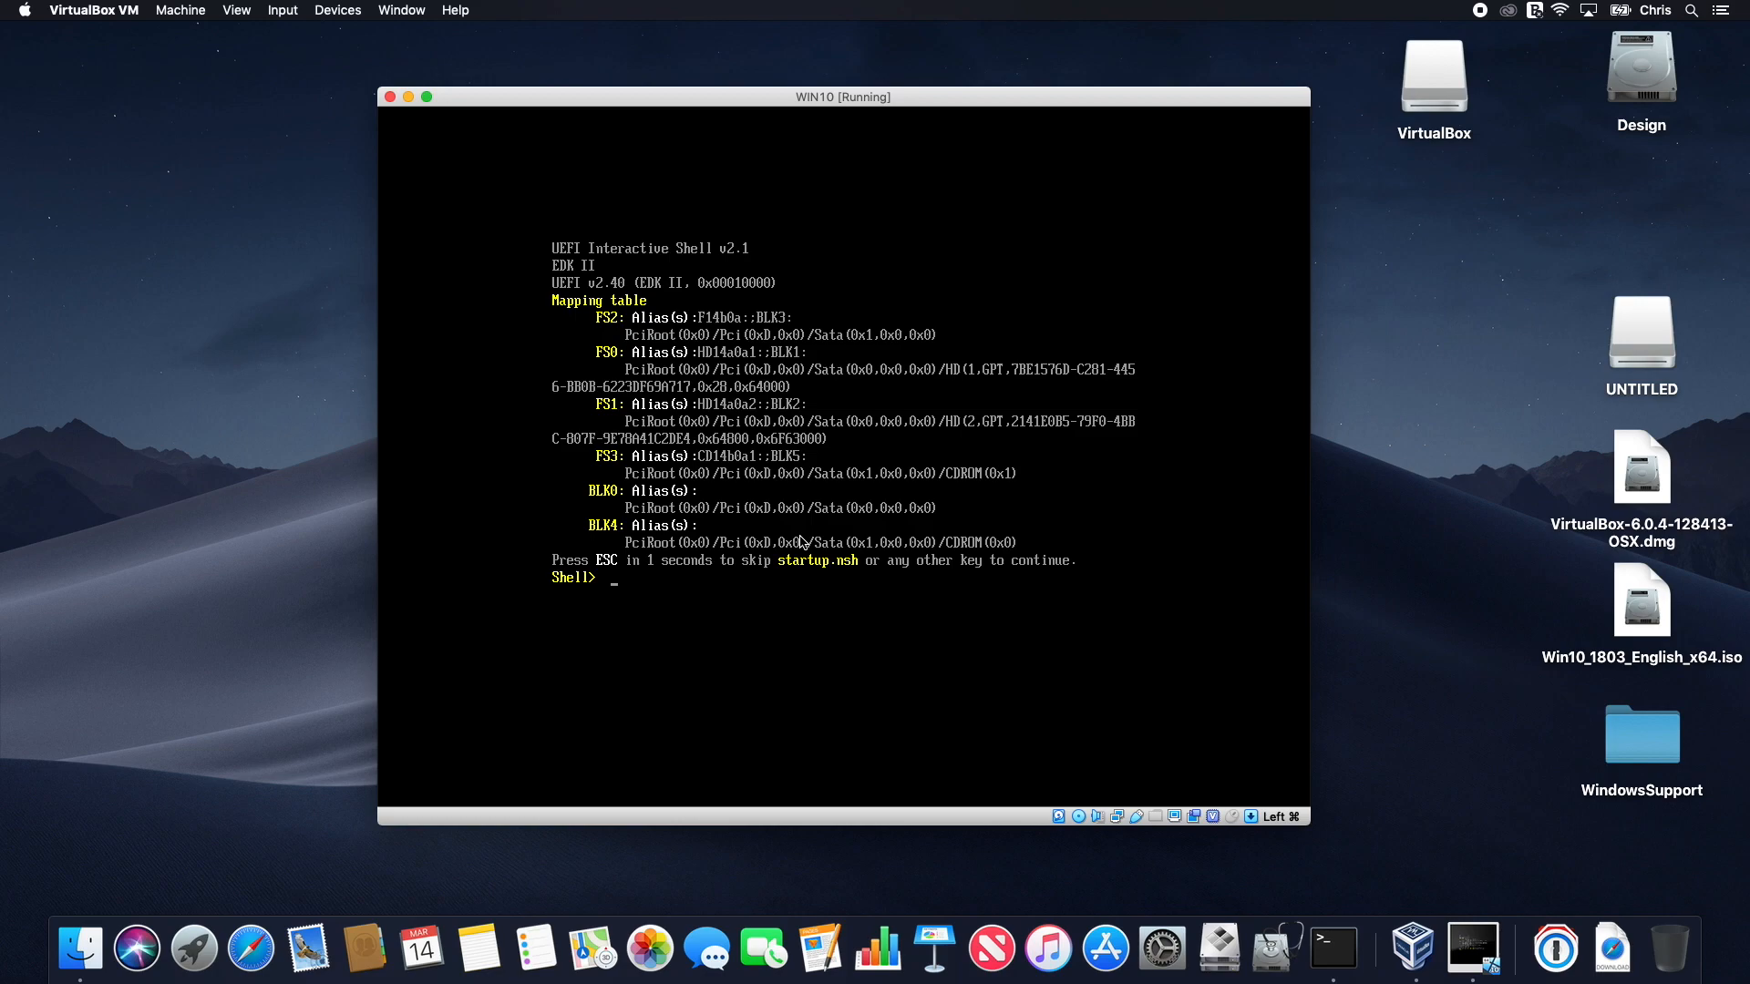
# Step: Leave the UEFI Interactive Shell with the exit command and open the Boot Manager
pyautogui.write('exit')
pyautogui.press('Return')
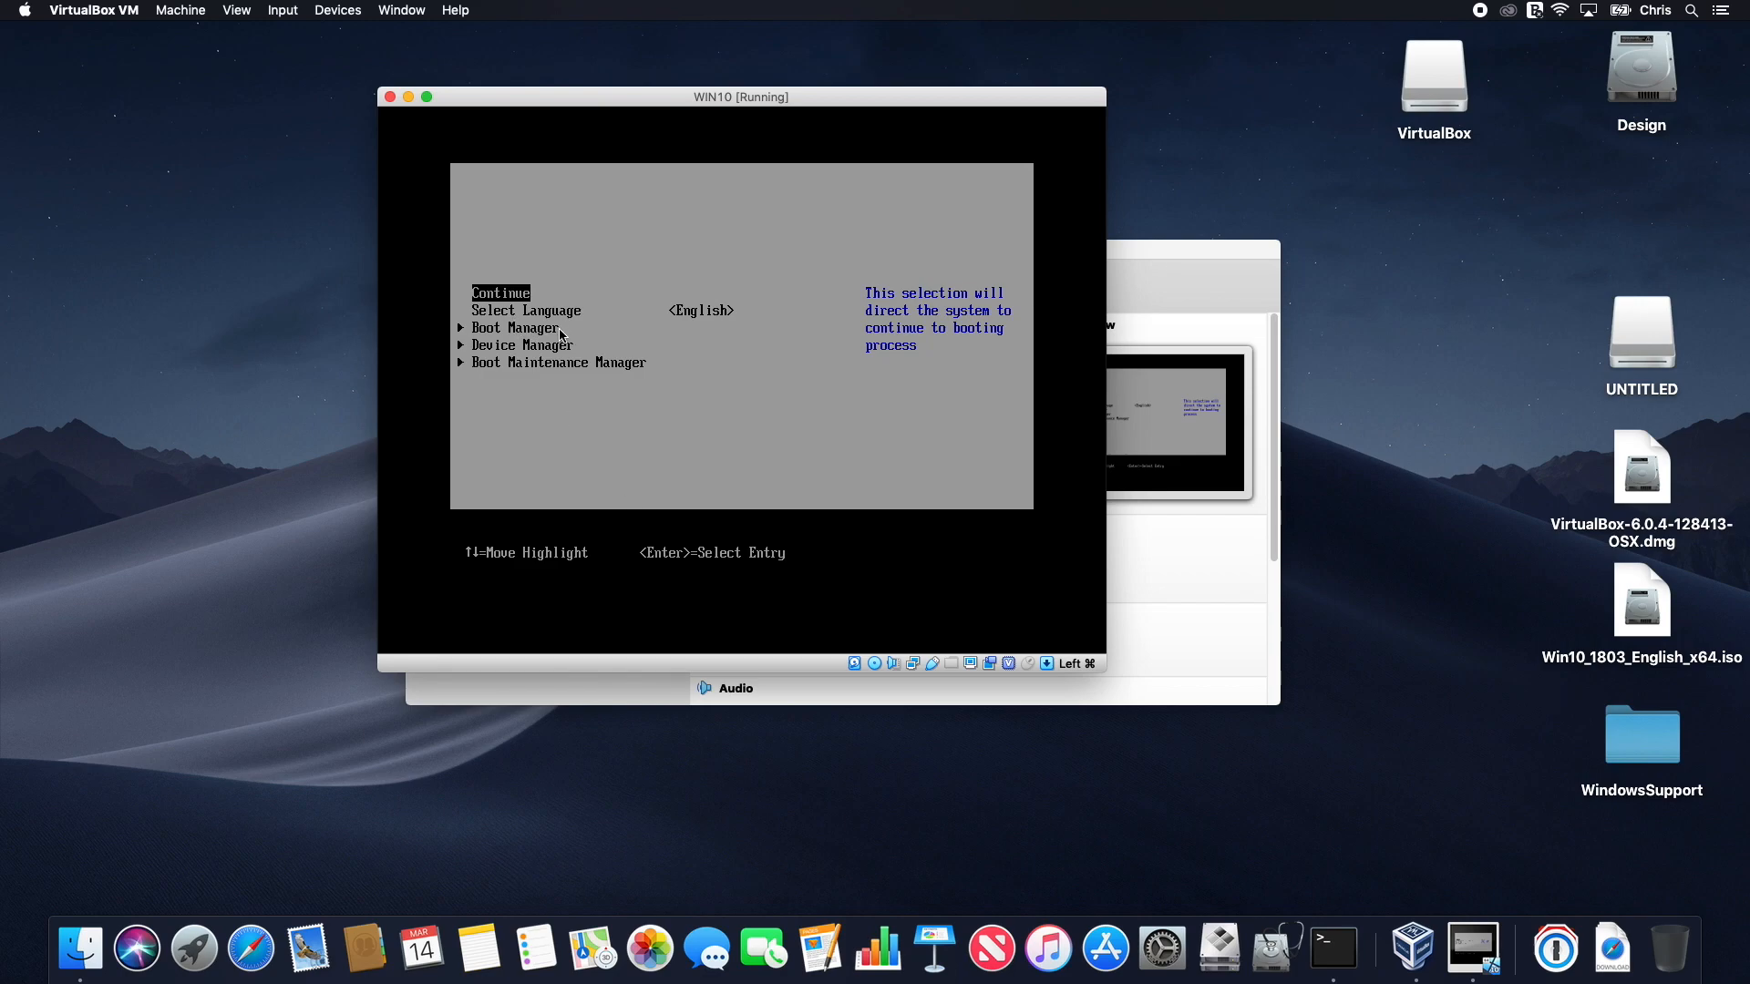
pyautogui.press('Down')
pyautogui.press('Down')
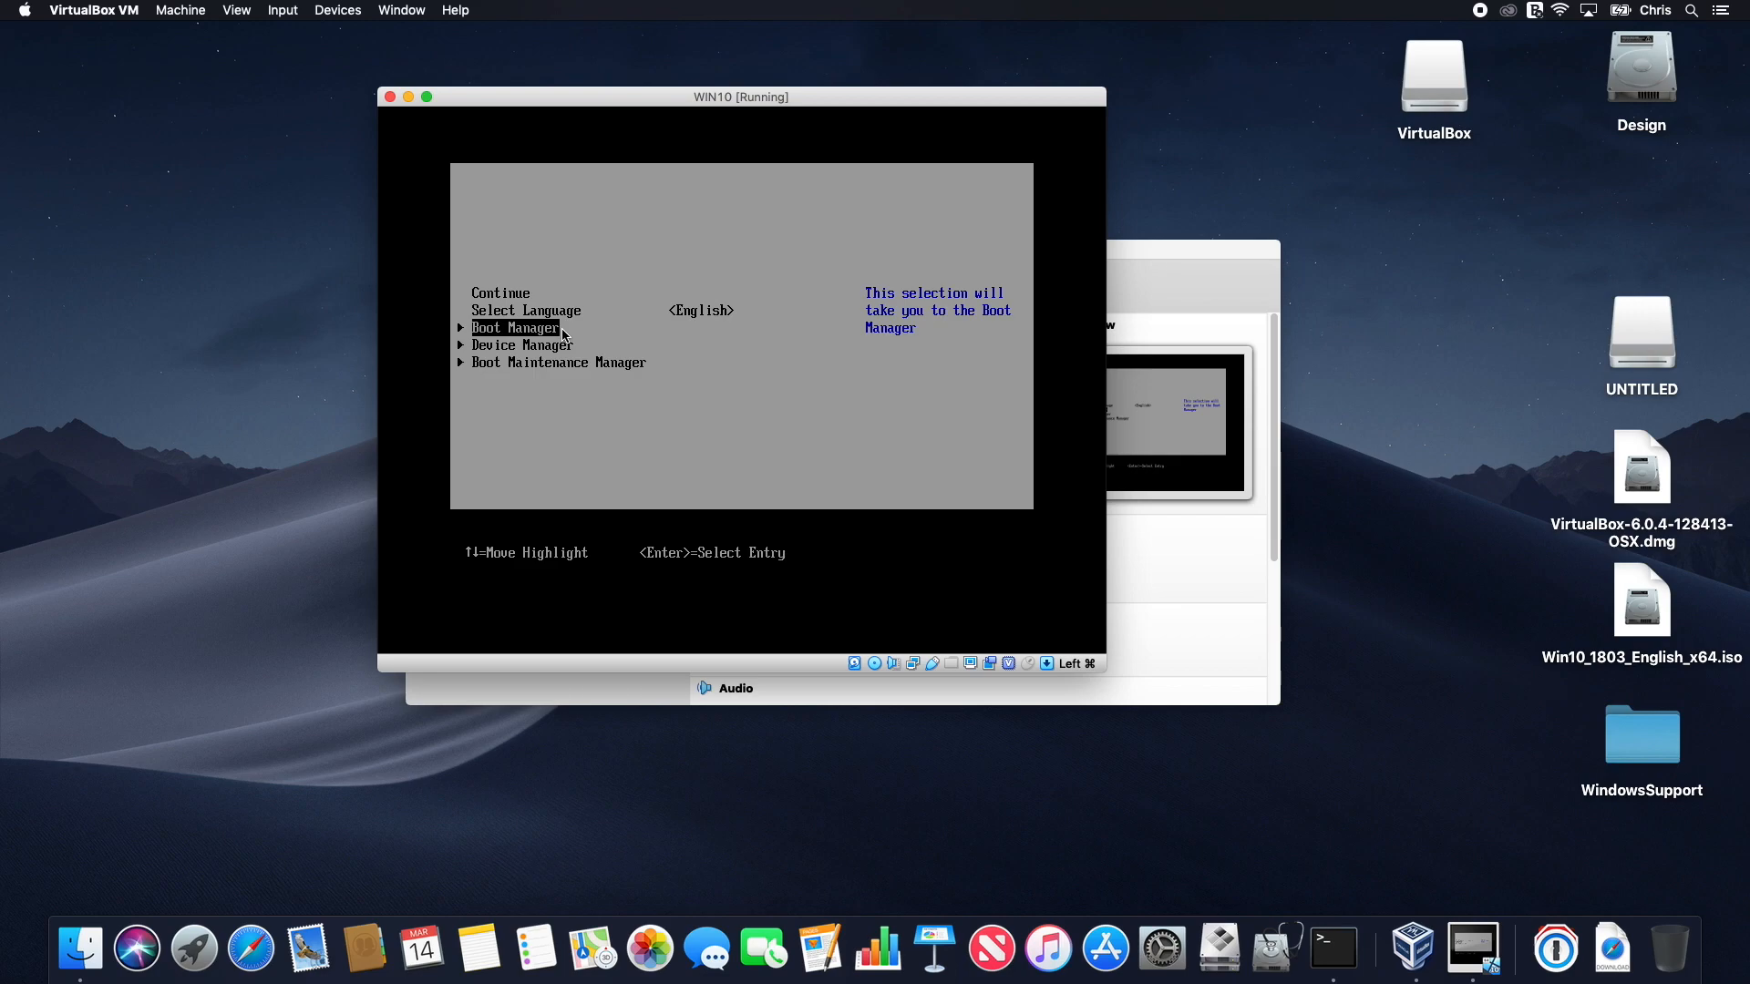
pyautogui.press('Return')
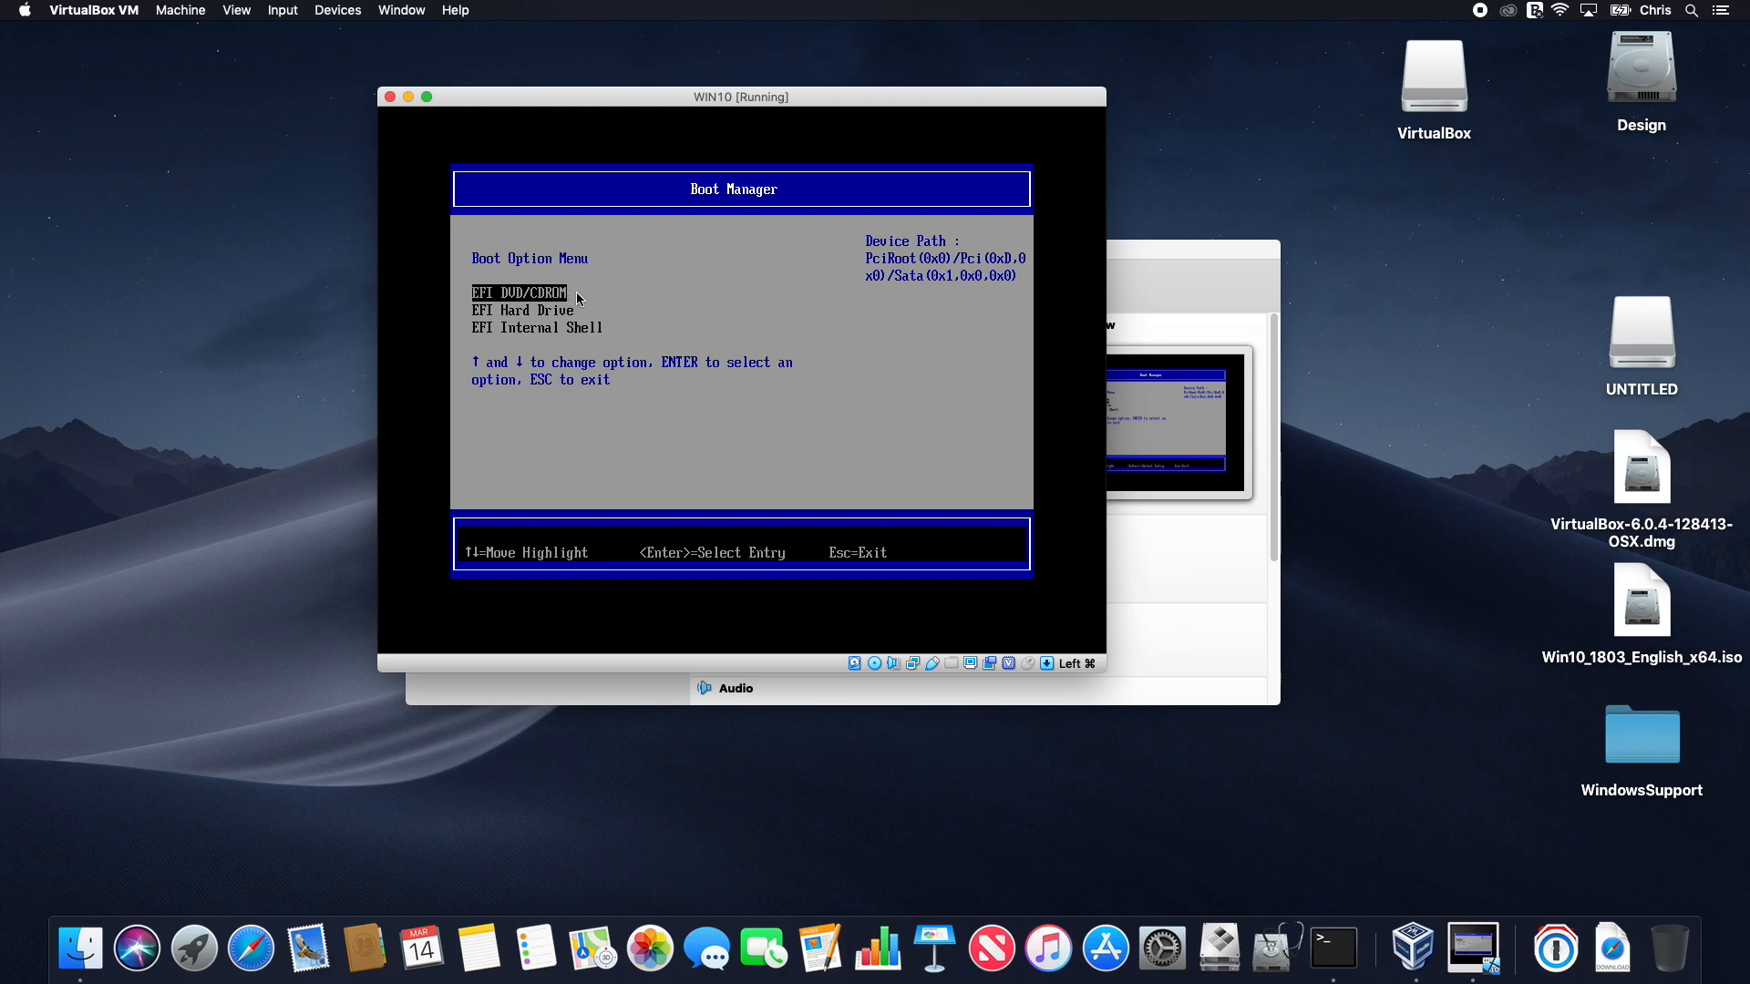
# Step: Boot the machine from EFI DVD/CDROM into Windows Setup, confirming the disc boot and dismissing the notice
pyautogui.press('Return')
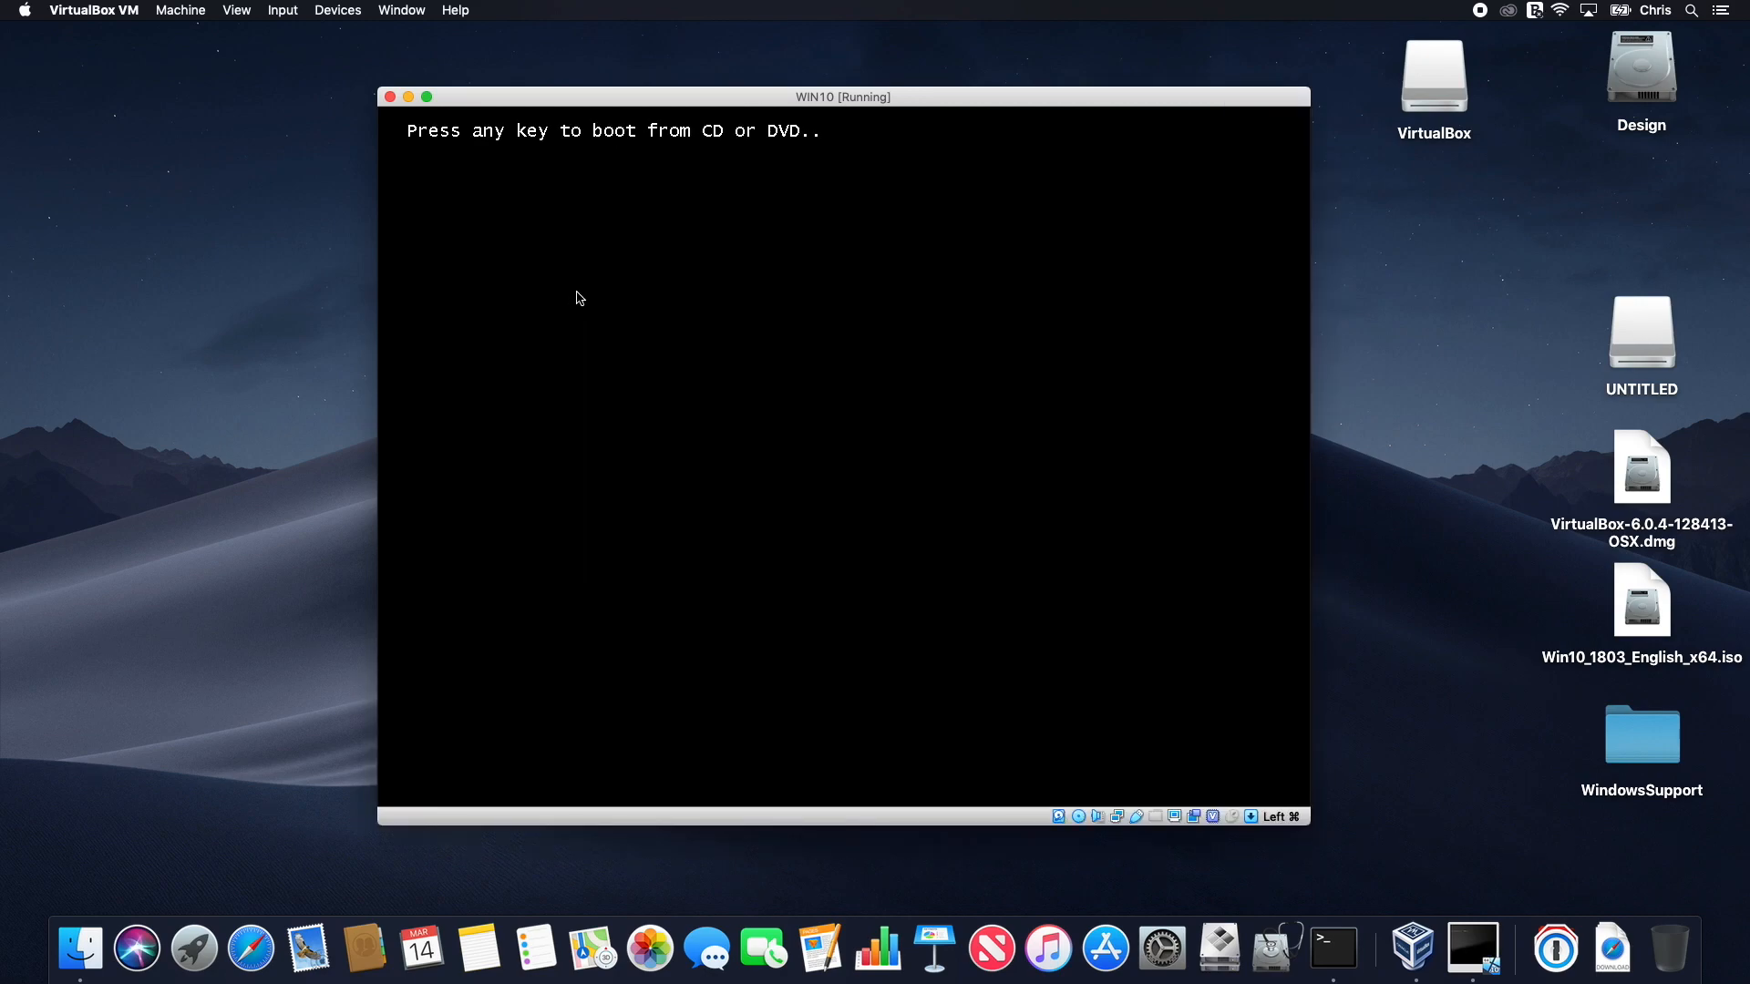
pyautogui.press('Return')
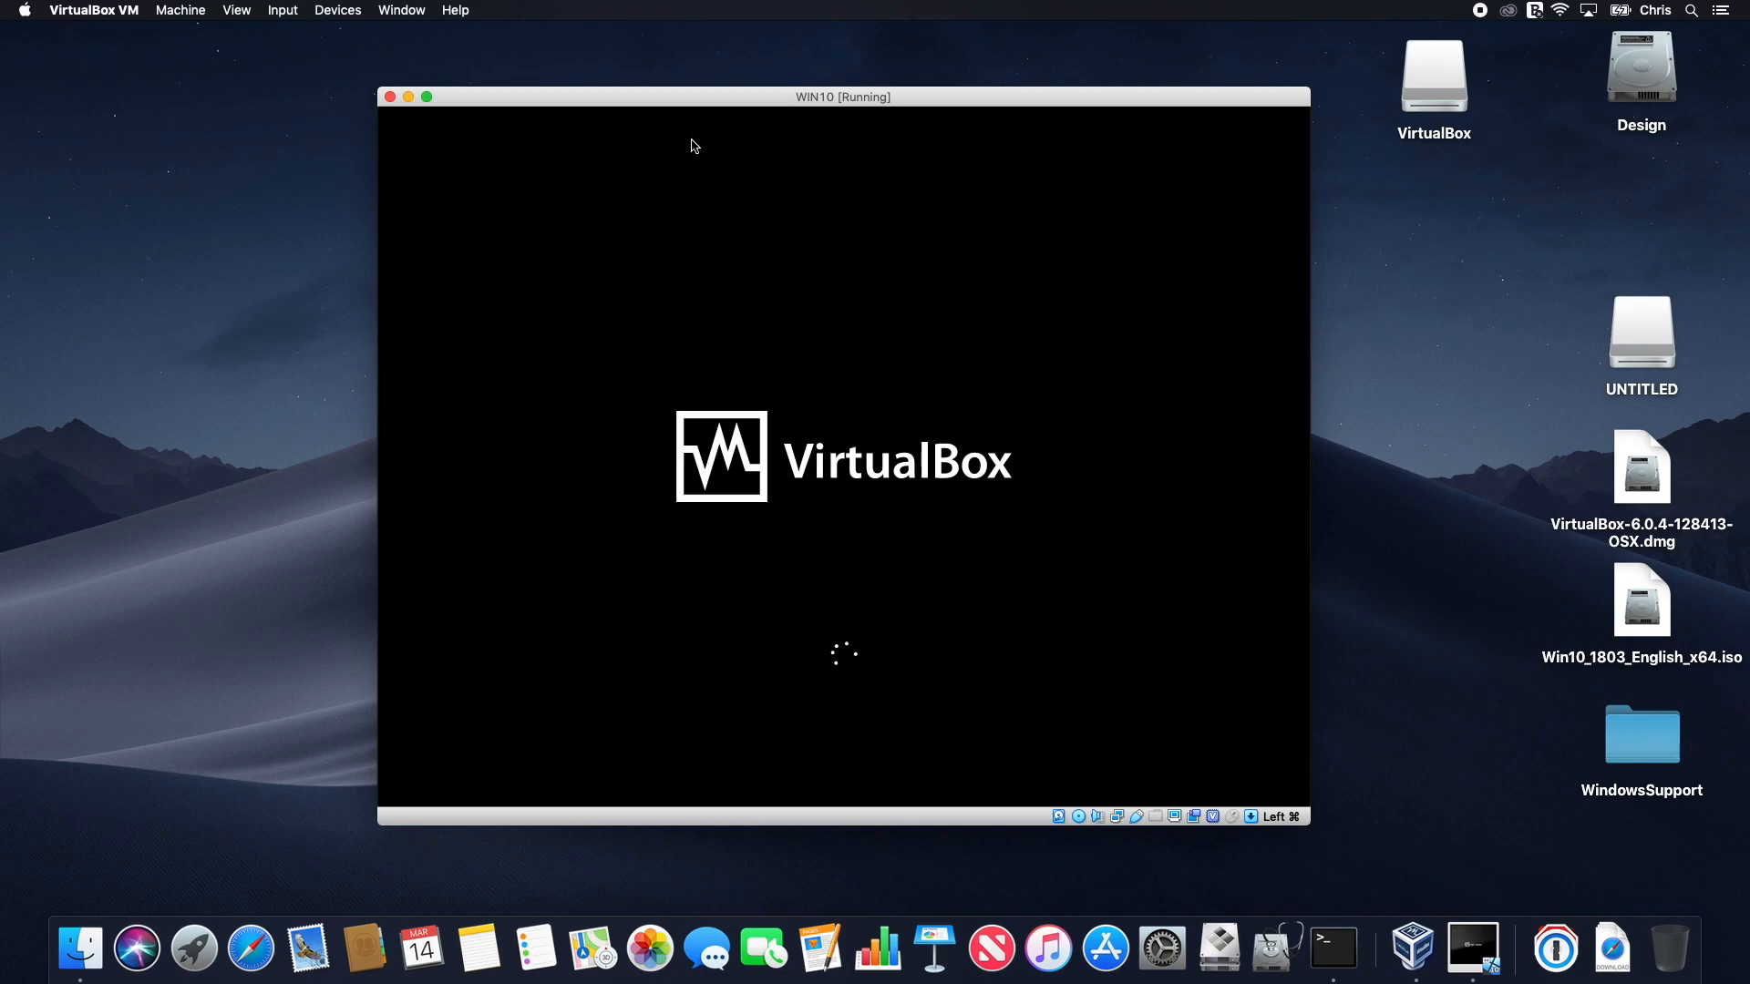
pyautogui.click(1264, 128)
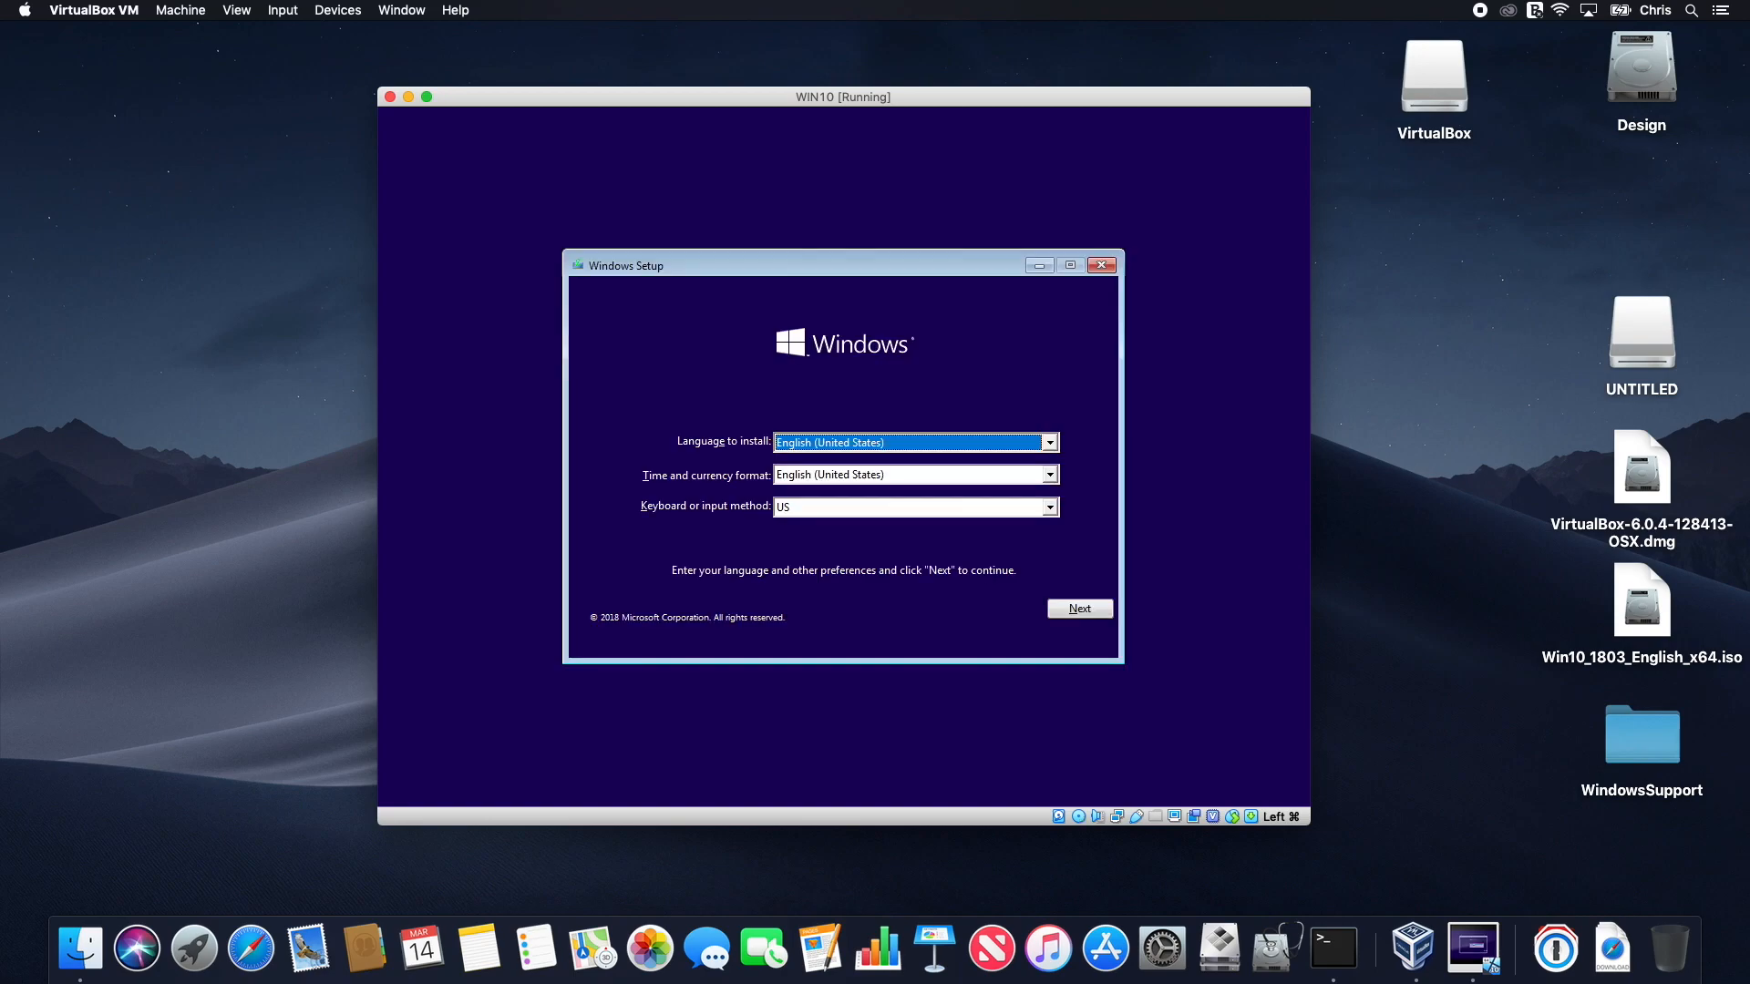
# Step: Start the Windows installation with English (United States) and the US keyboard, continuing without a product key
pyautogui.click(1084, 609)
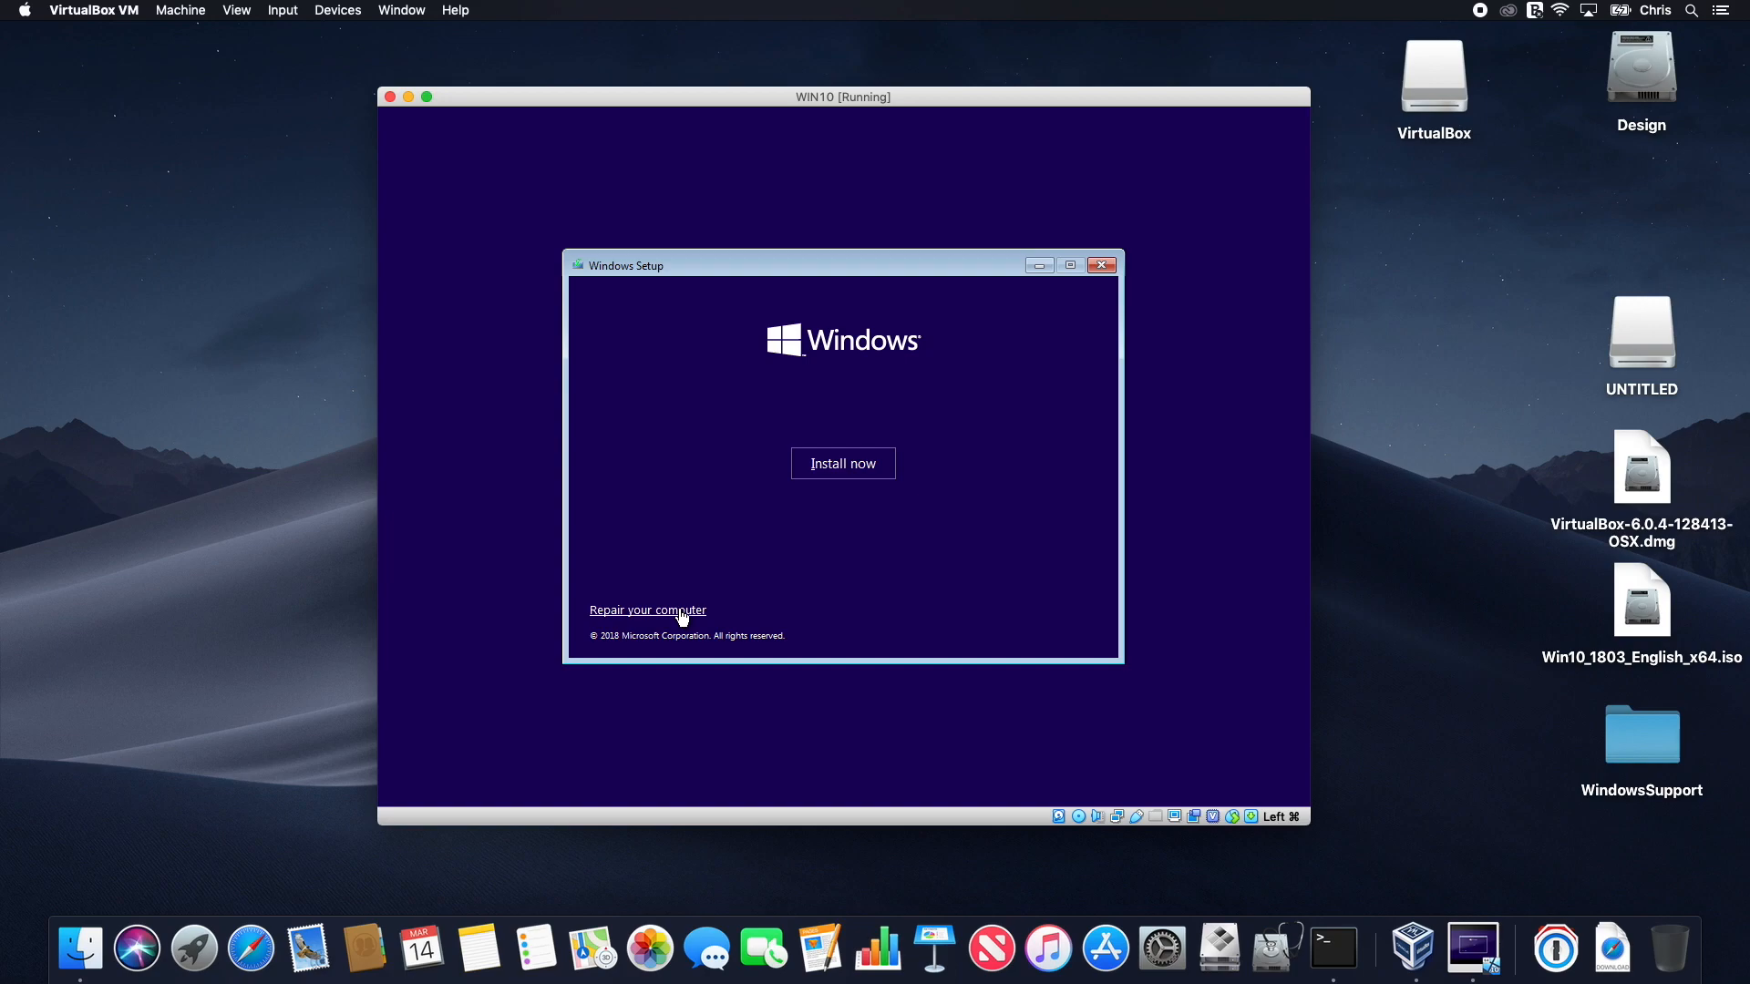
pyautogui.click(844, 462)
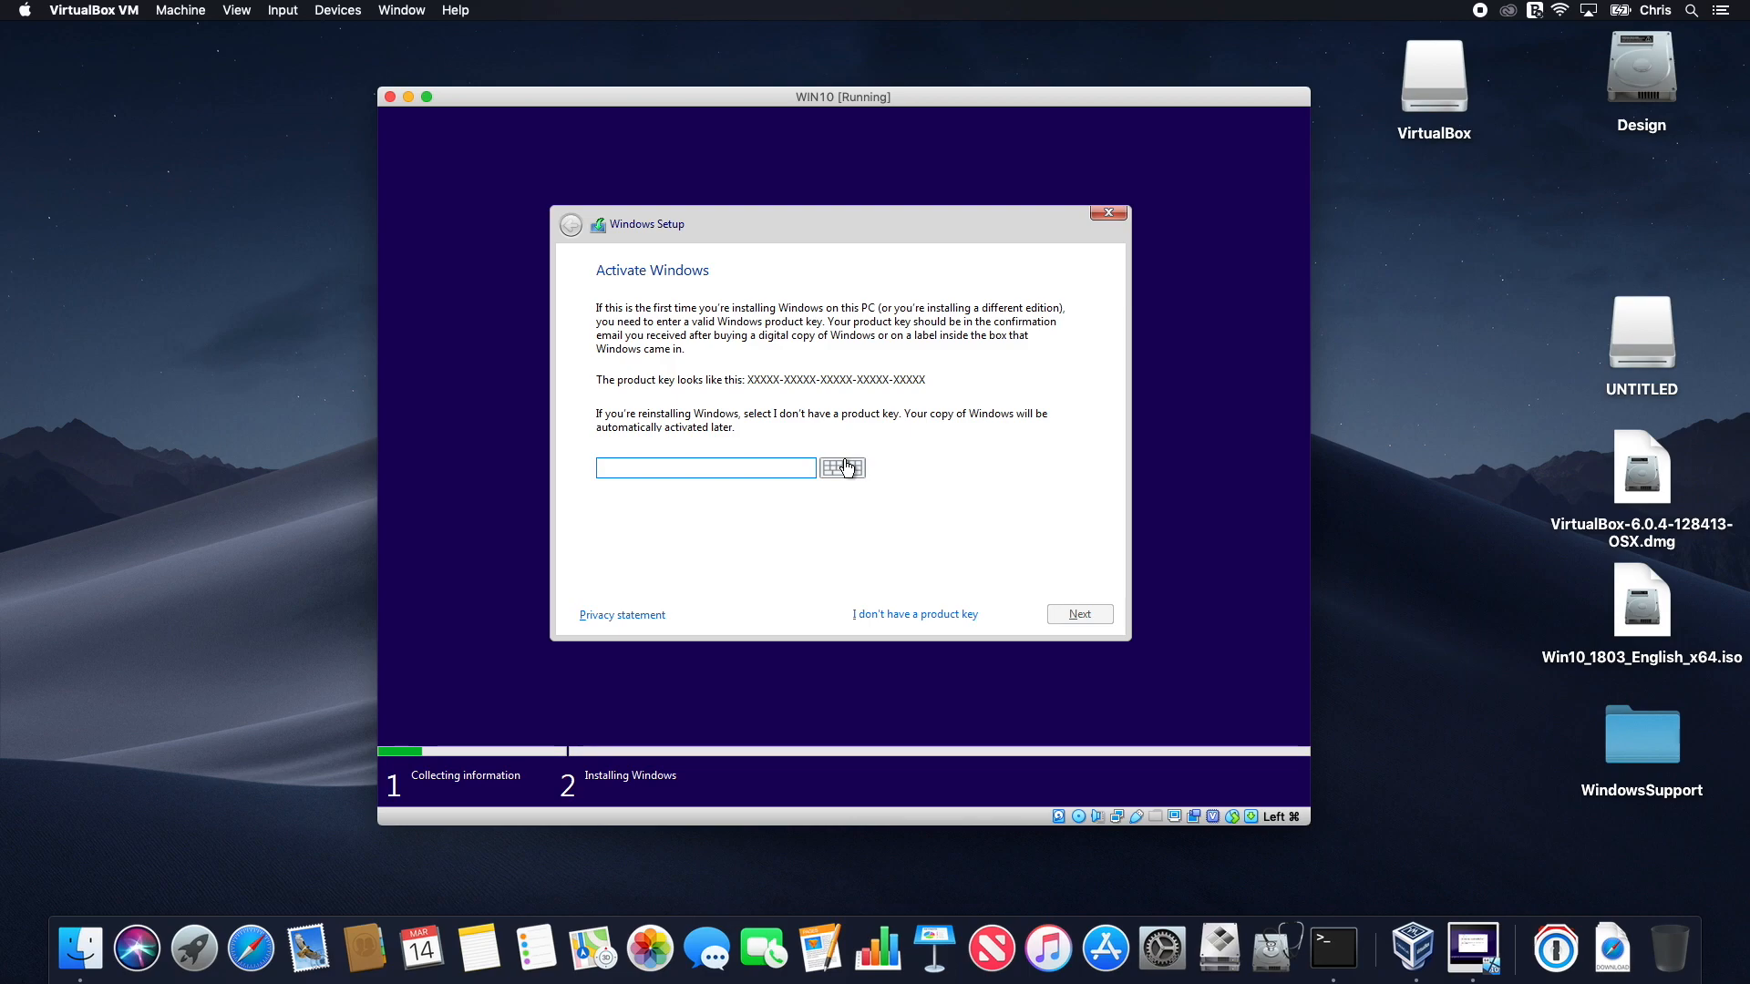
pyautogui.click(925, 617)
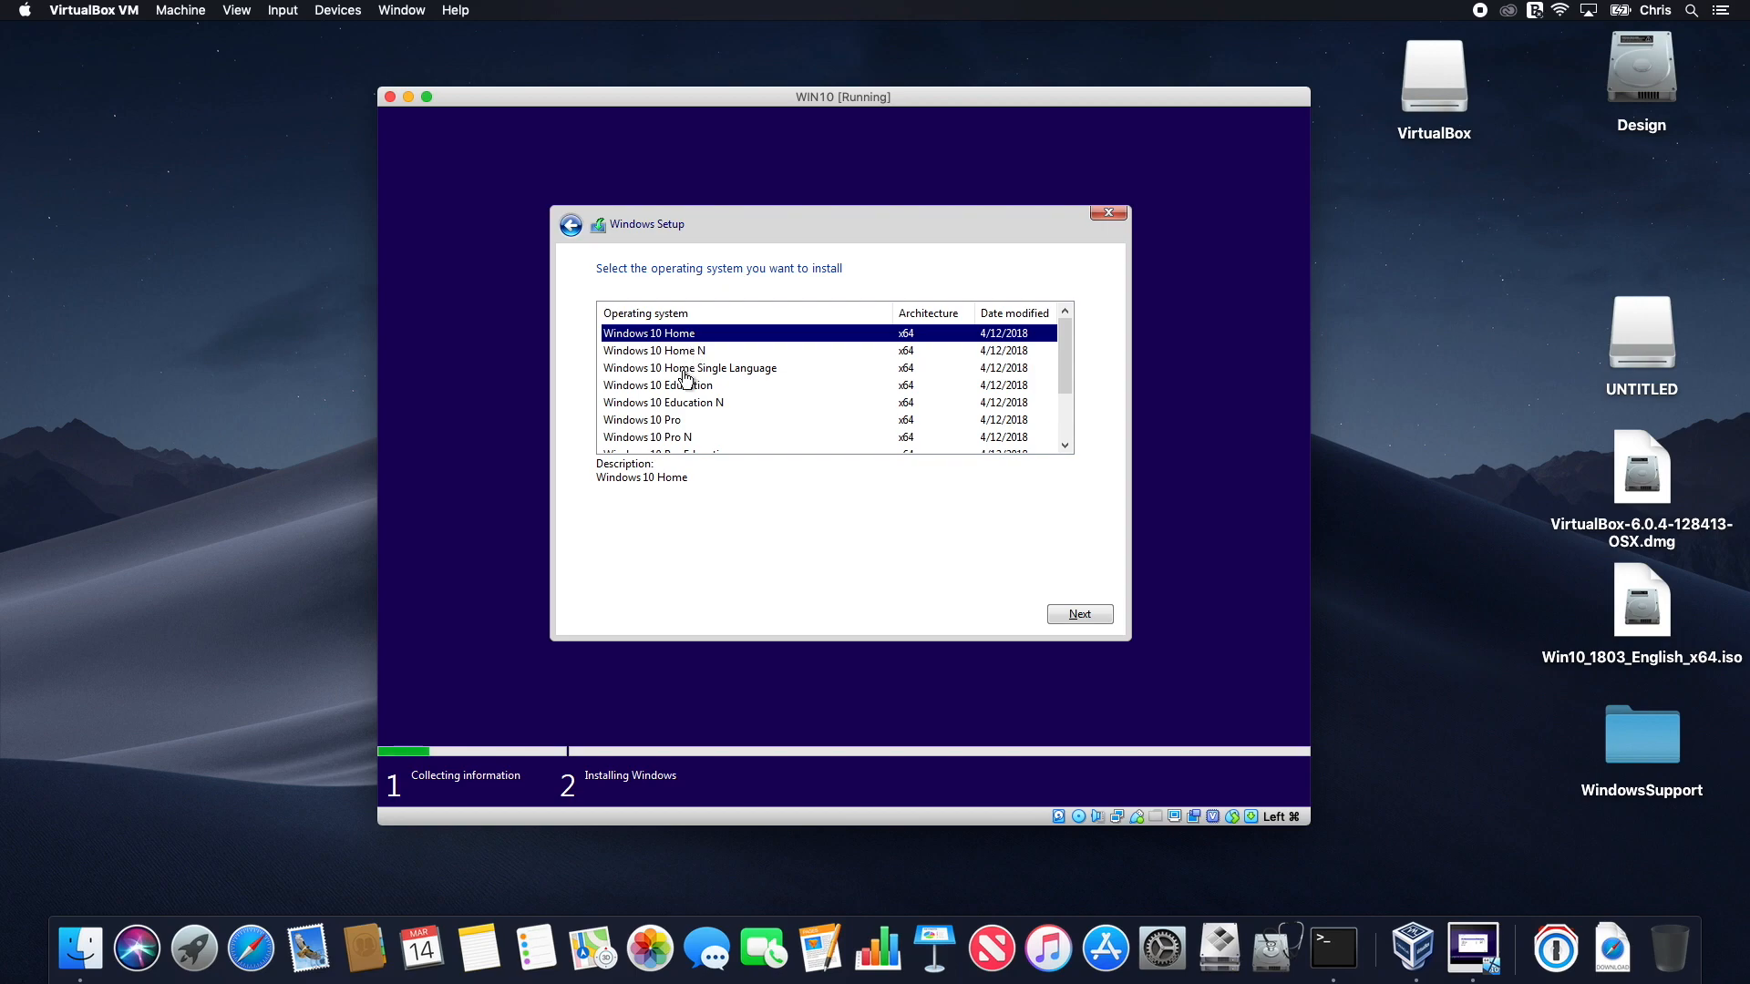
# Step: Choose Windows 10 Home as the operating system to install and continue to the license terms
pyautogui.click(679, 422)
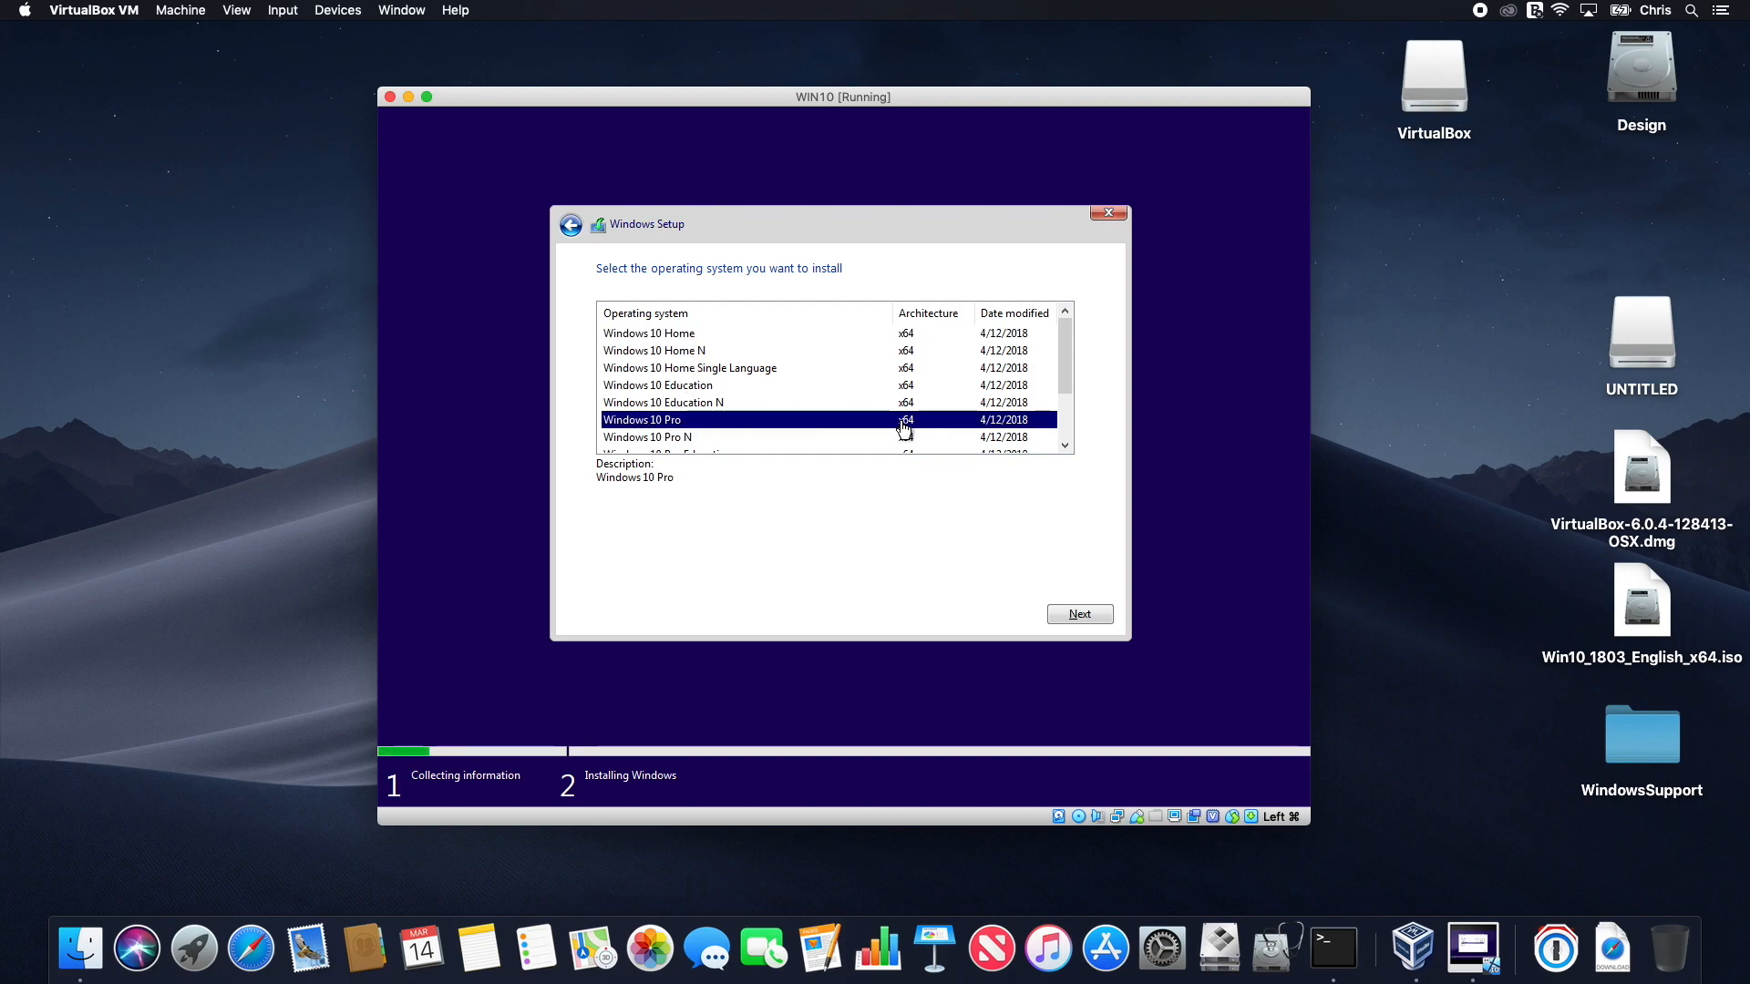
pyautogui.click(679, 333)
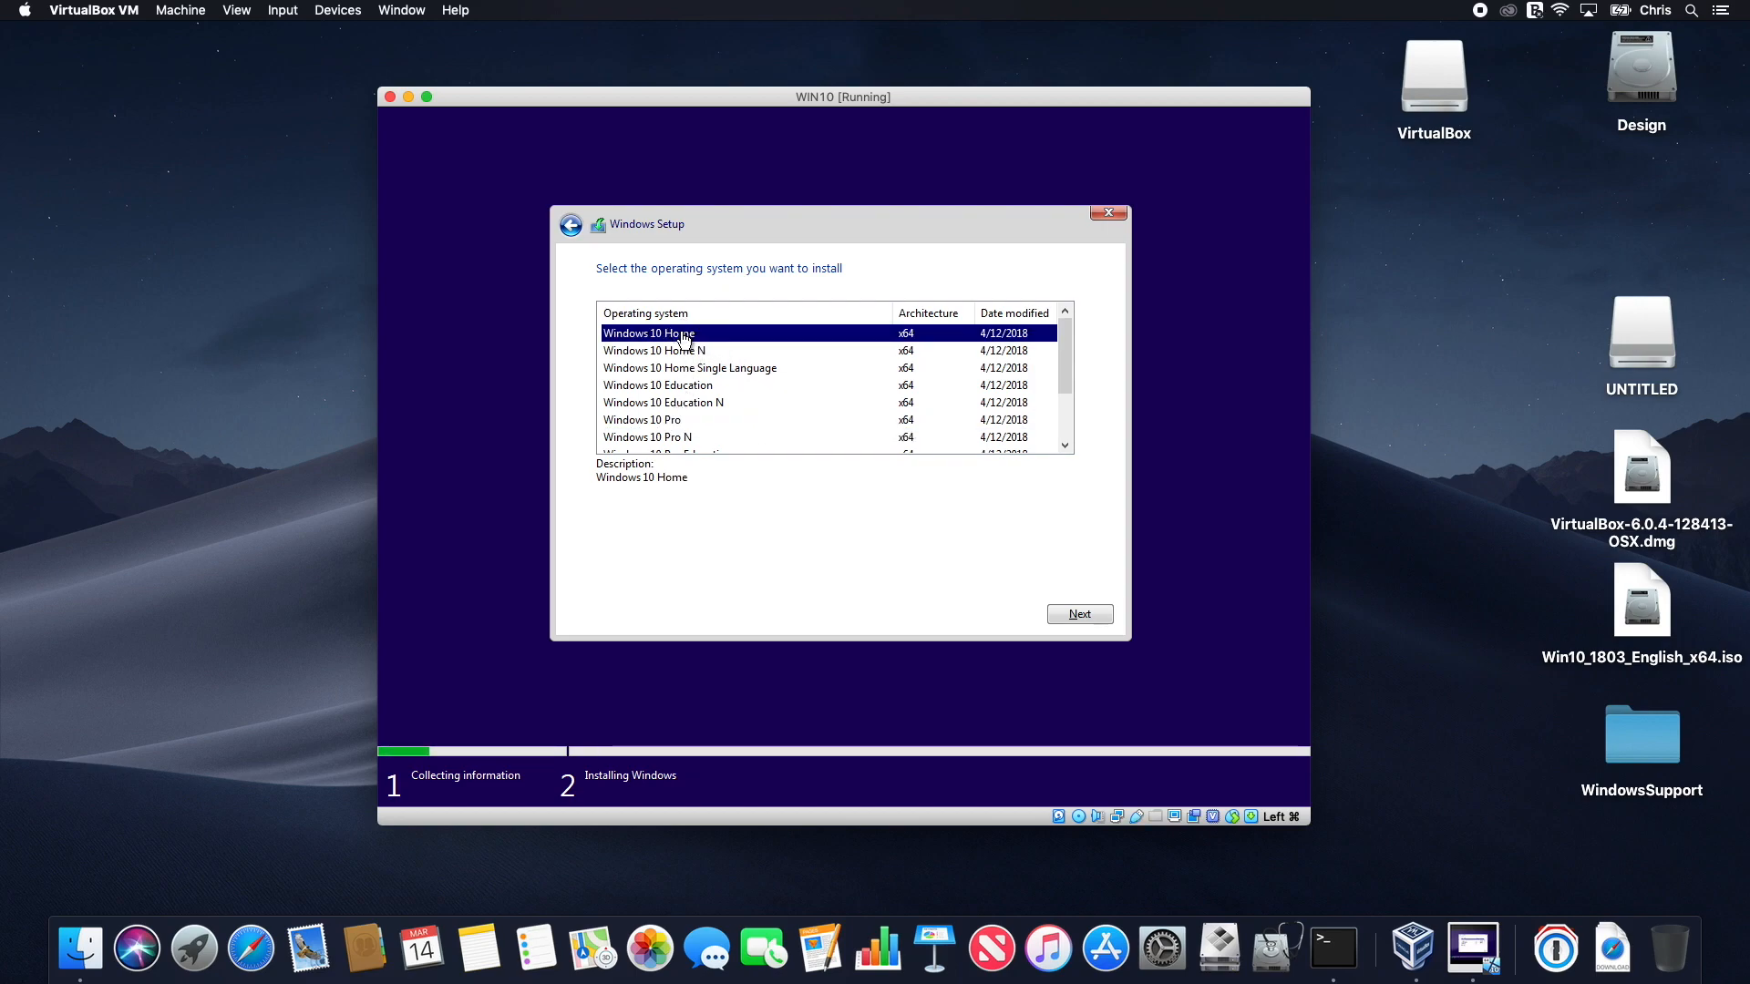
pyautogui.click(1088, 619)
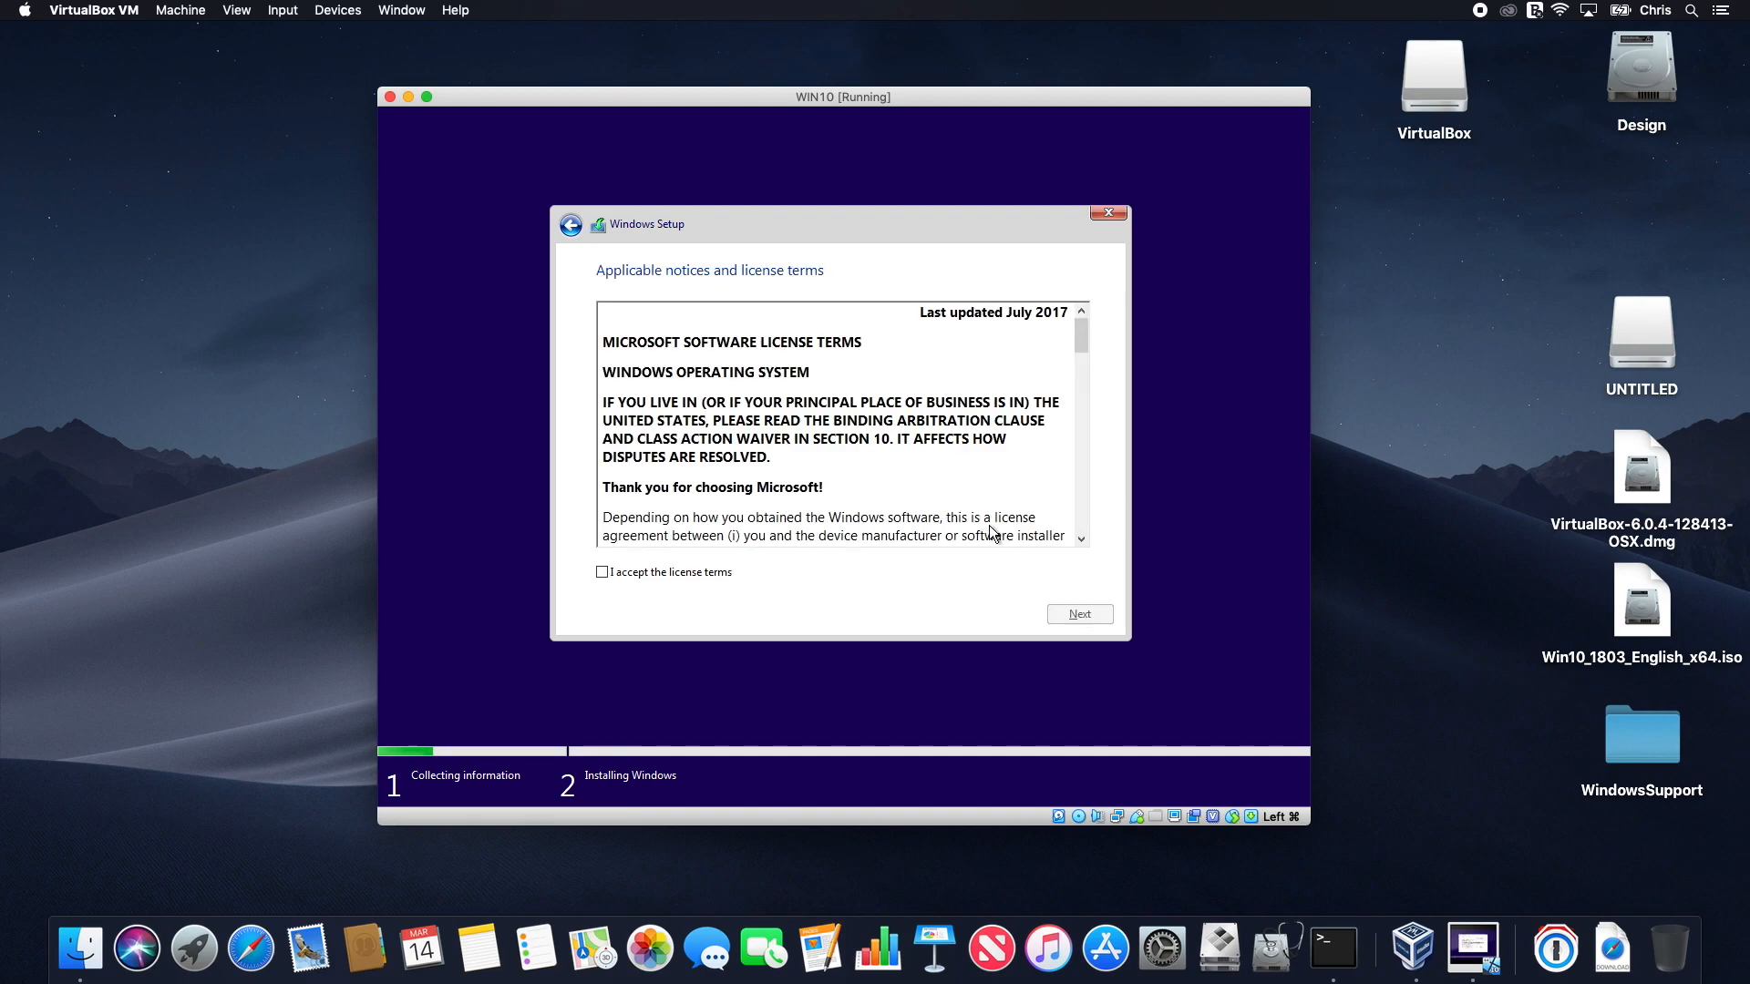
# Step: Accept the license terms and choose the custom installation type (Install Windows only, advanced)
pyautogui.click(602, 572)
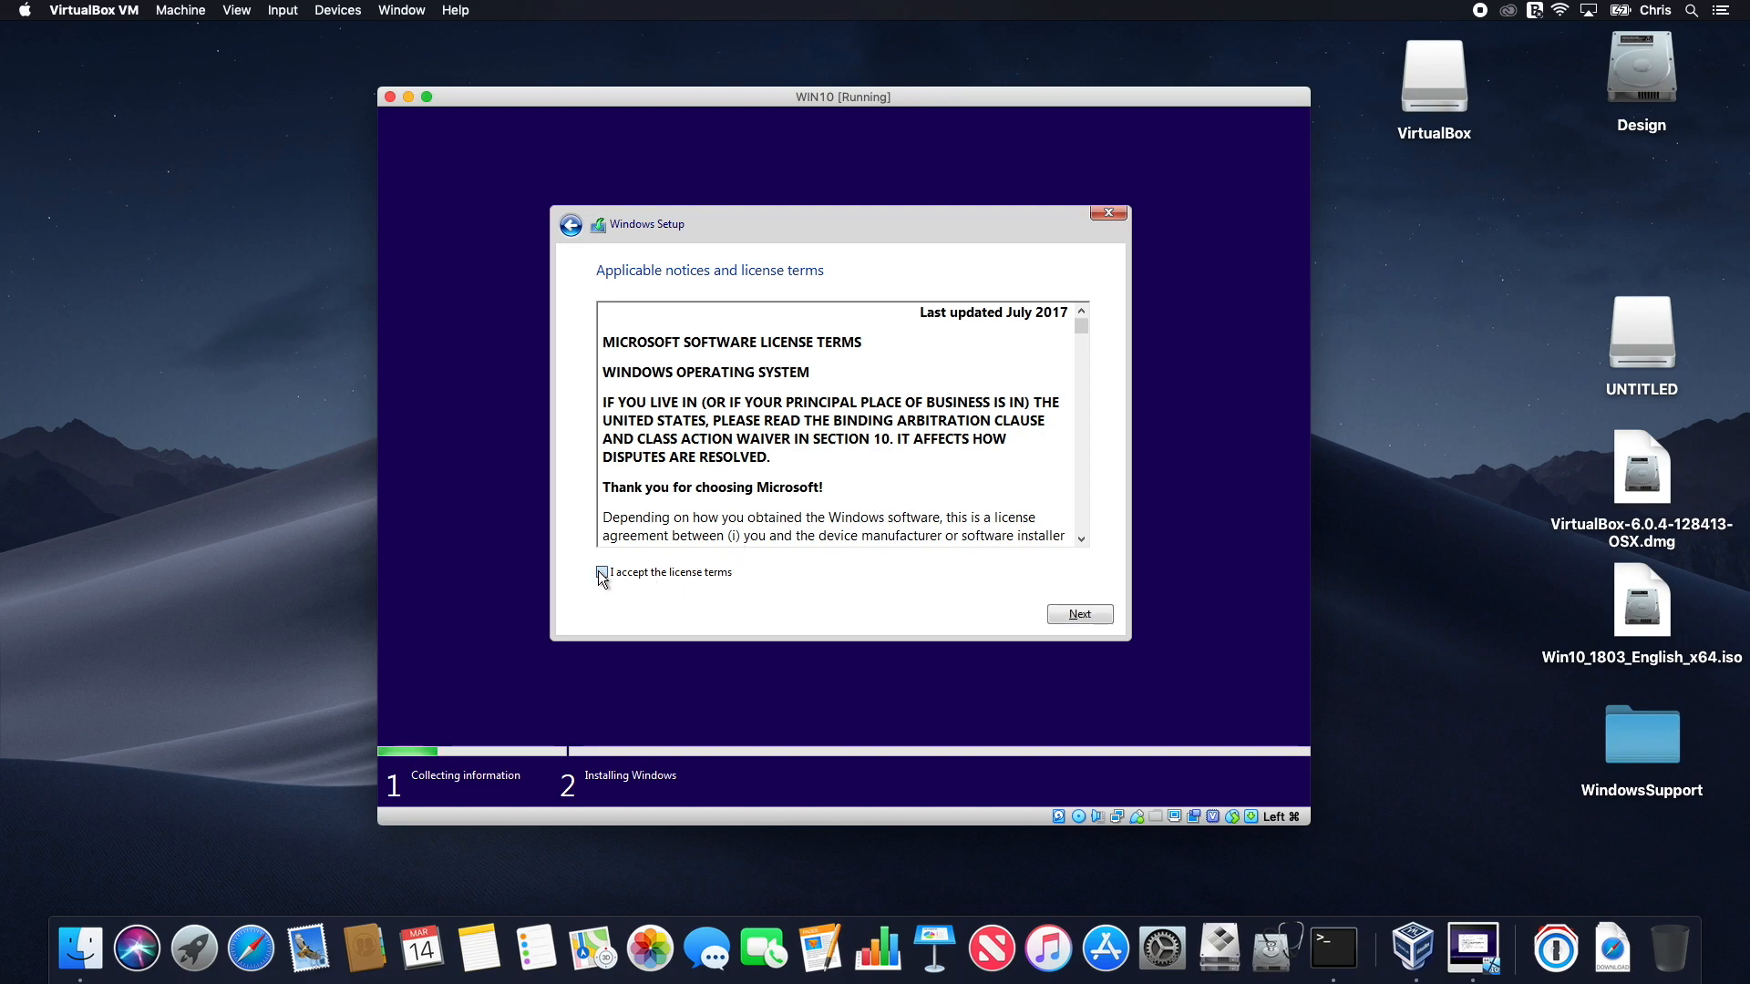
pyautogui.click(1086, 617)
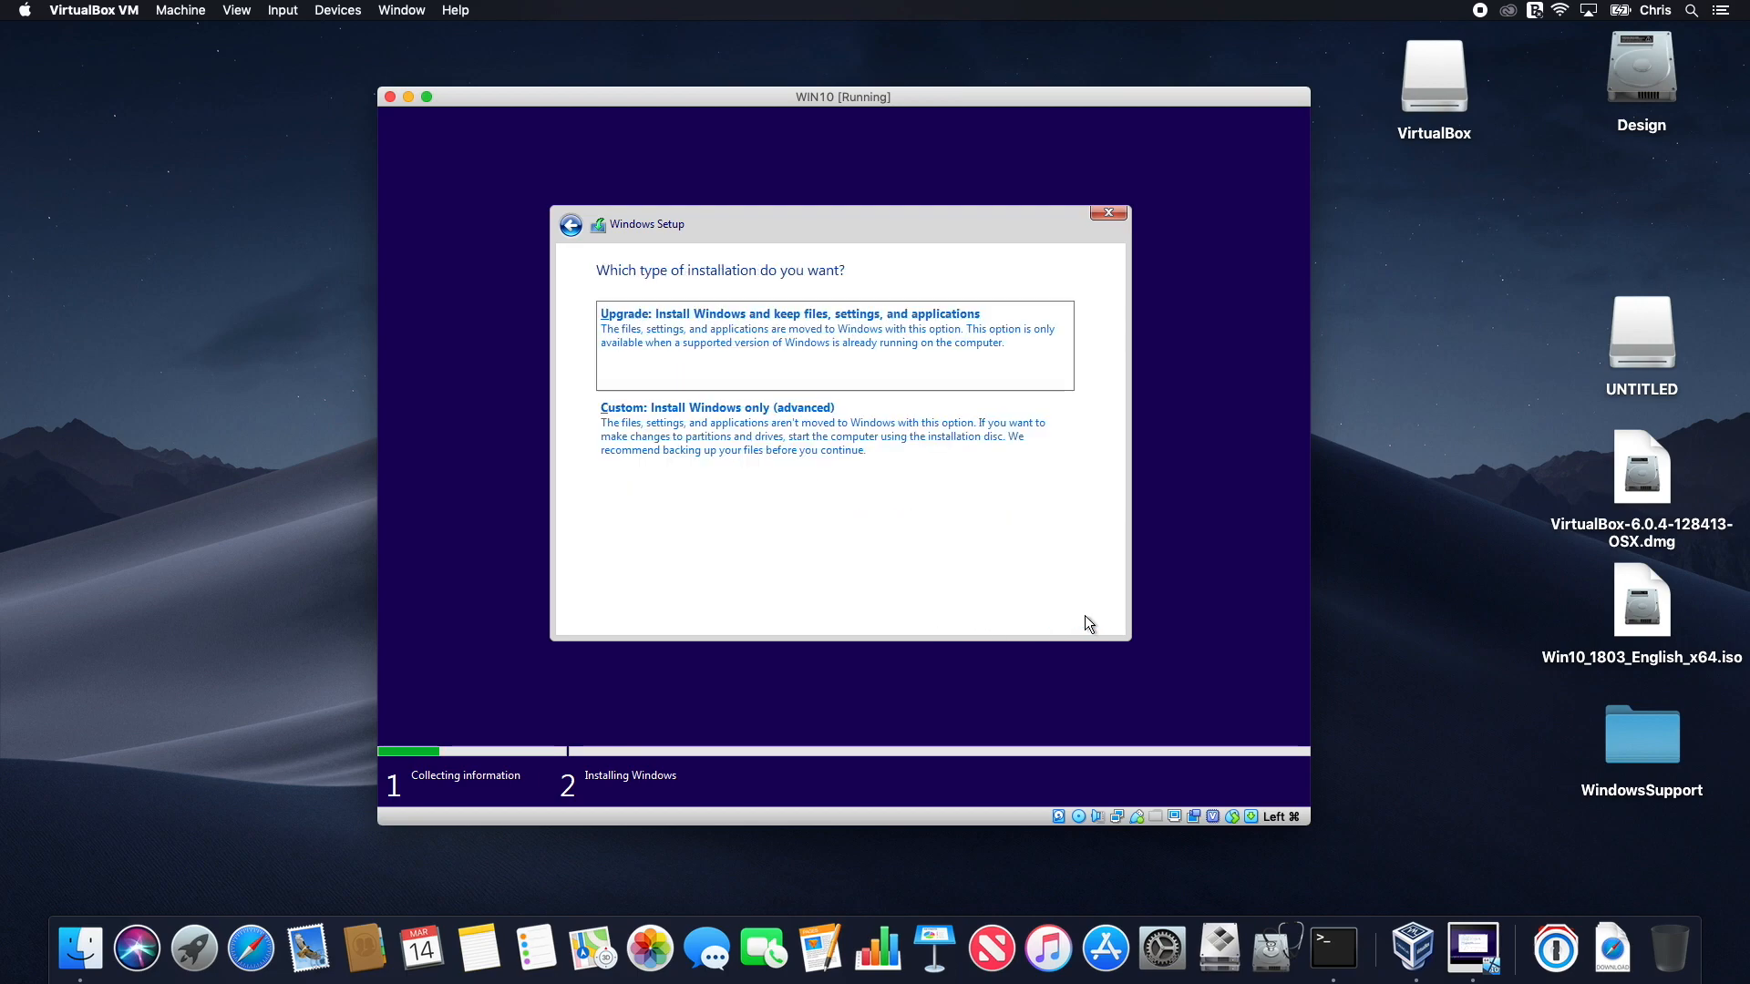
pyautogui.click(842, 435)
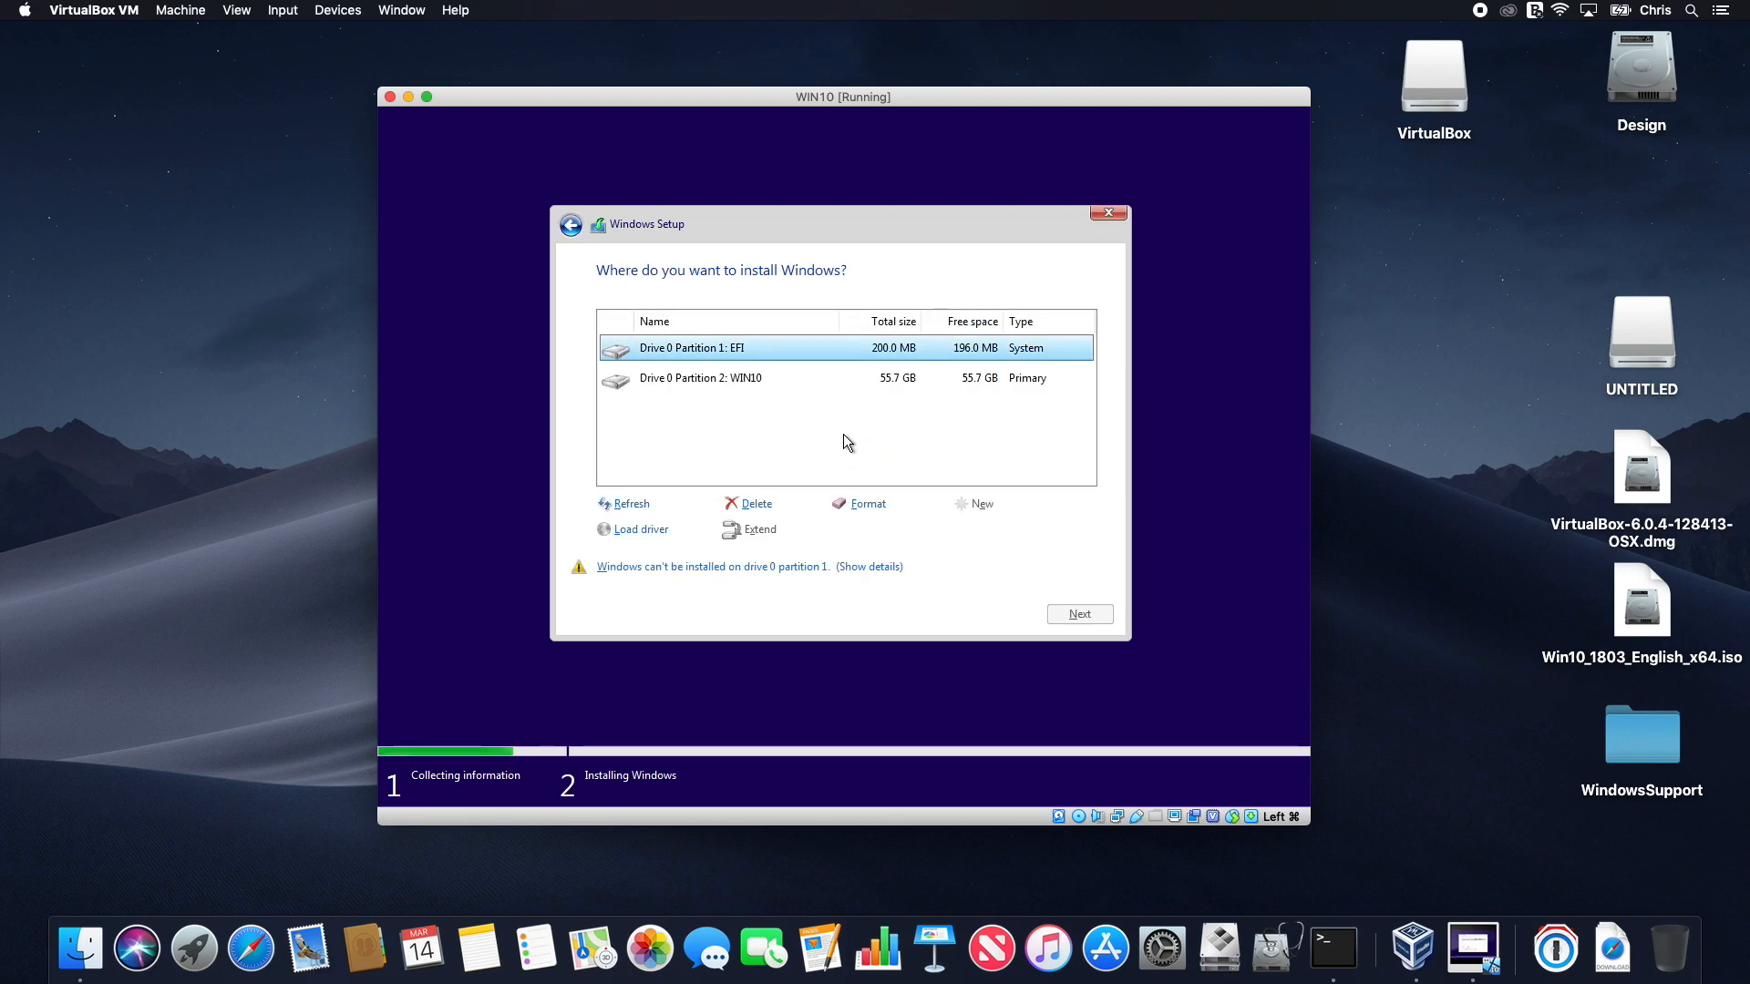
# Step: Format Drive 0 Partition 2 (WIN10), confirming the loss of its data
pyautogui.click(807, 381)
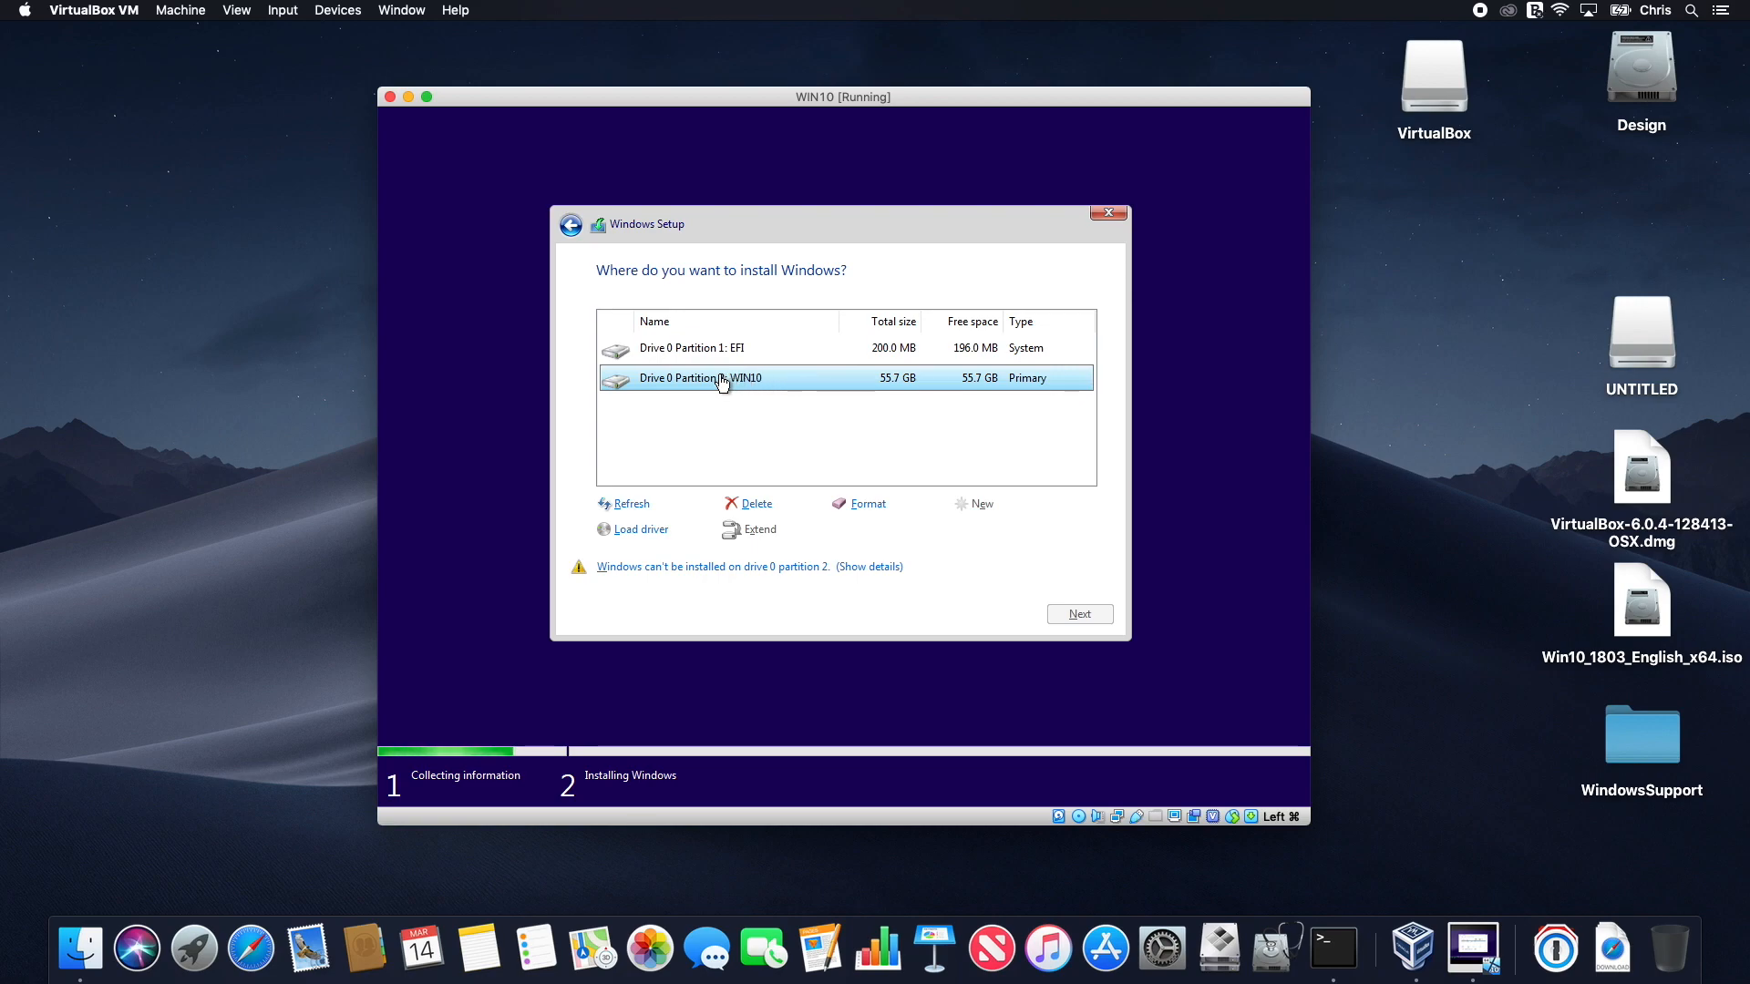
pyautogui.click(865, 504)
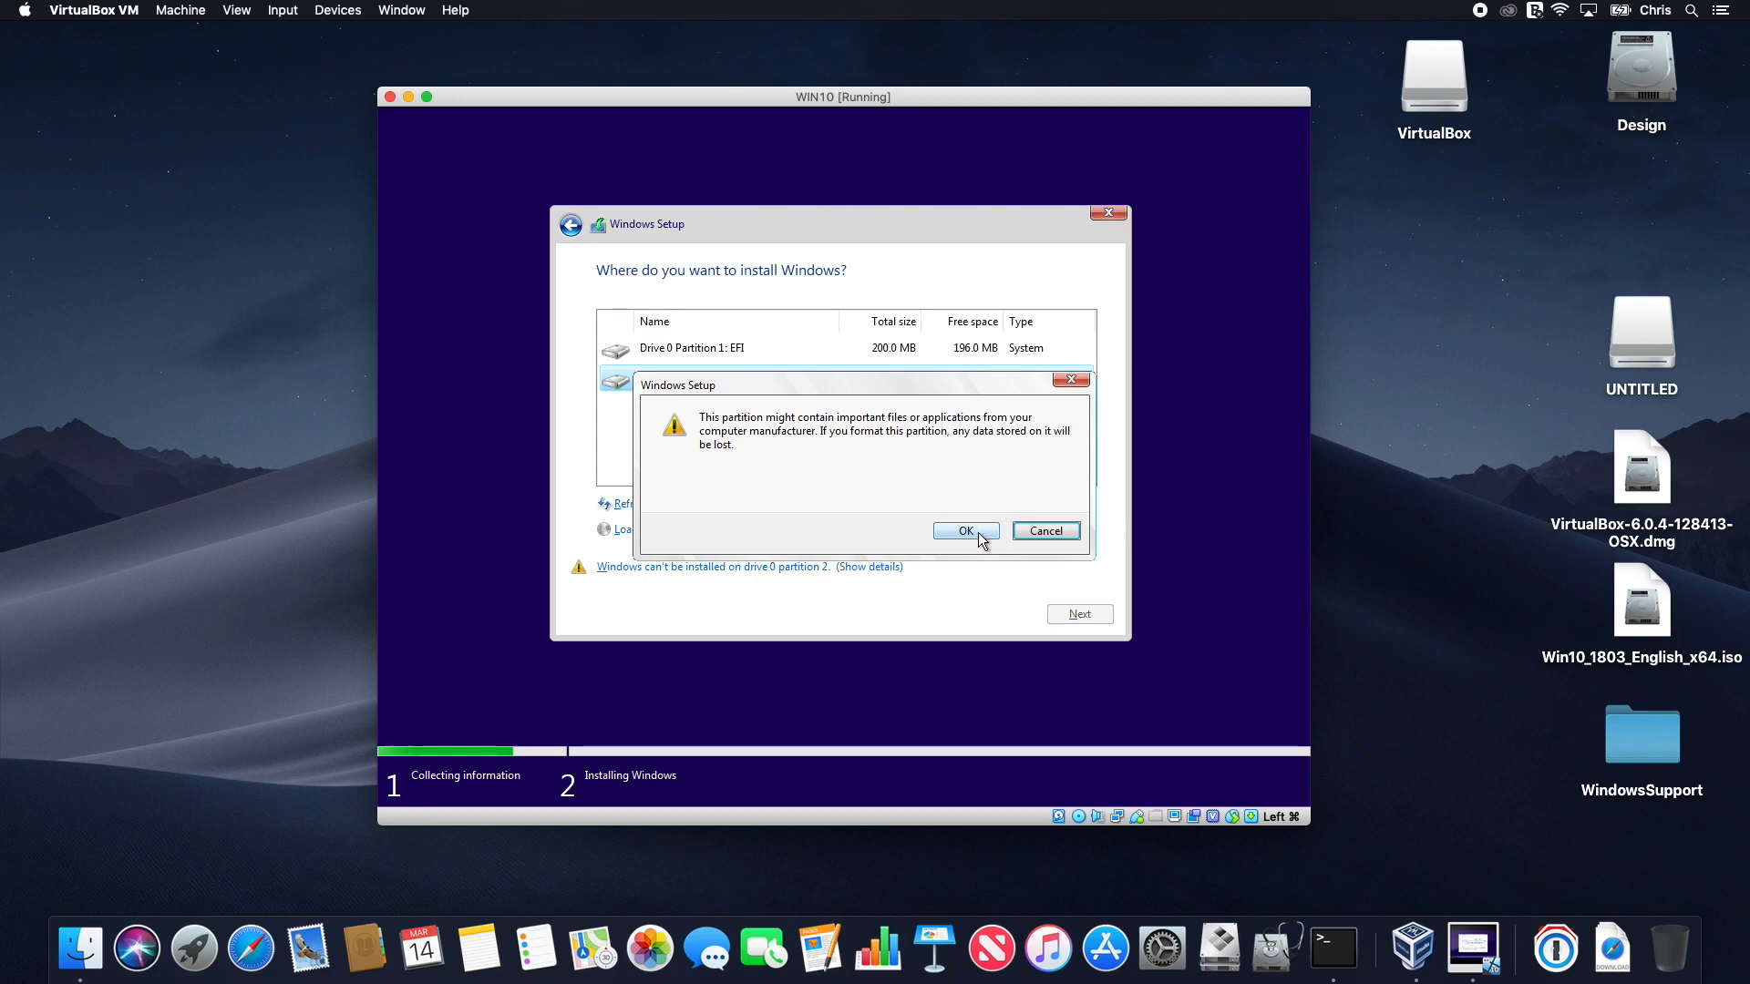
pyautogui.click(976, 534)
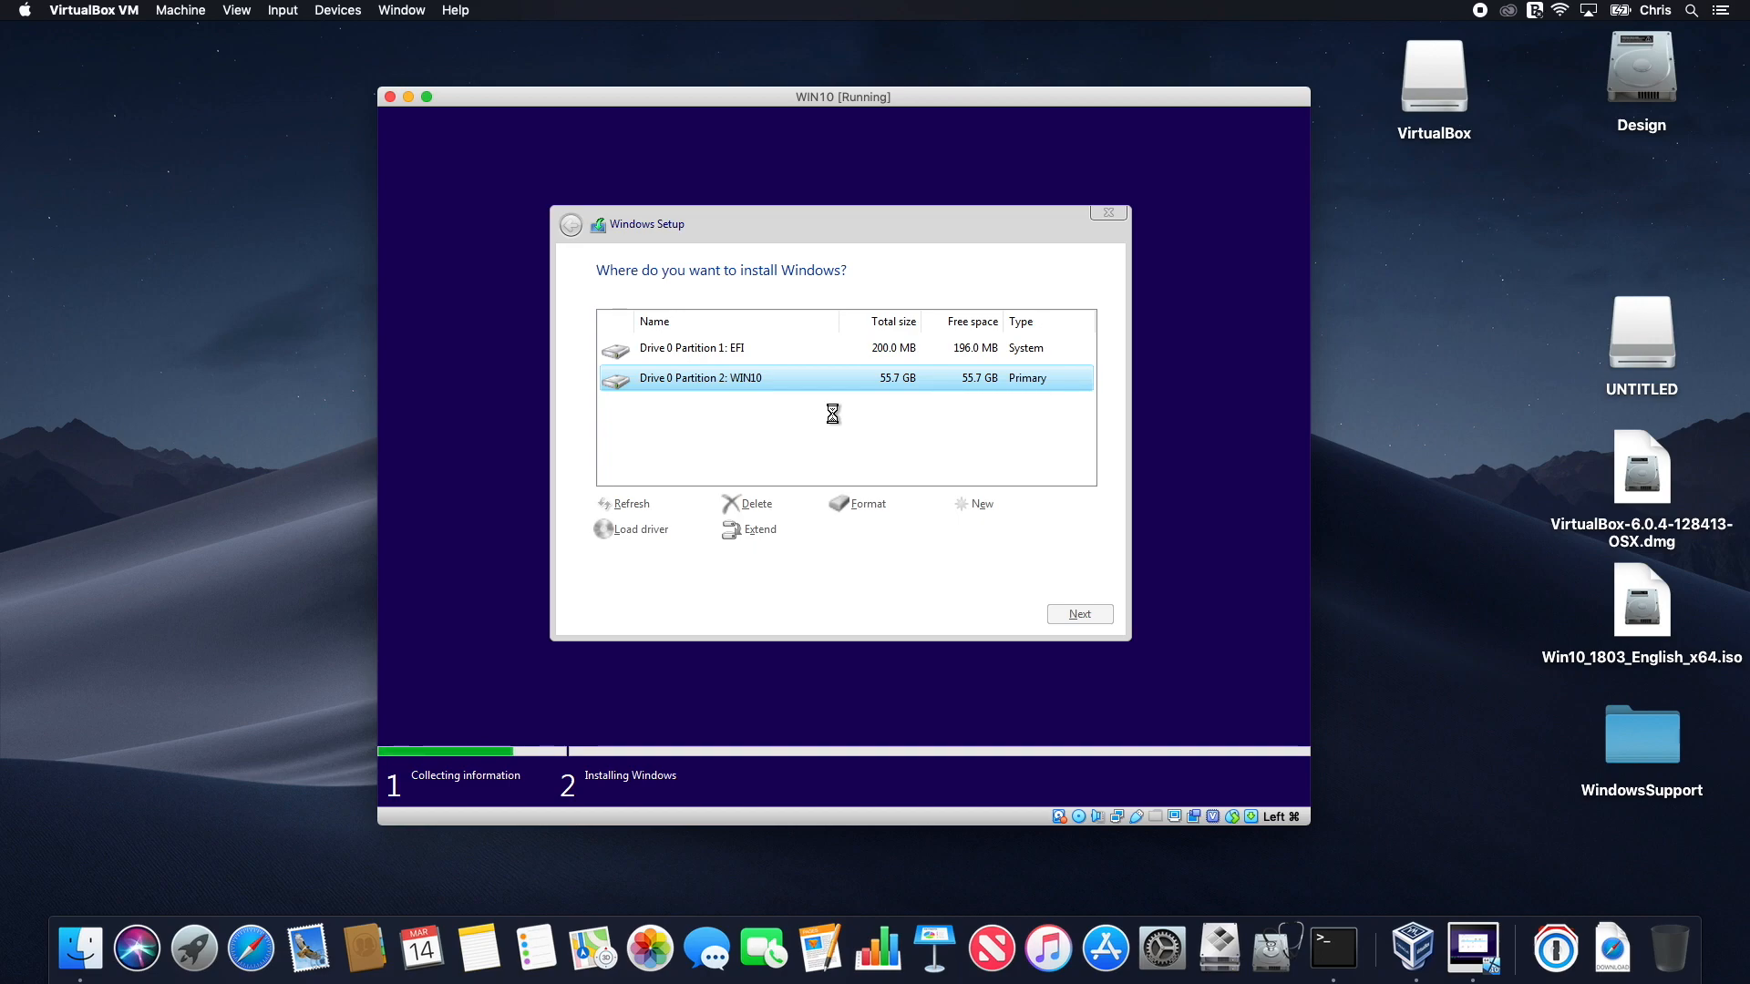
# Step: Format Drive 0 Partition 1 (EFI) and start installing Windows on Drive 0 Partition 2
pyautogui.click(774, 352)
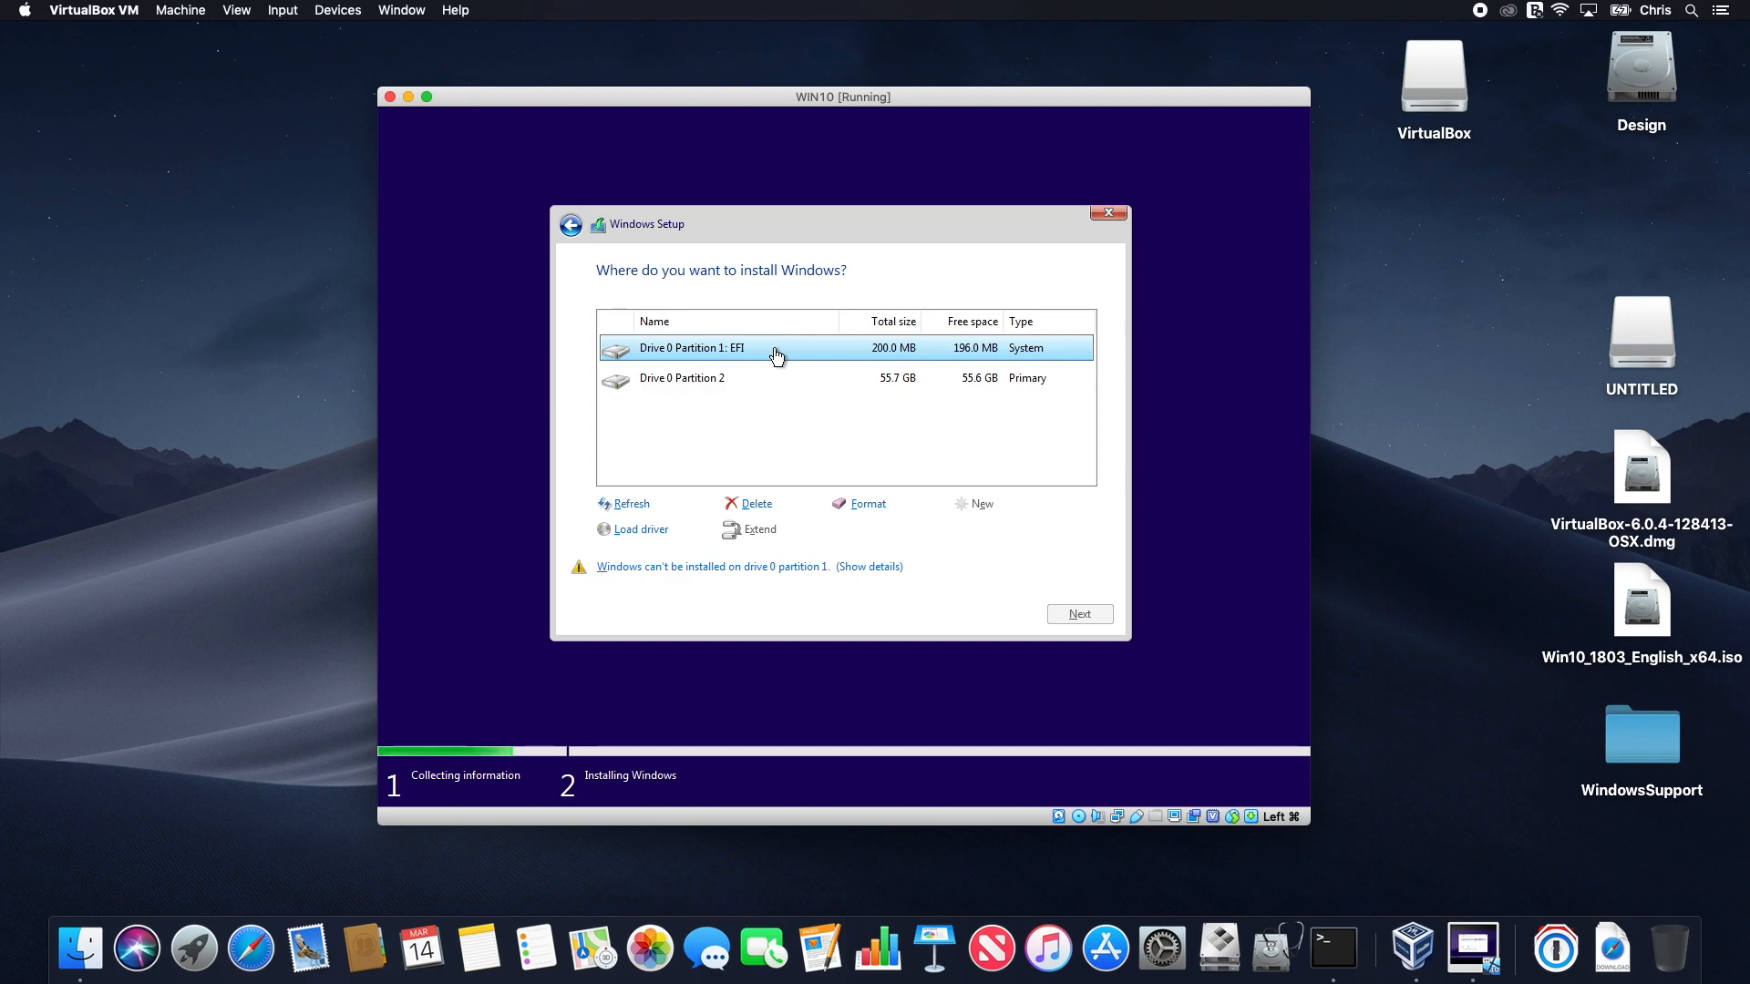
pyautogui.click(868, 507)
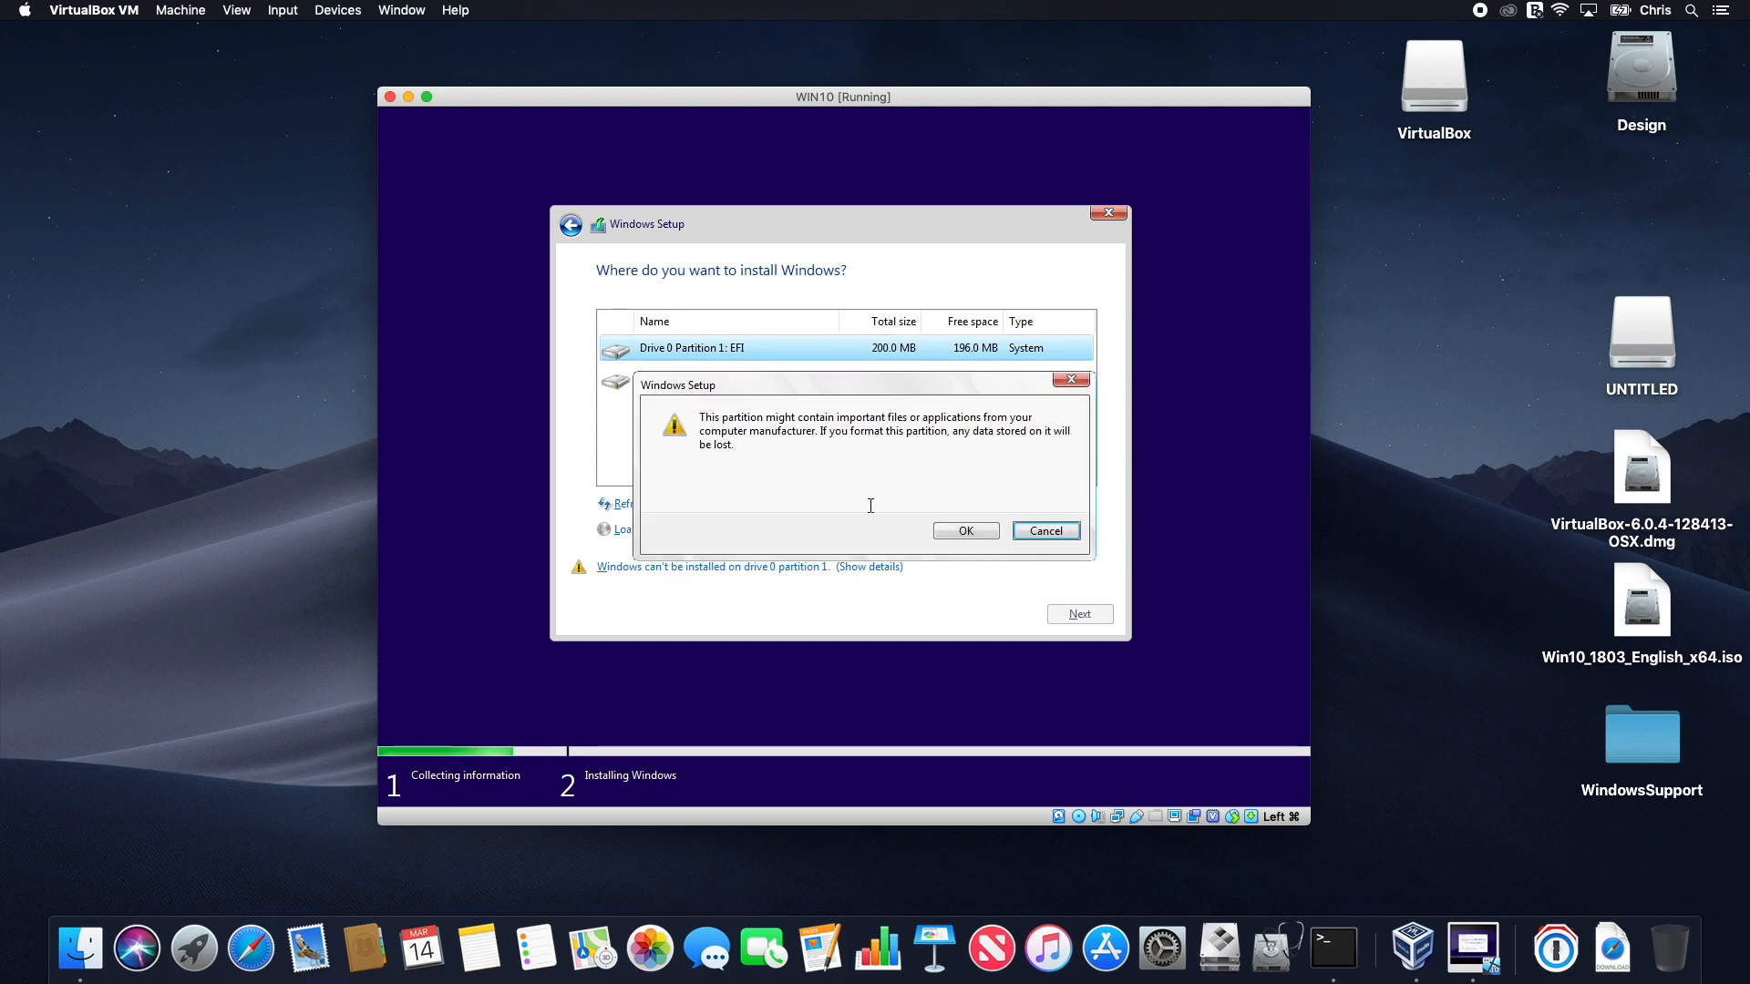
pyautogui.click(966, 532)
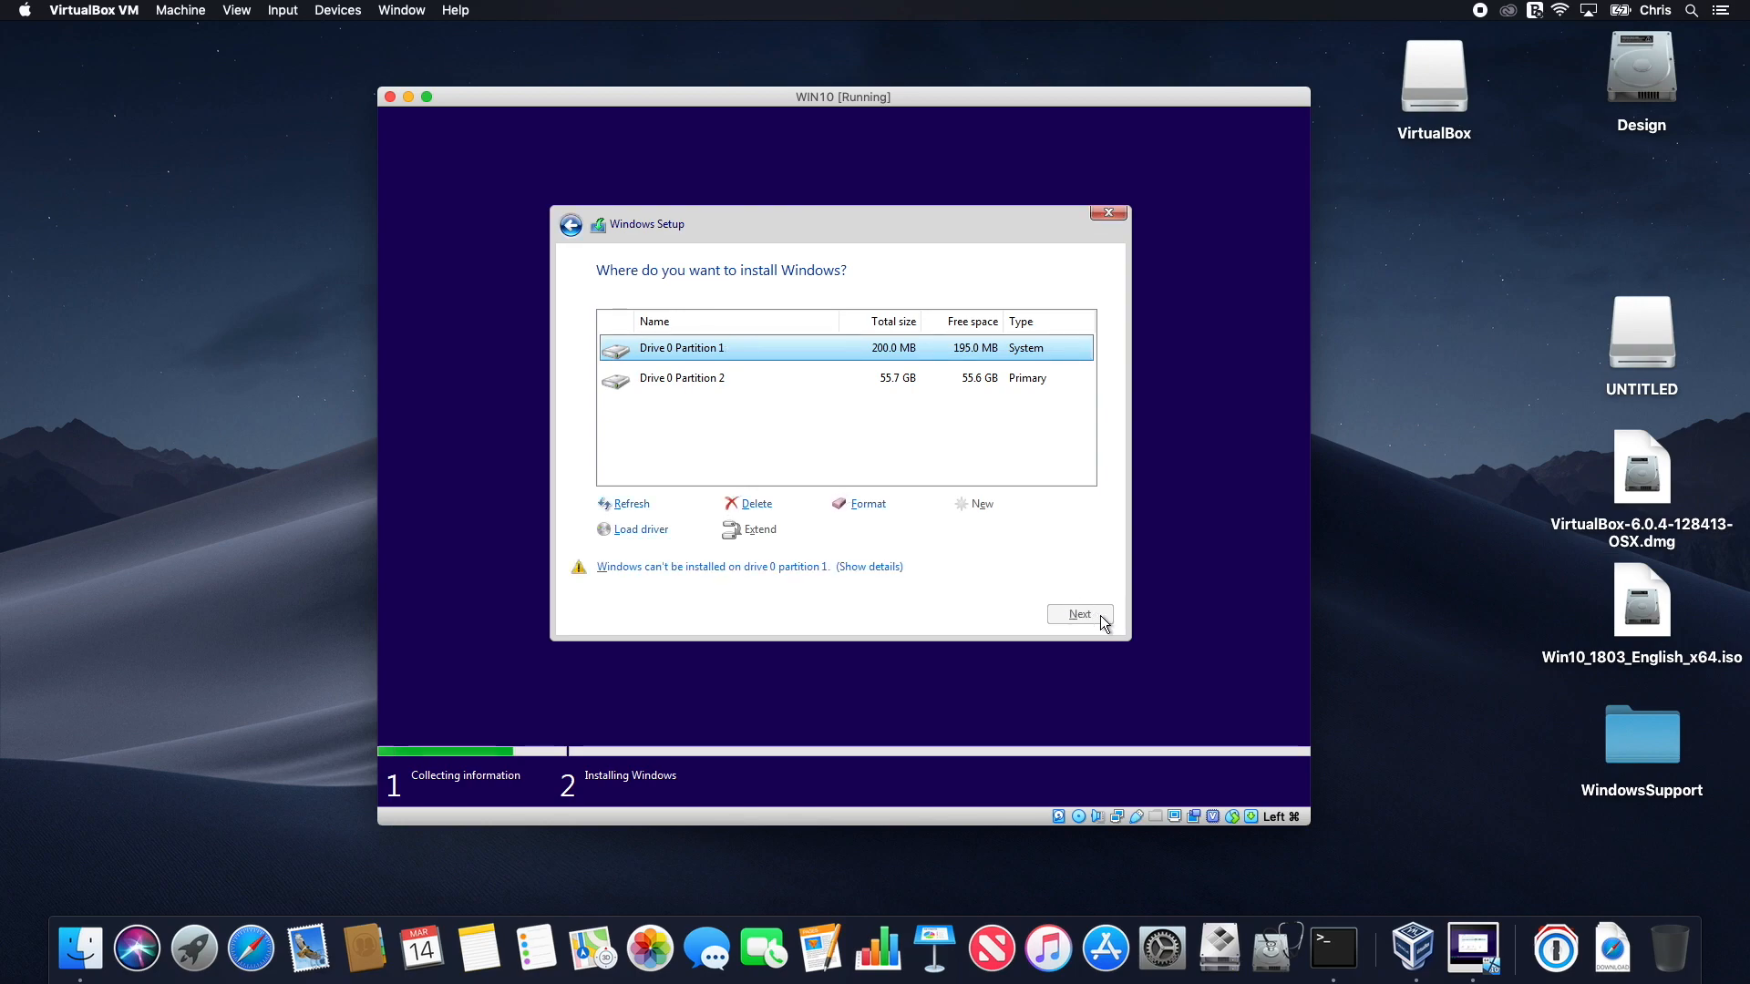
pyautogui.click(847, 383)
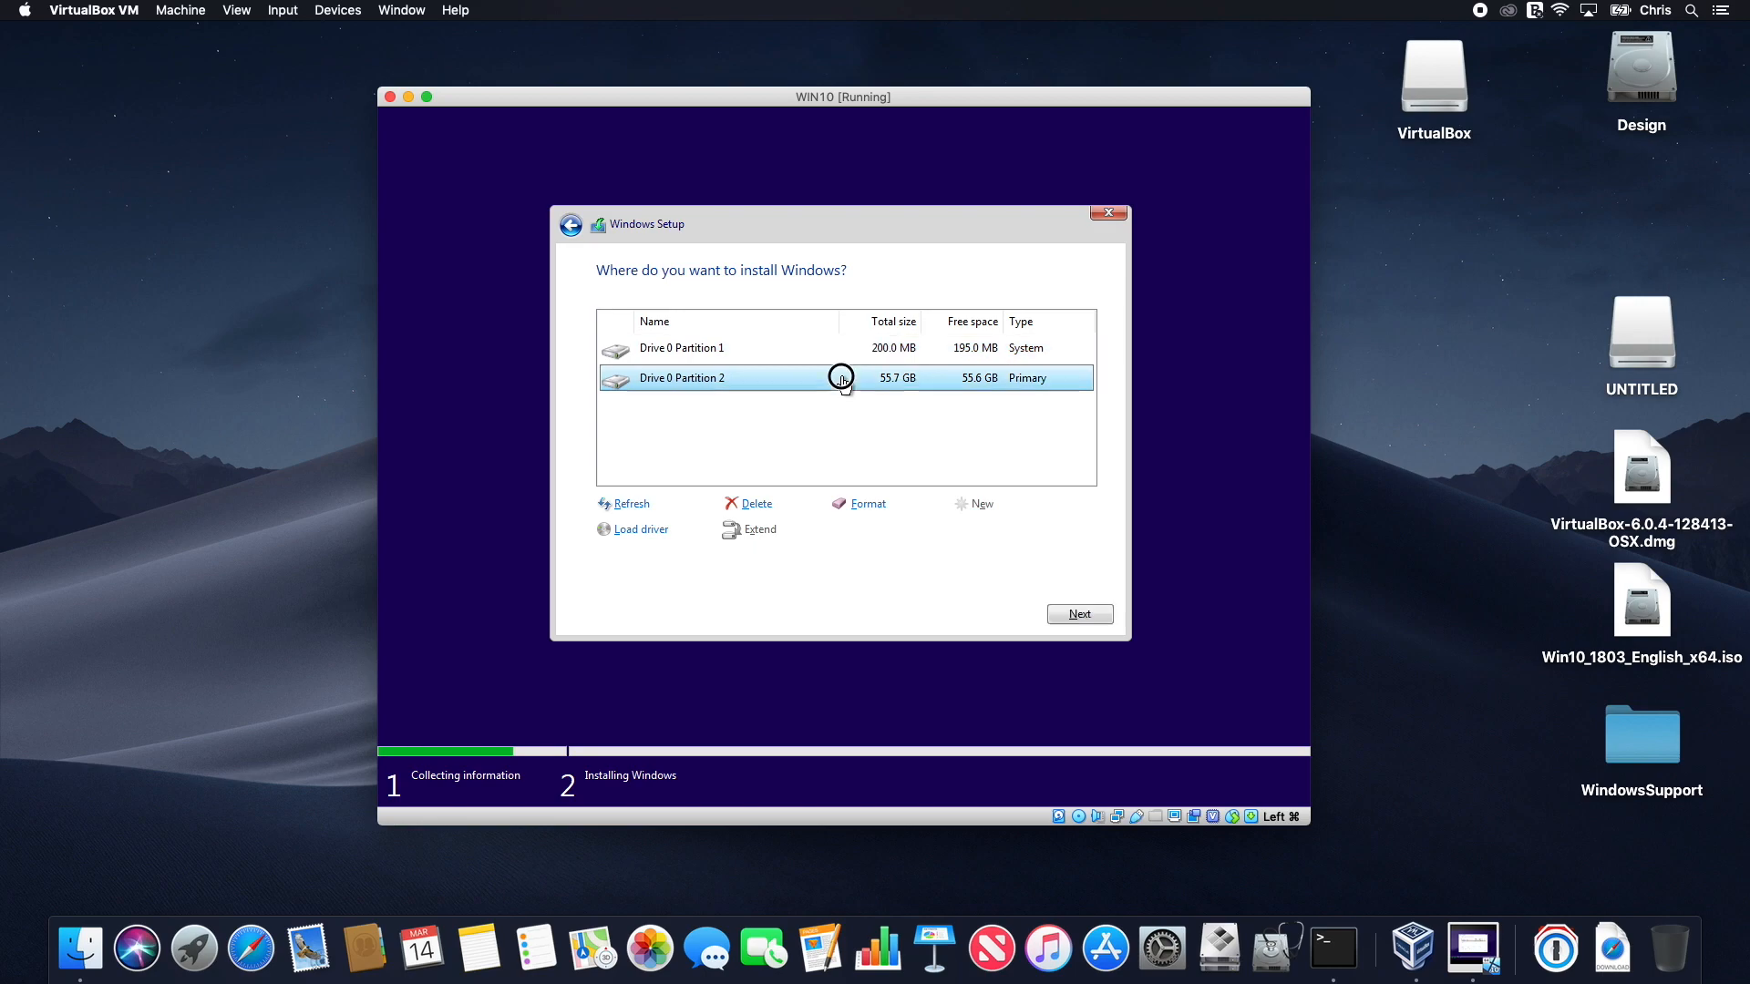
pyautogui.click(1082, 616)
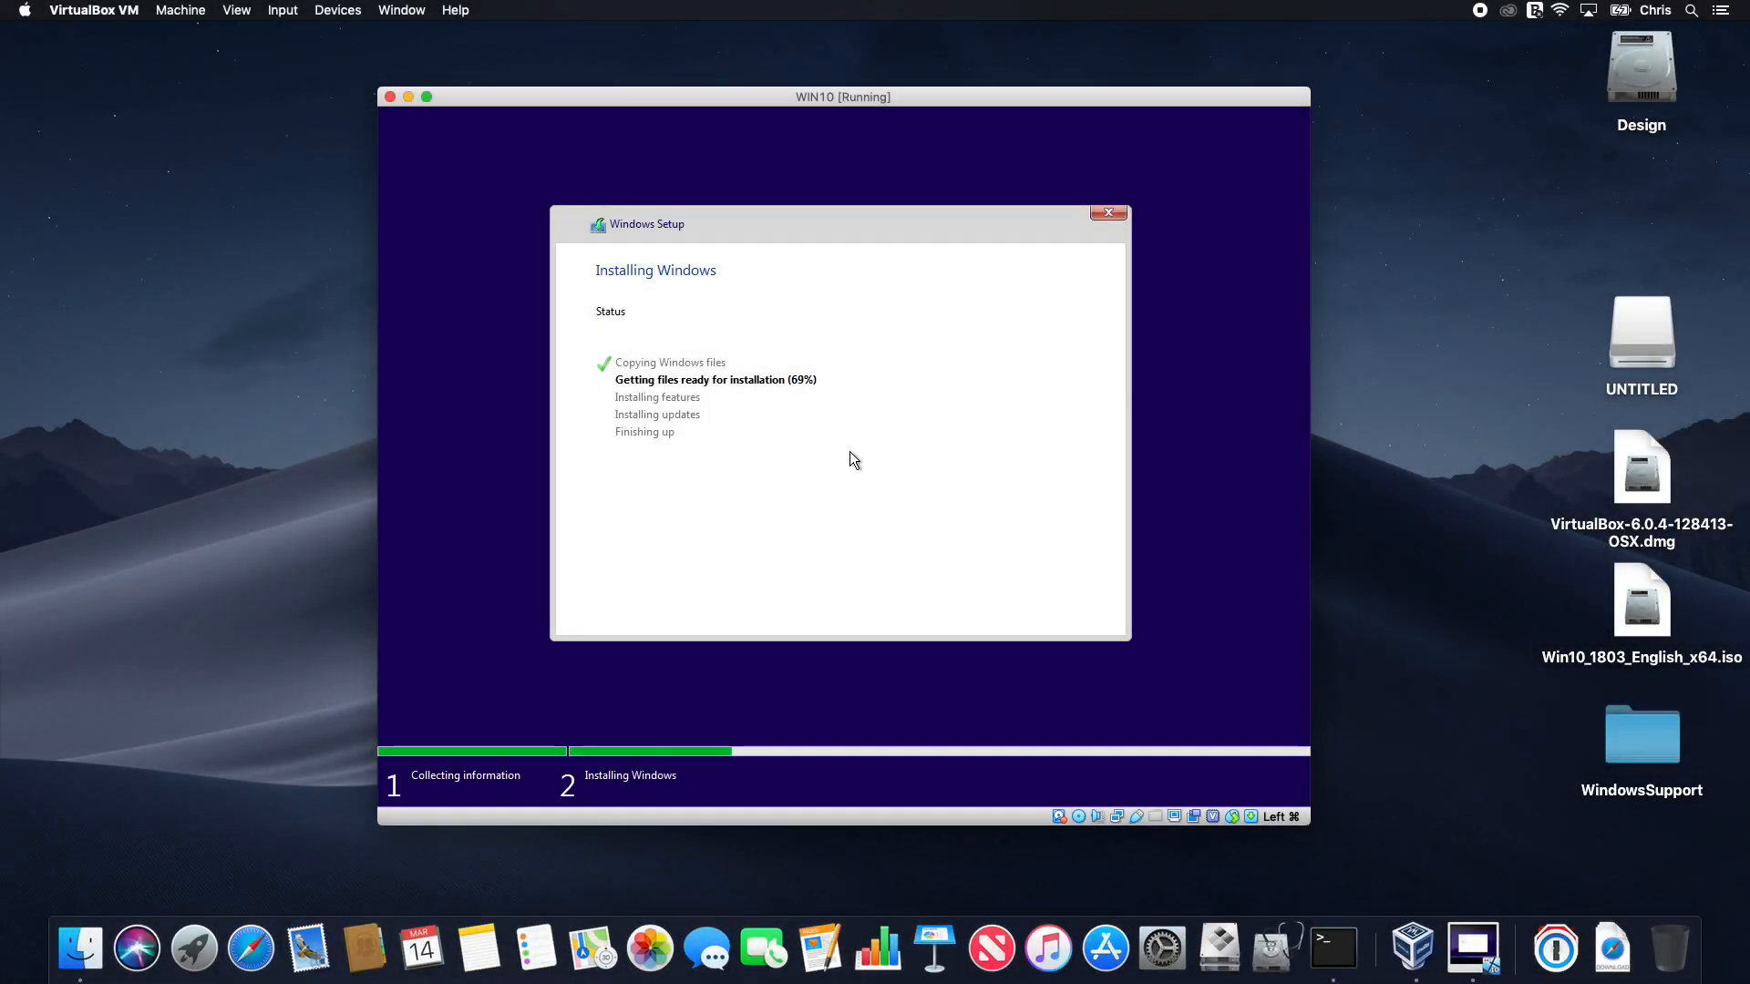
# Step: Move the VirtualBox disk image, Windows ISO and WindowsSupport folder from the Mac desktop to the Trash, and empty the Trash
pyautogui.press('super+BackSpace')
pyautogui.press('super+shift+BackSpace')
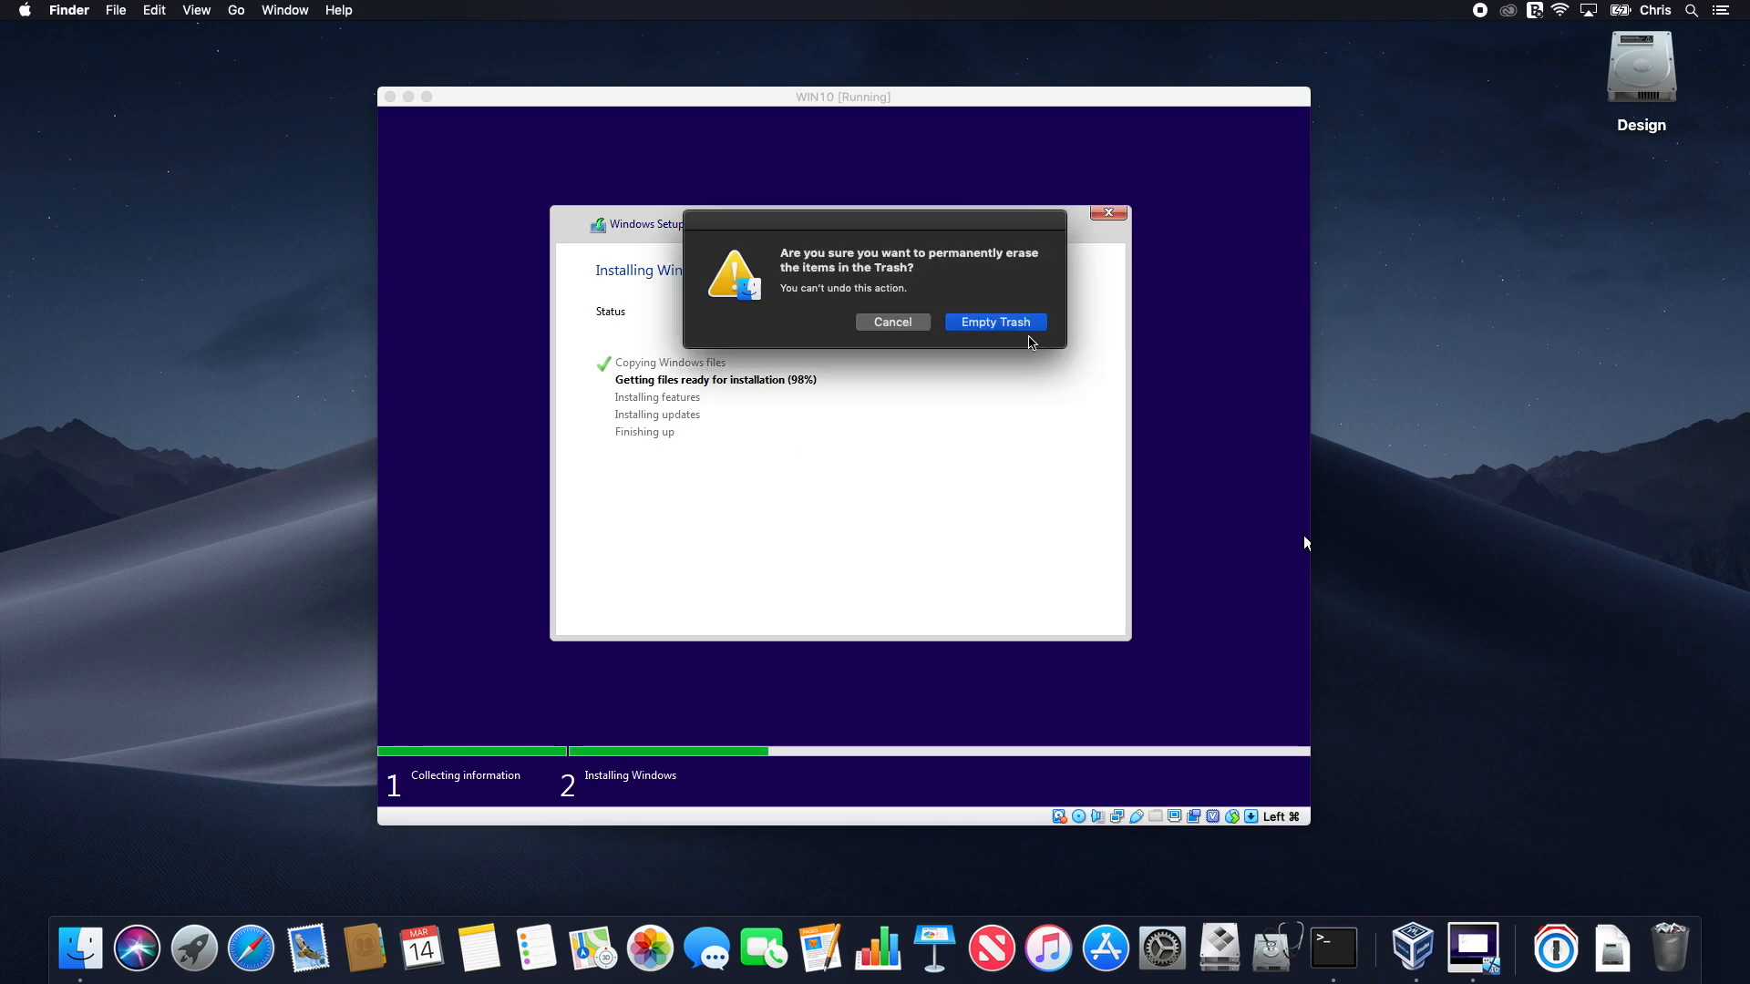
pyautogui.click(1022, 324)
pyautogui.click(773, 420)
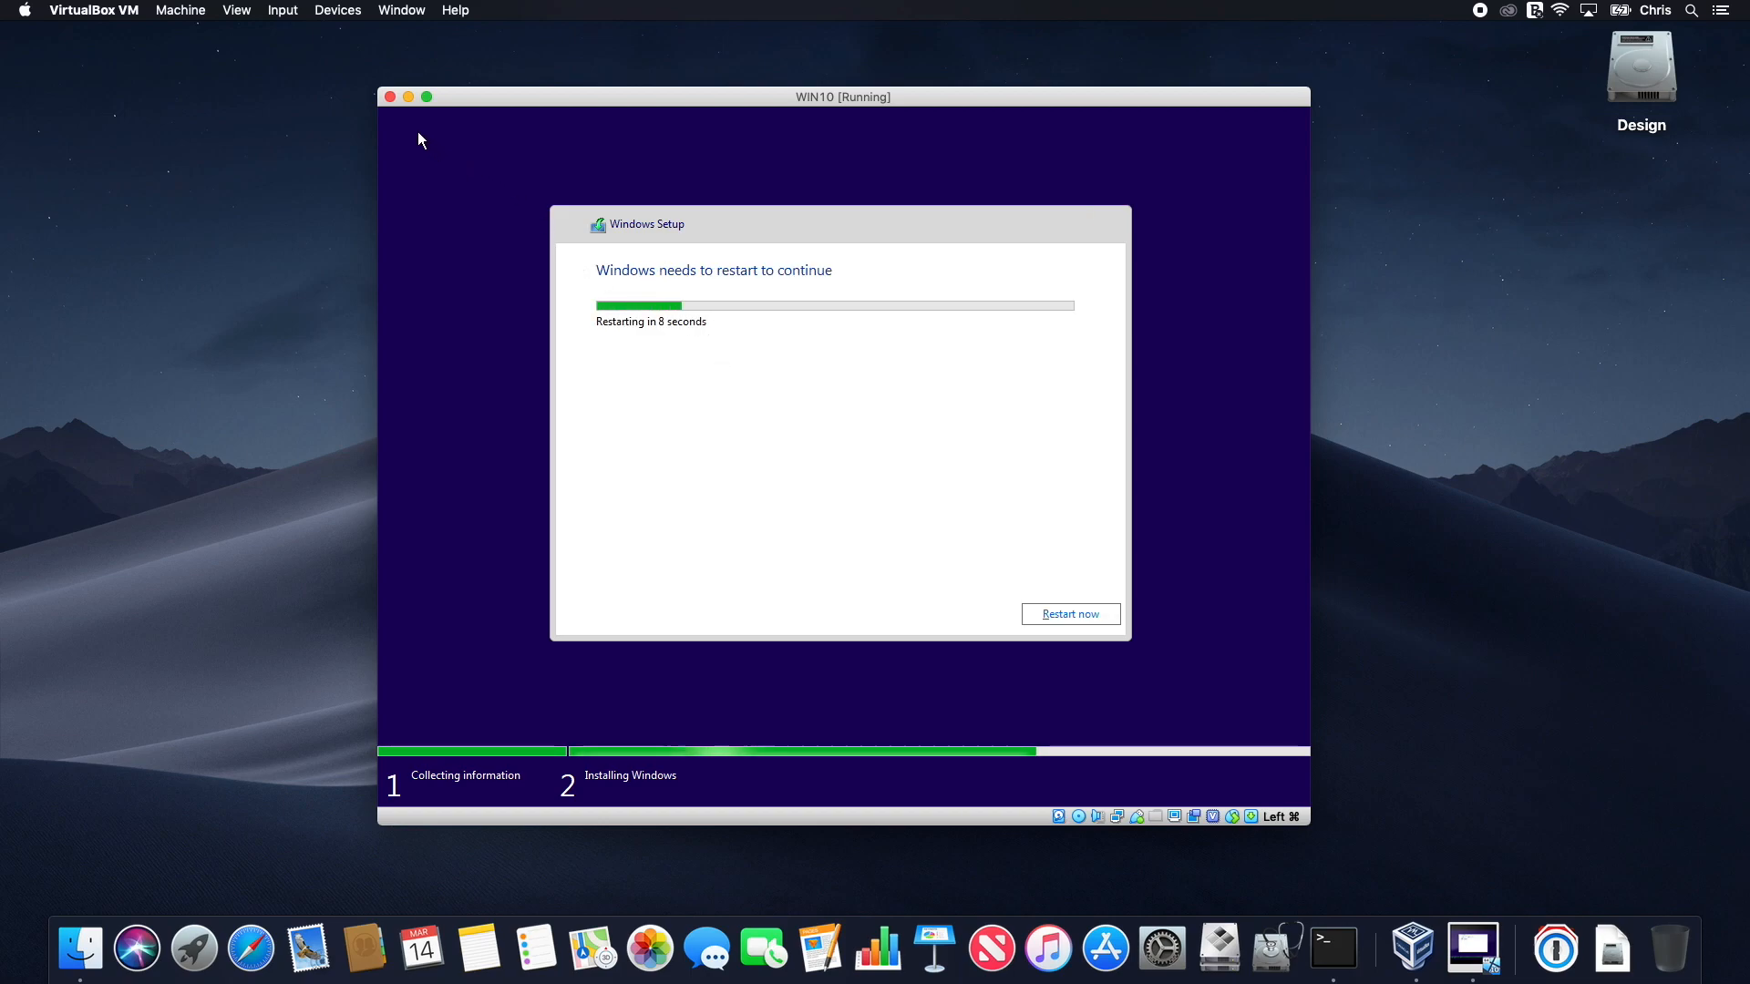
# Step: Close the WIN10 virtual machine before Windows Setup restarts, powering off the machine
pyautogui.click(390, 97)
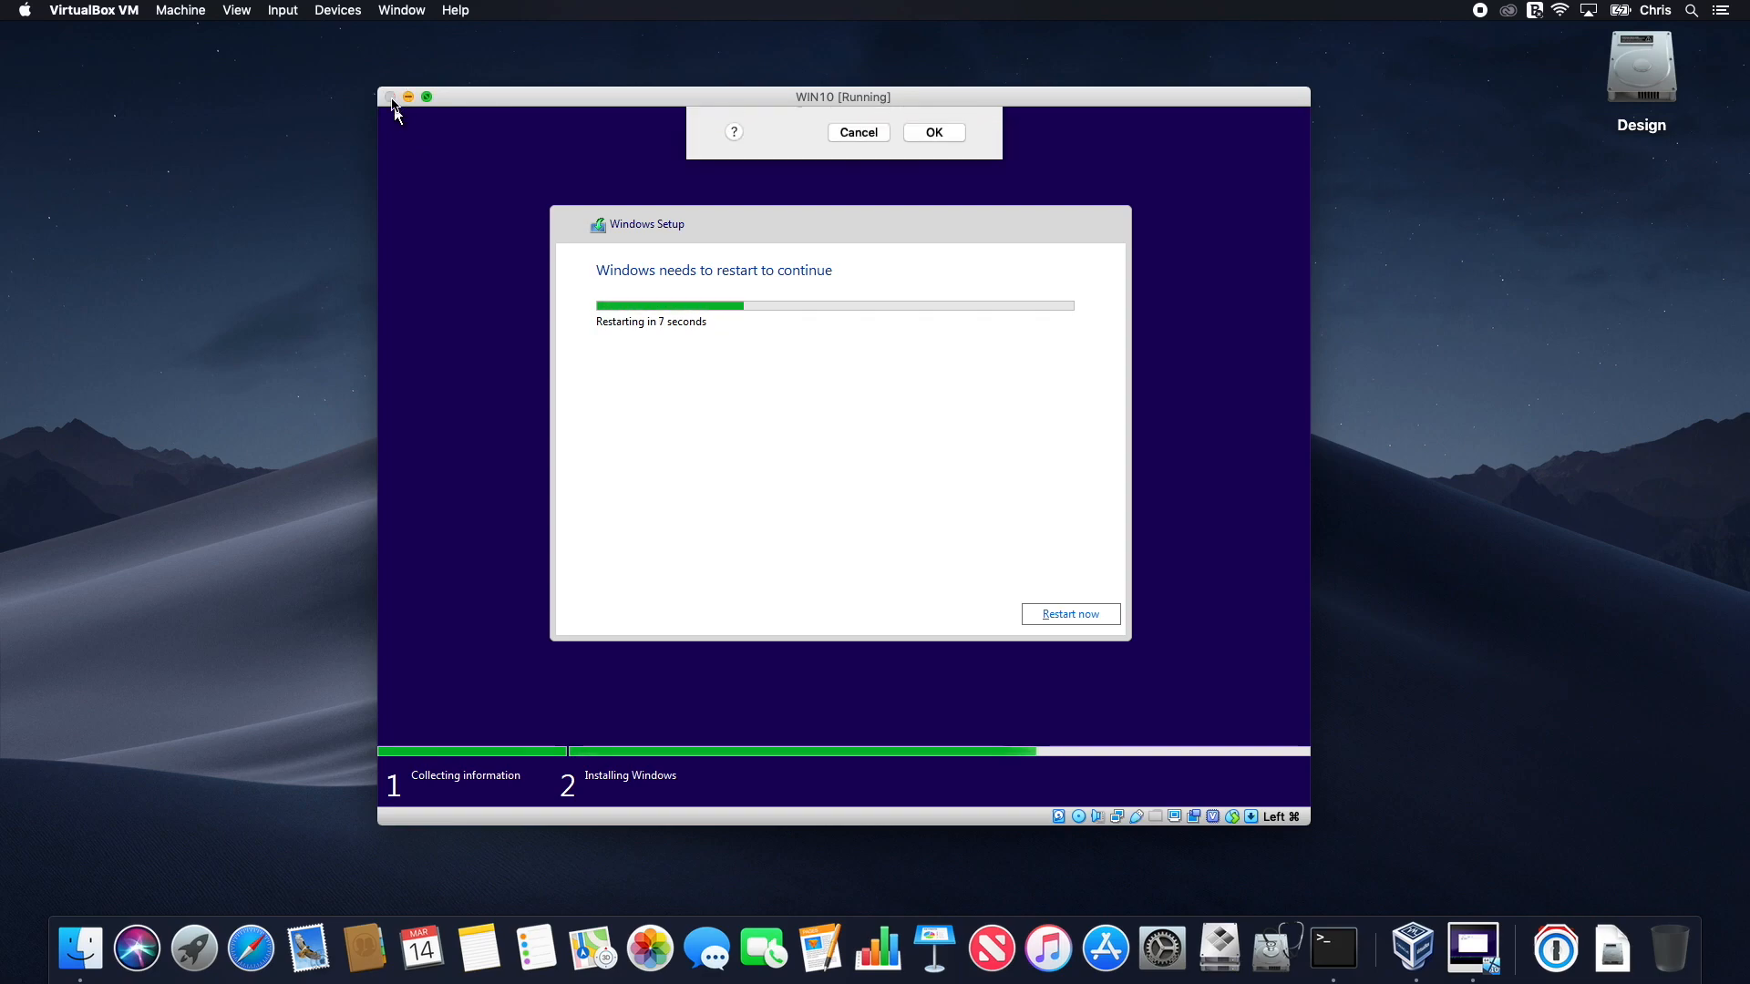
pyautogui.click(802, 207)
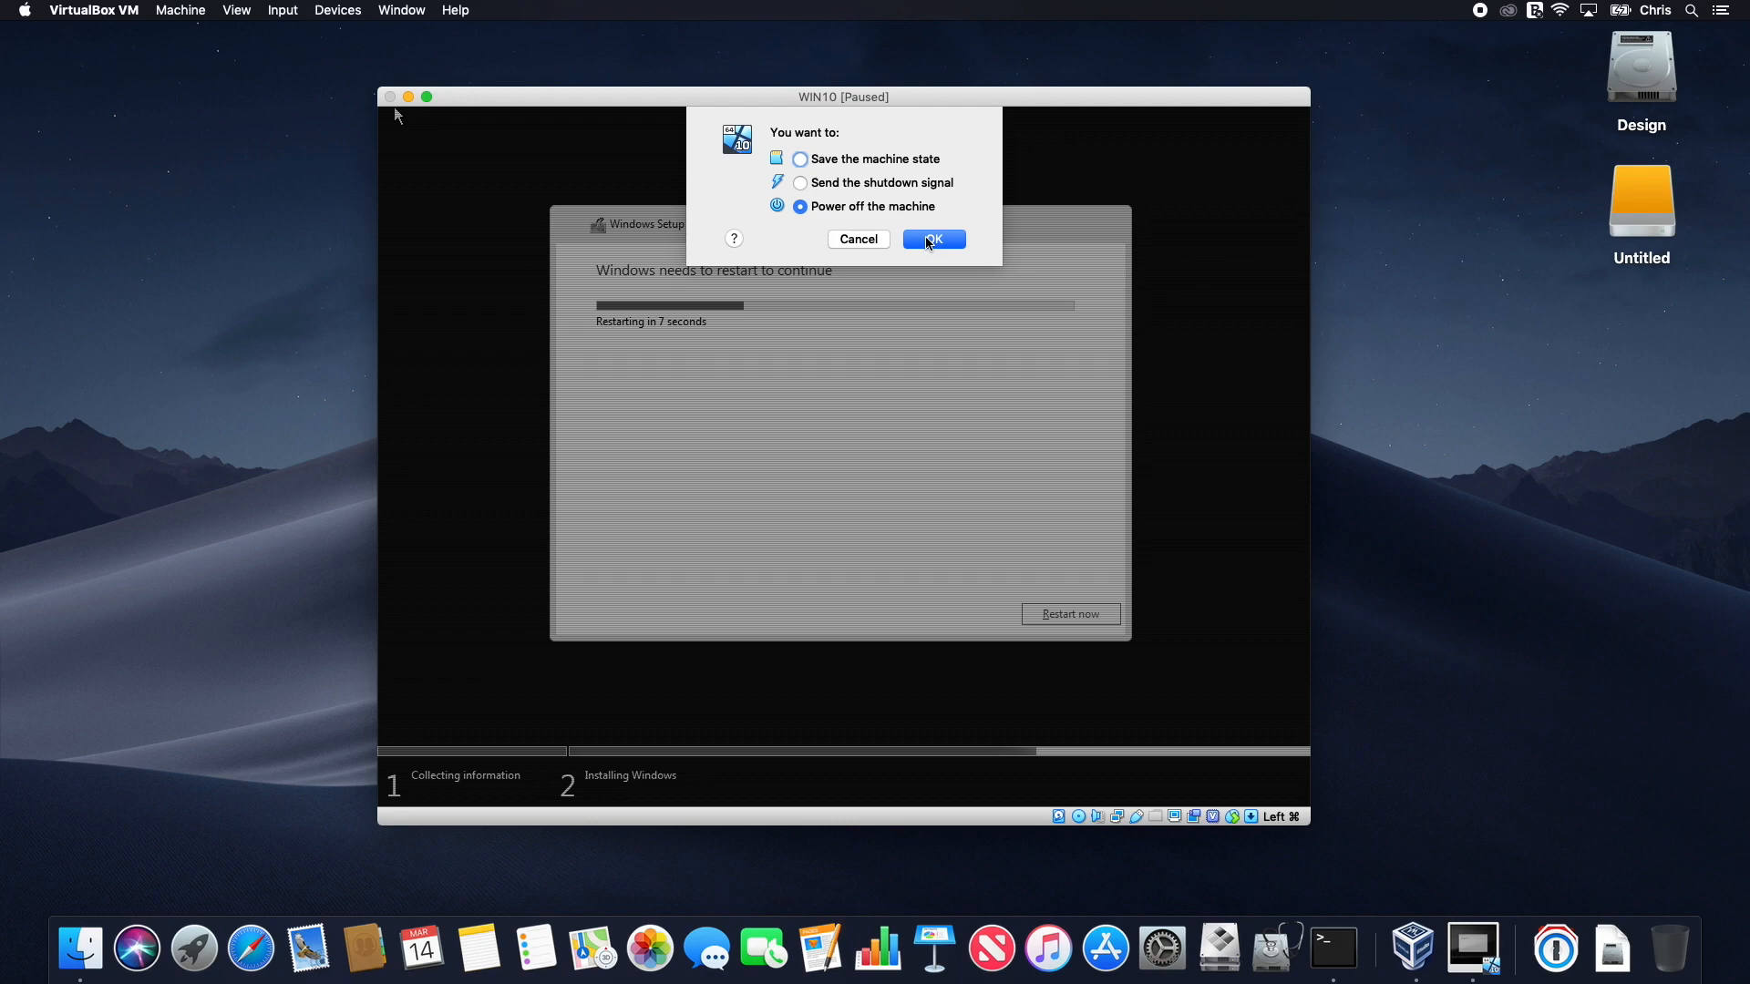
pyautogui.click(931, 240)
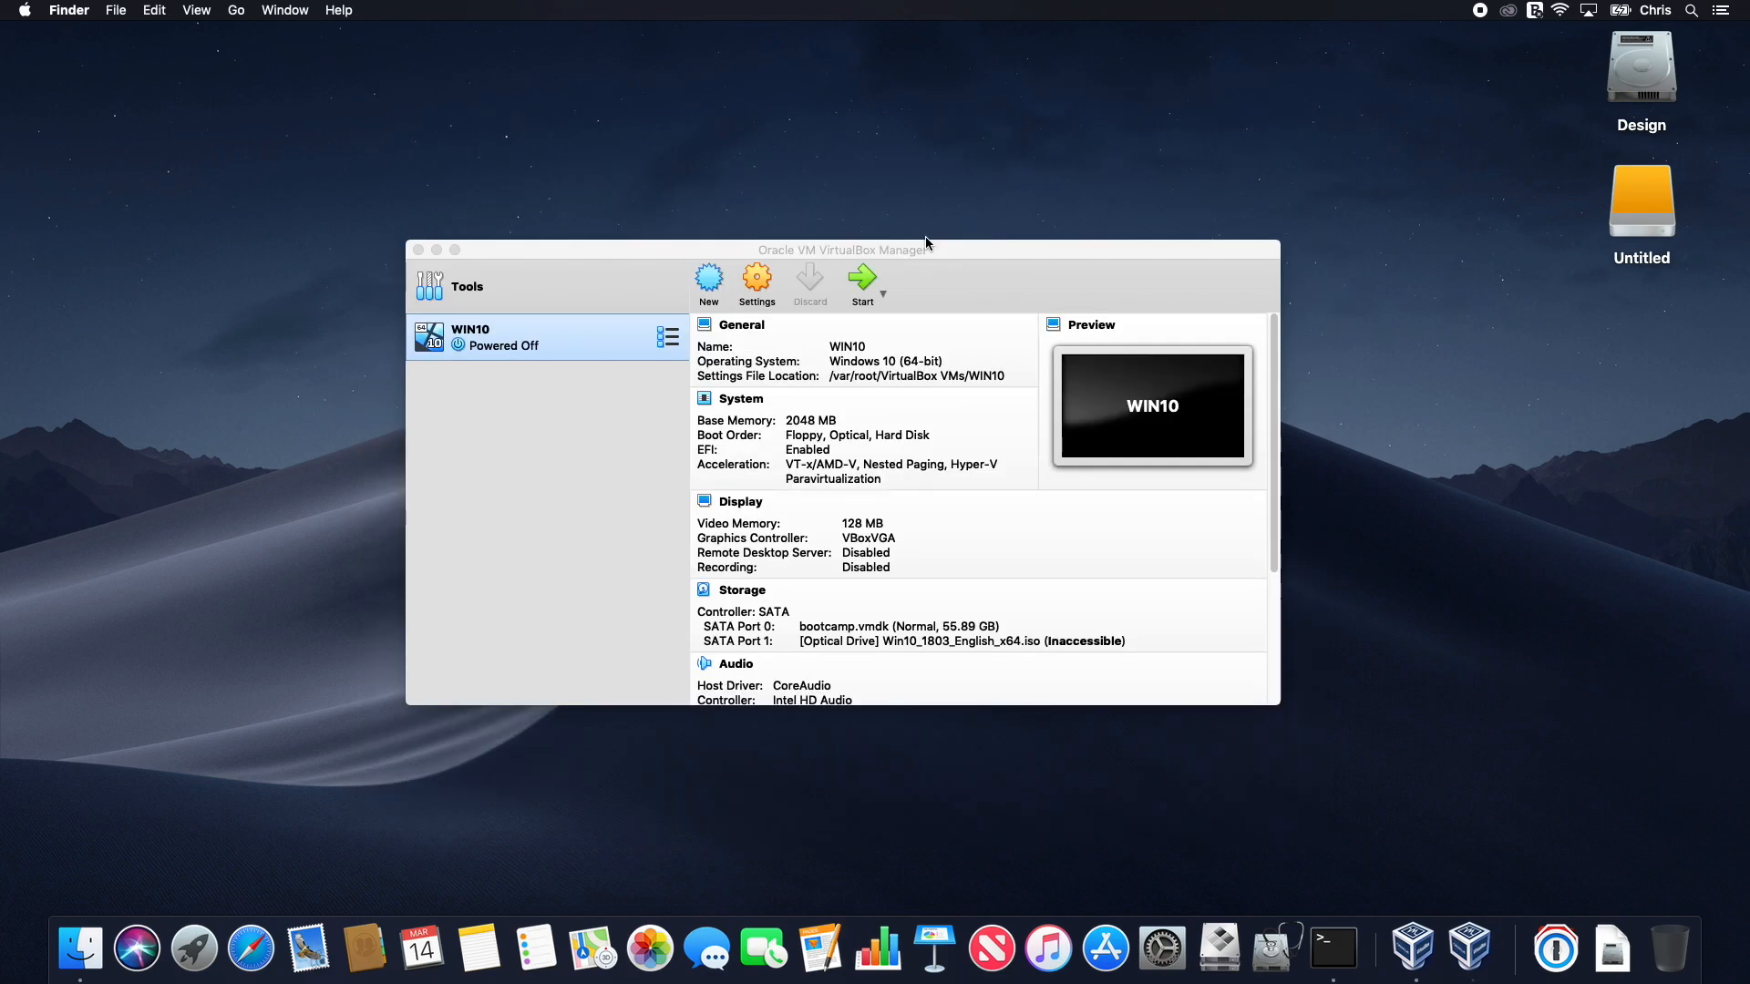
# Step: Quit VirtualBox and open the Untitled drive on the Mac desktop
pyautogui.click(554, 255)
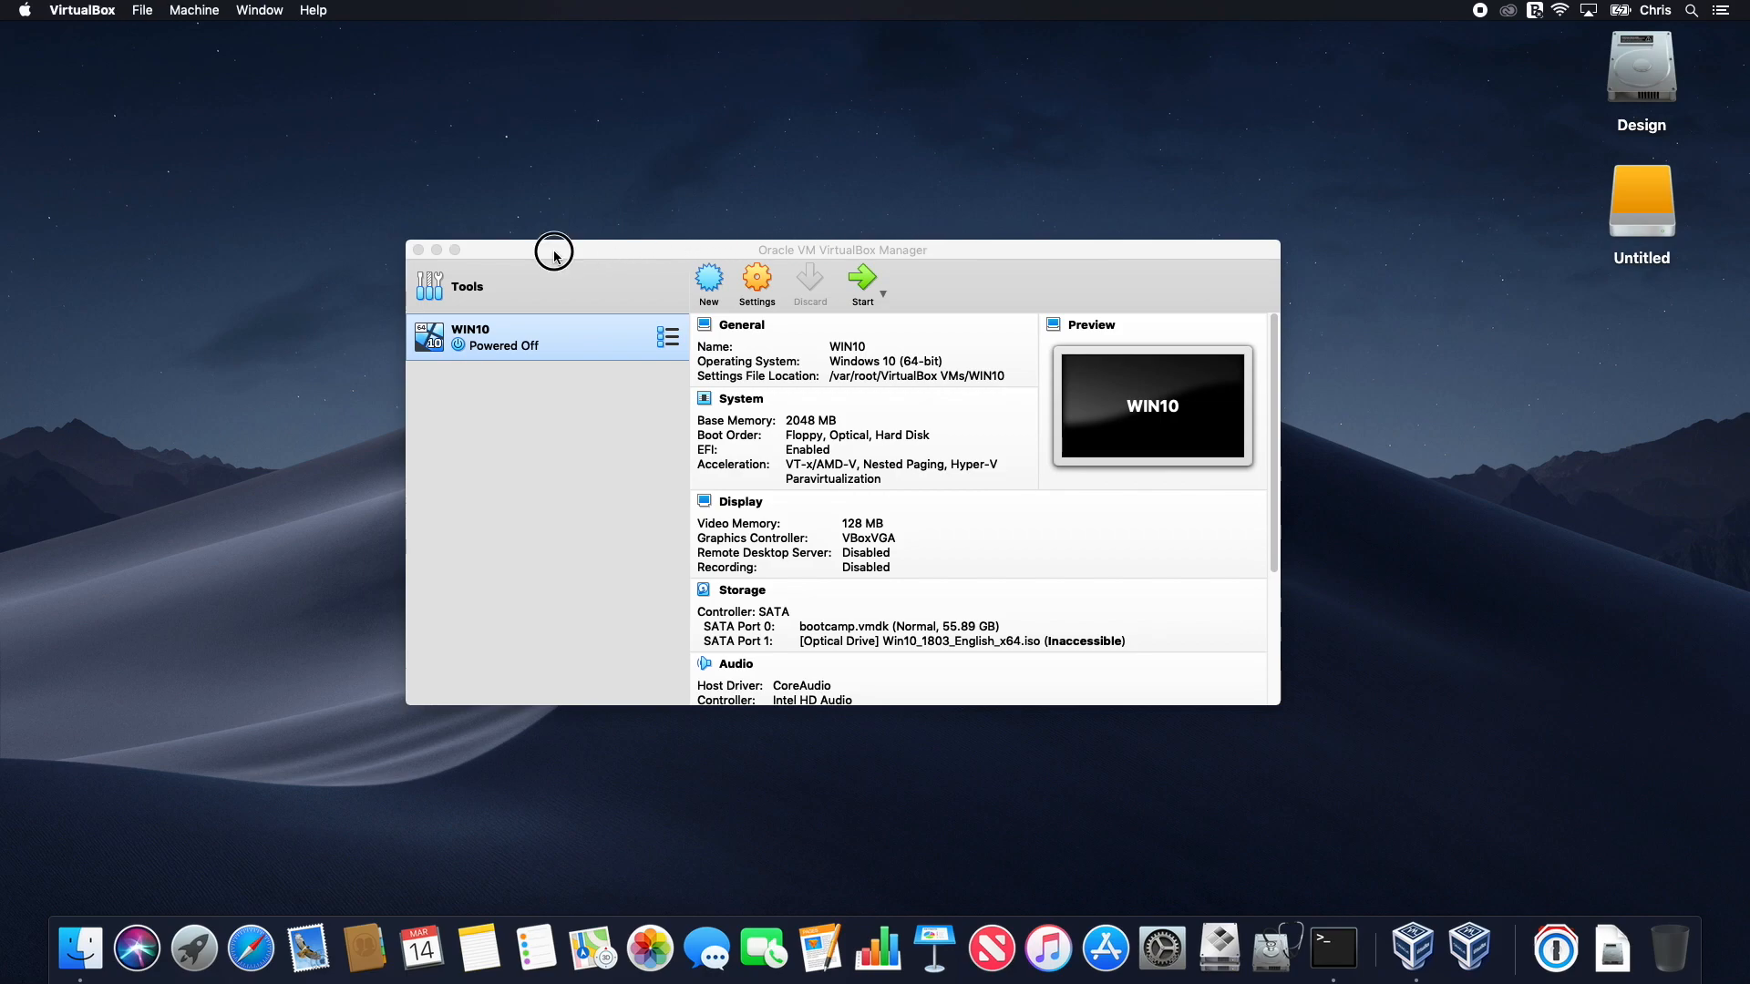
pyautogui.click(108, 11)
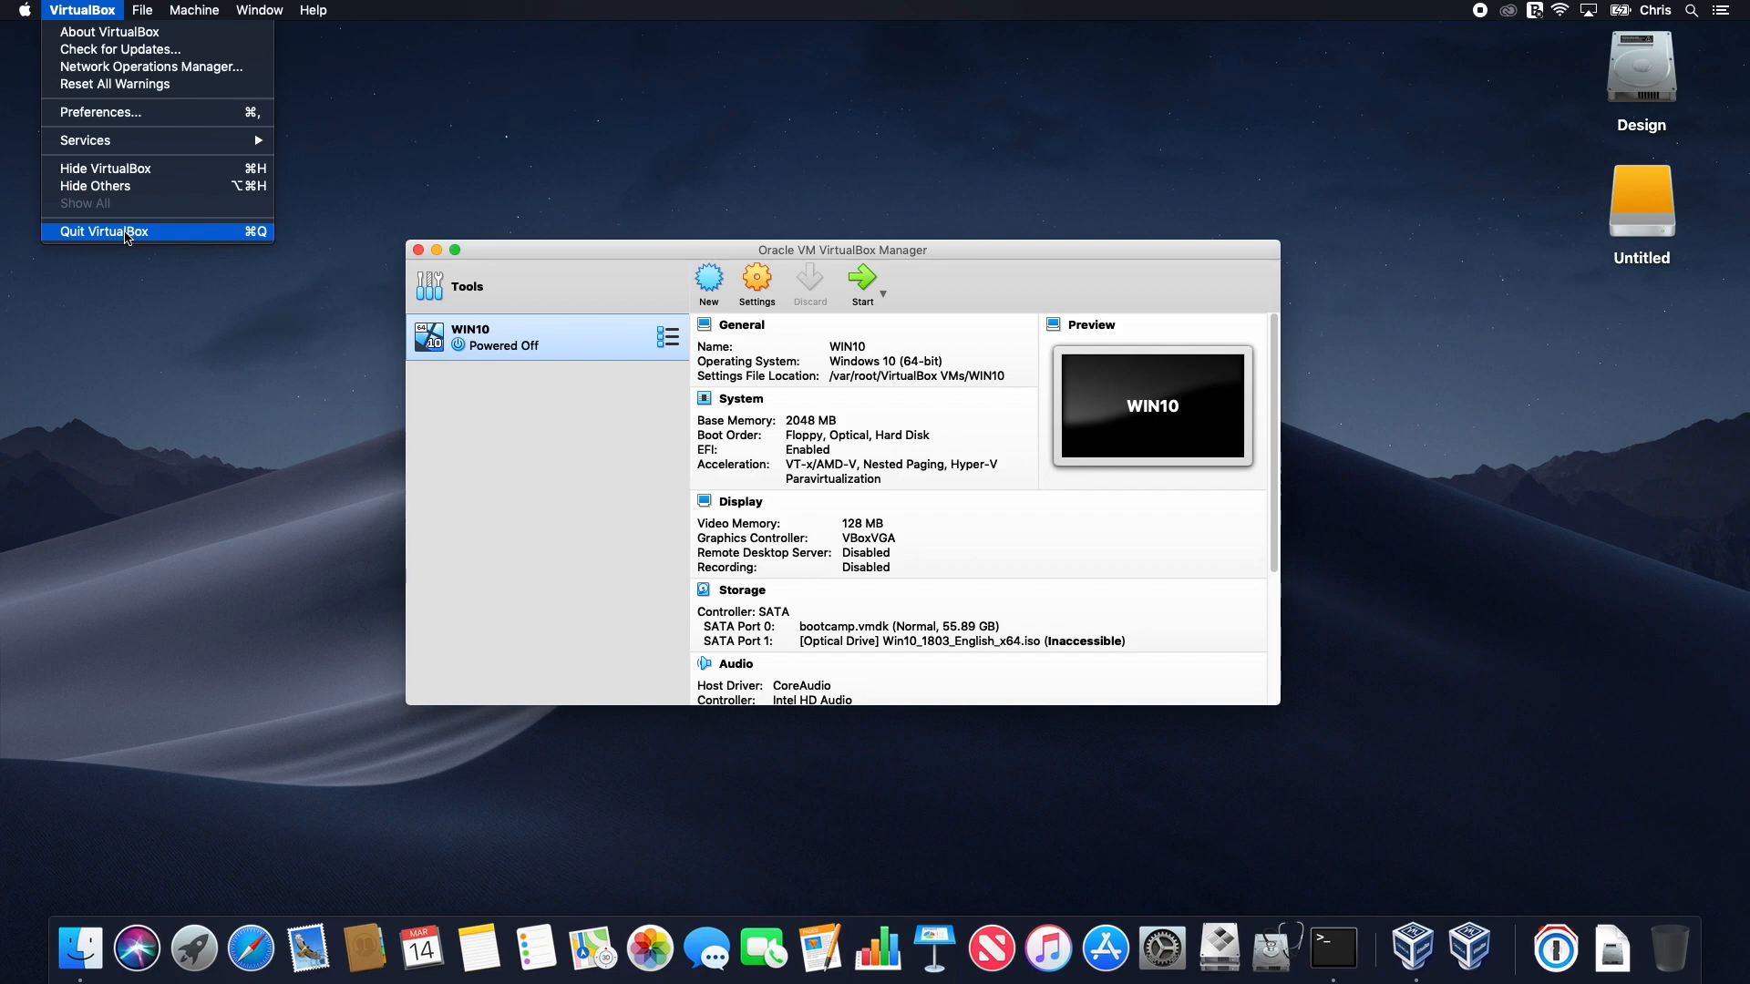
pyautogui.click(125, 233)
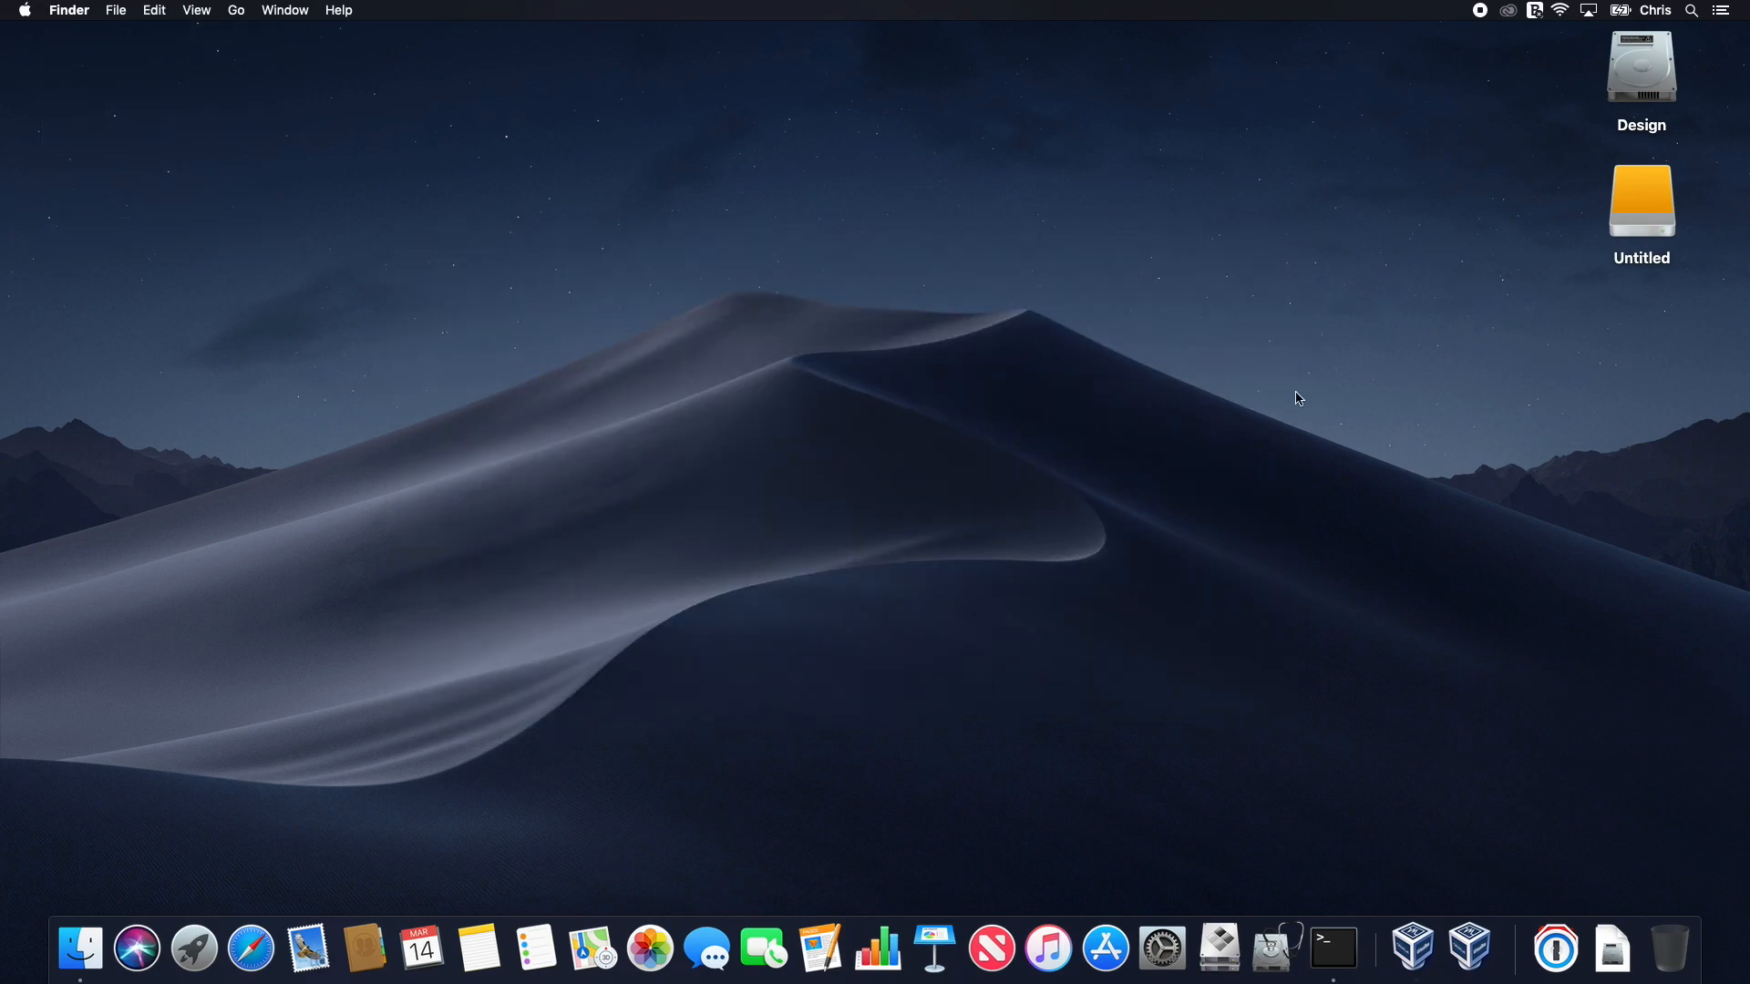
pyautogui.doubleClick(1643, 230)
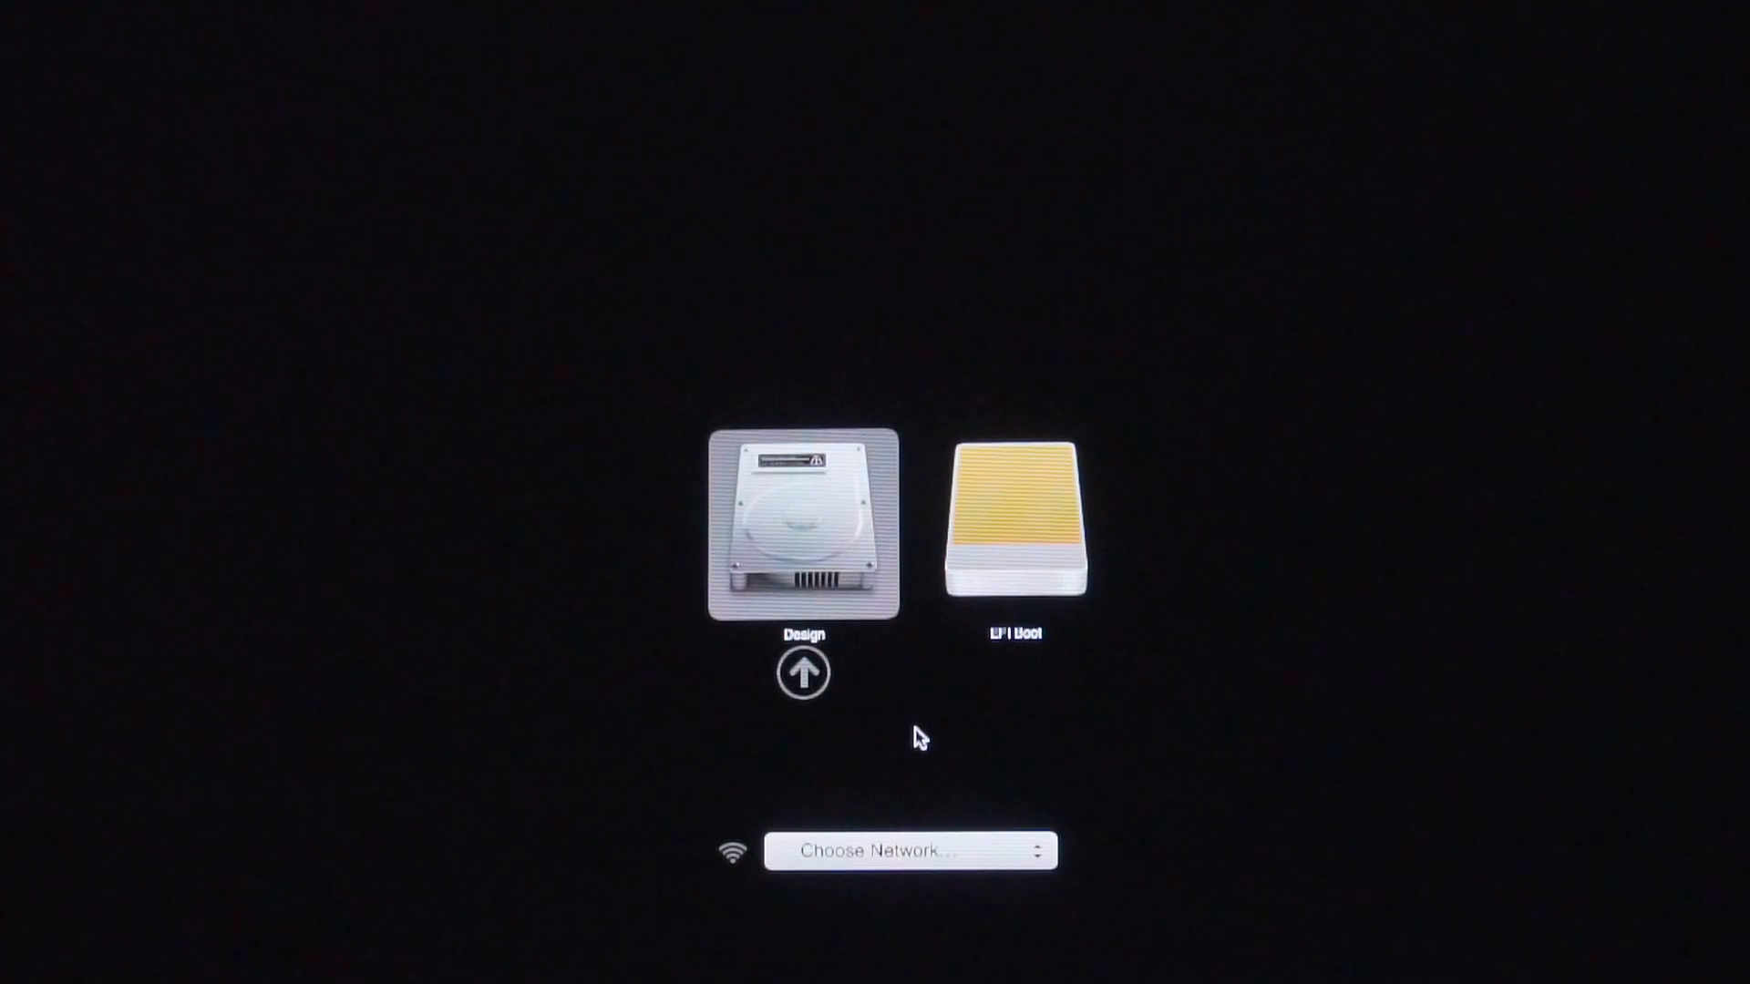
# Step: Boot the Mac from the external EFI Boot drive in the startup disk selection
pyautogui.press('Right')
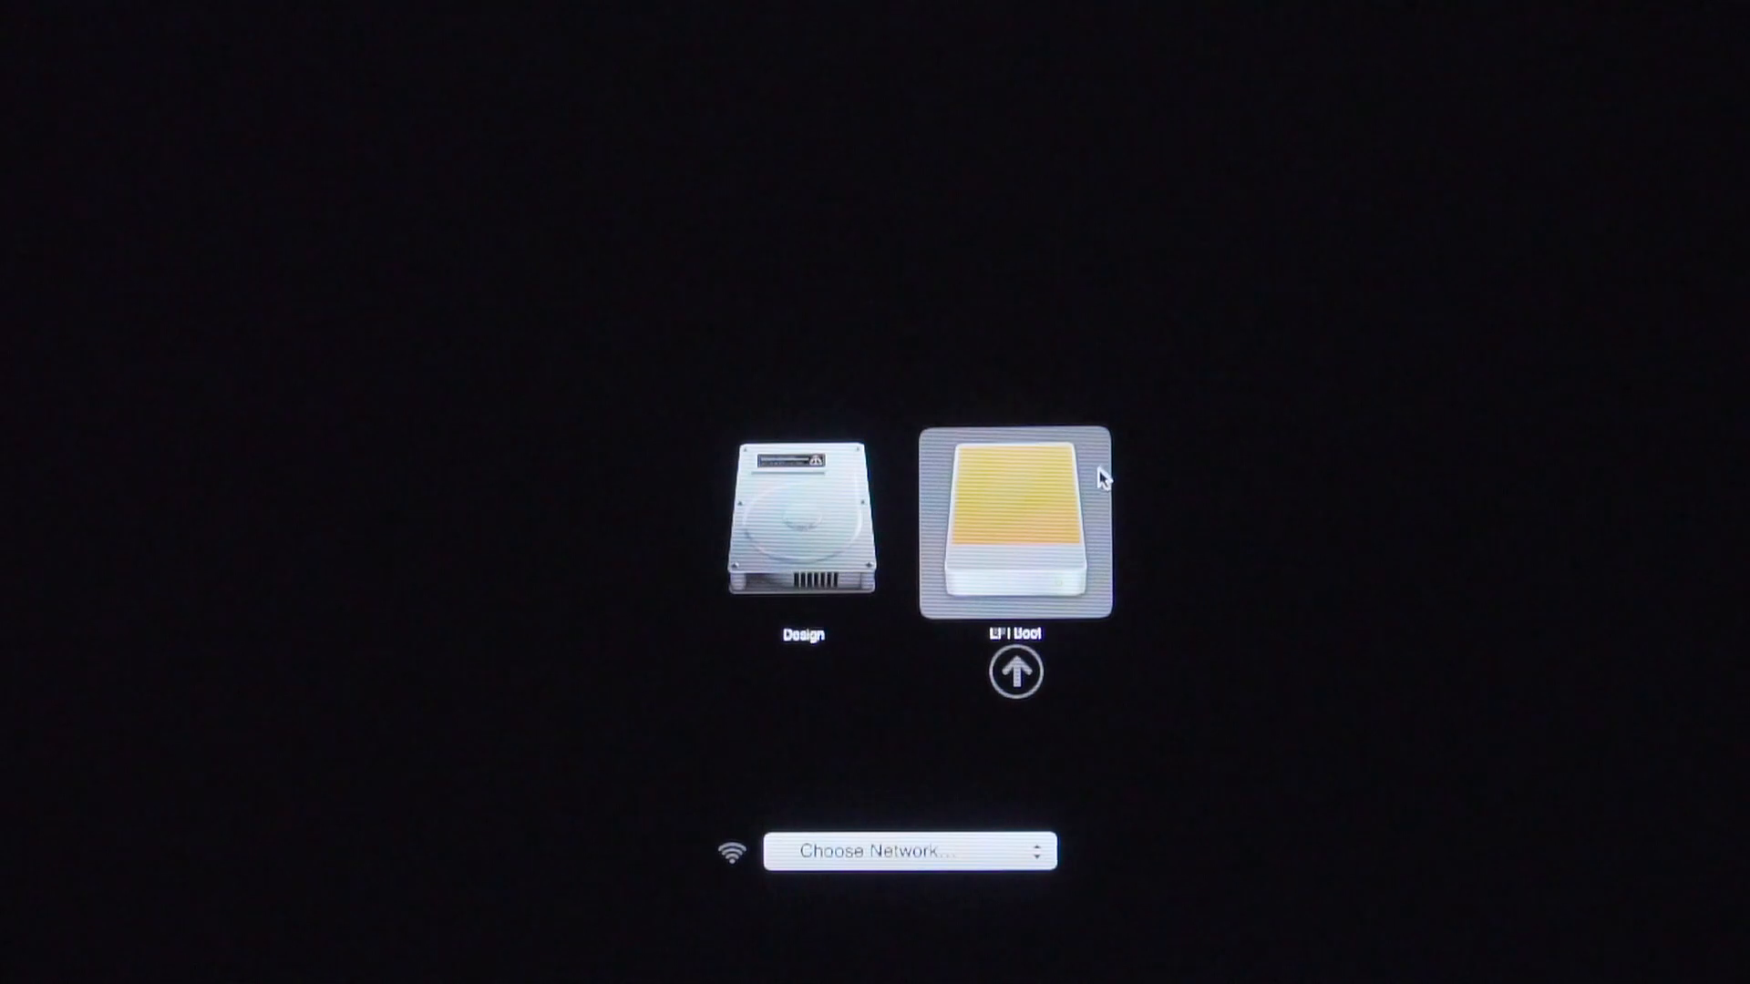
pyautogui.doubleClick(1045, 496)
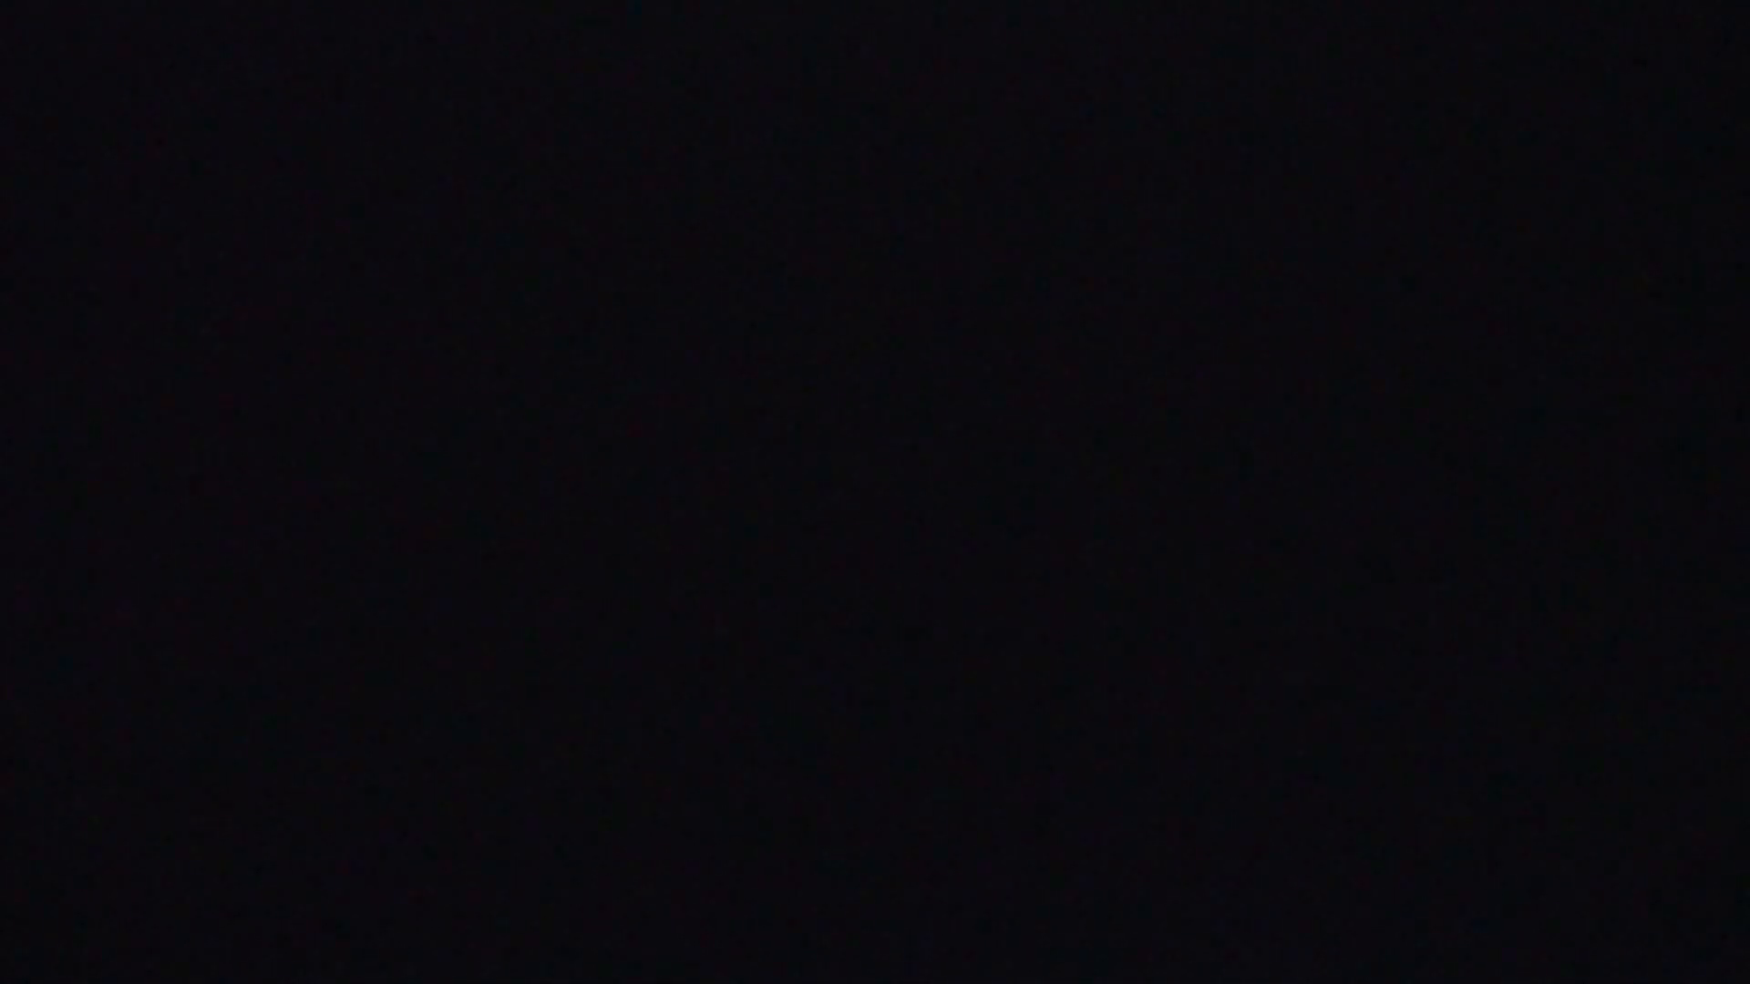